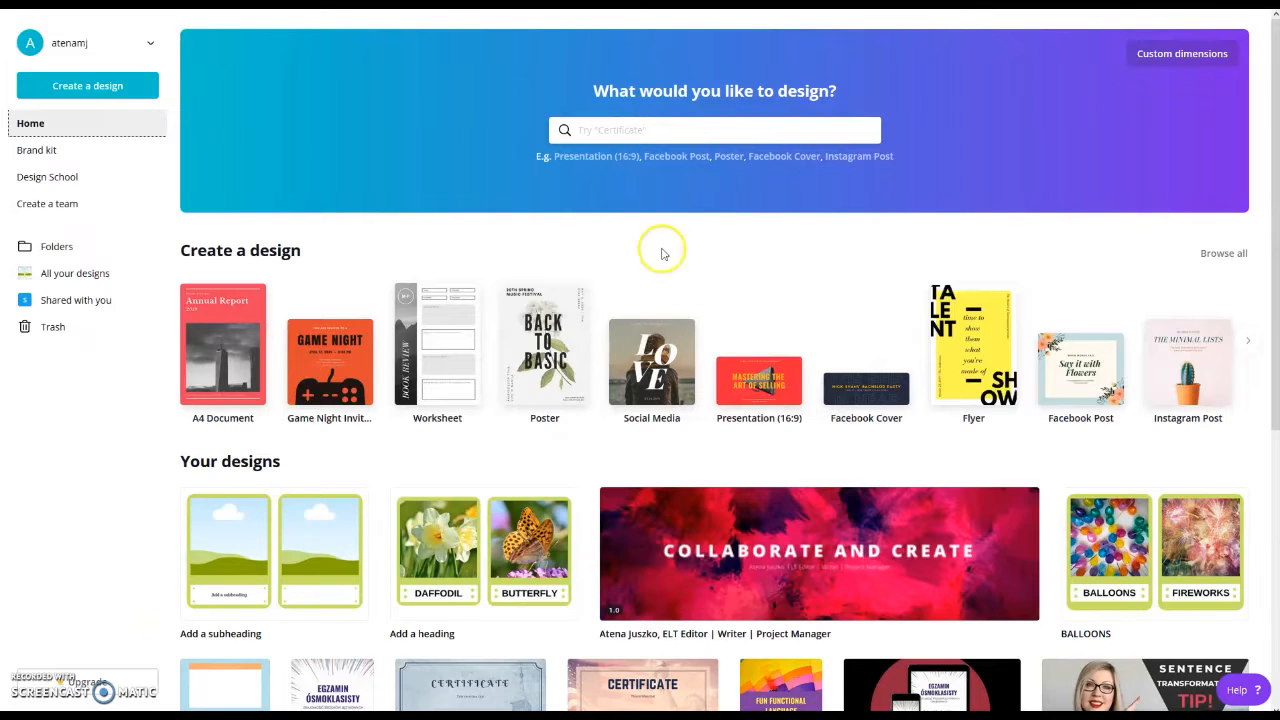
# - Look through the suggested design types offered by the design search on the home page
pyautogui.click(612, 136)
pyautogui.scroll(-5, 620, 175)
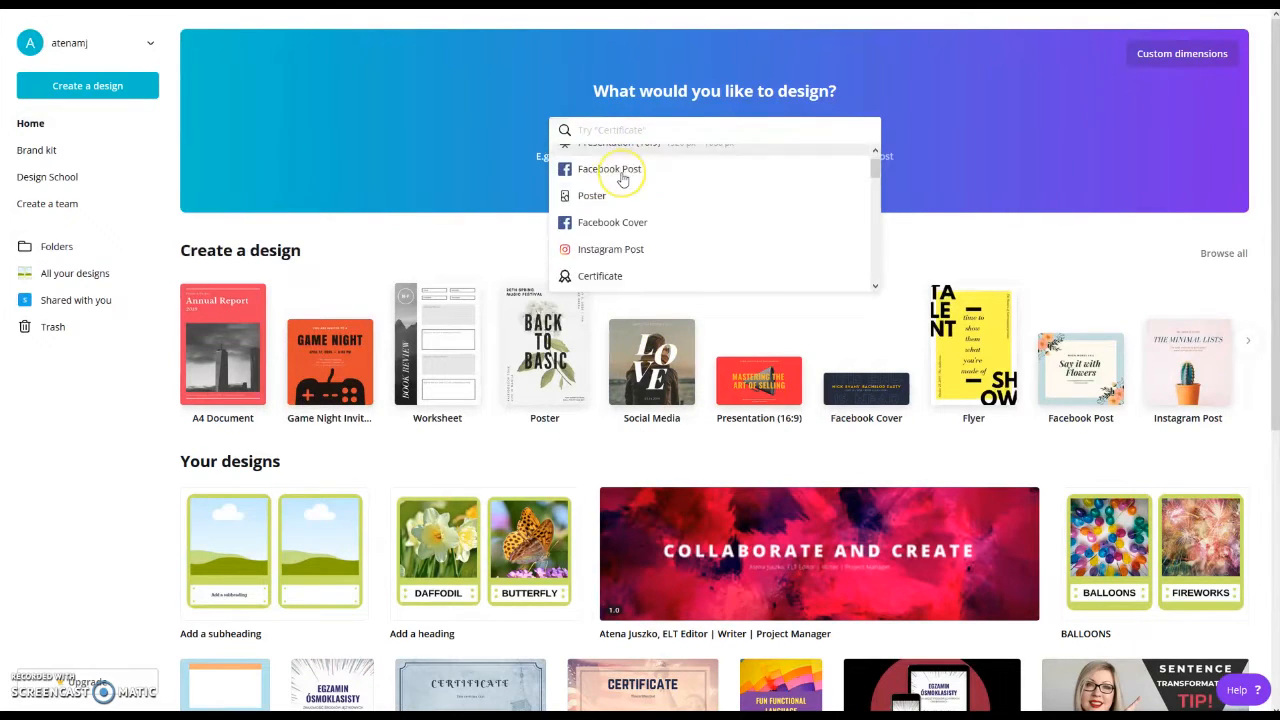
pyautogui.scroll(-3, 600, 175)
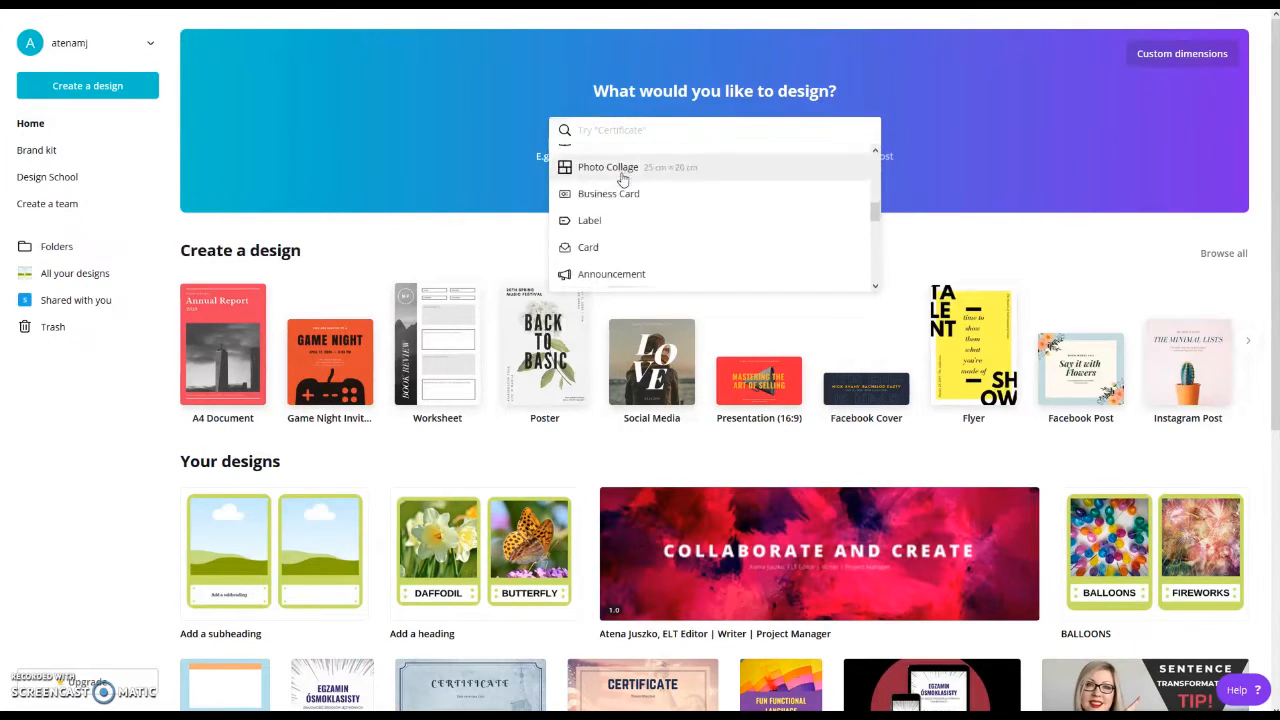
pyautogui.click(422, 128)
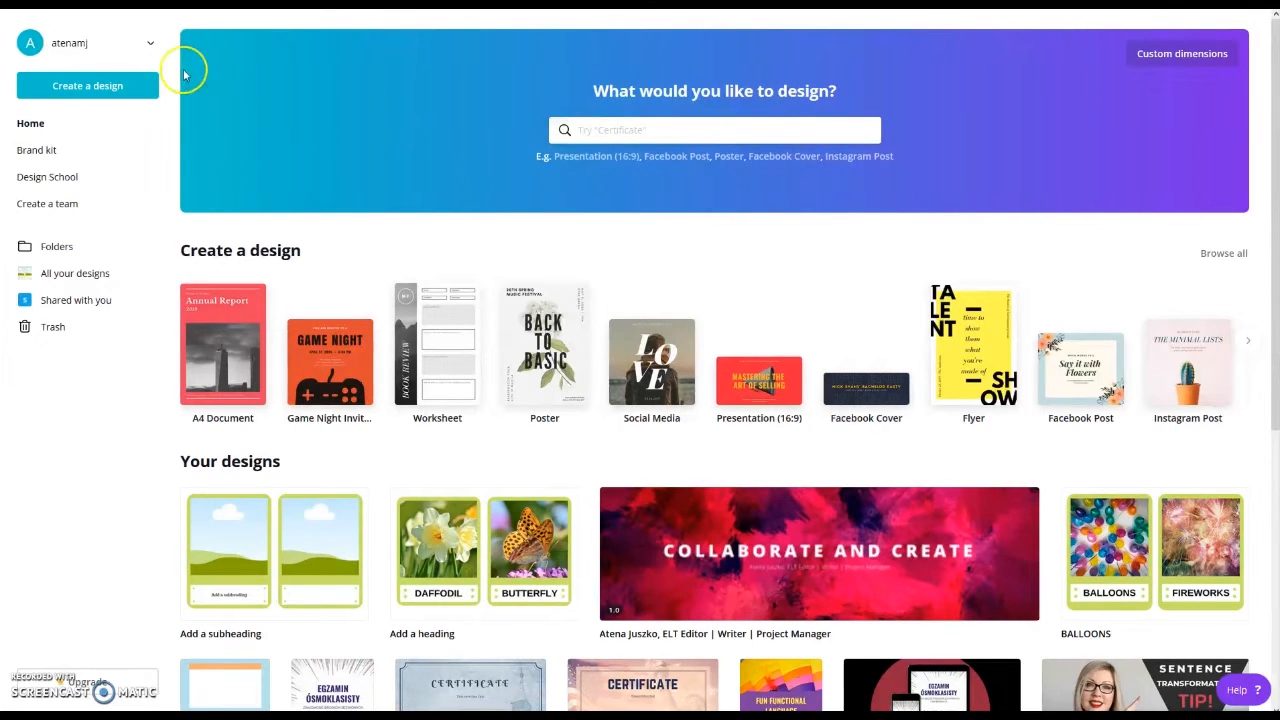
# - Open the full catalogue of design types and look through its categories from Social Media to Marketing
pyautogui.click(88, 94)
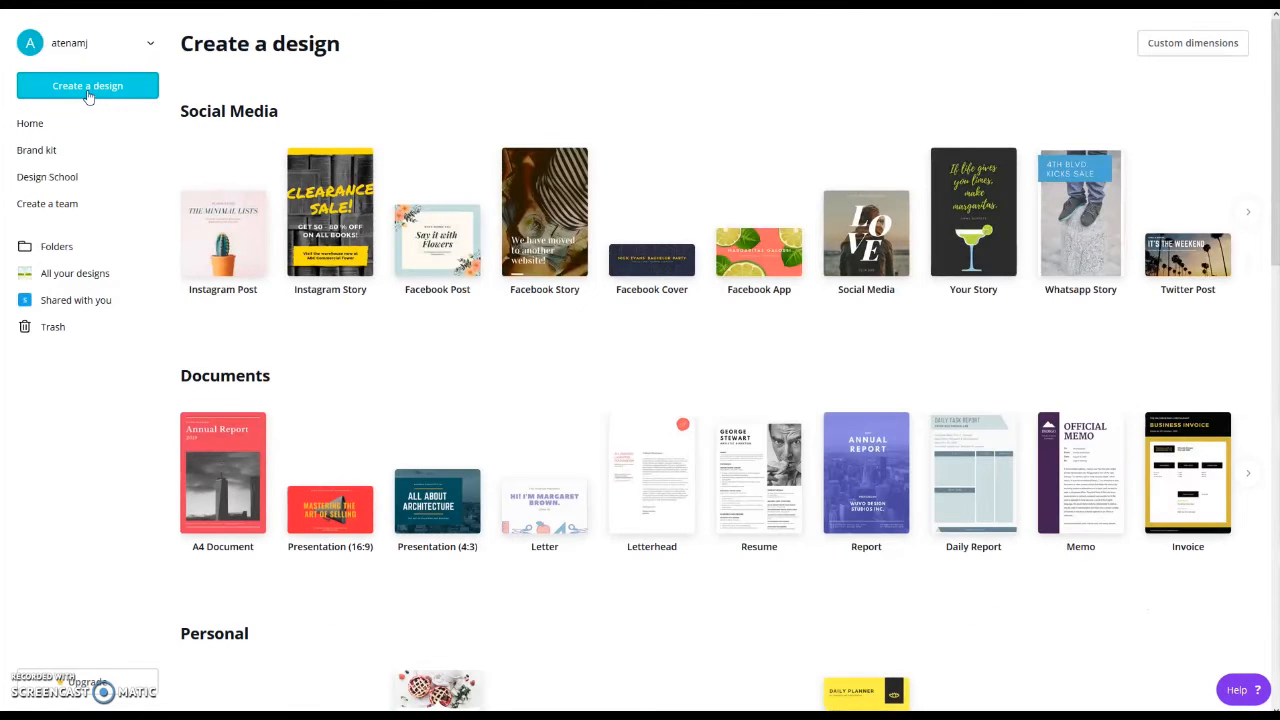
pyautogui.scroll(-2, 606, 266)
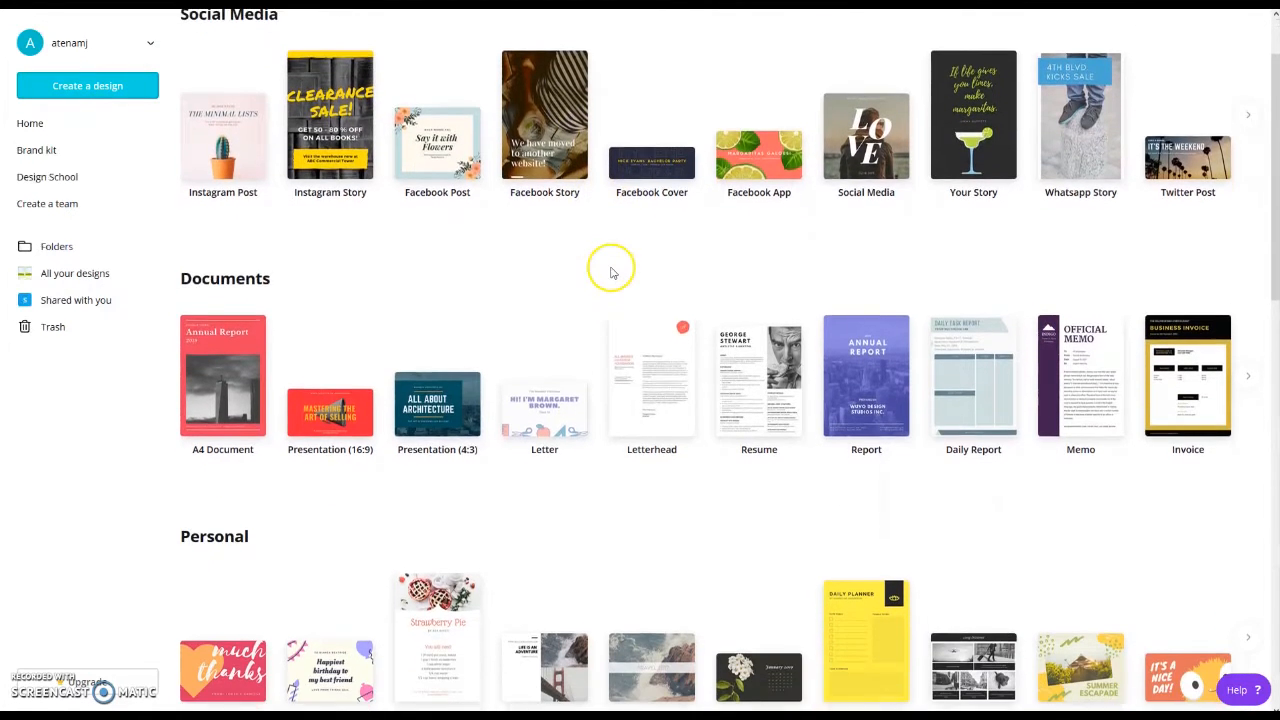
pyautogui.scroll(-4, 612, 272)
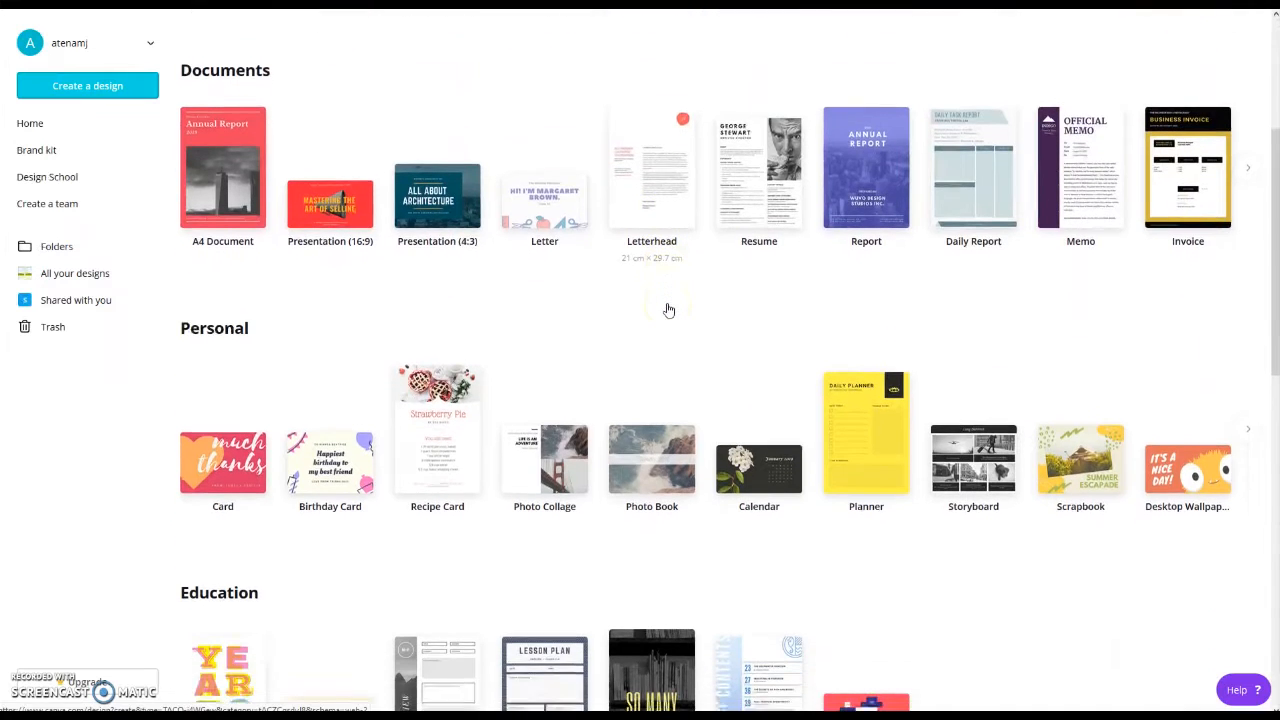
pyautogui.scroll(-4, 669, 310)
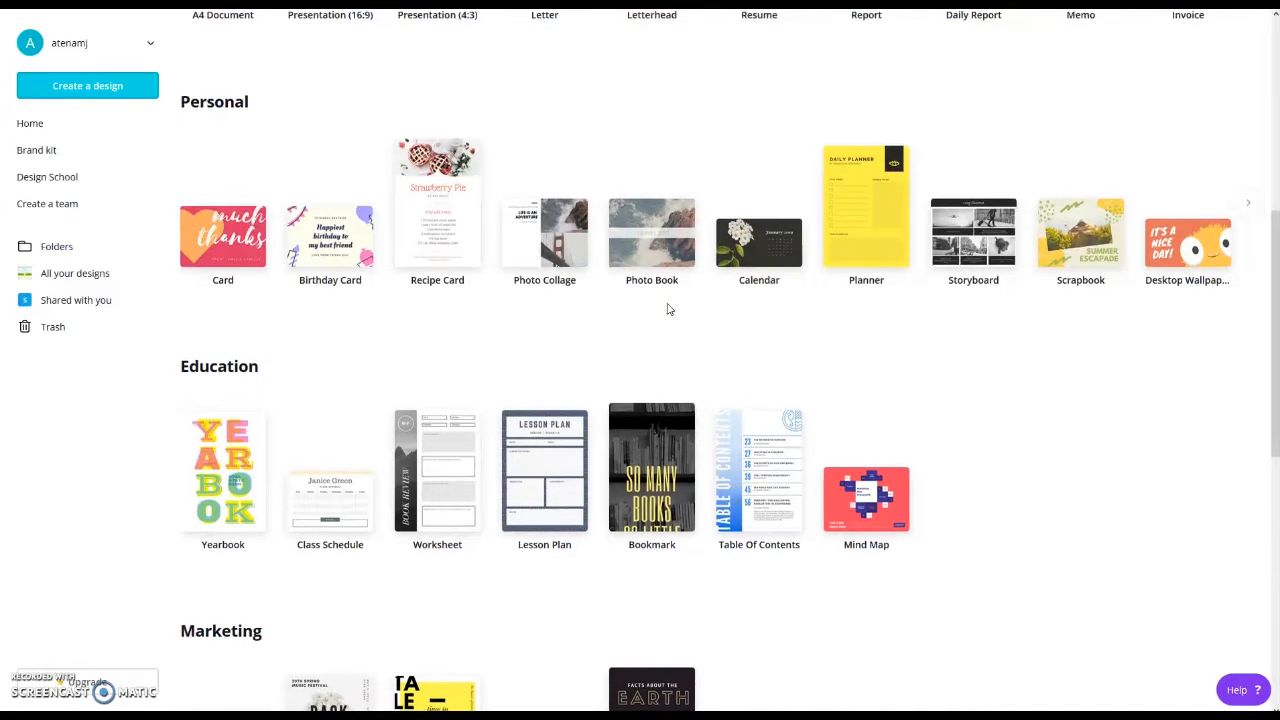
pyautogui.scroll(-2, 669, 310)
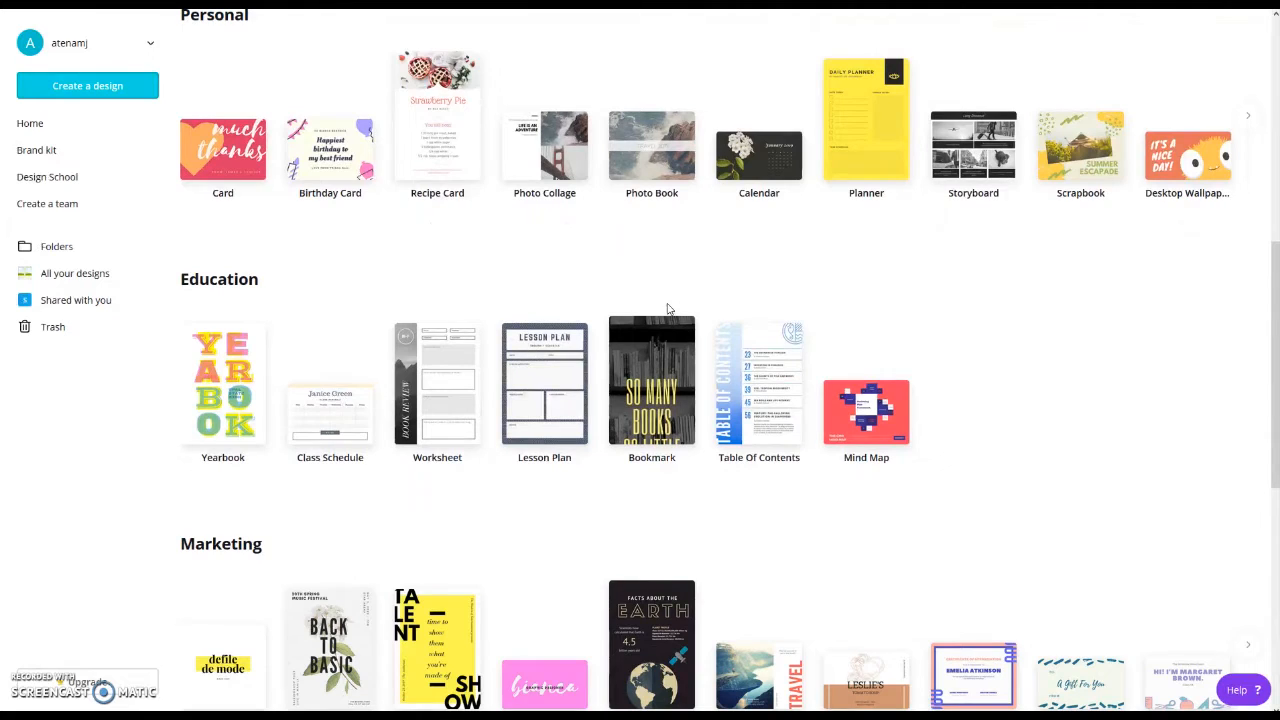
pyautogui.scroll(2, 528, 386)
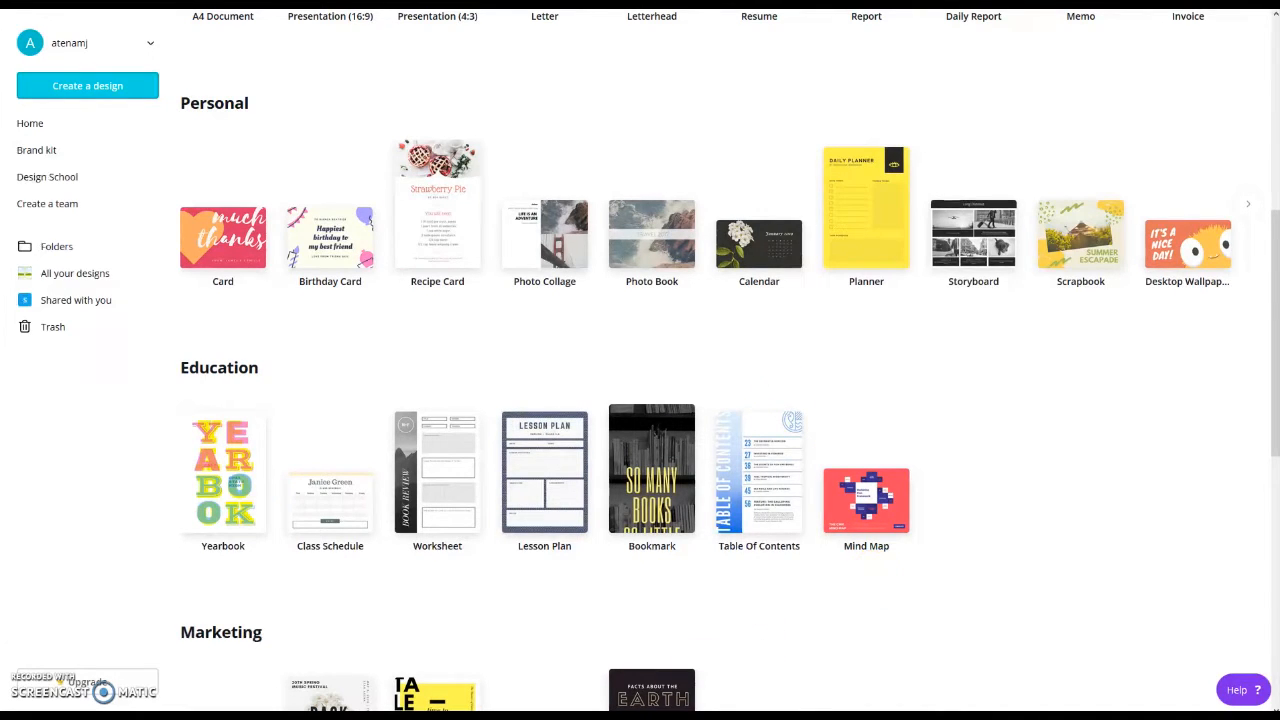
# - Switch to the example Flashcards_Spring.pdf, view its first two pages of cards, and return to the design catalogue
pyautogui.moveTo(407, 712)
pyautogui.click(407, 676)
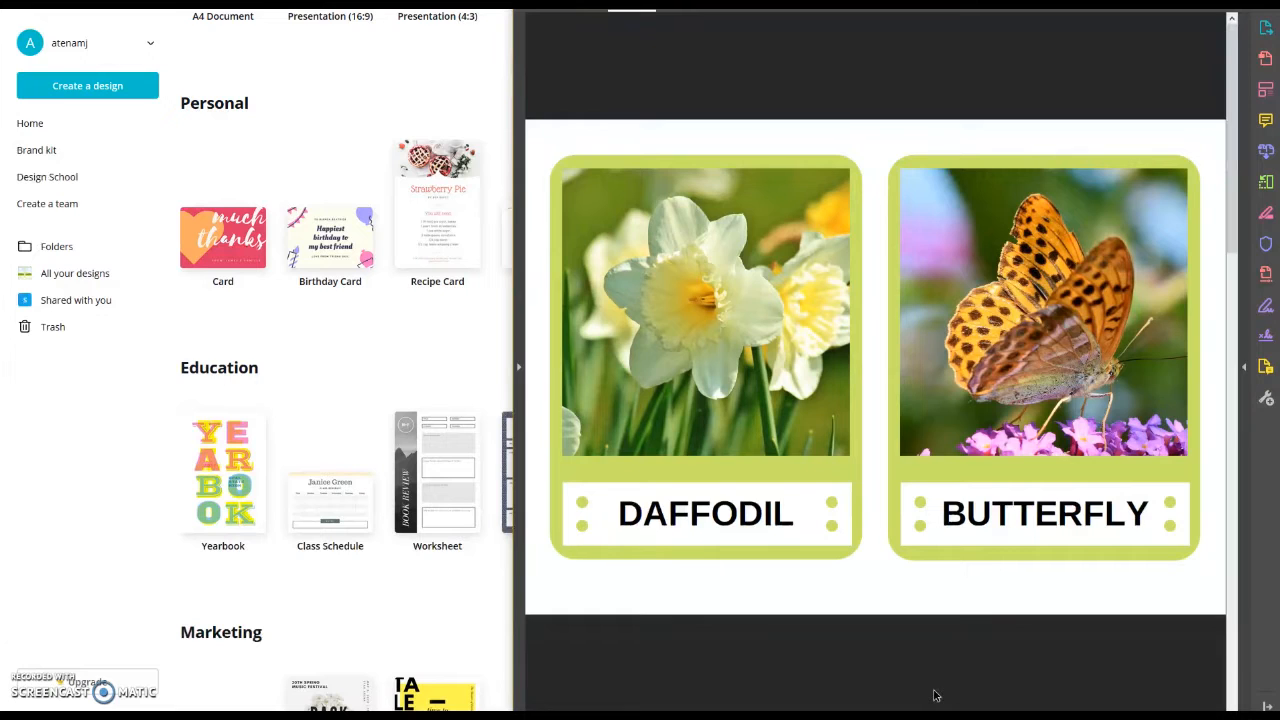
pyautogui.scroll(-3, 935, 695)
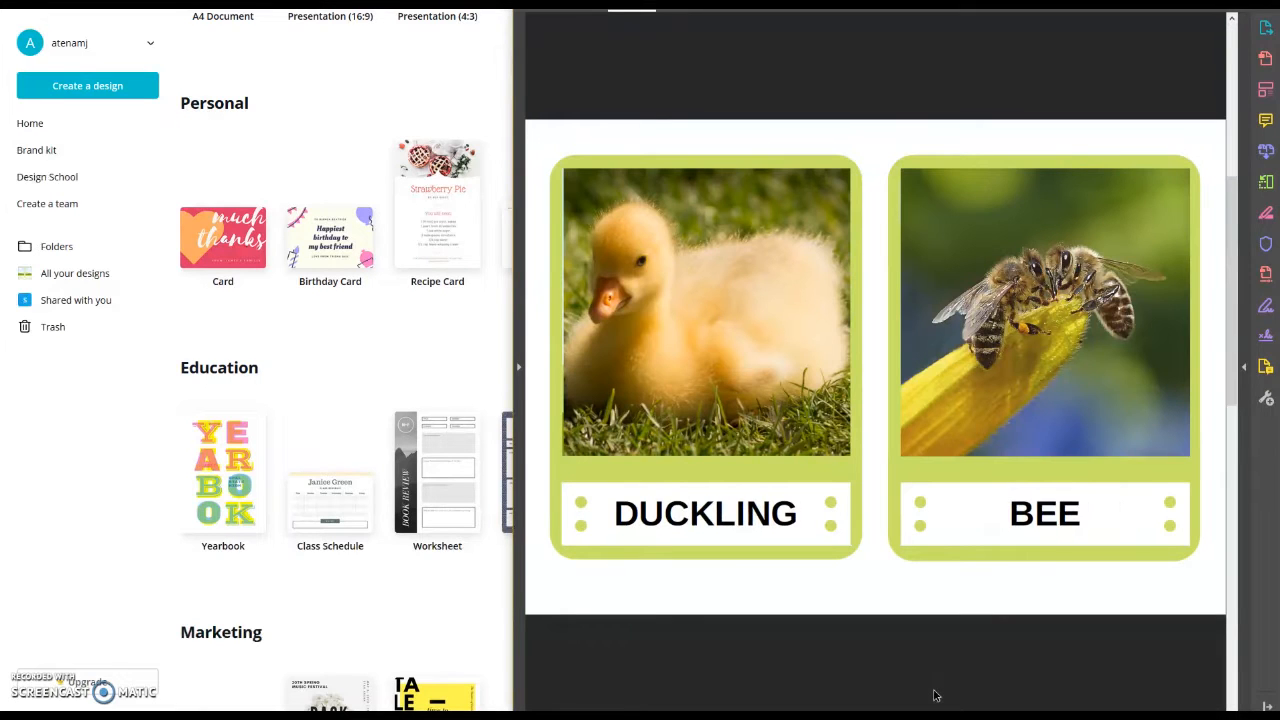
pyautogui.scroll(3, 935, 695)
pyautogui.click(929, 661)
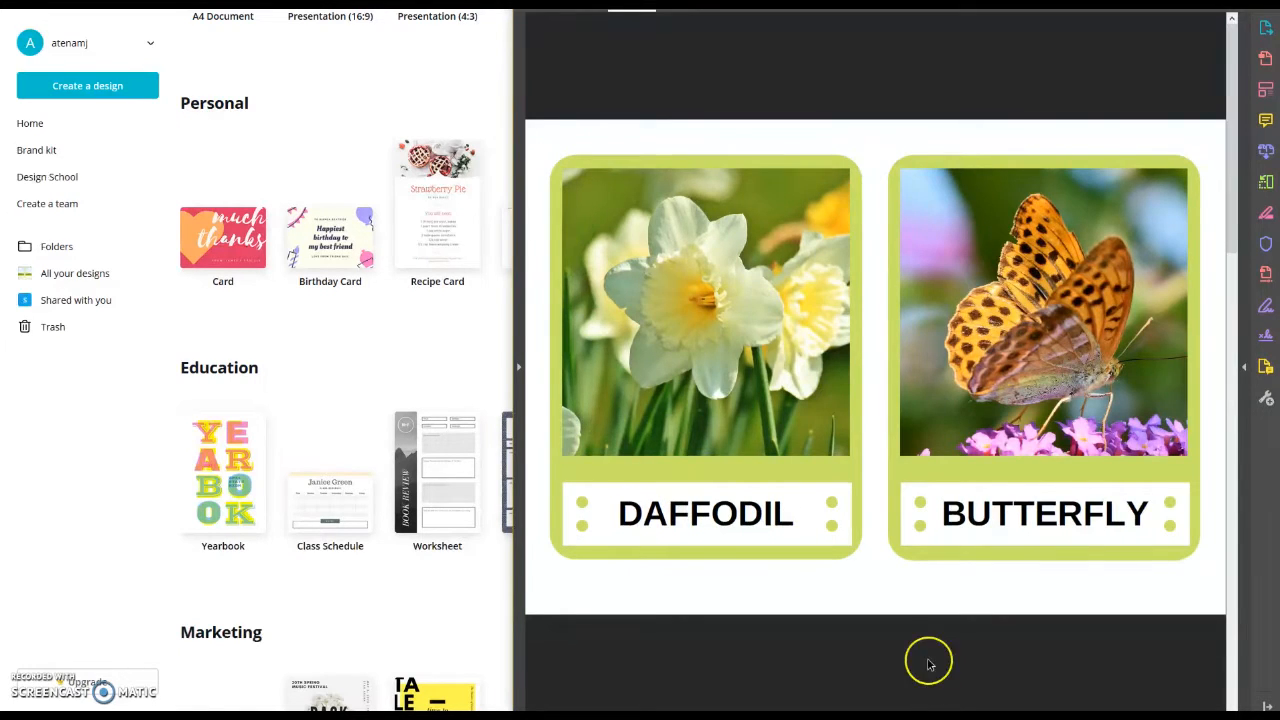
pyautogui.click(1184, 10)
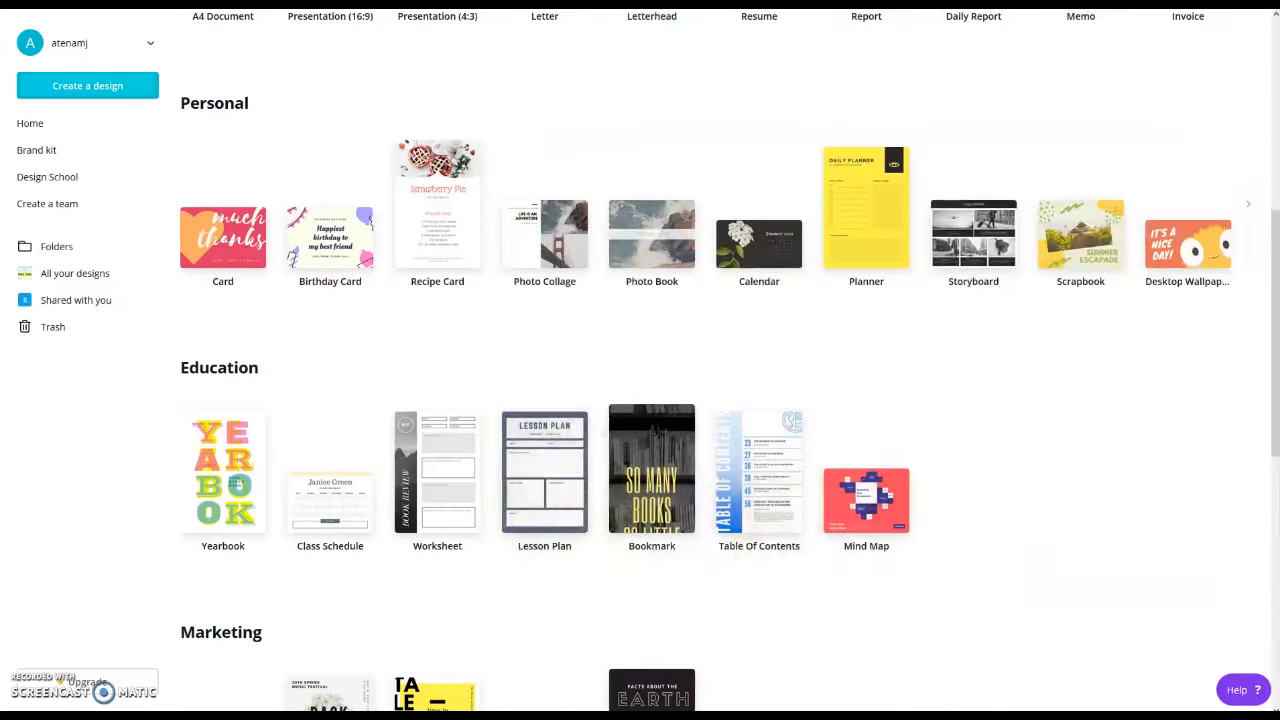
# - Go back to the start of the design catalogue and check the page format of the flashcards PDF
pyautogui.scroll(3, 727, 284)
pyautogui.scroll(3, 727, 284)
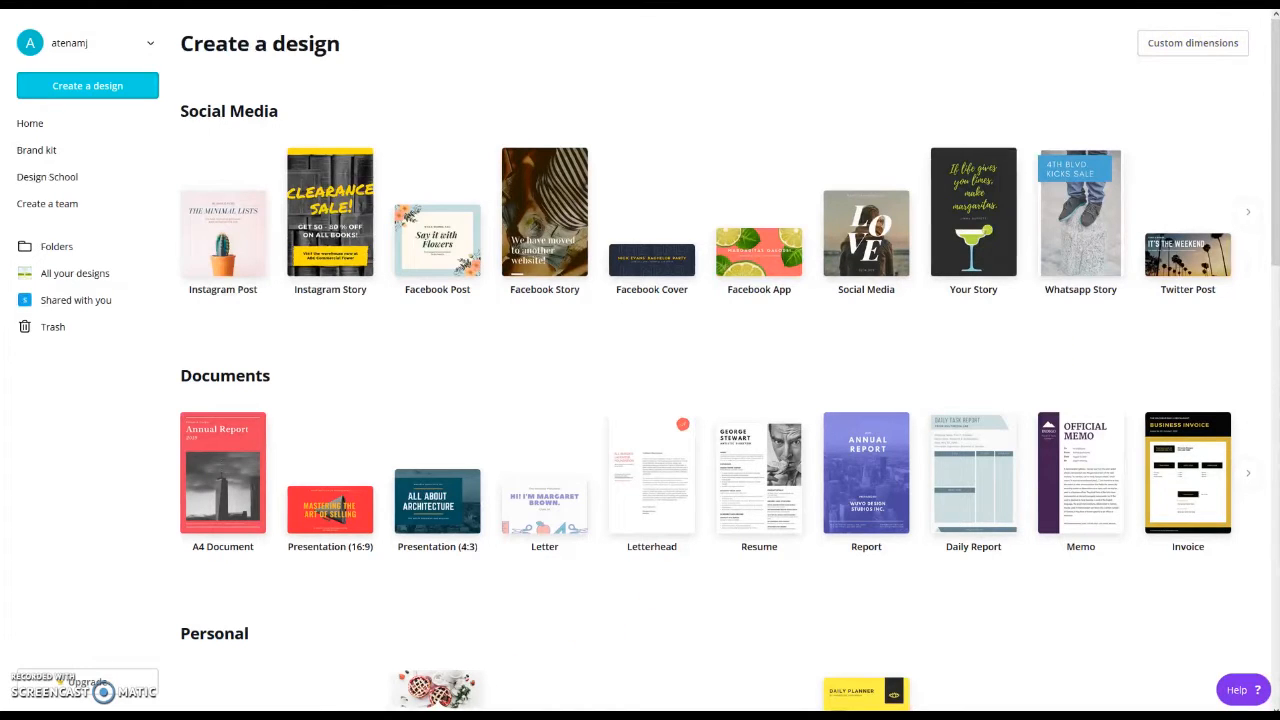
pyautogui.hotkey('alt', 'Tab')
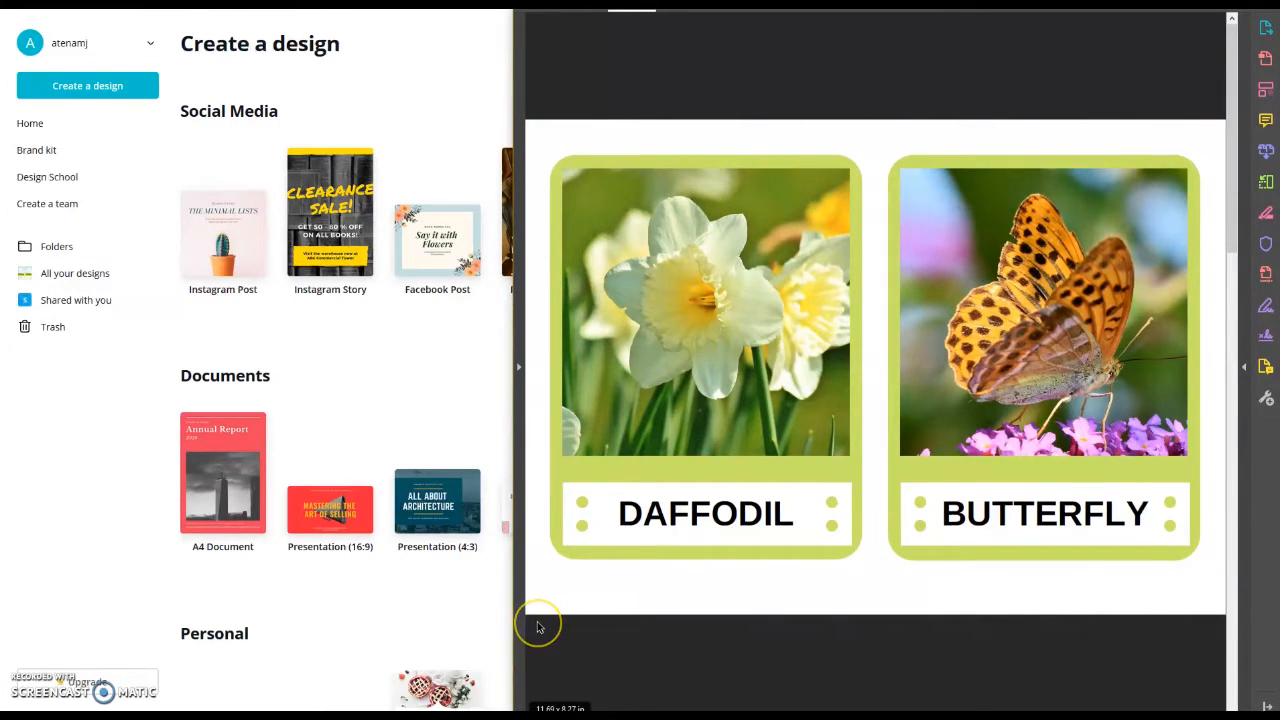
pyautogui.hotkey('alt', 'Tab')
# - Create a new blank design with custom dimensions of 297 × 210 mm
pyautogui.click(1193, 48)
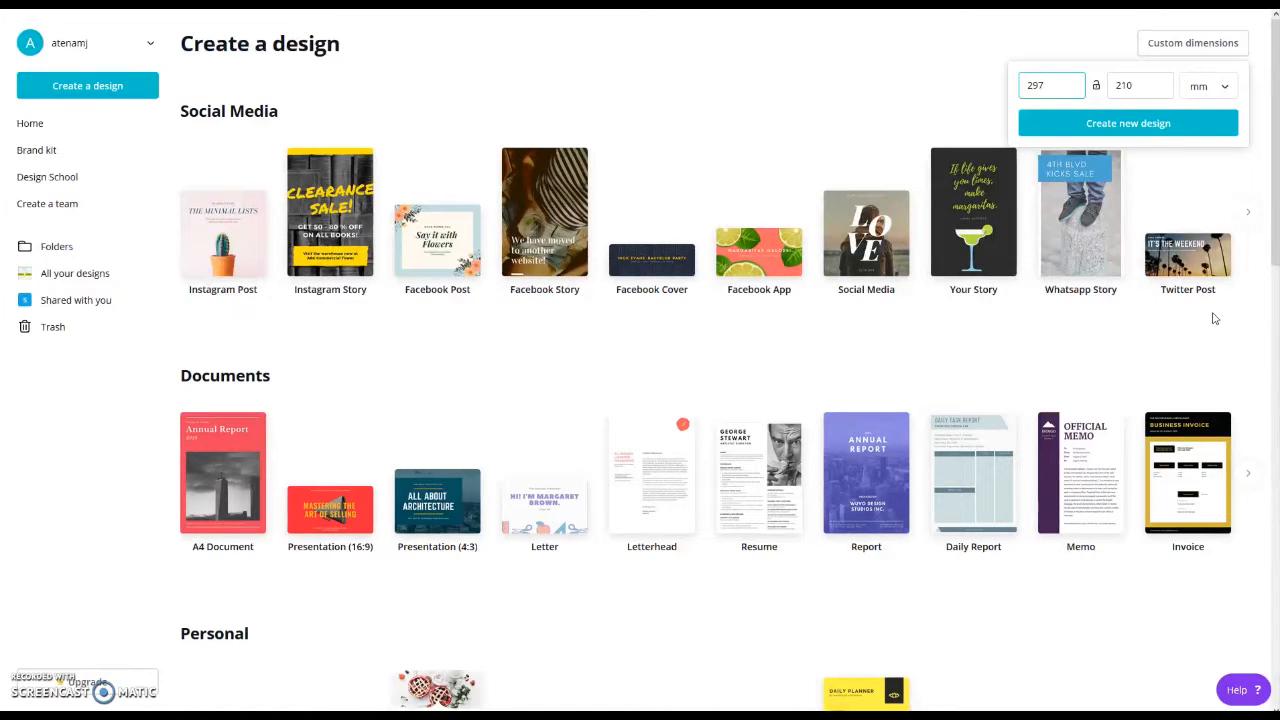
pyautogui.click(1220, 86)
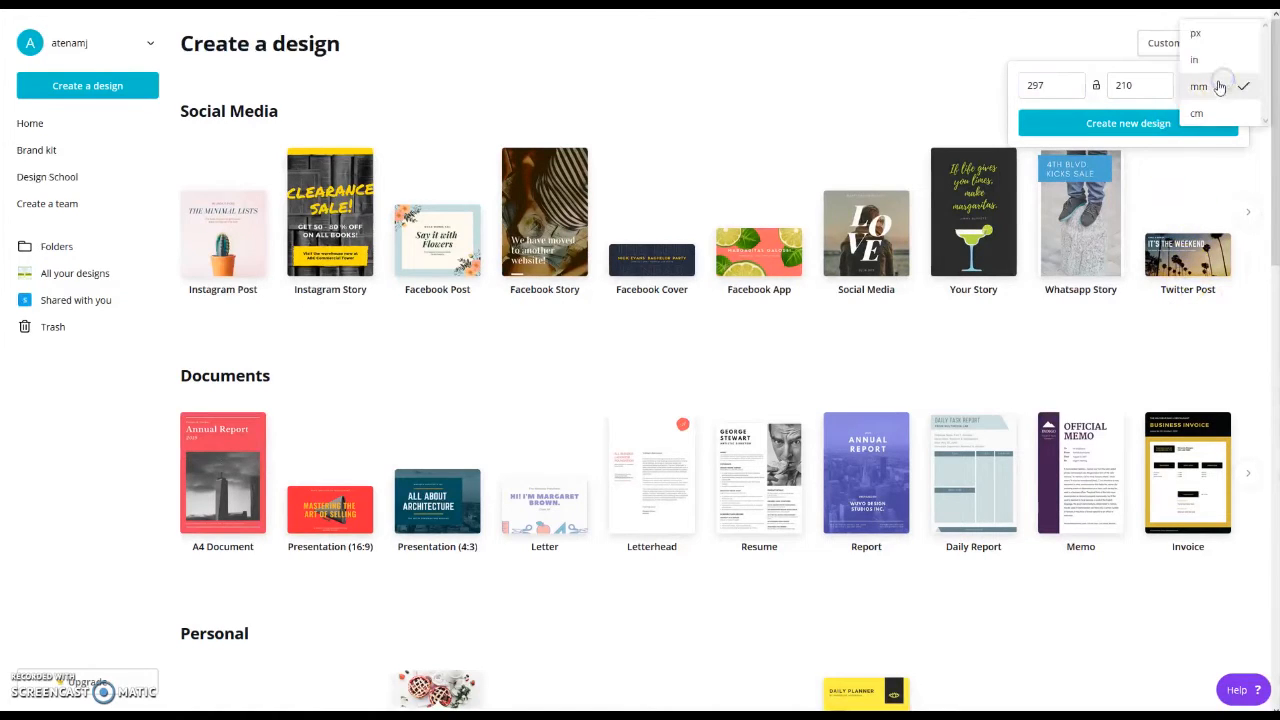
pyautogui.click(1220, 87)
pyautogui.click(1032, 88)
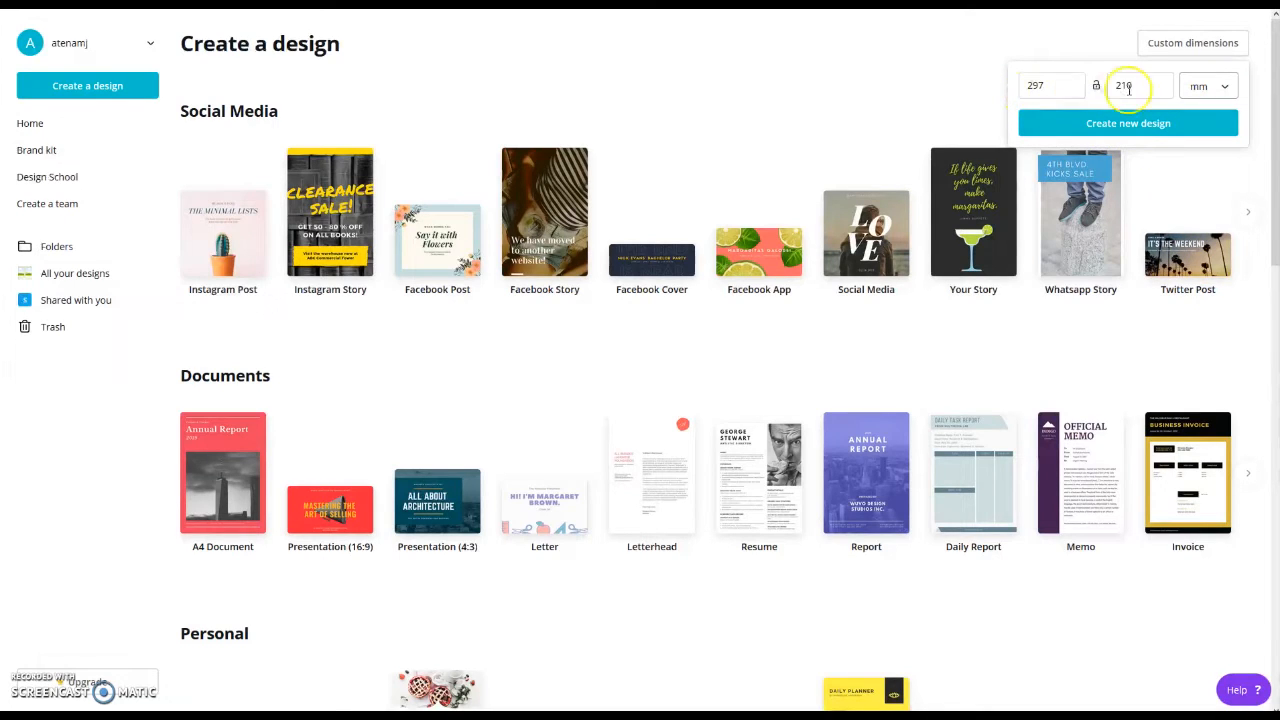
pyautogui.click(1053, 86)
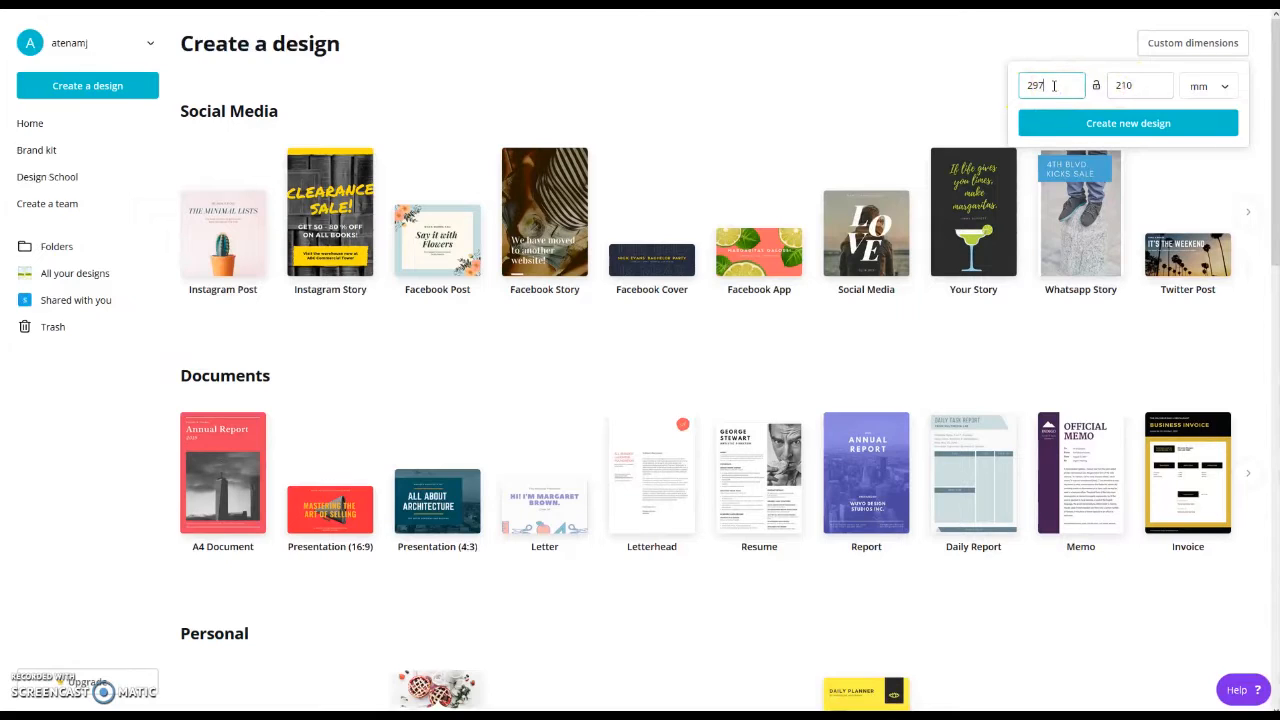
pyautogui.click(1148, 125)
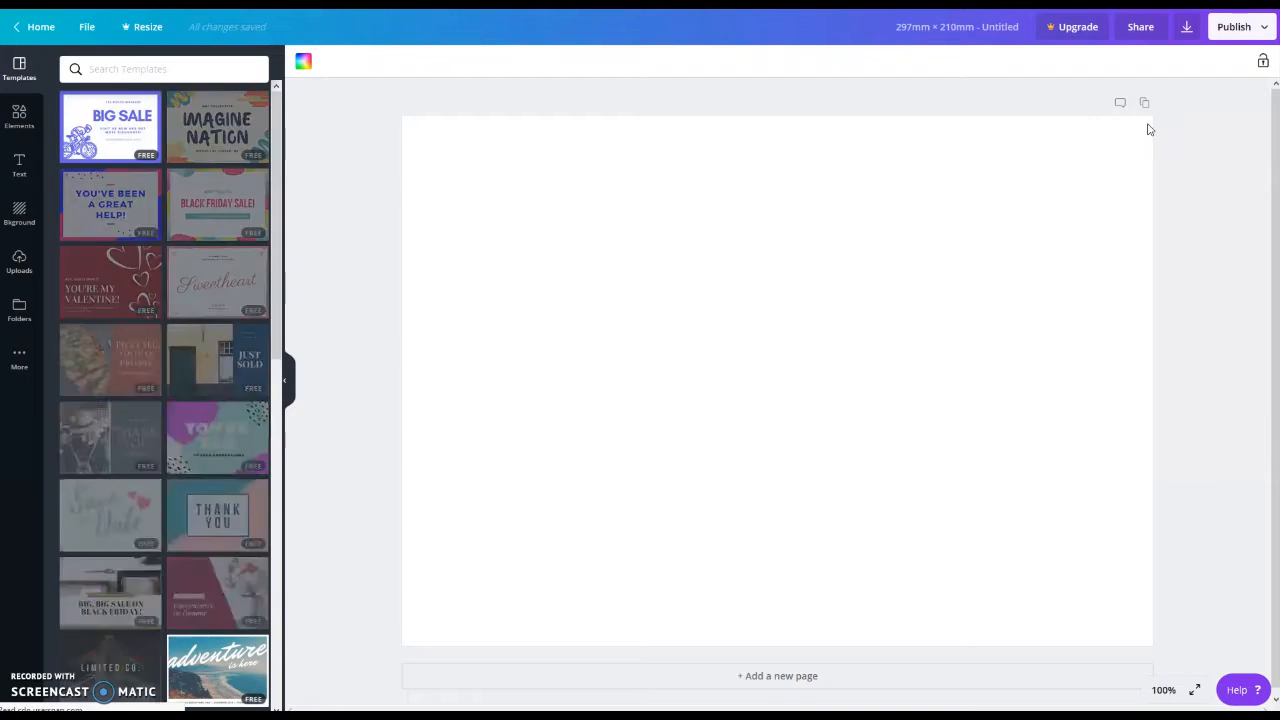
pyautogui.click(1147, 131)
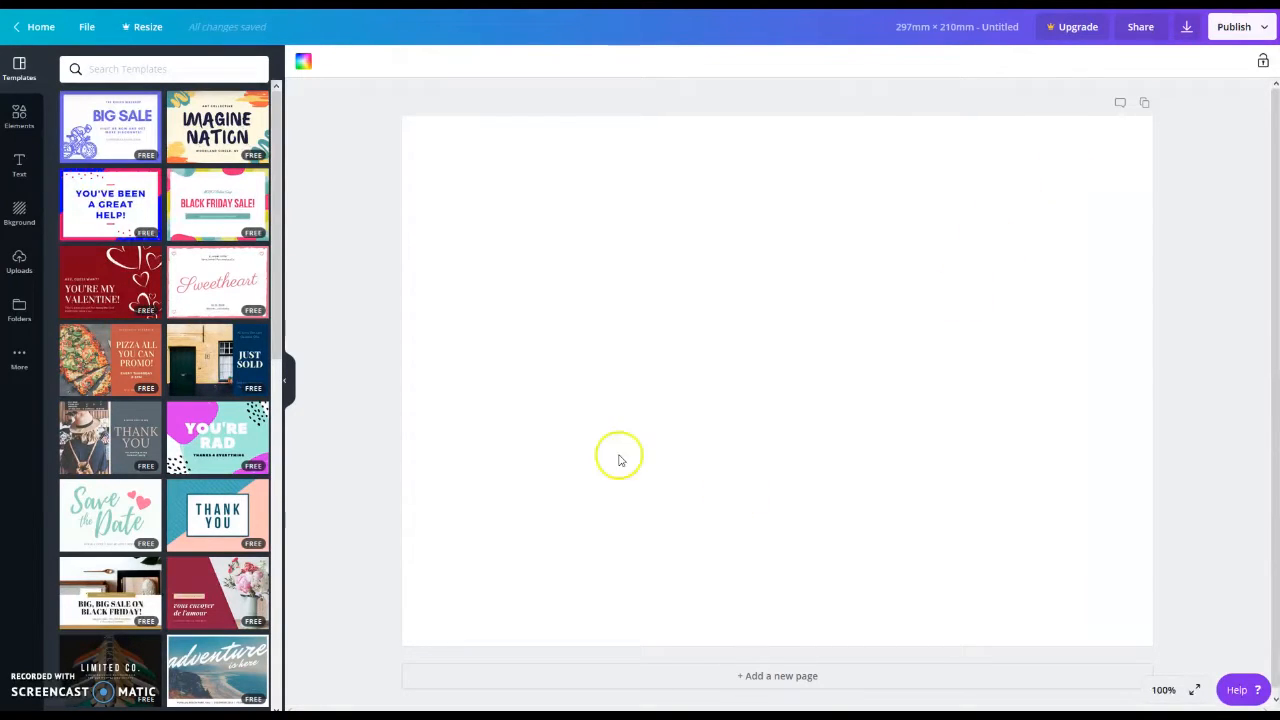
# - Collapse the templates list beside the blank page and review the two-card layout in Flashcards_Spring.pdf
pyautogui.click(287, 386)
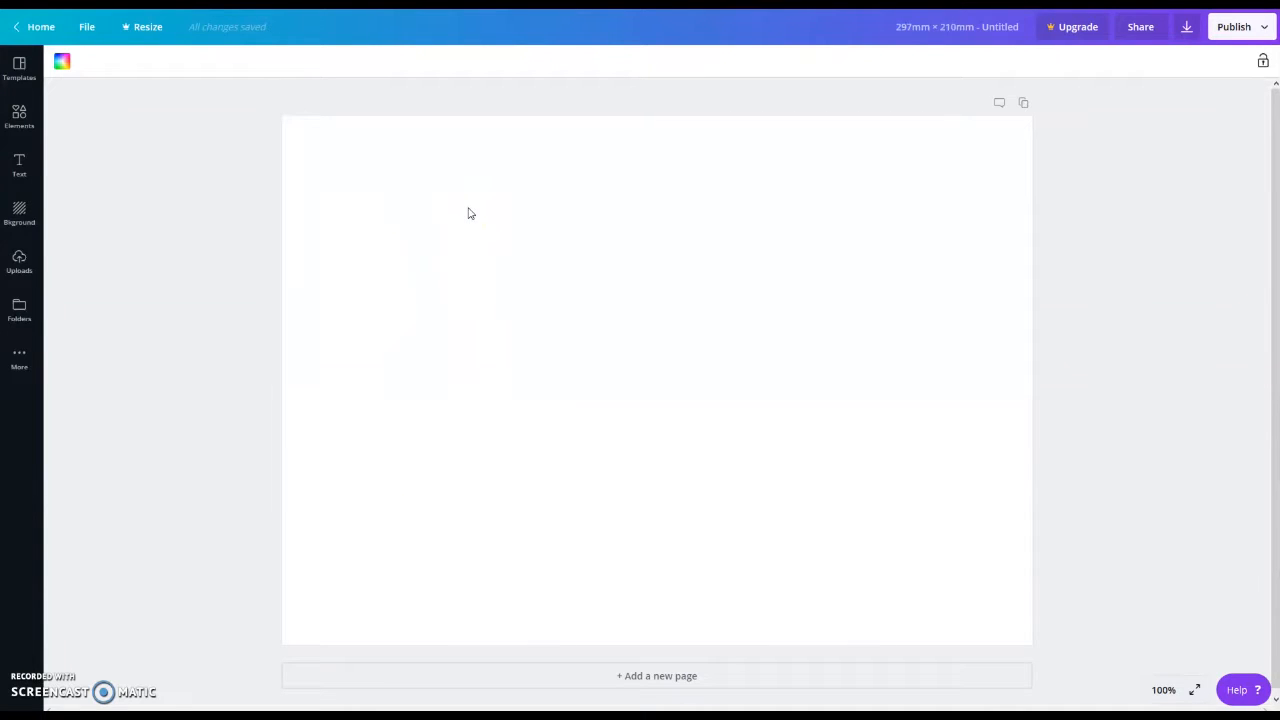
pyautogui.moveTo(407, 714)
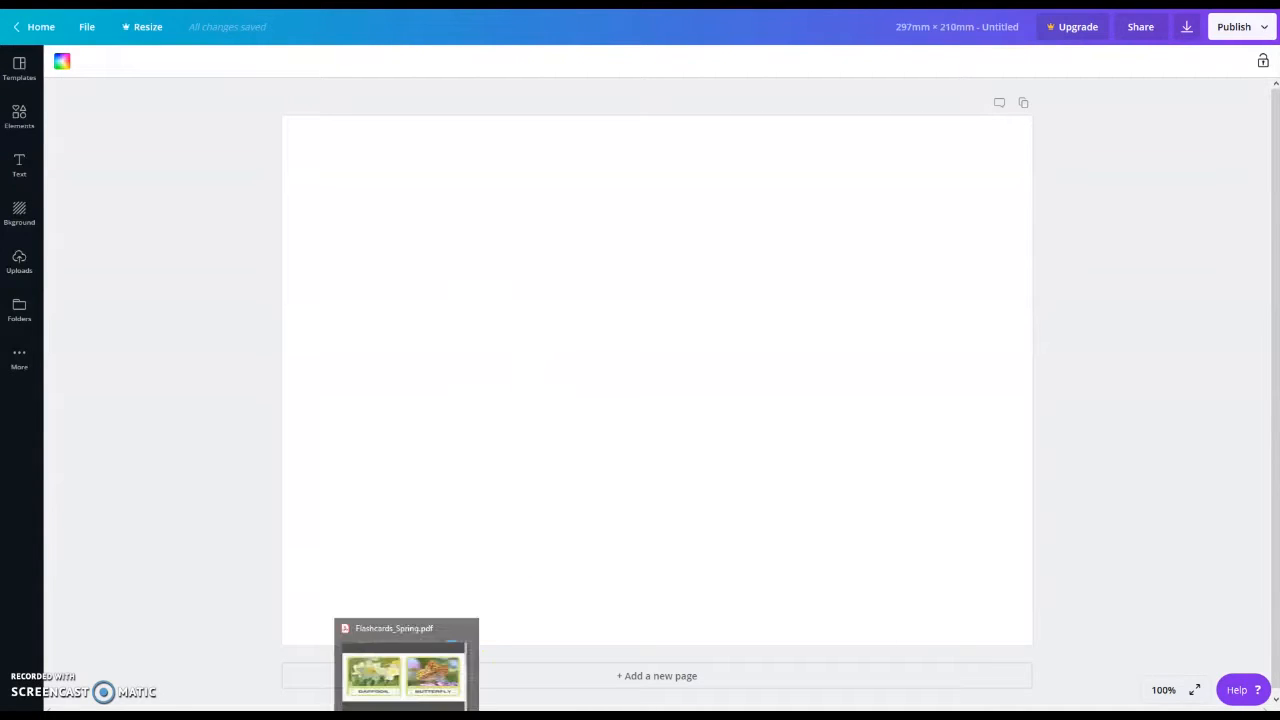
pyautogui.click(462, 690)
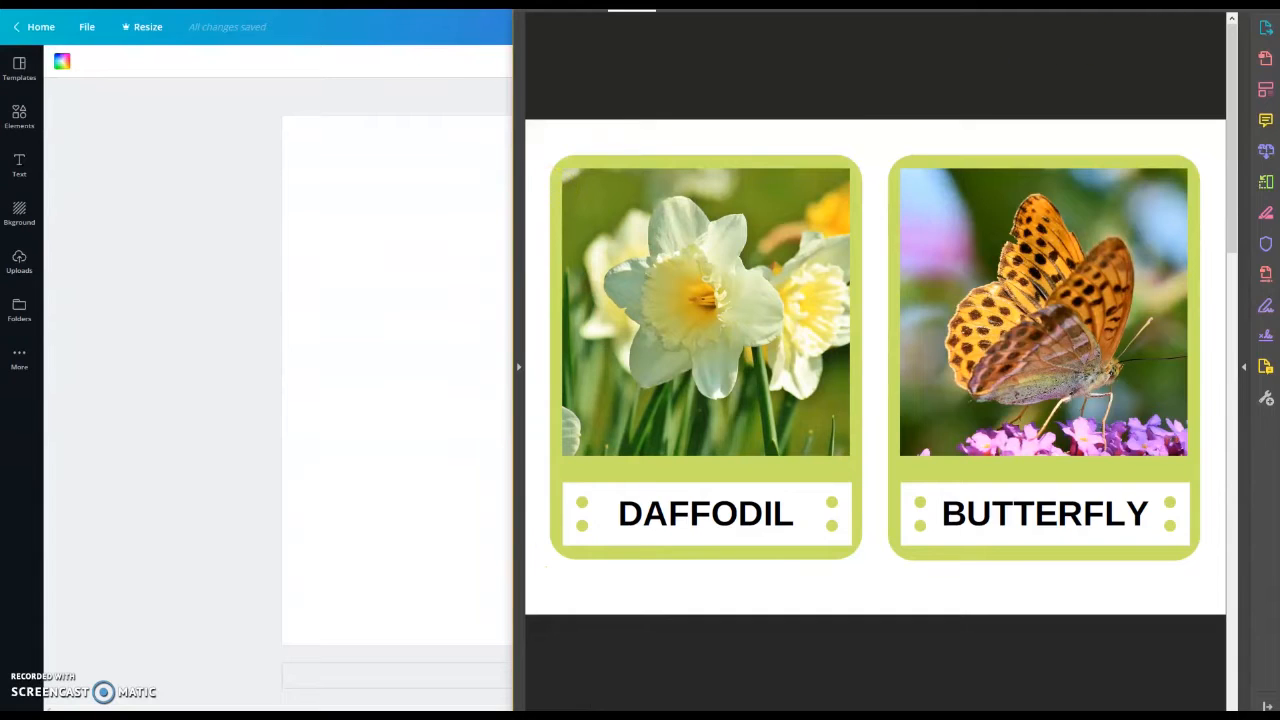
pyautogui.press('super+Down')
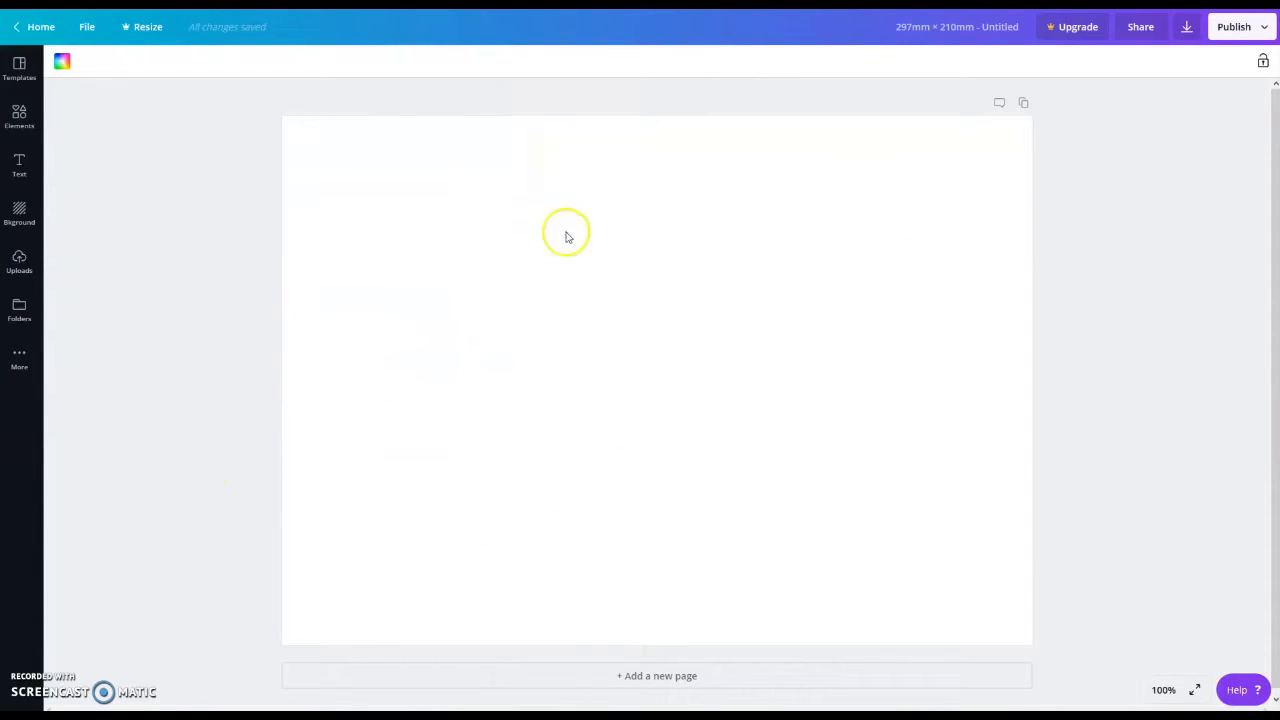
# - Add a portrait frame with rounded corners from the Frames elements and place it on the left half of the page
pyautogui.click(15, 122)
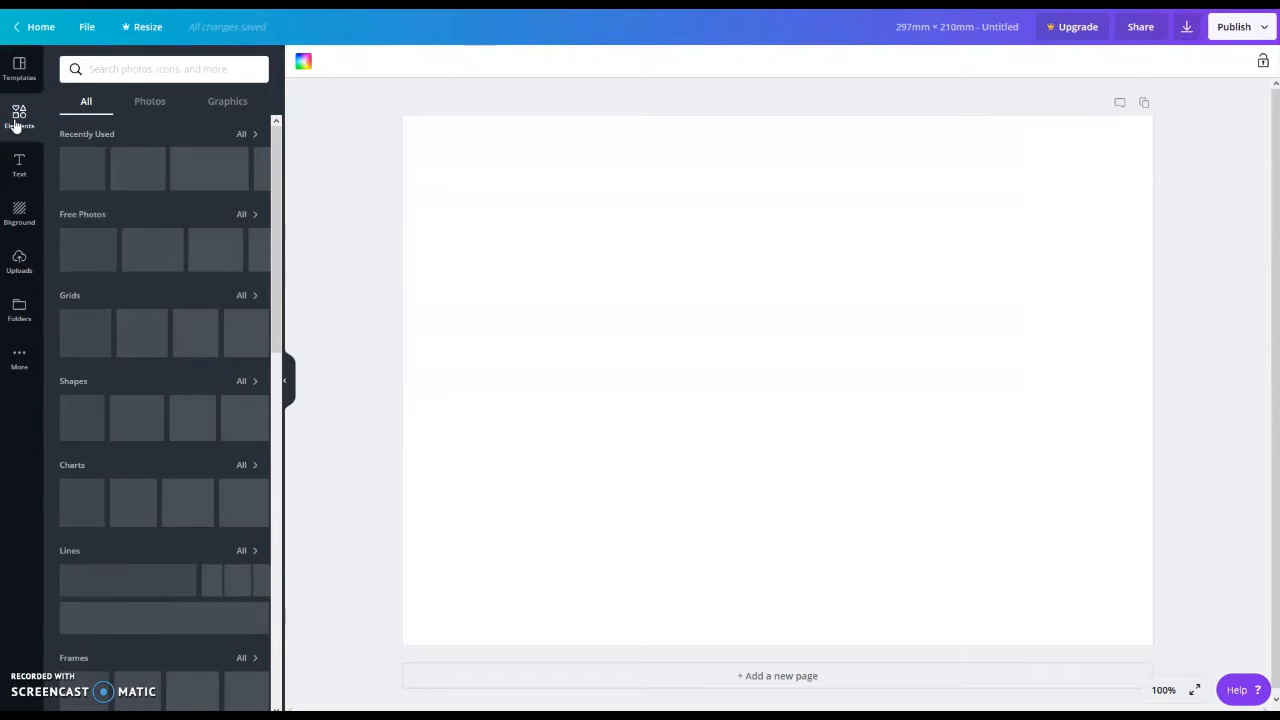
pyautogui.scroll(-3, 102, 140)
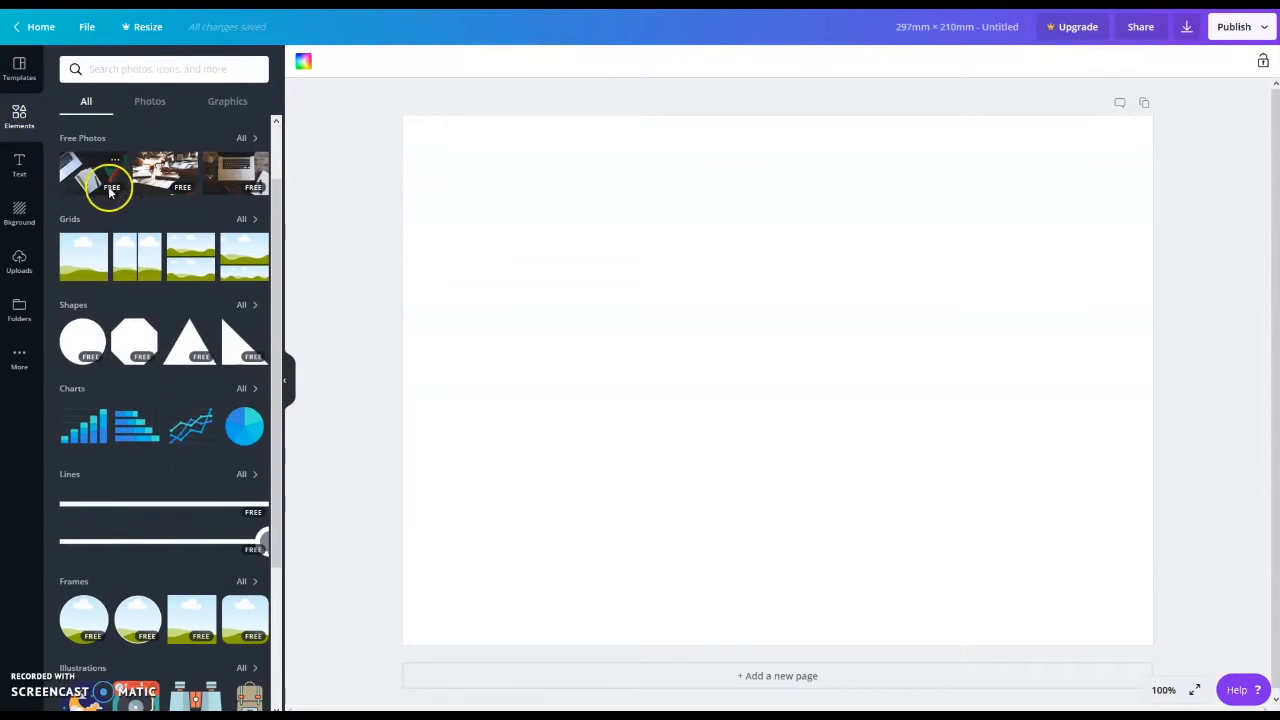
pyautogui.scroll(-3, 110, 193)
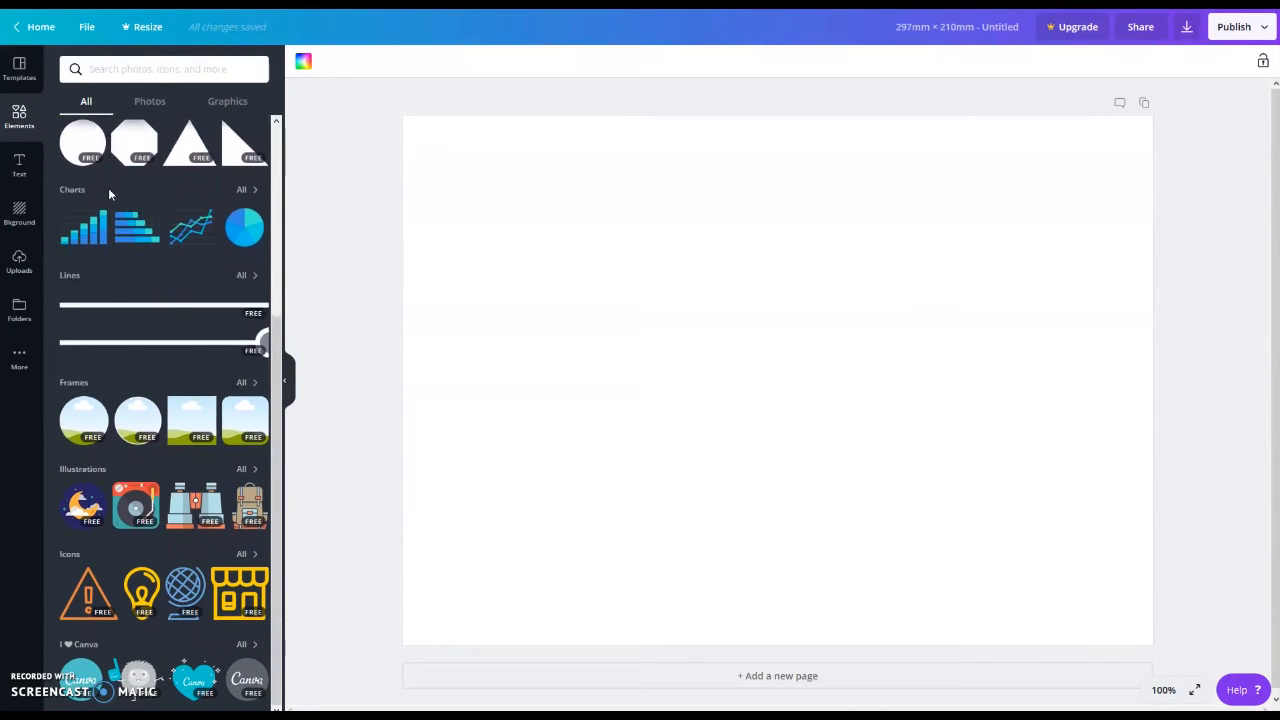
pyautogui.scroll(6, 140, 510)
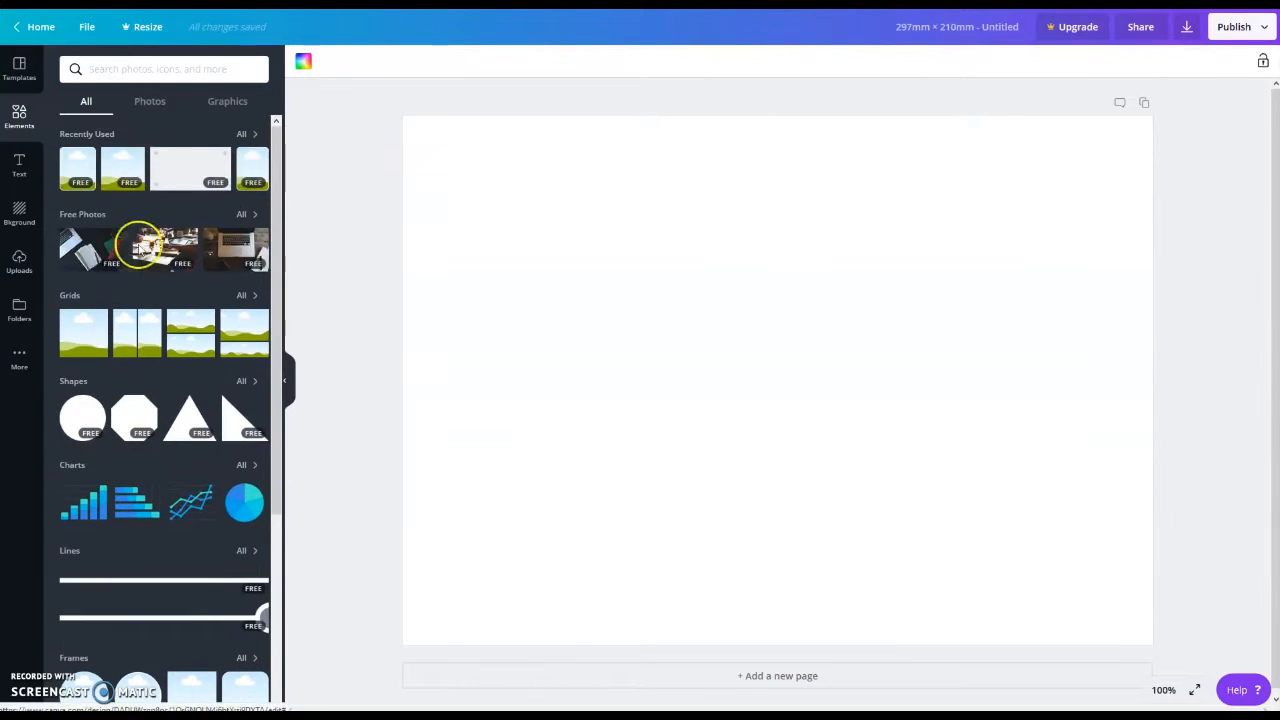
pyautogui.scroll(-5, 146, 405)
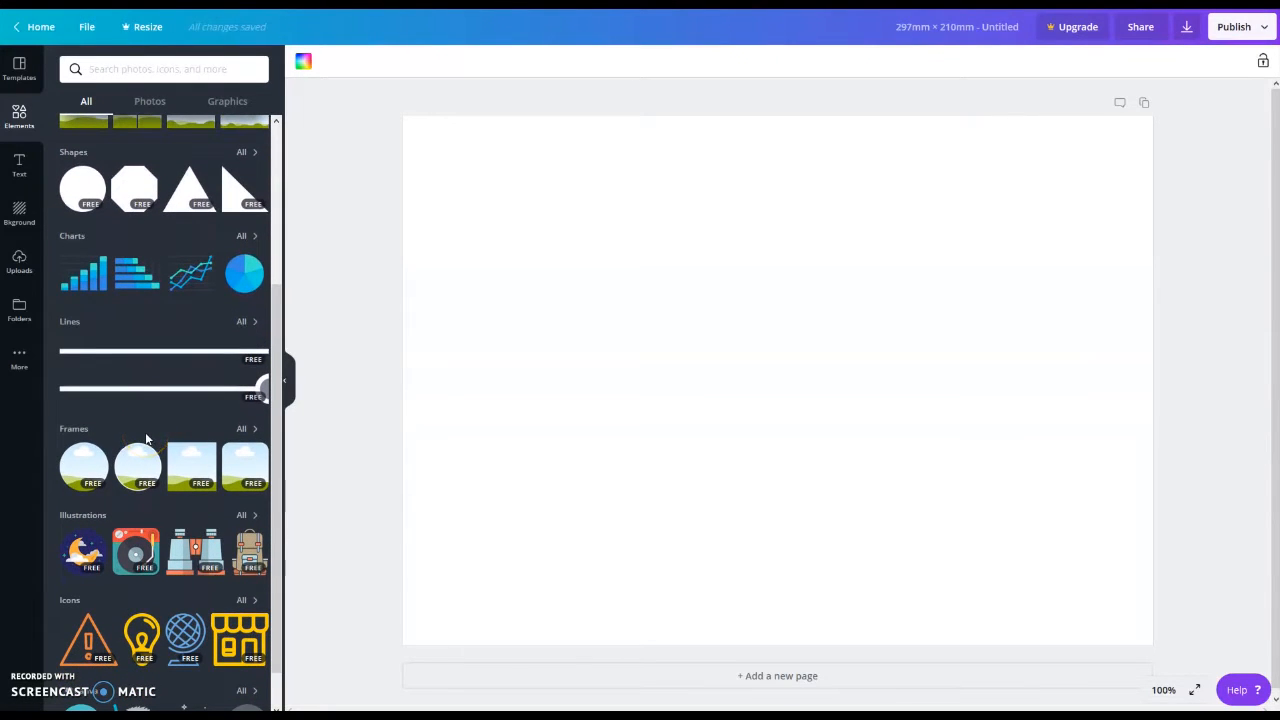
pyautogui.scroll(-1, 146, 440)
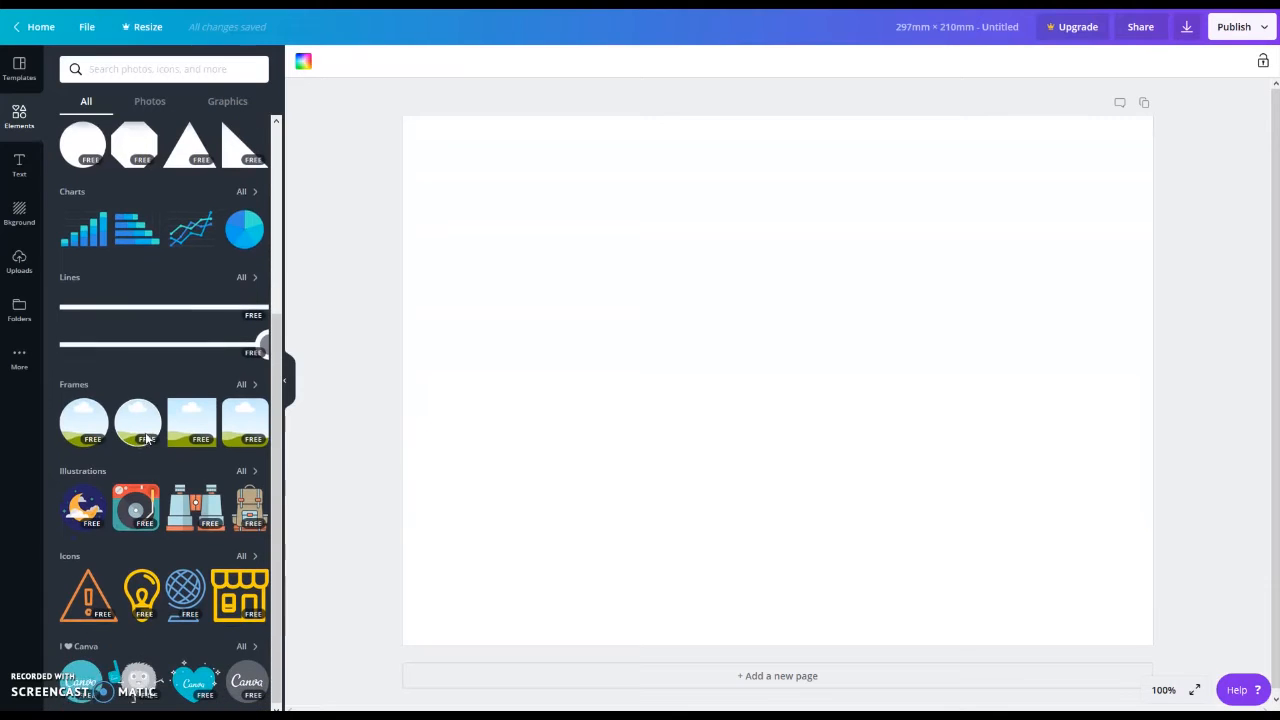
pyautogui.click(75, 388)
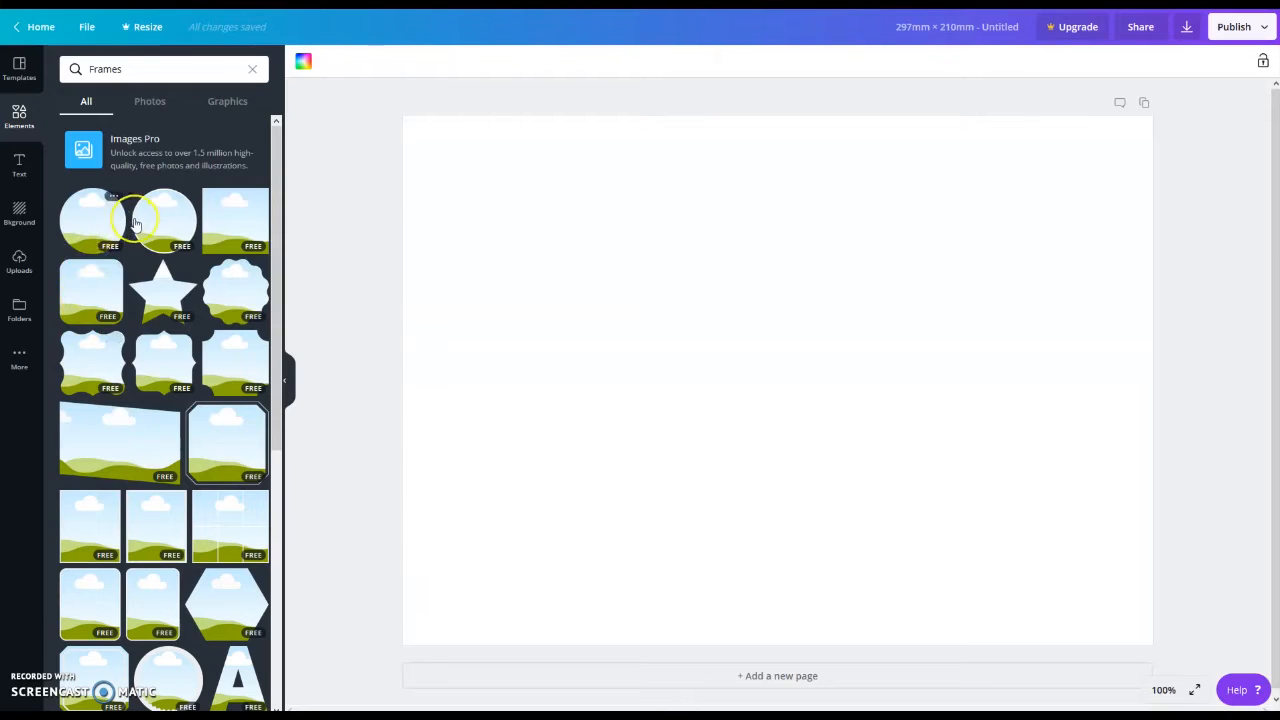
pyautogui.scroll(-3, 238, 245)
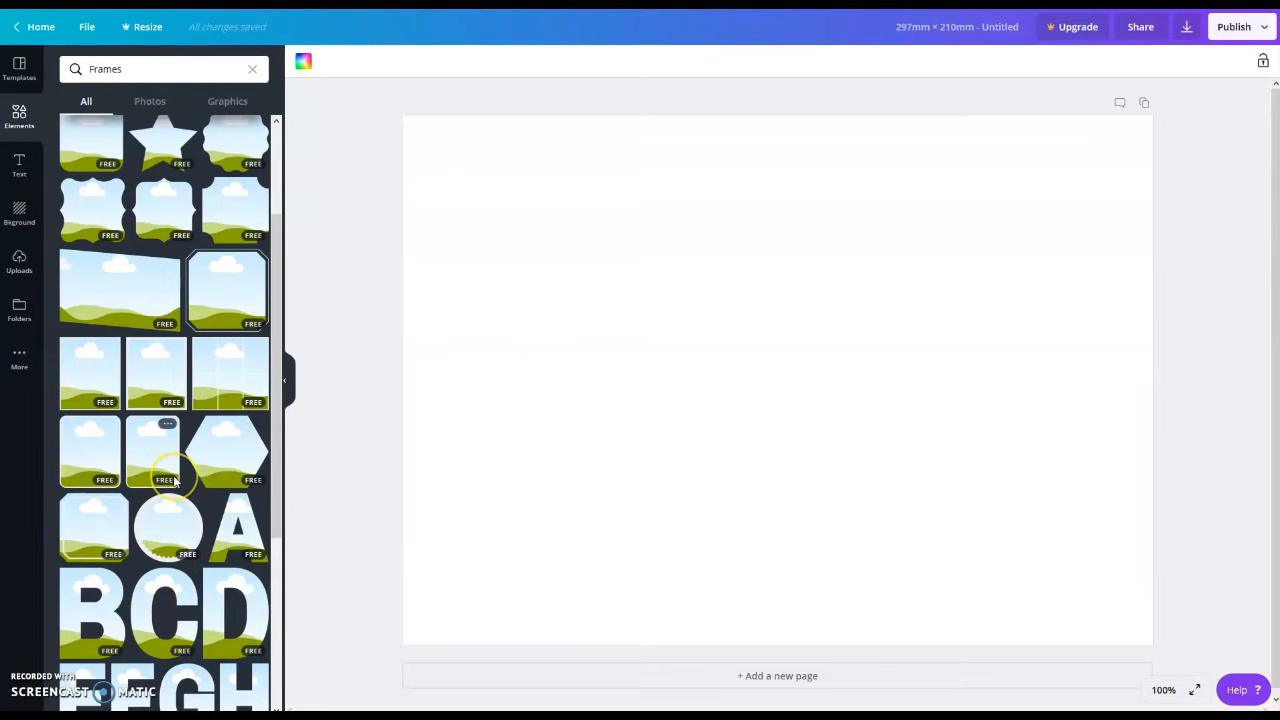
pyautogui.click(151, 457)
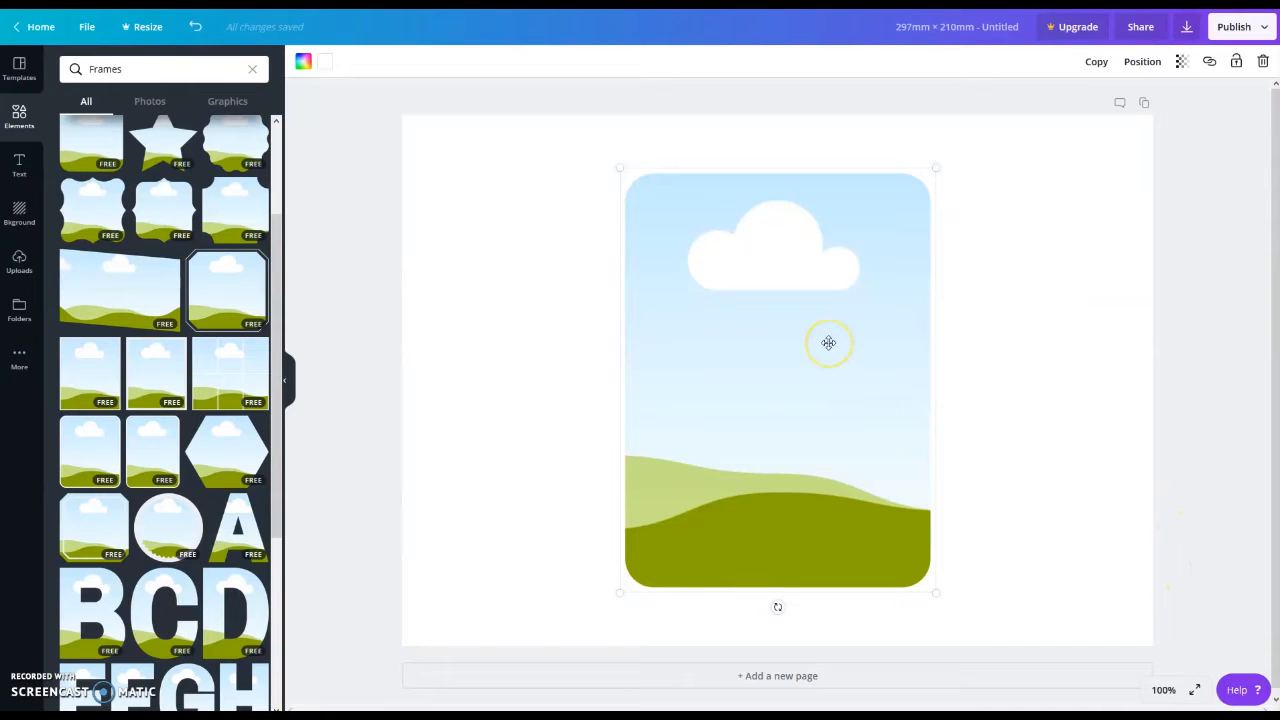
pyautogui.moveTo(828, 343); pyautogui.dragTo(630, 315)
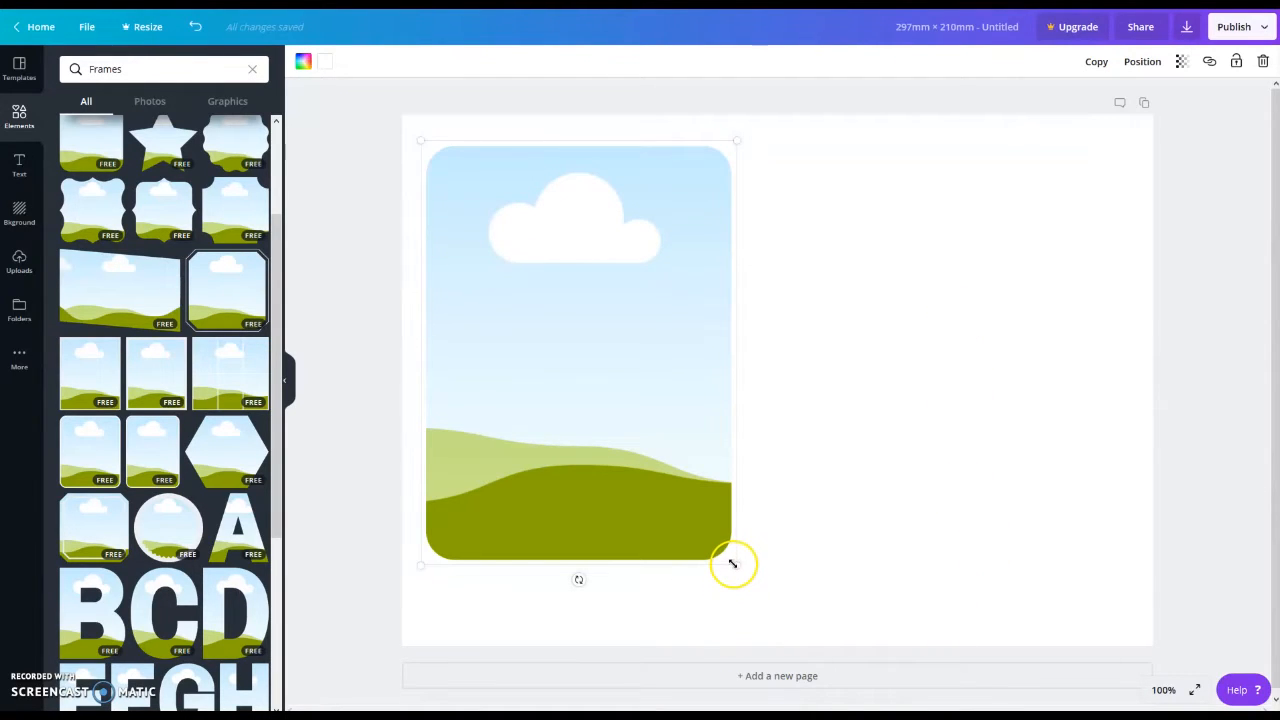
# - Enlarge the rounded portrait frame proportionally so it fills most of the left half of the page
pyautogui.moveTo(732, 565); pyautogui.dragTo(737, 570)
pyautogui.moveTo(743, 580); pyautogui.dragTo(757, 605)
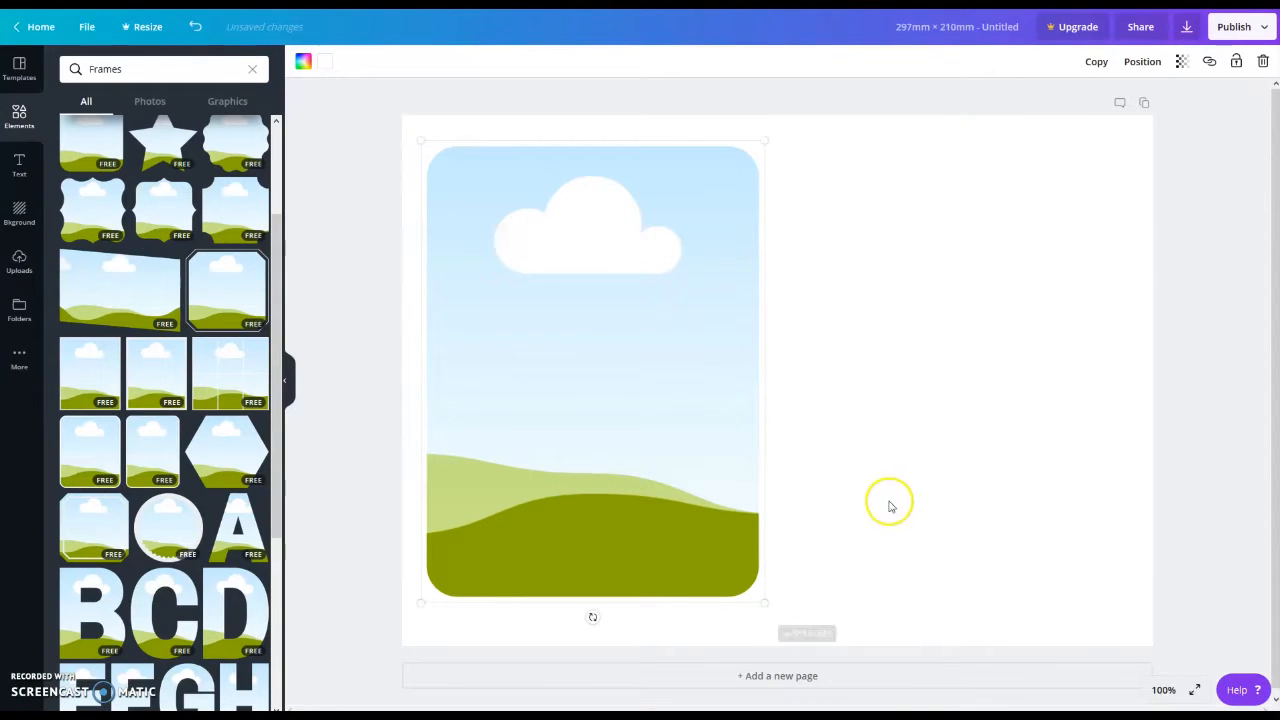
pyautogui.click(896, 451)
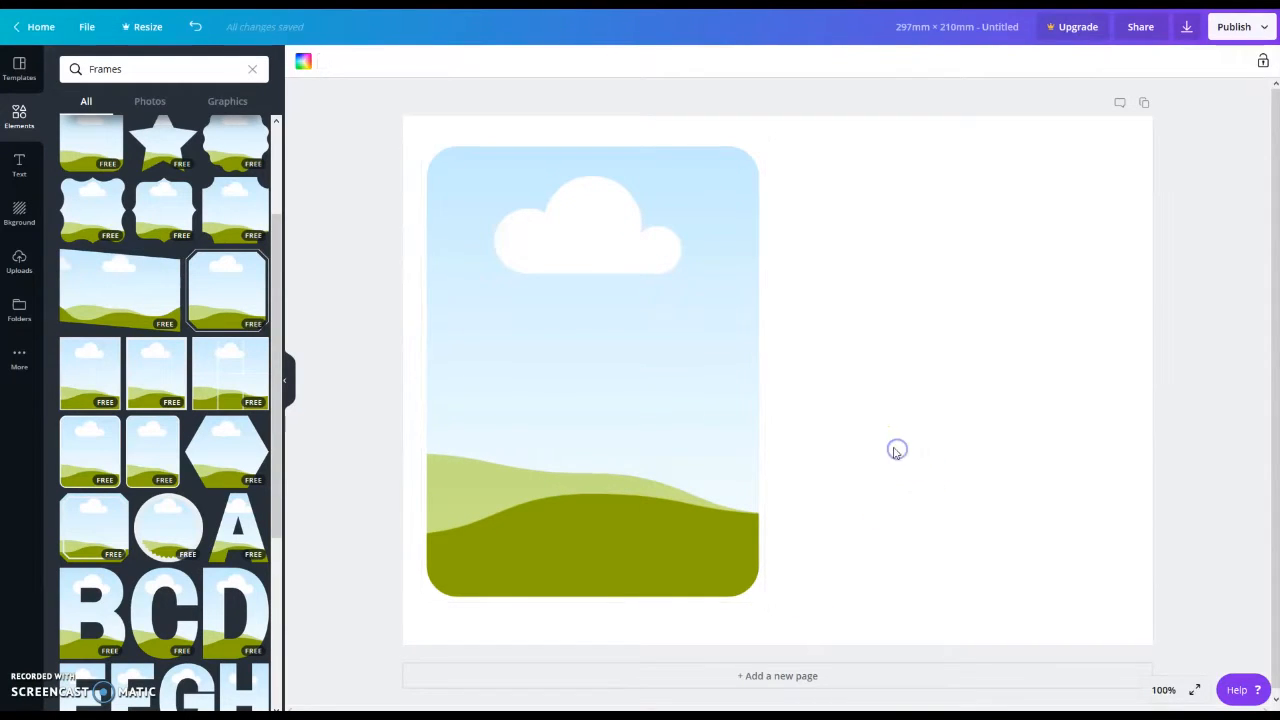
# - Duplicate the rounded frame and place the copy on the right half of the page, level with the original
pyautogui.click(607, 284)
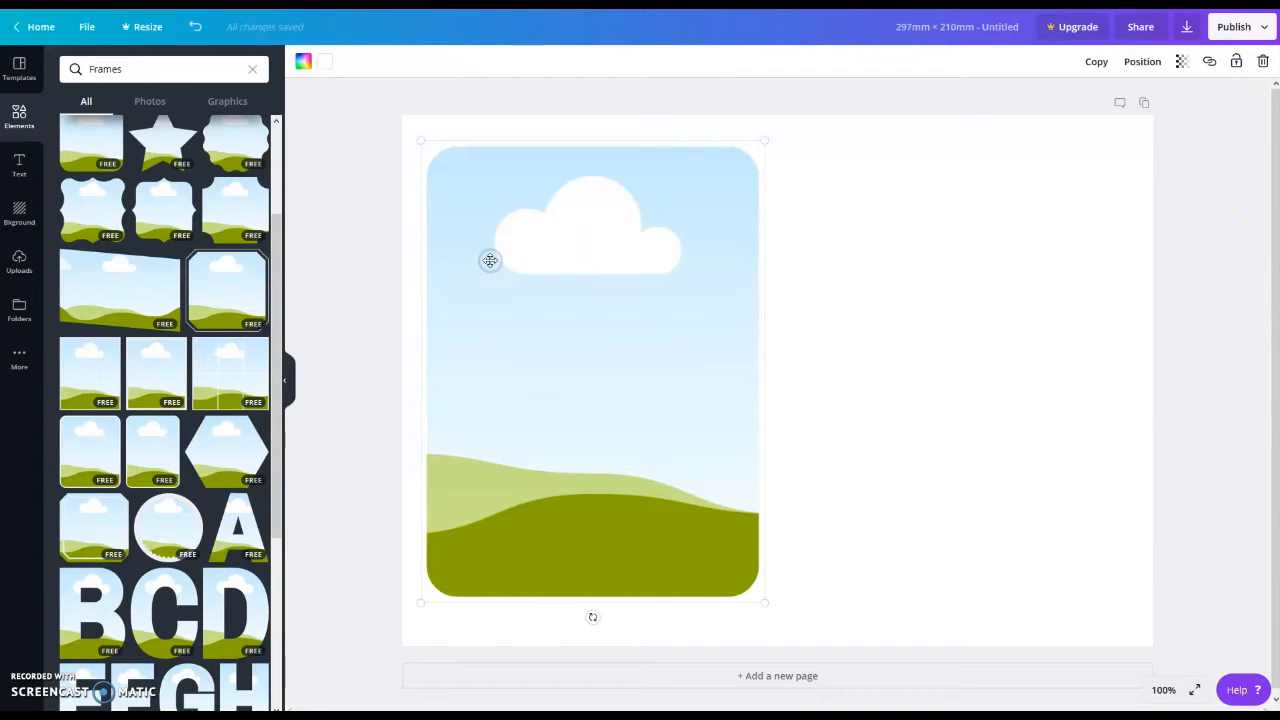
pyautogui.click(1096, 63)
pyautogui.click(809, 343)
pyautogui.click(554, 300)
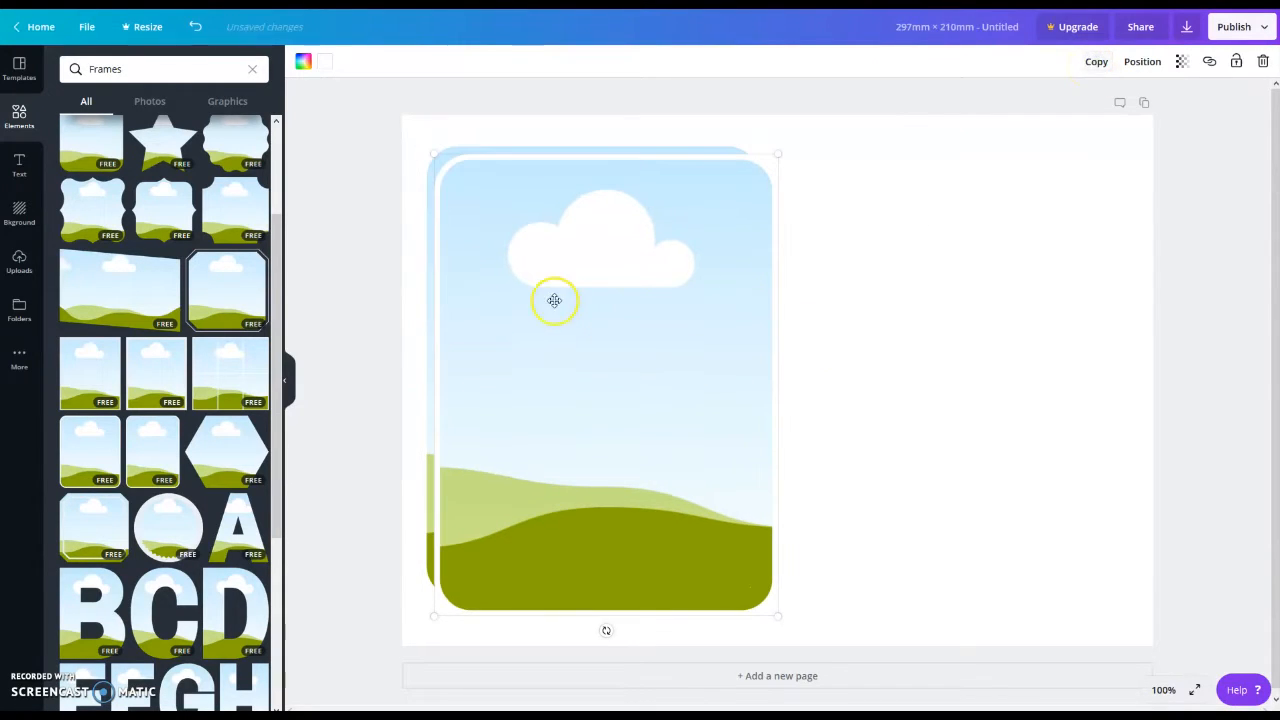
pyautogui.moveTo(554, 300); pyautogui.dragTo(906, 297)
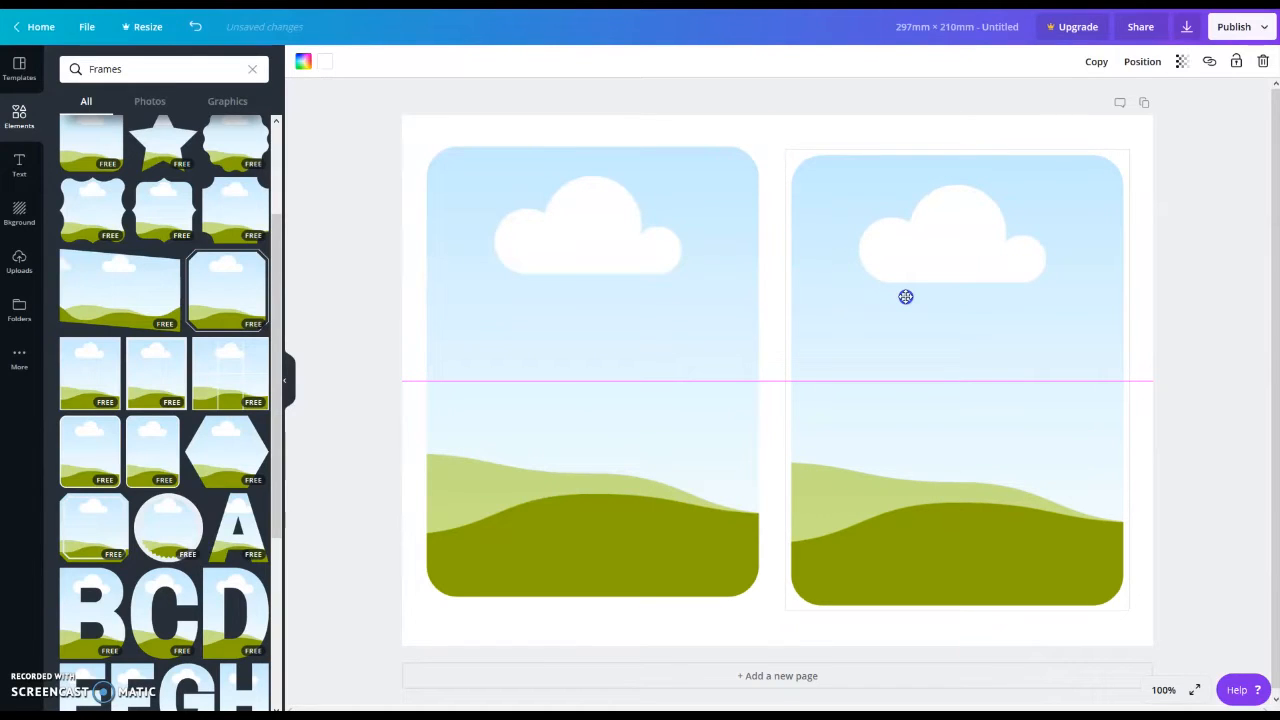
pyautogui.moveTo(906, 296); pyautogui.dragTo(906, 291)
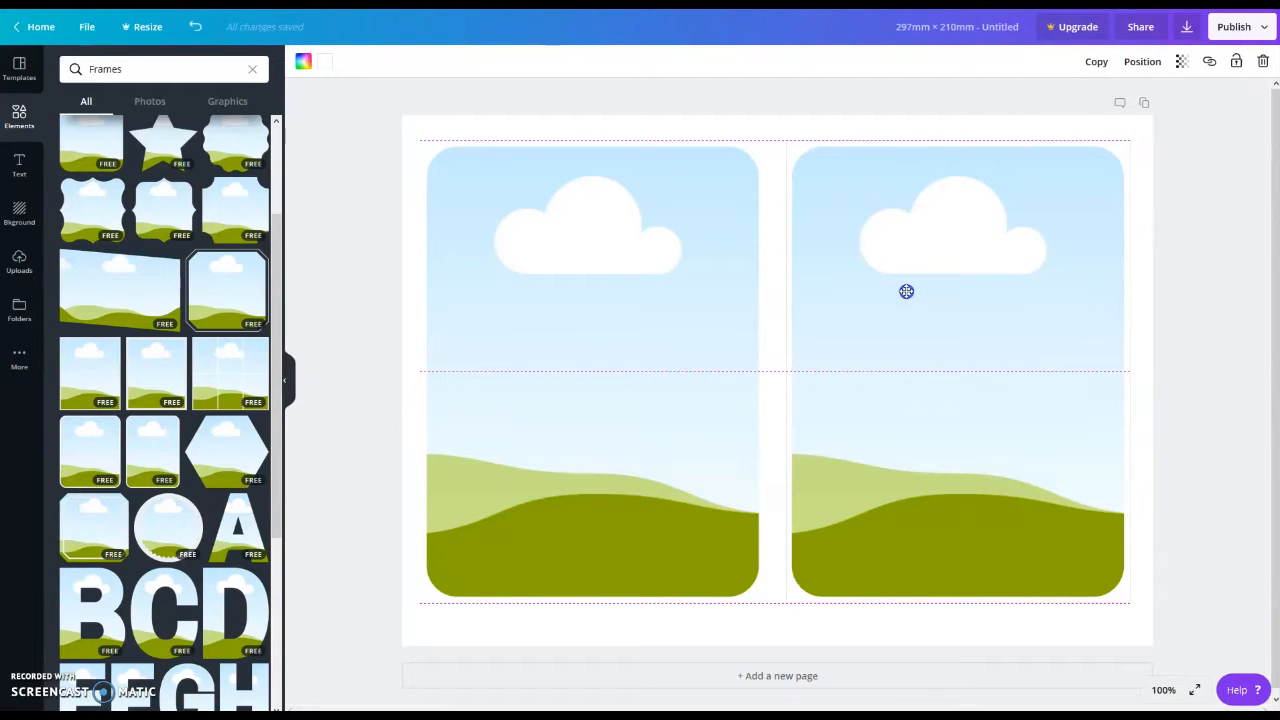
pyautogui.click(906, 291)
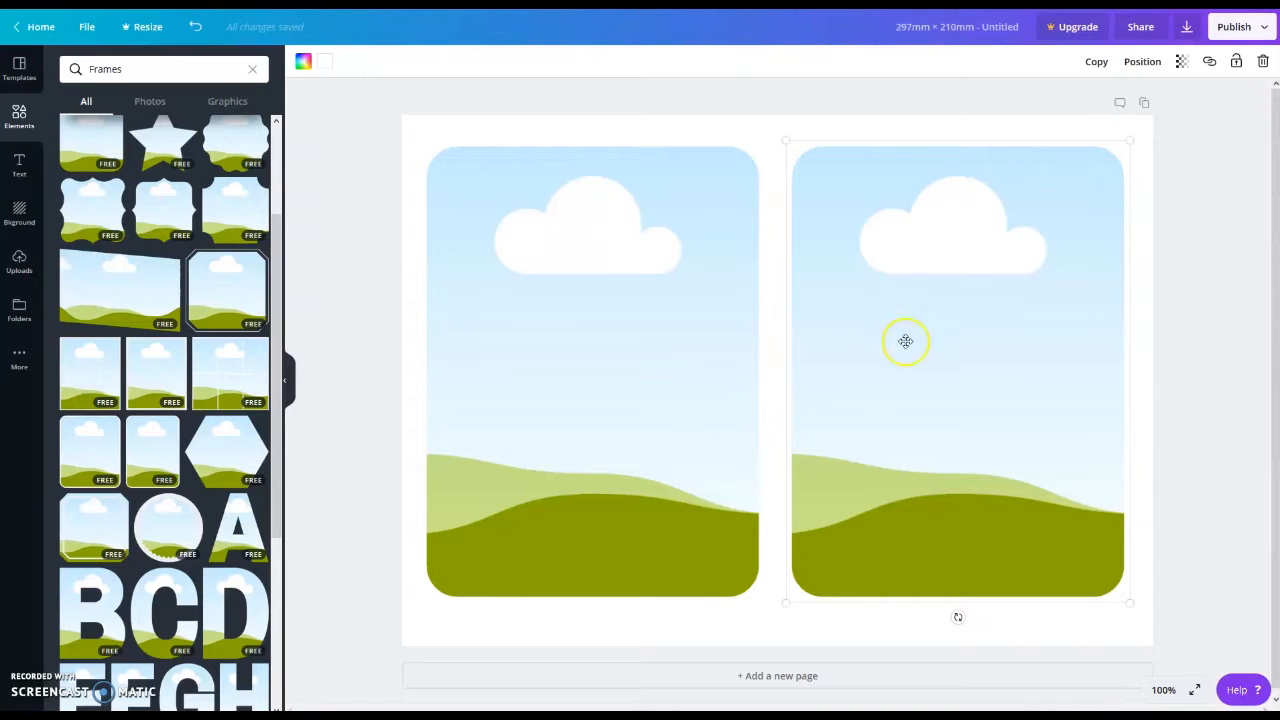
pyautogui.click(1261, 323)
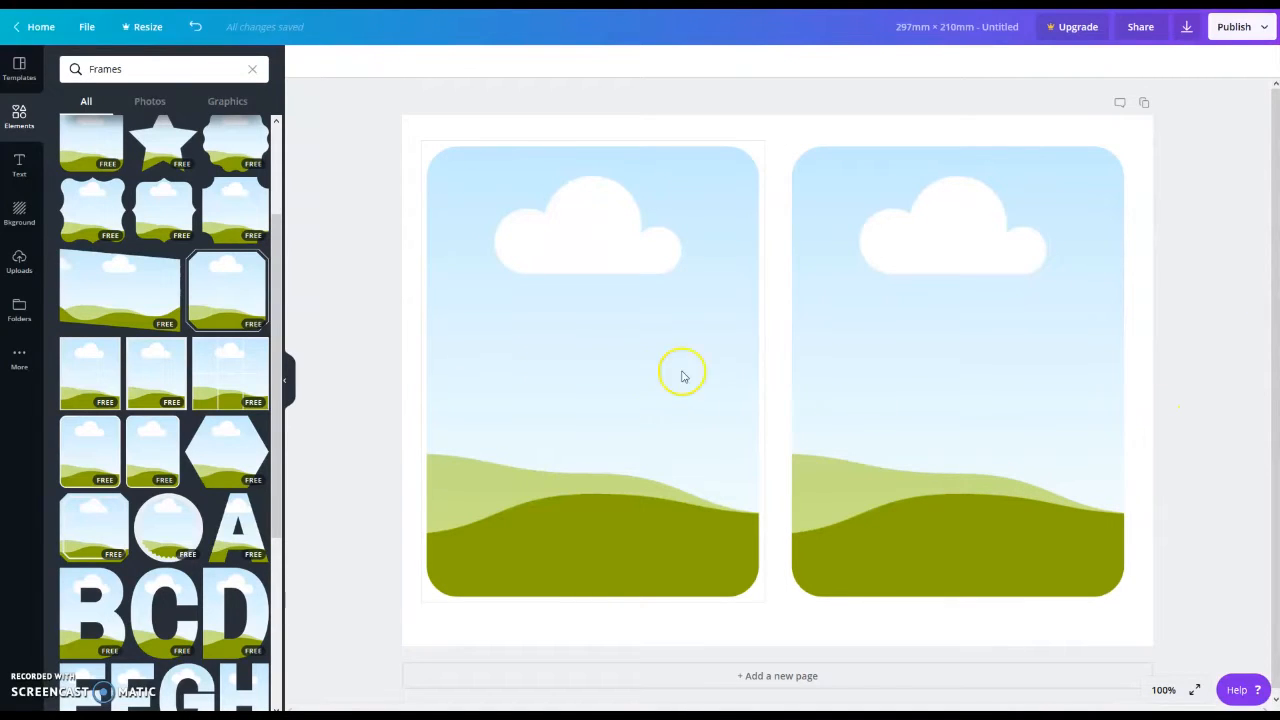
# - Shift the left frame slightly to the right to even out the spacing around both cards
pyautogui.click(694, 321)
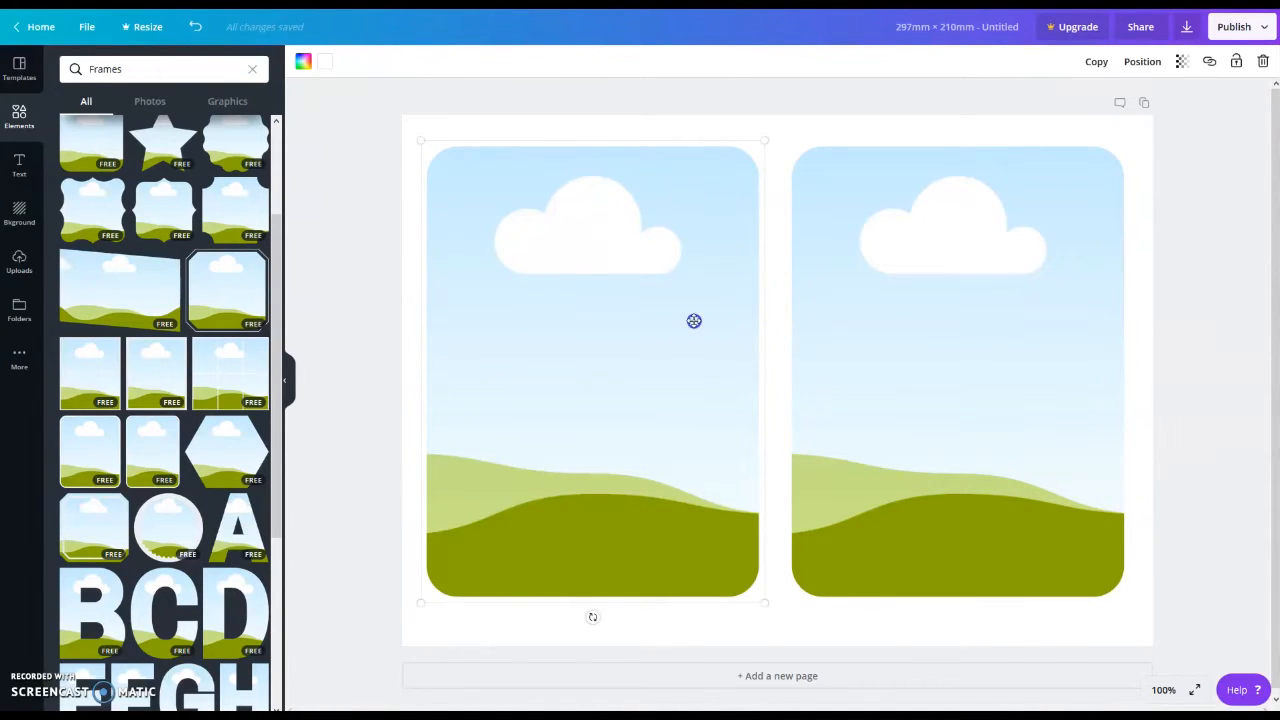
pyautogui.moveTo(696, 321); pyautogui.dragTo(700, 321)
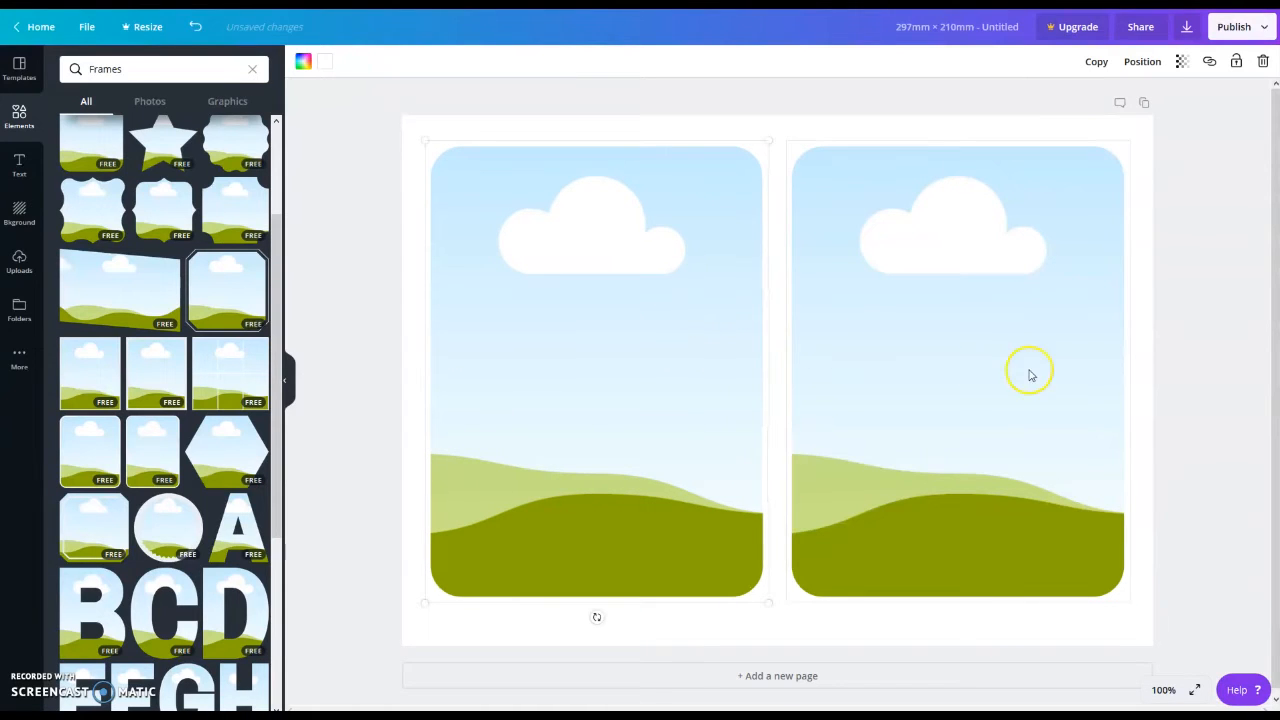
pyautogui.click(1203, 372)
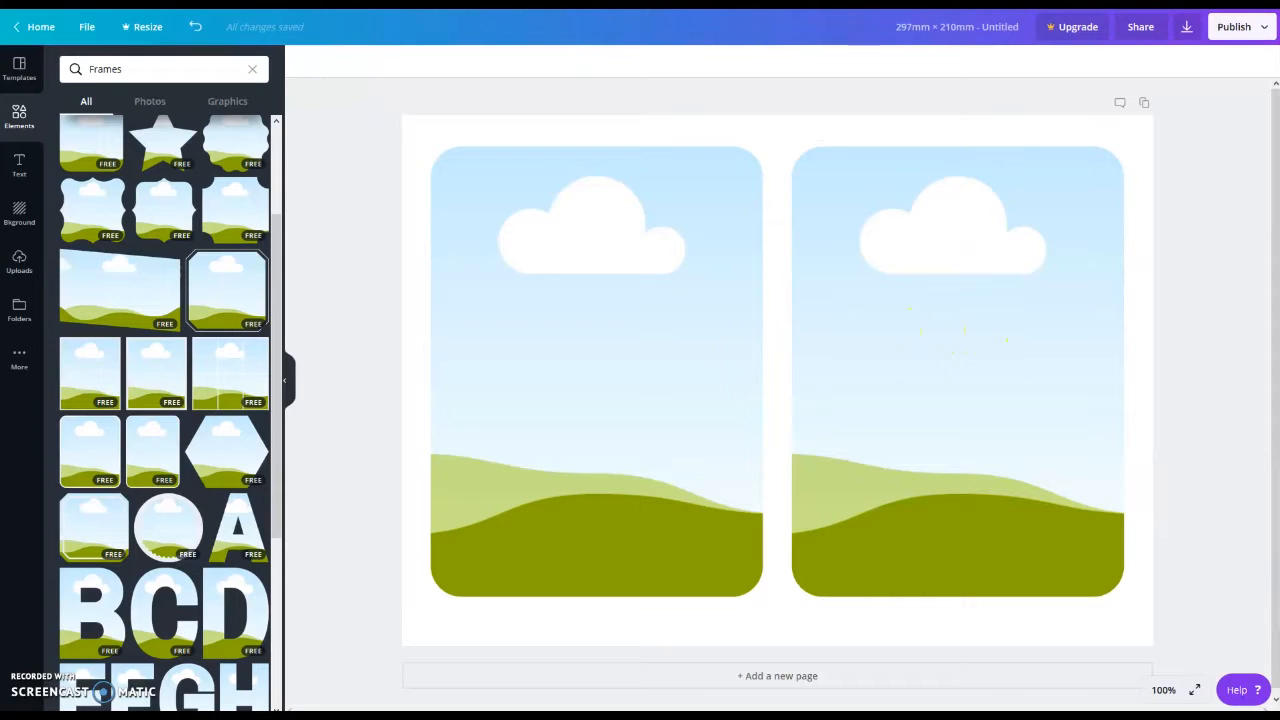
pyautogui.moveTo(843, 383); pyautogui.dragTo(844, 380)
pyautogui.click(1219, 307)
# - Check the card colour in the example flashcards PDF, return to Canva and open the left frame's fill colour options
pyautogui.hotkey('alt', 'Tab')
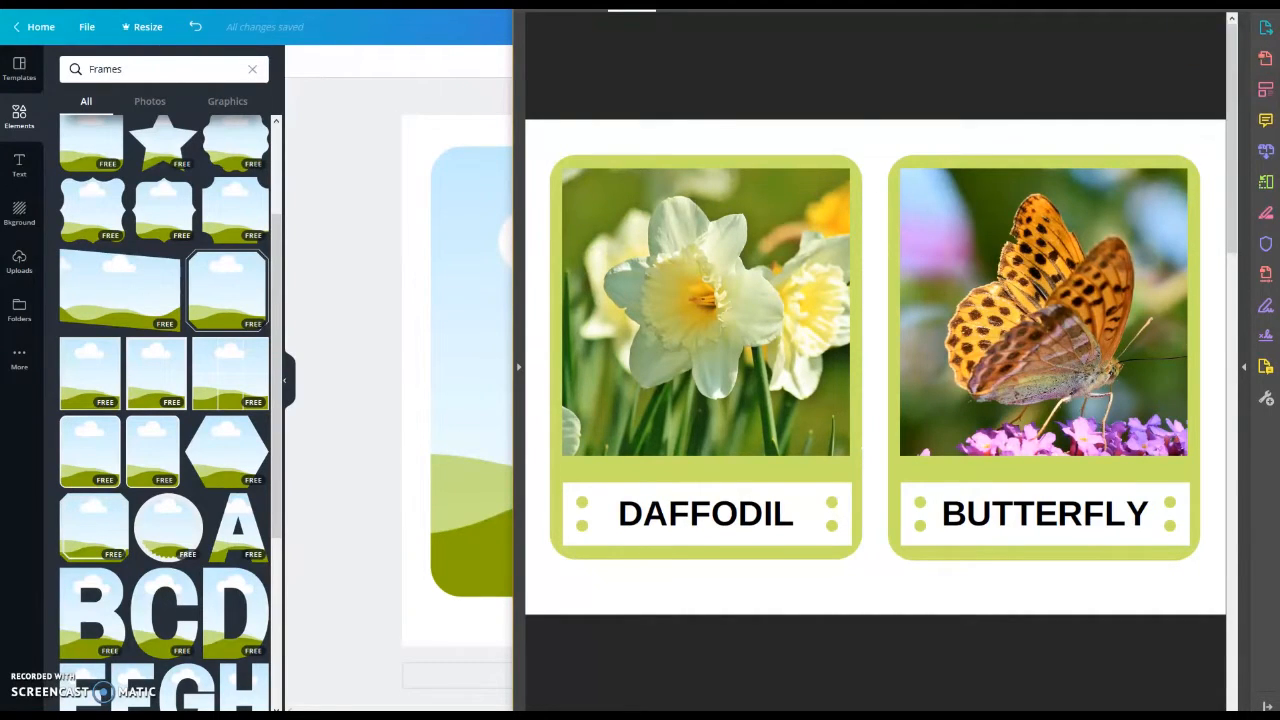
pyautogui.click(1165, 5)
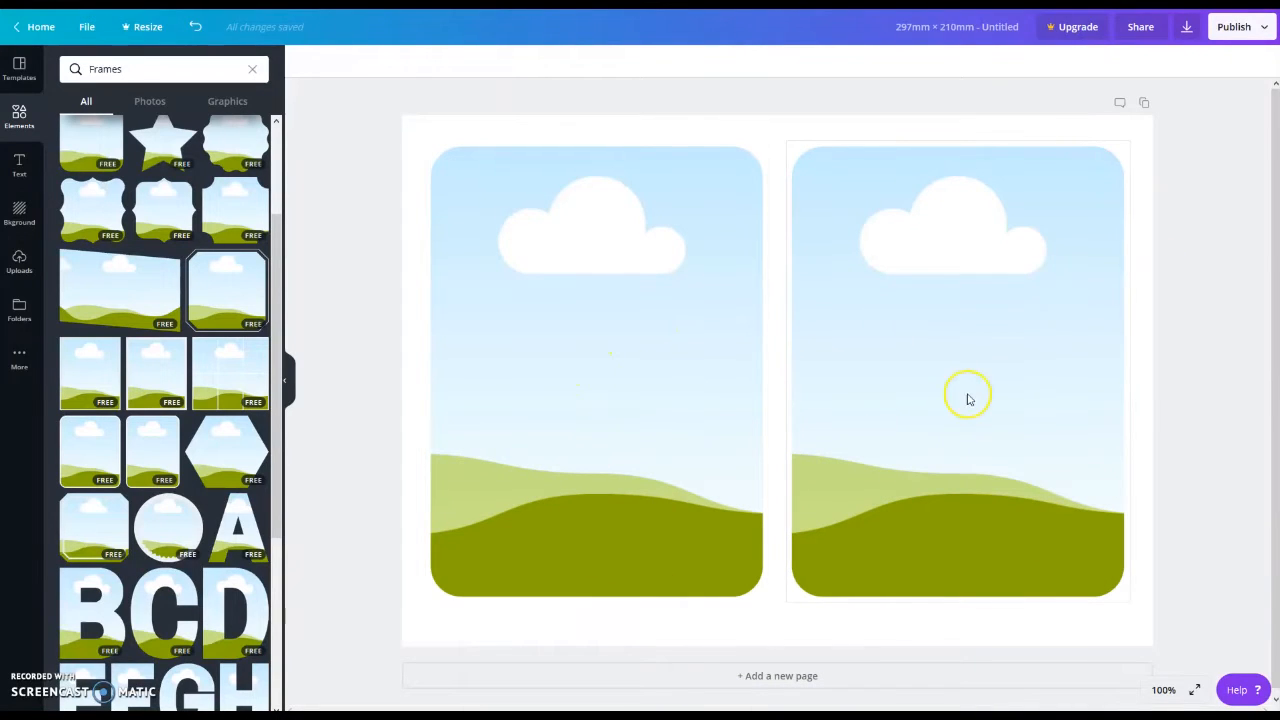
pyautogui.click(620, 408)
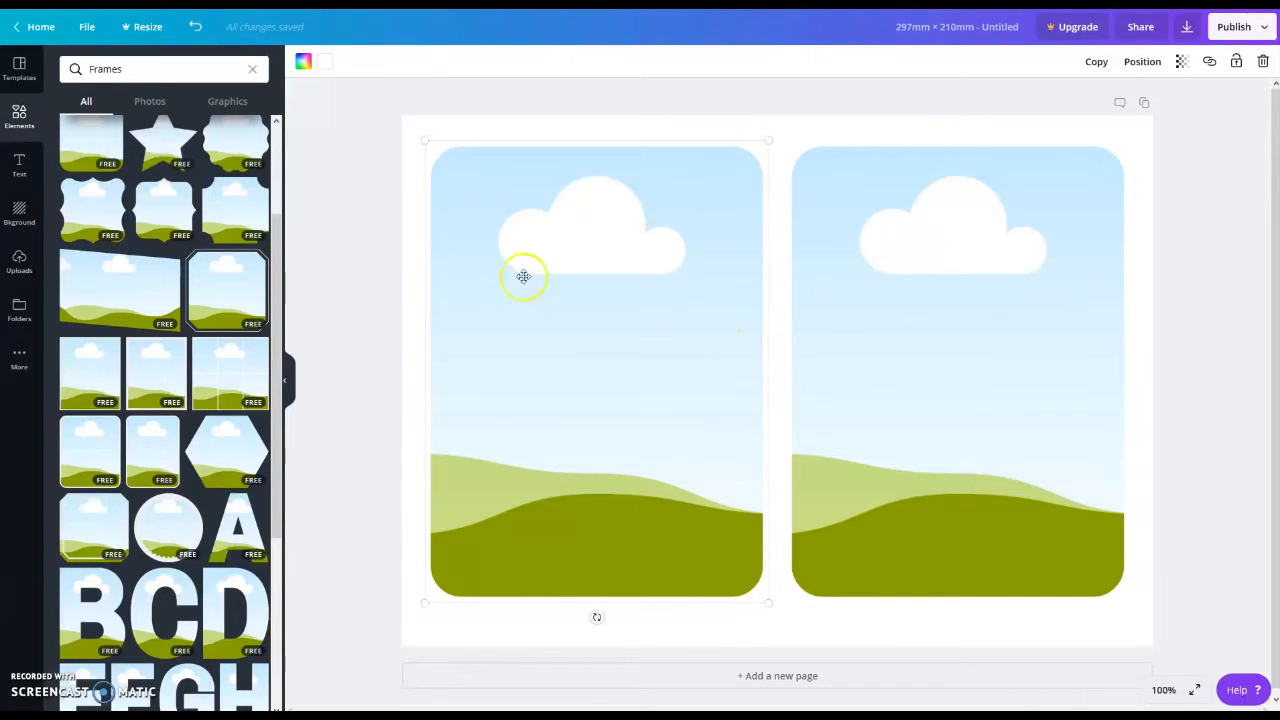
pyautogui.click(304, 62)
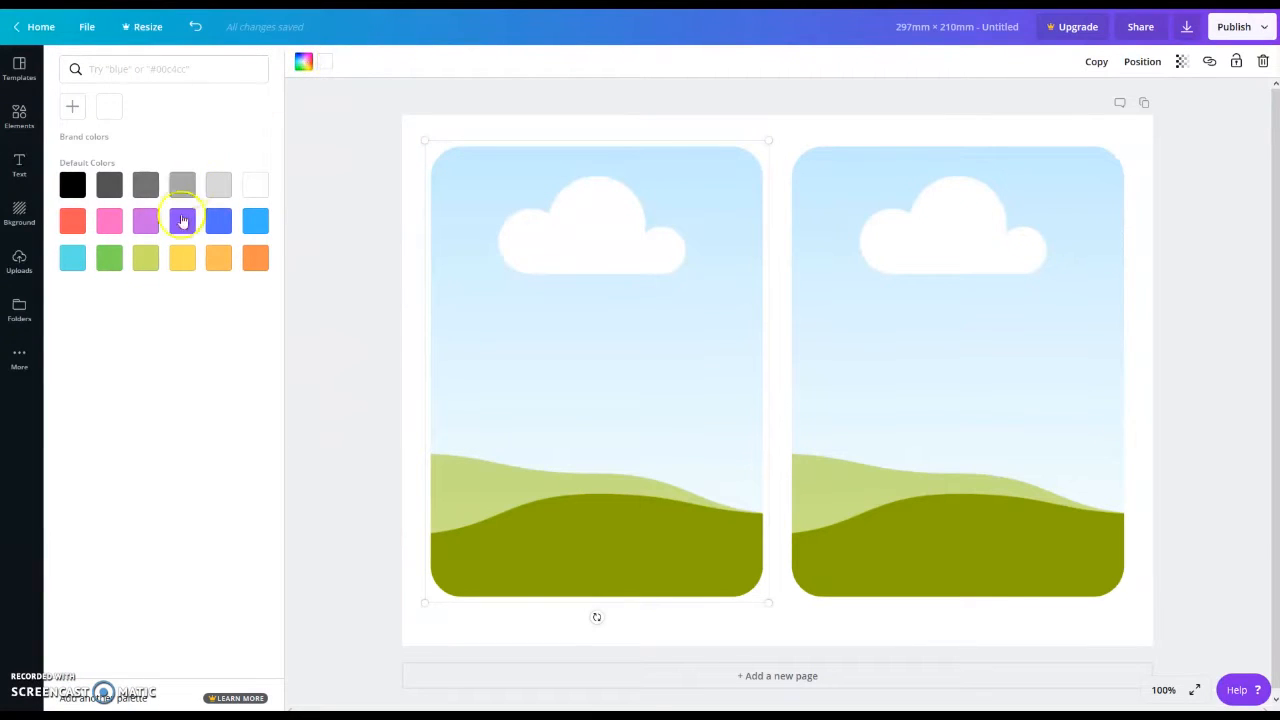
# - Explore the custom colour picker and search the colour palettes for pink and #ffffff, clearing each search
pyautogui.click(145, 258)
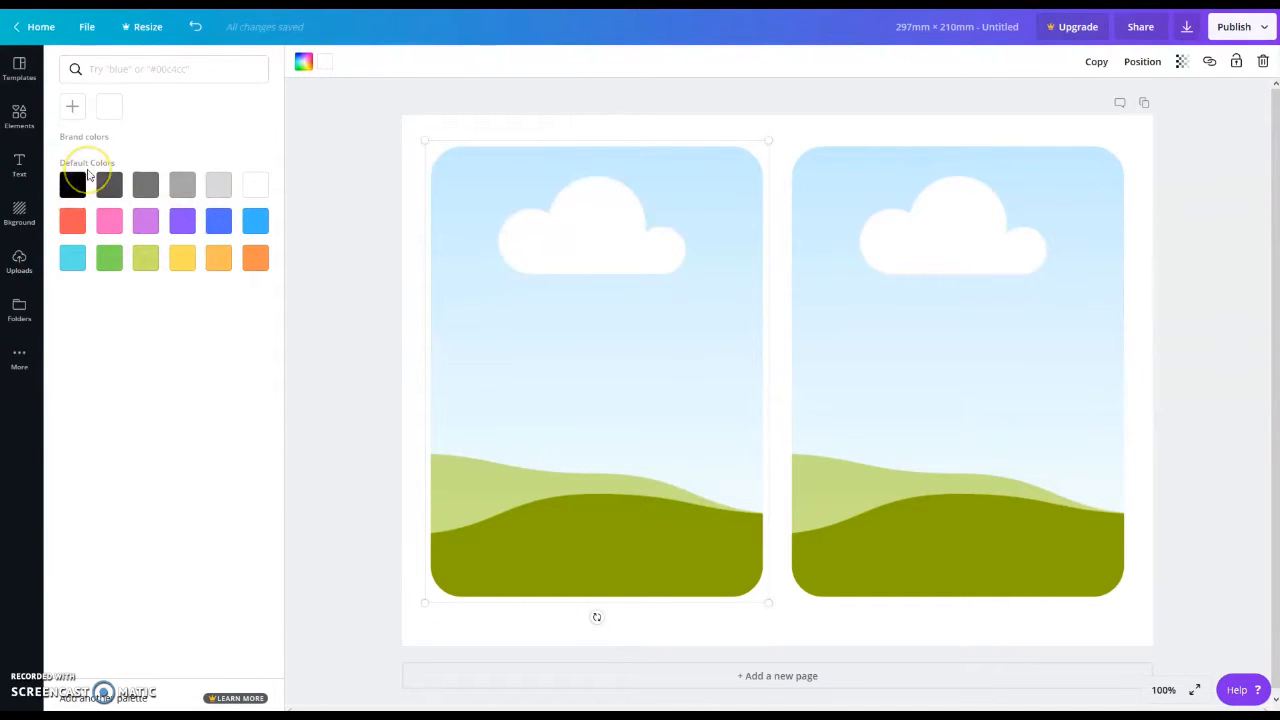
pyautogui.click(71, 106)
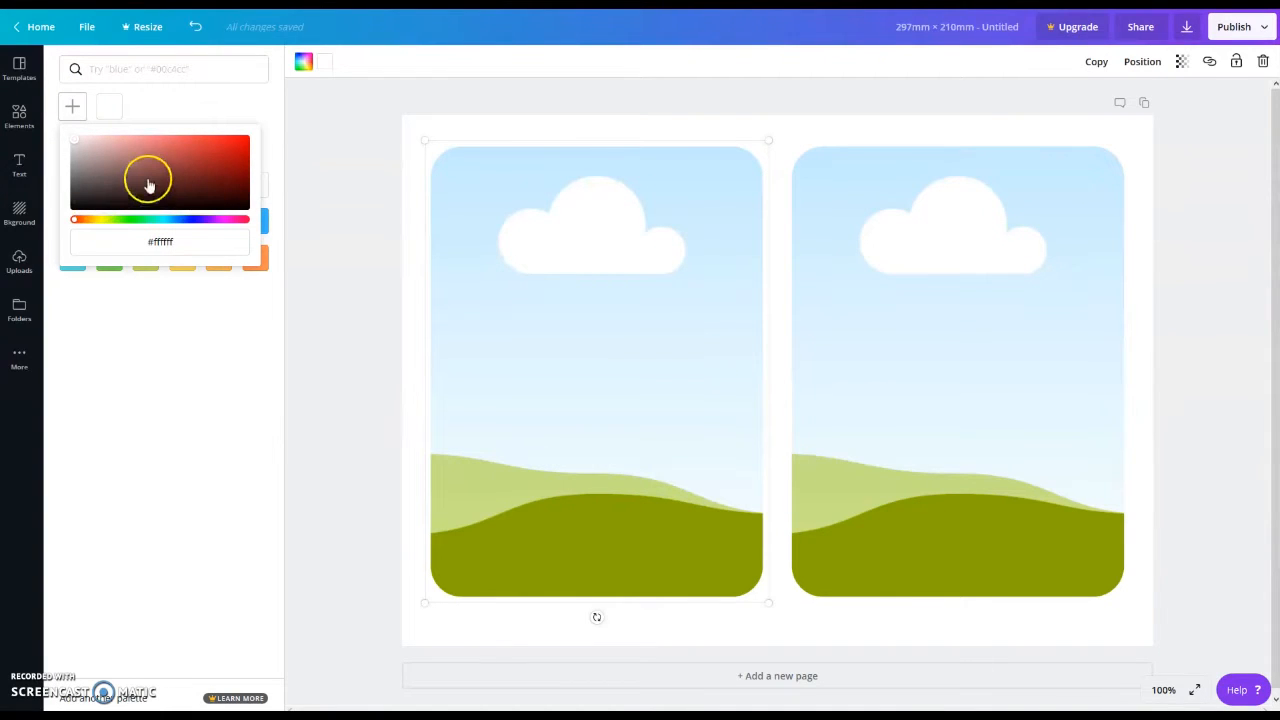
pyautogui.click(124, 70)
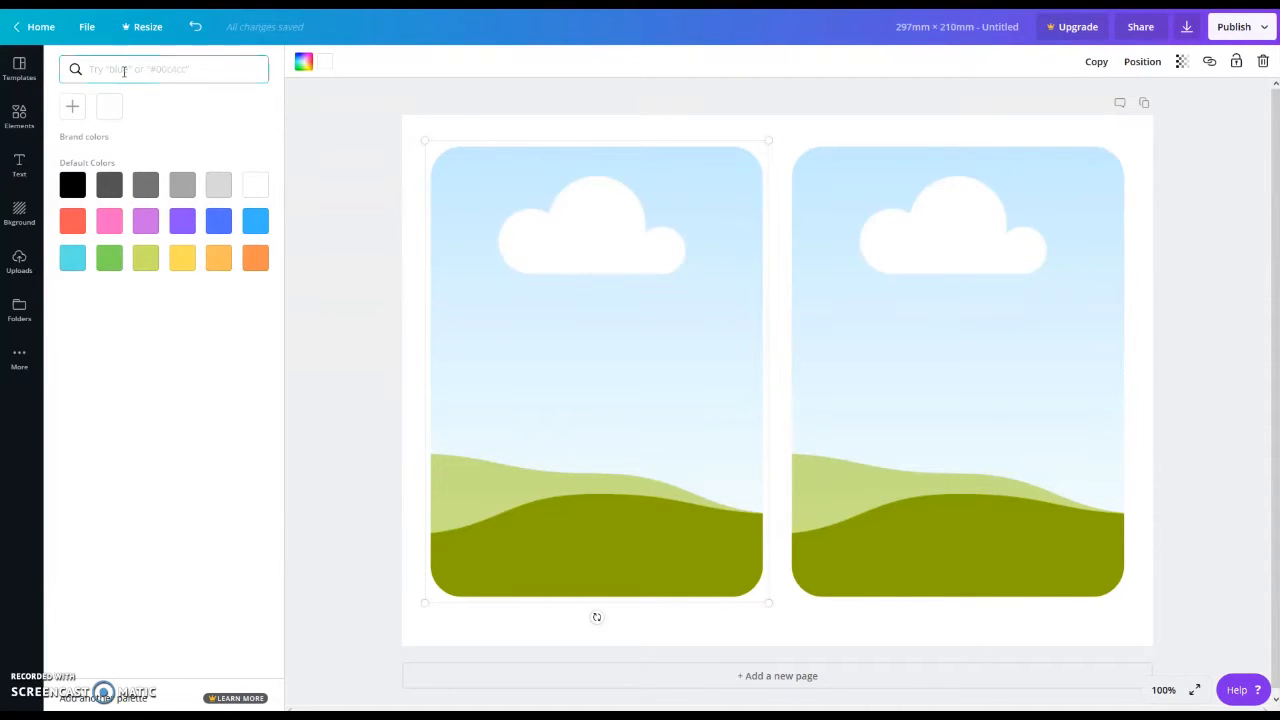
pyautogui.write('pink')
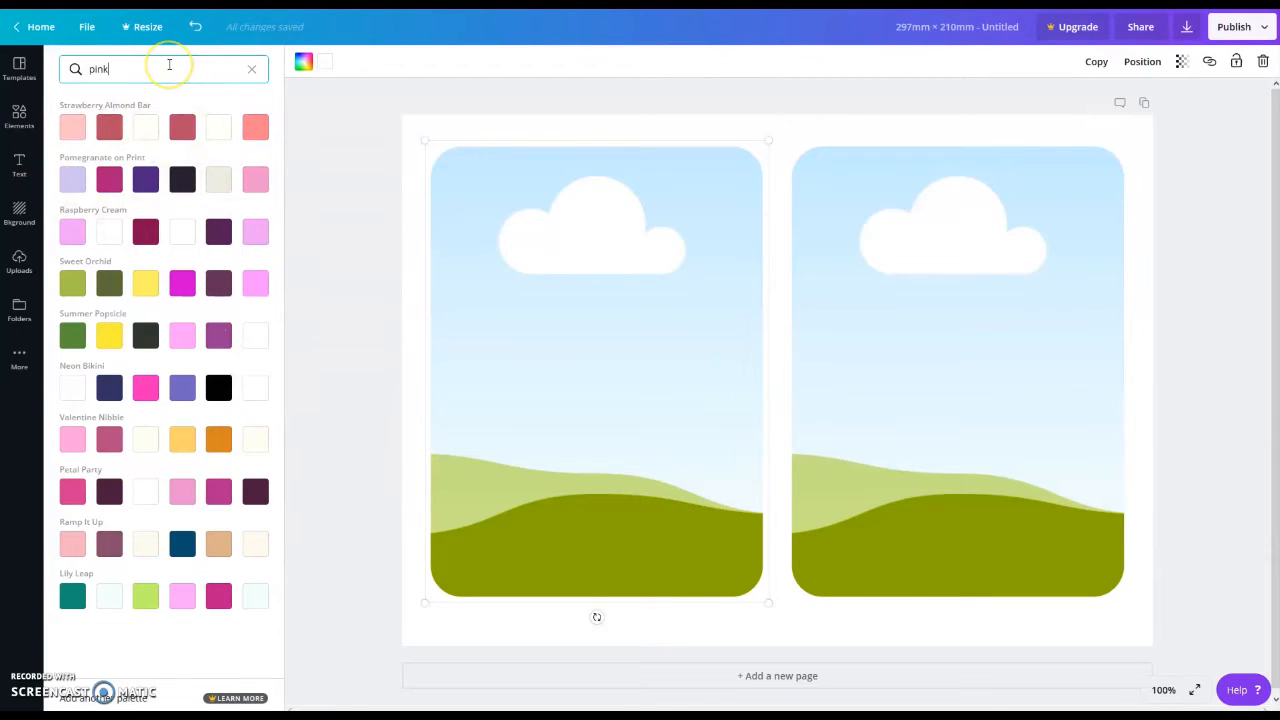
pyautogui.press('BackSpace')
pyautogui.press('BackSpace')
pyautogui.press('BackSpace')
pyautogui.press('BackSpace')
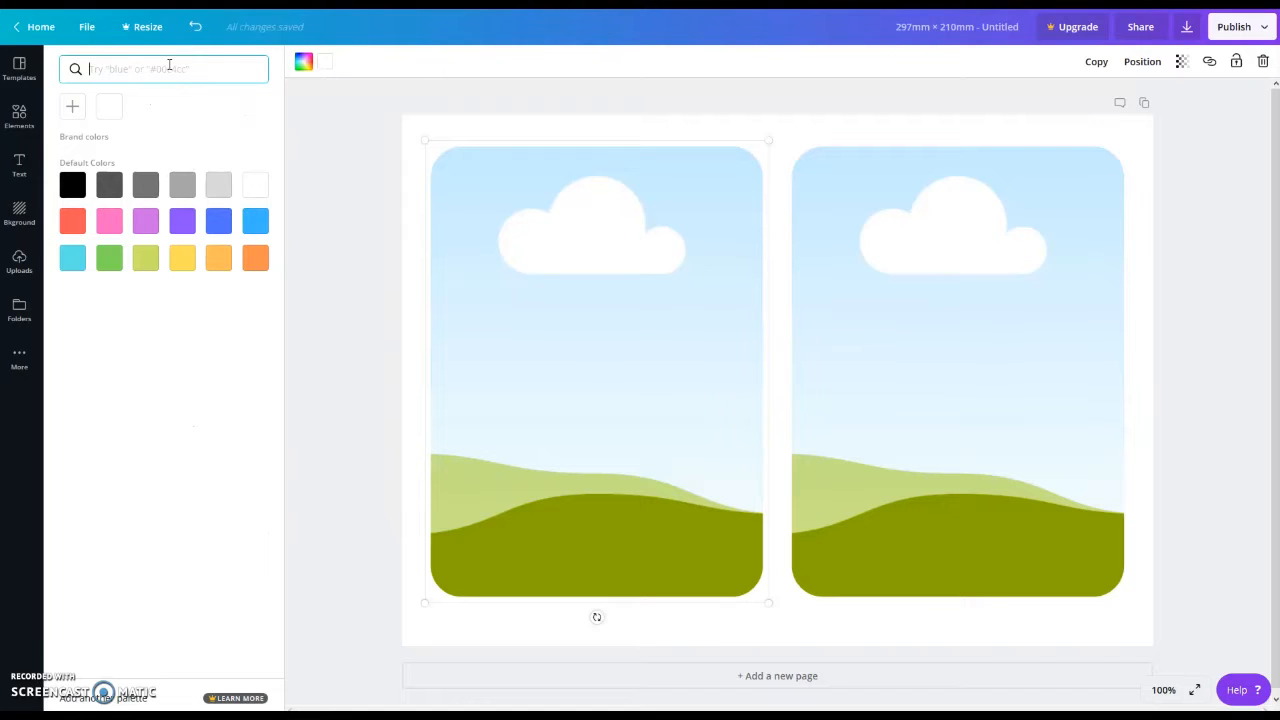
pyautogui.write('#ff')
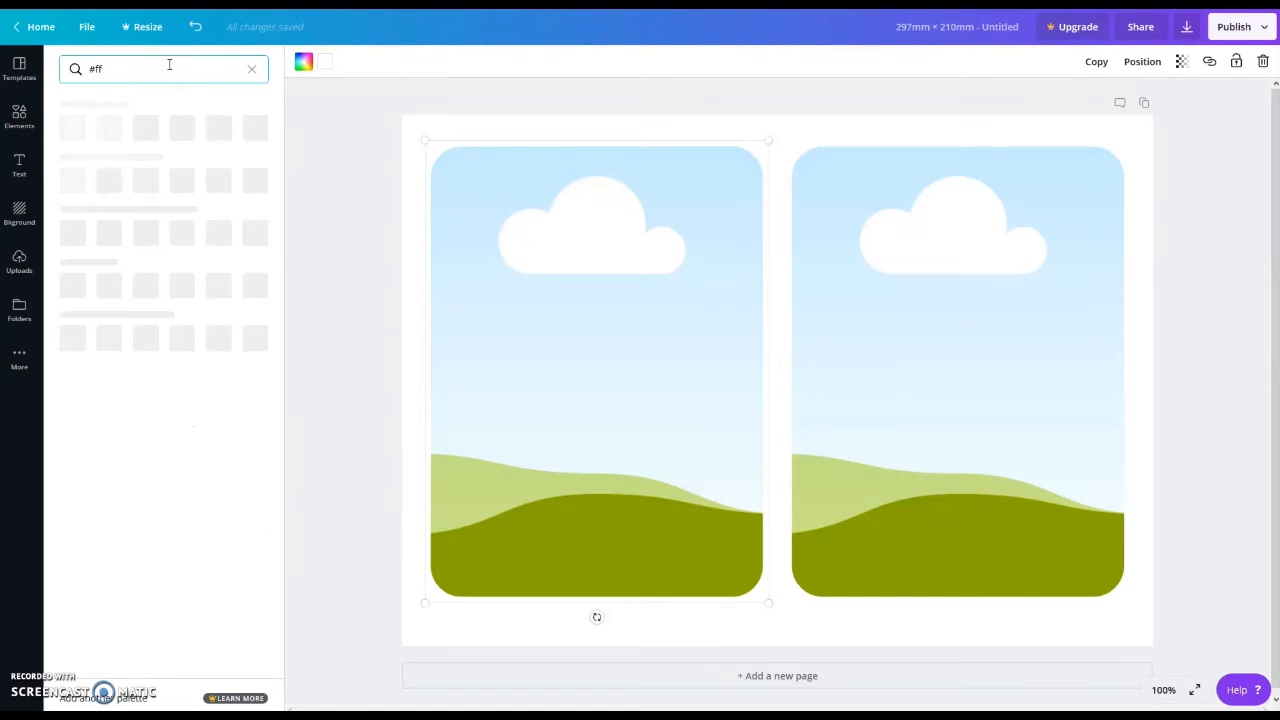
pyautogui.write('ffff')
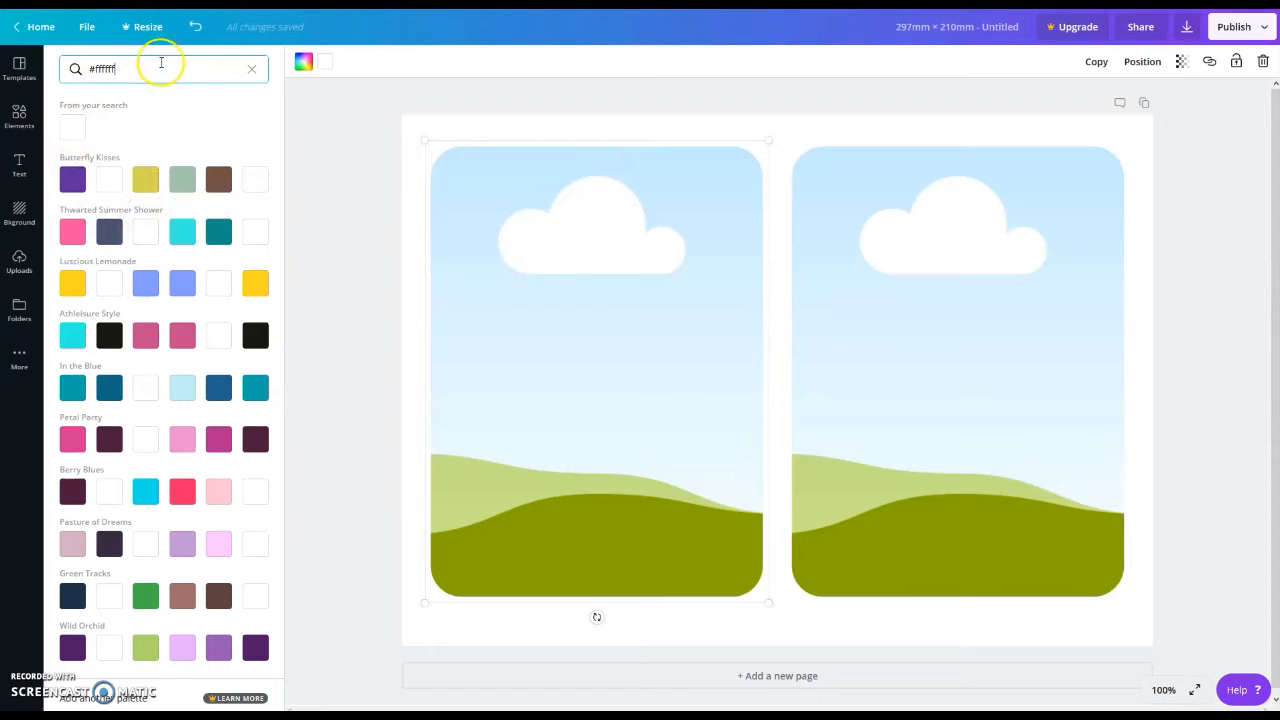
pyautogui.click(251, 72)
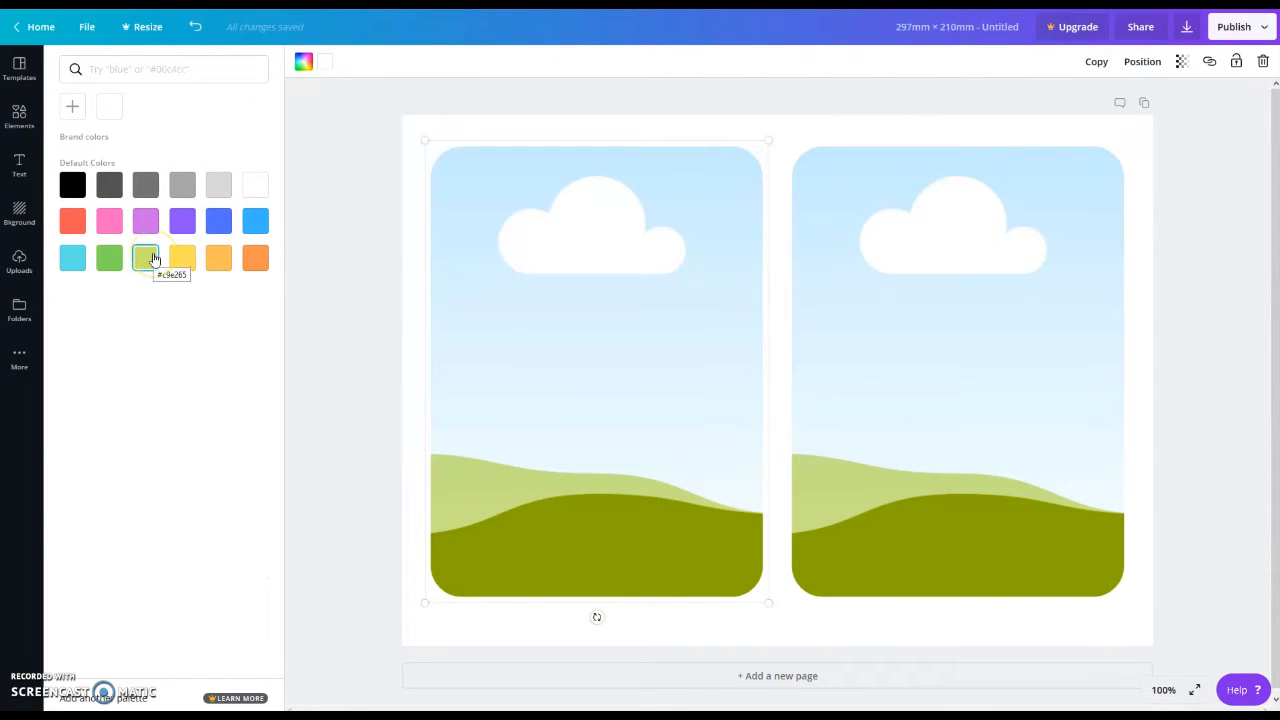
# - Fill the left frame with lime green #c9e265 and give its border the same colour
pyautogui.click(145, 259)
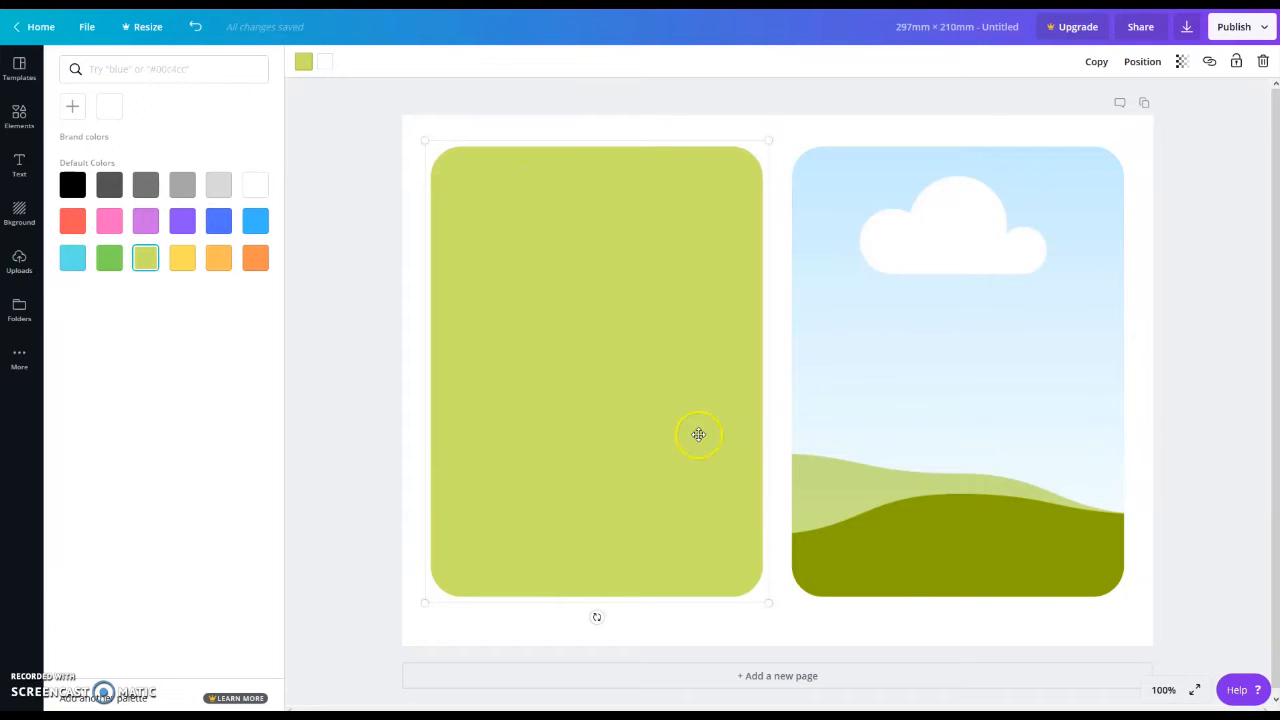
pyautogui.click(326, 64)
pyautogui.click(144, 257)
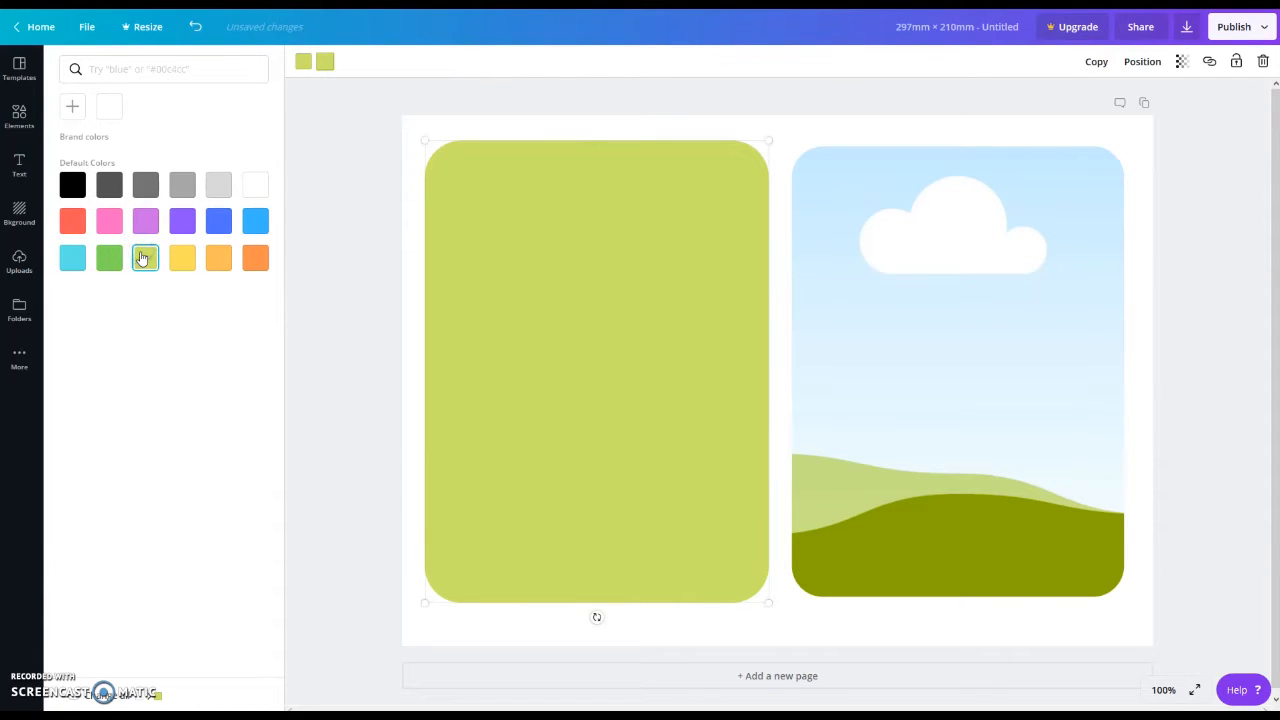
# - Try green, yellow and light orange for the left card's border, and set it back to lime green
pyautogui.click(104, 258)
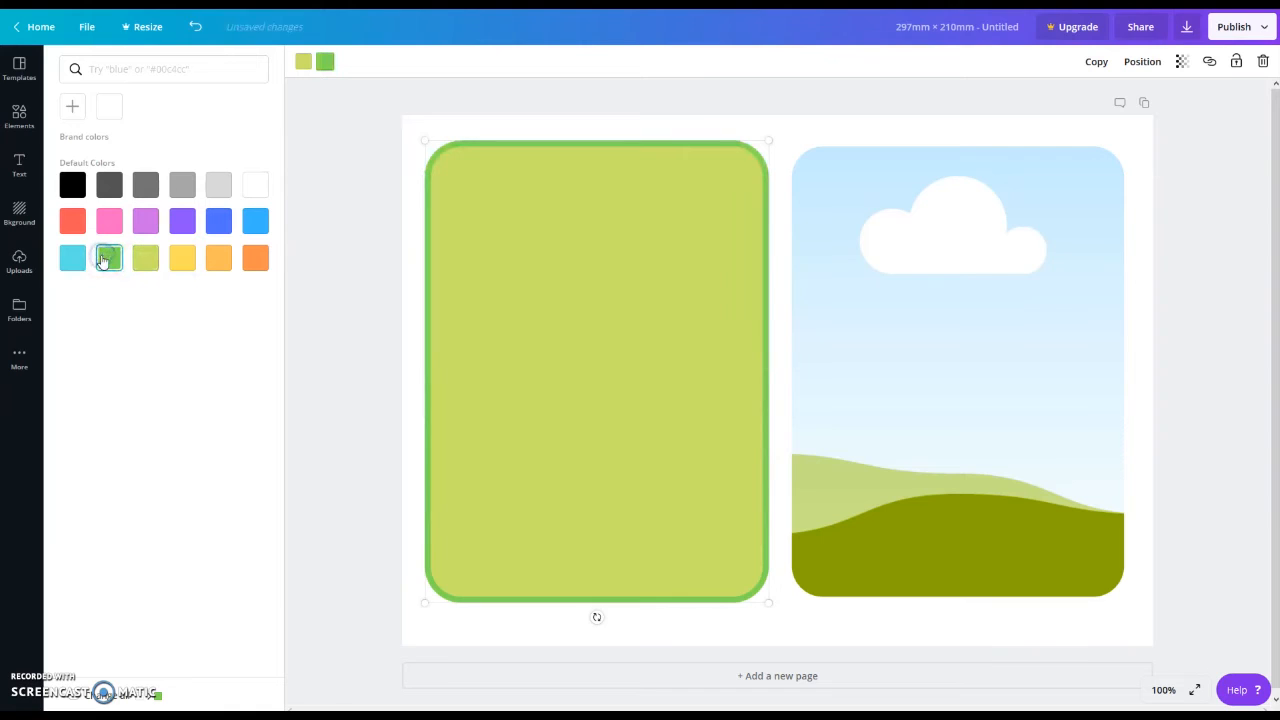
pyautogui.click(190, 263)
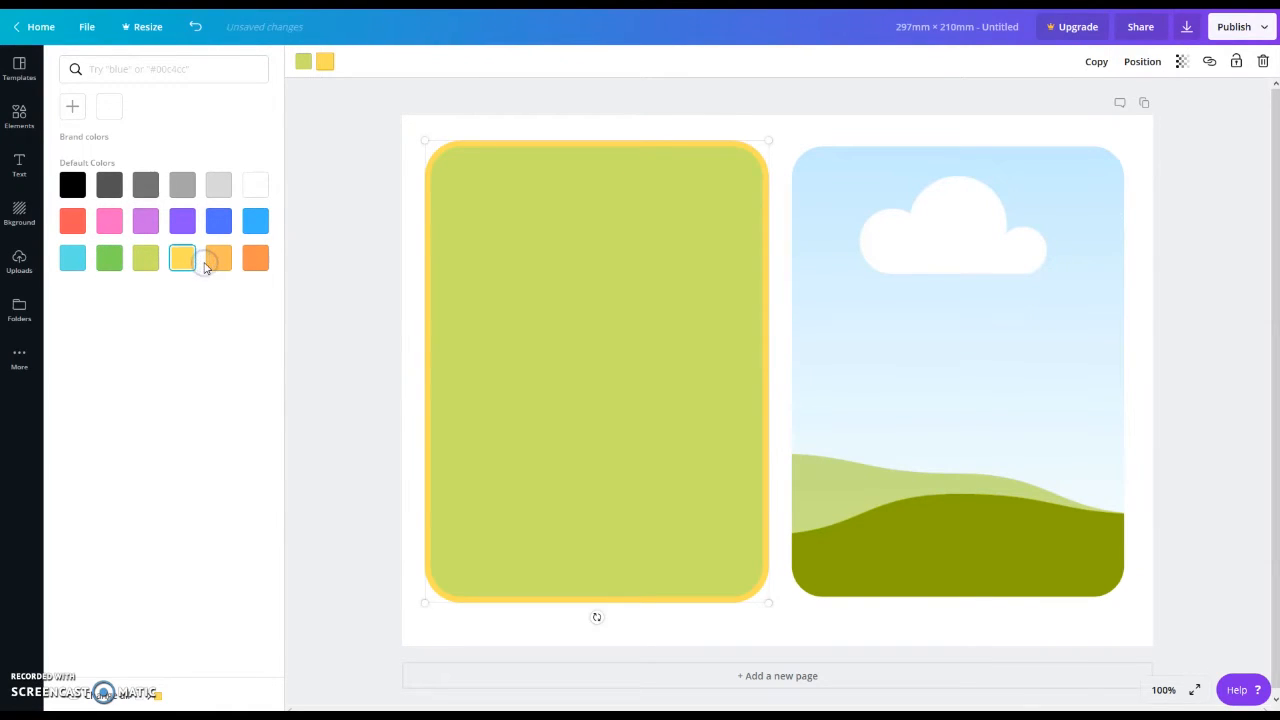
pyautogui.click(224, 262)
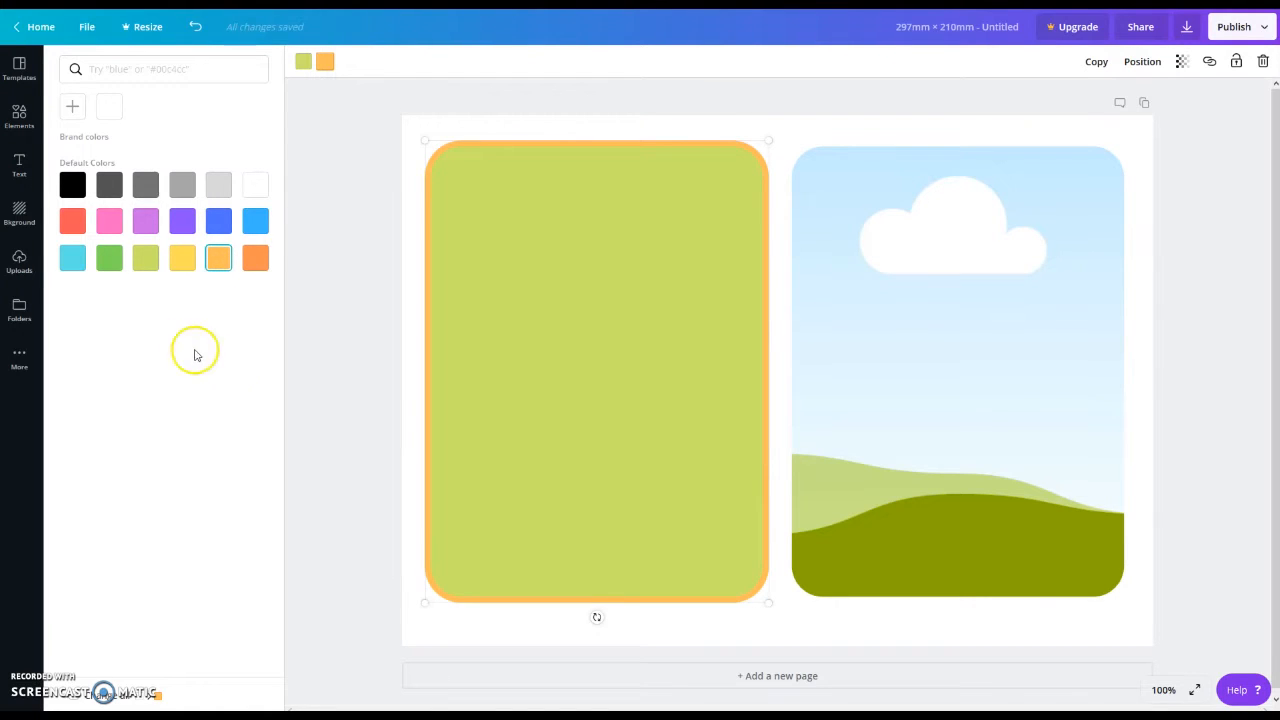
pyautogui.click(146, 258)
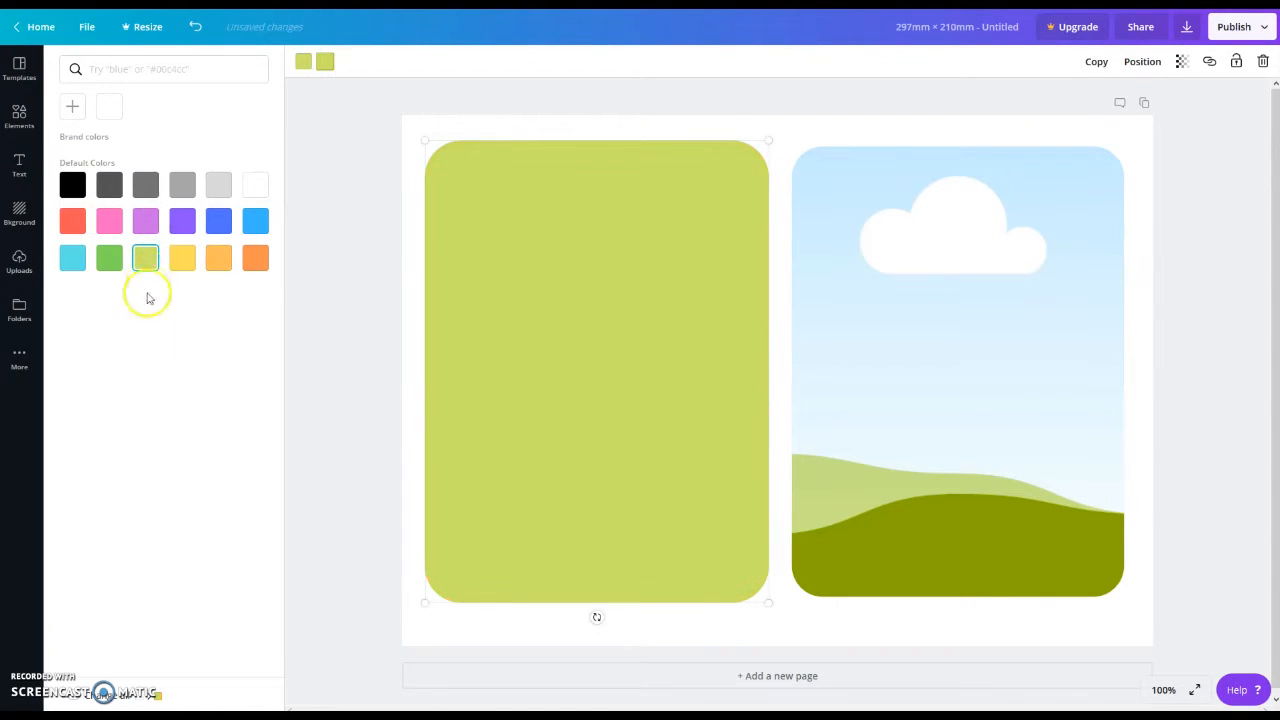
# - Set both the border and the fill of the right frame to the same lime green
pyautogui.click(910, 272)
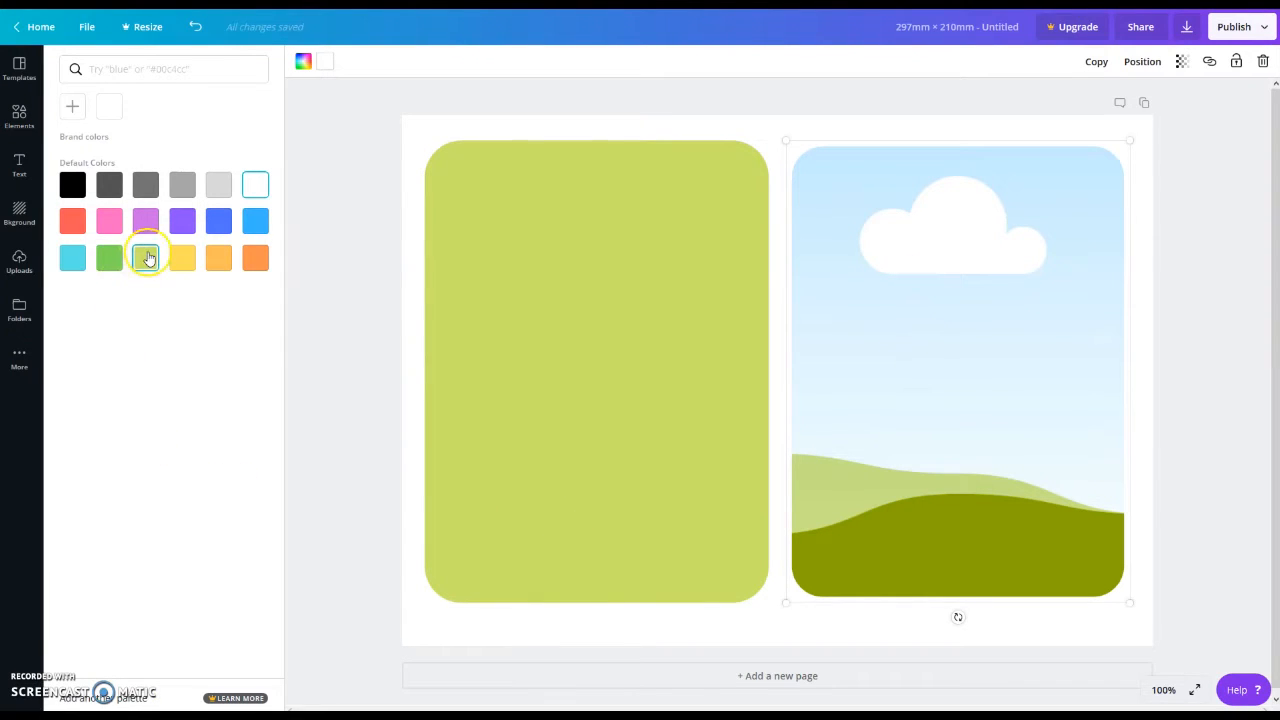
pyautogui.click(146, 259)
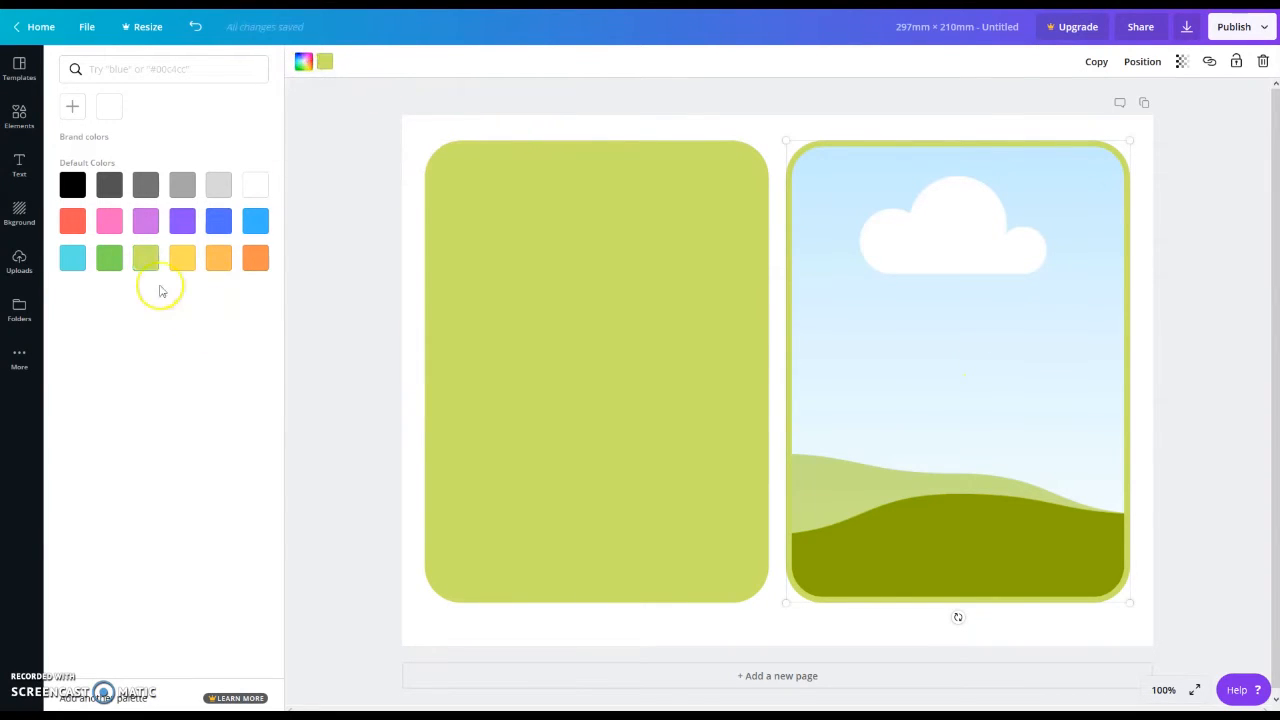
pyautogui.click(146, 257)
pyautogui.click(1234, 364)
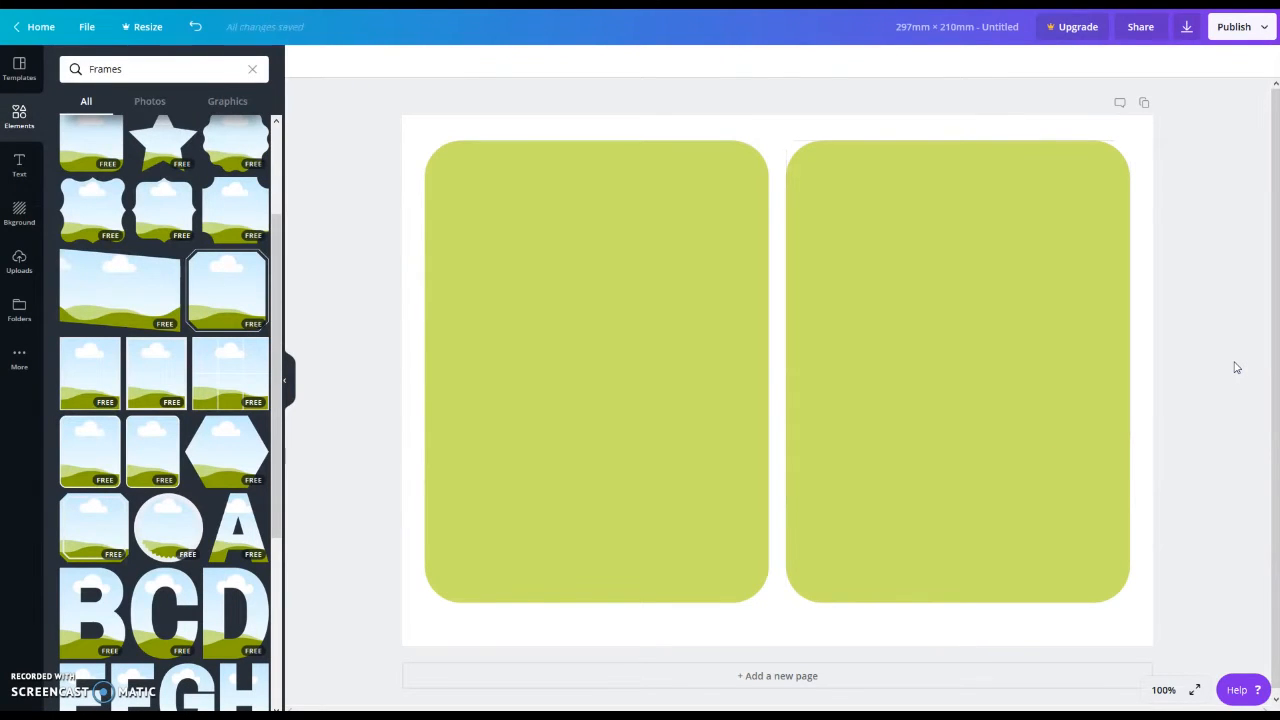
# - Check the example PDF, then add a square picture frame and shrink it to fit the upper part of the left card
pyautogui.hotkey('alt', 'Tab')
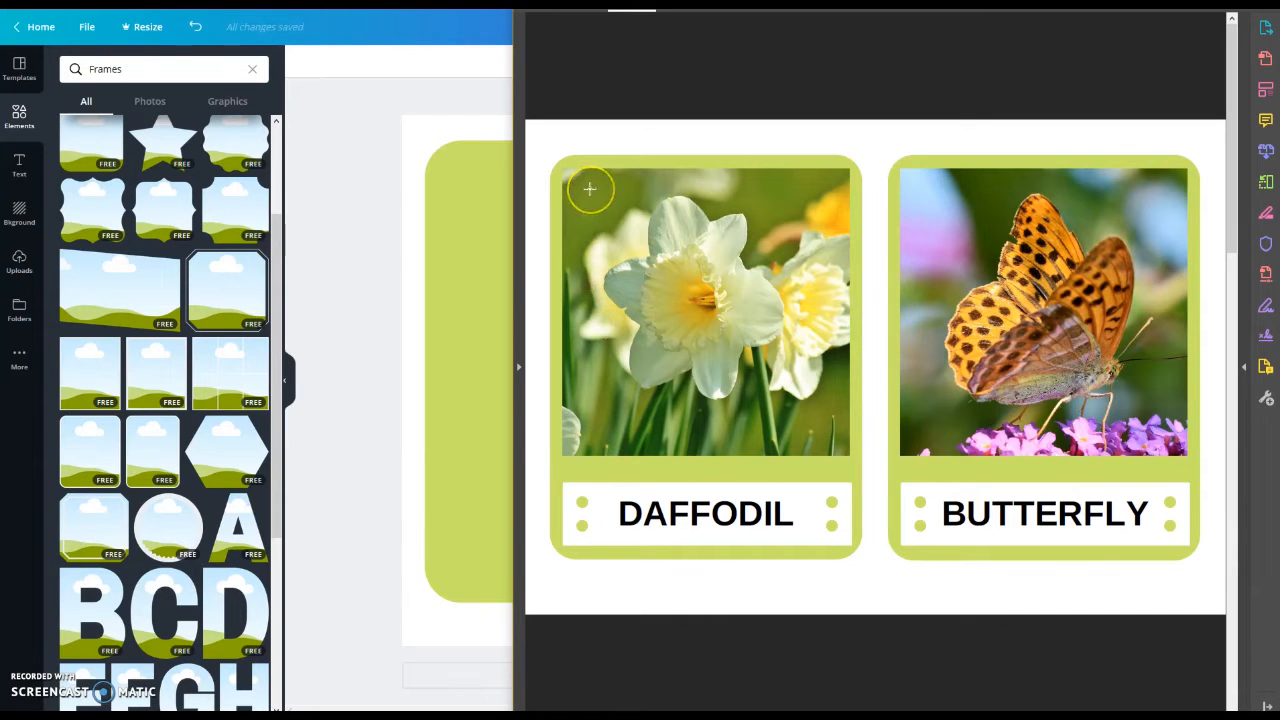
pyautogui.click(1188, 4)
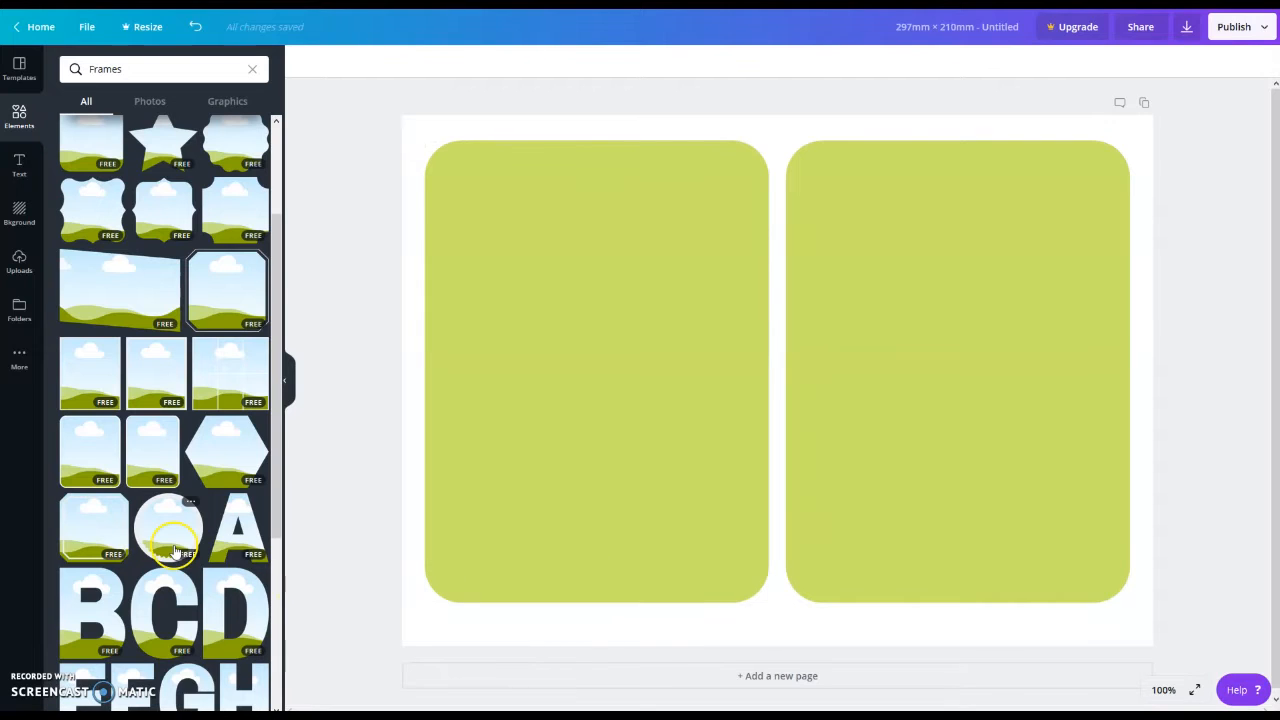
pyautogui.scroll(3, 170, 557)
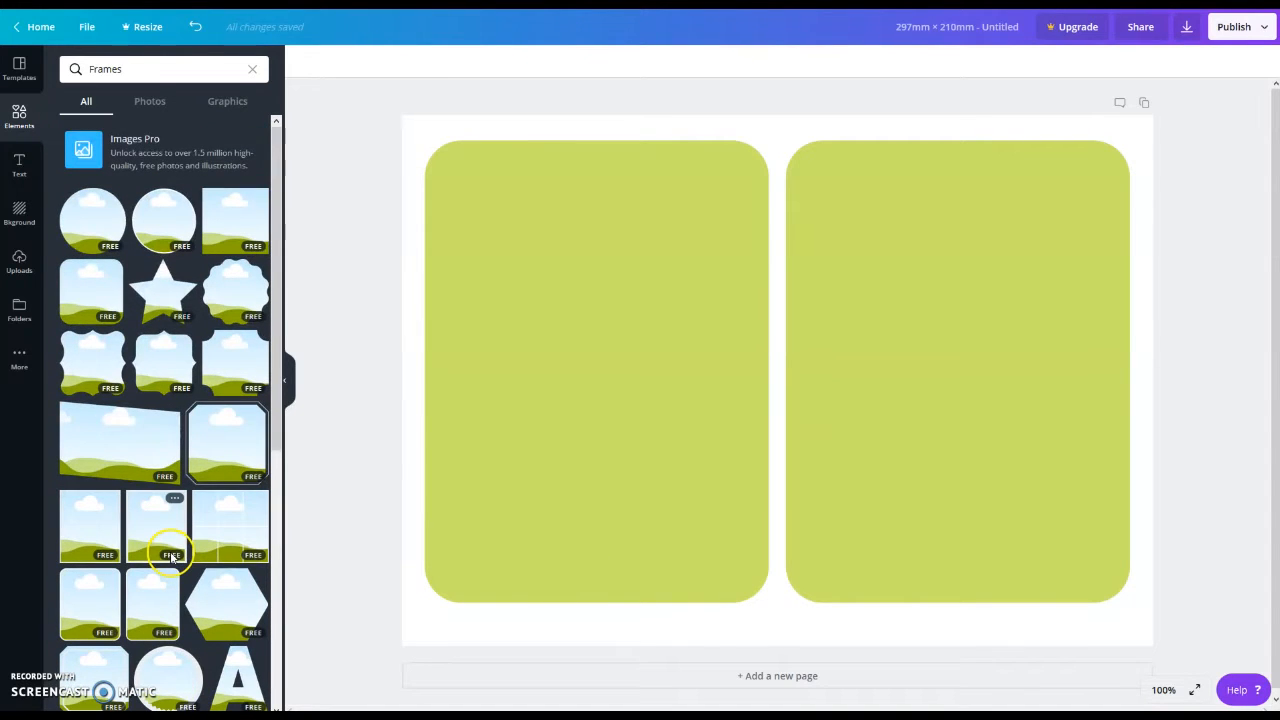
pyautogui.click(225, 215)
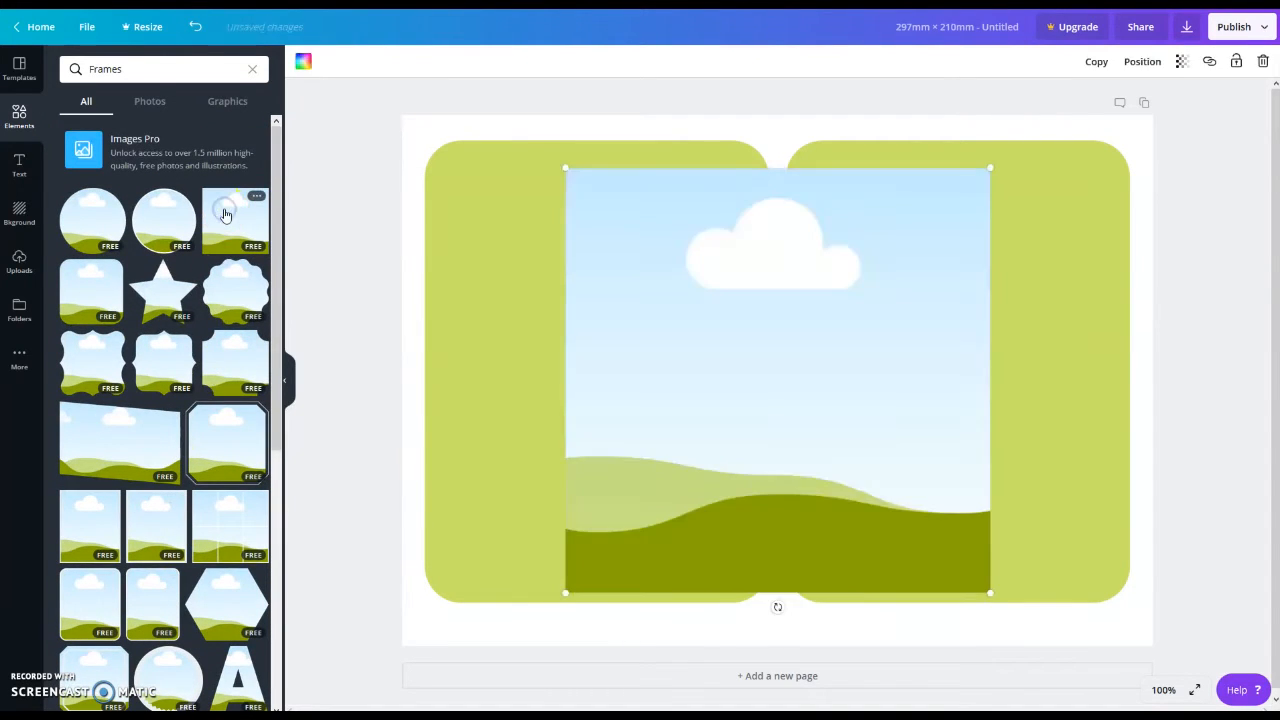
pyautogui.moveTo(872, 311); pyautogui.dragTo(730, 307)
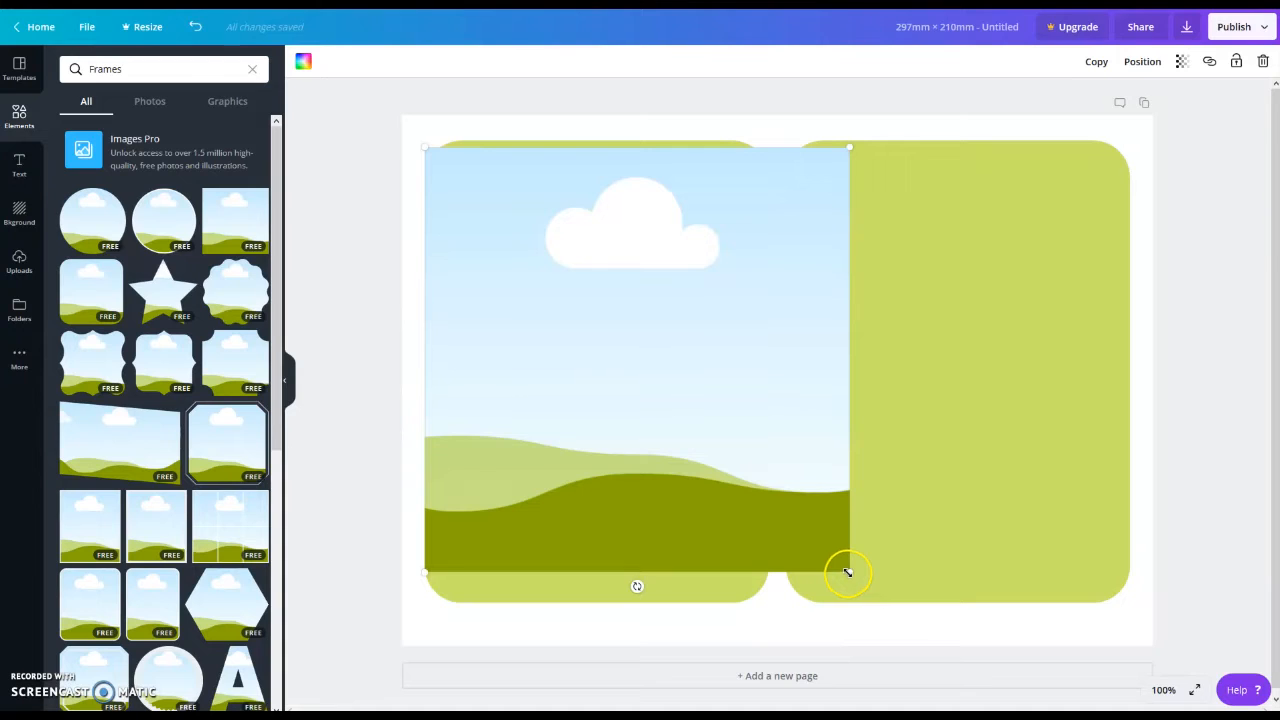
pyautogui.moveTo(847, 570); pyautogui.dragTo(724, 447)
pyautogui.moveTo(530, 333); pyautogui.dragTo(550, 348)
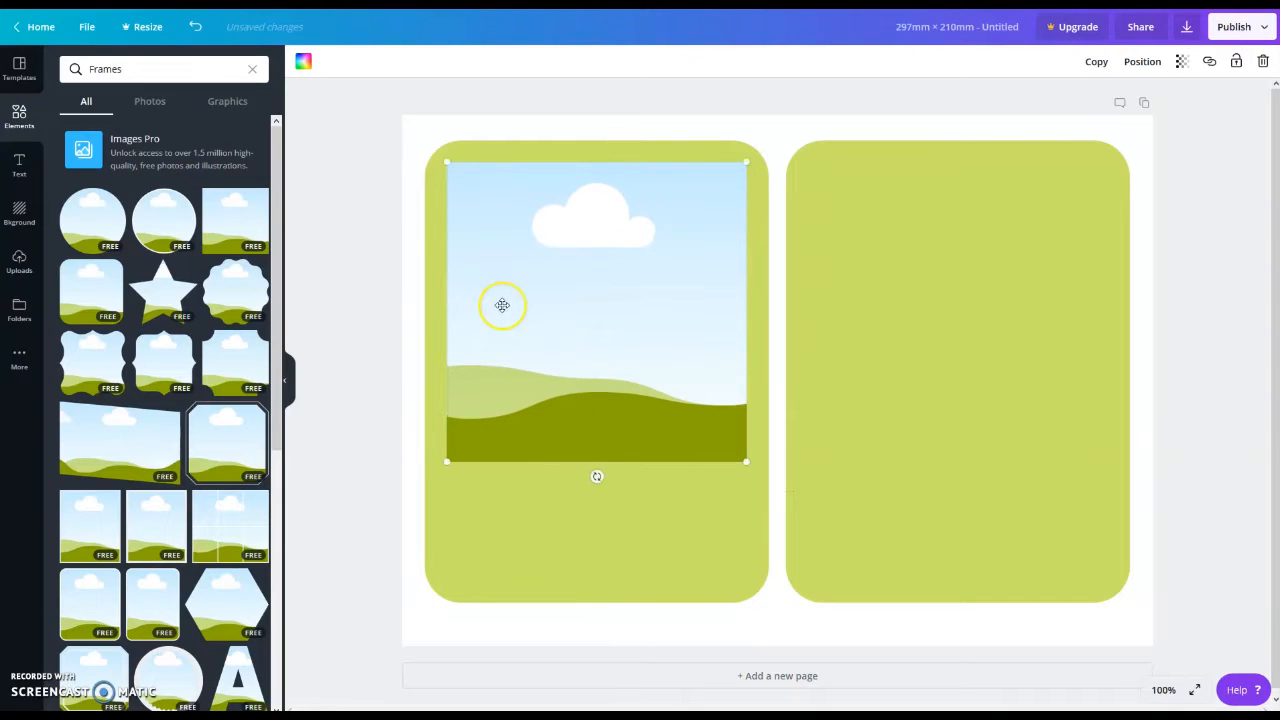
# - Enlarge the left card's picture frame slightly and centre it horizontally near the card's upper edge, leaving narrow green margins
pyautogui.moveTo(748, 464); pyautogui.dragTo(752, 467)
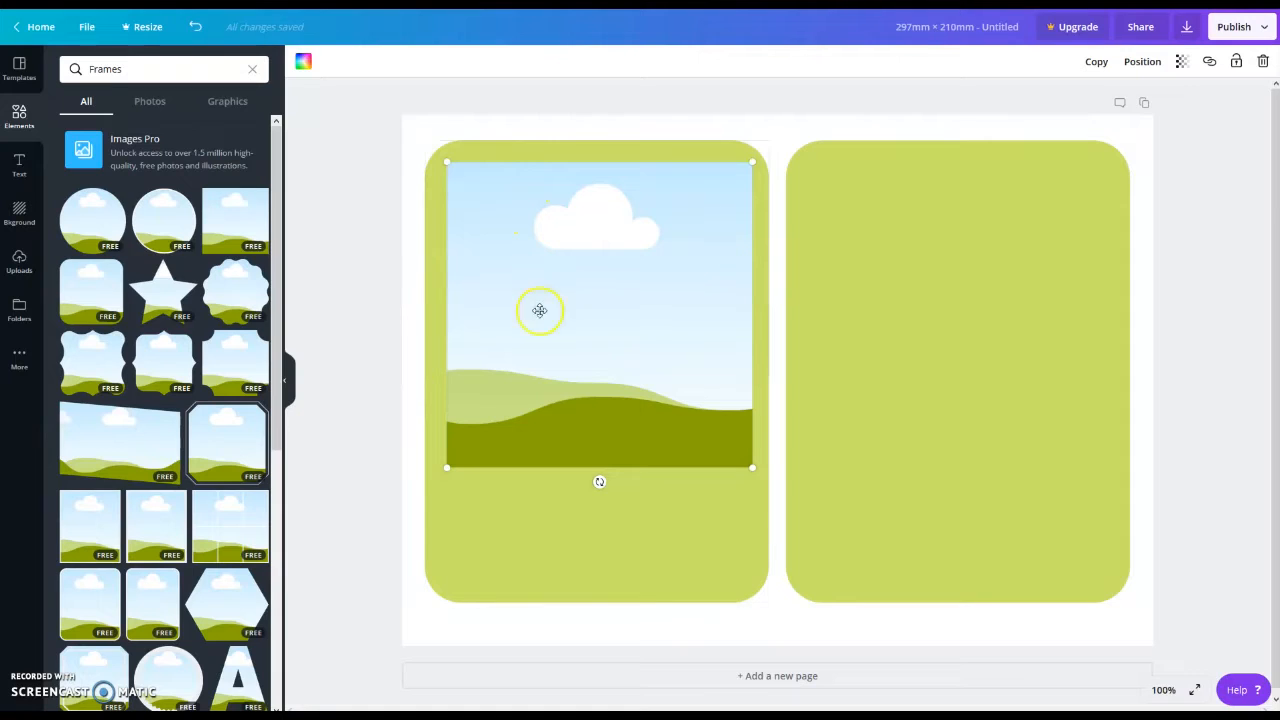
pyautogui.moveTo(563, 220); pyautogui.dragTo(582, 231)
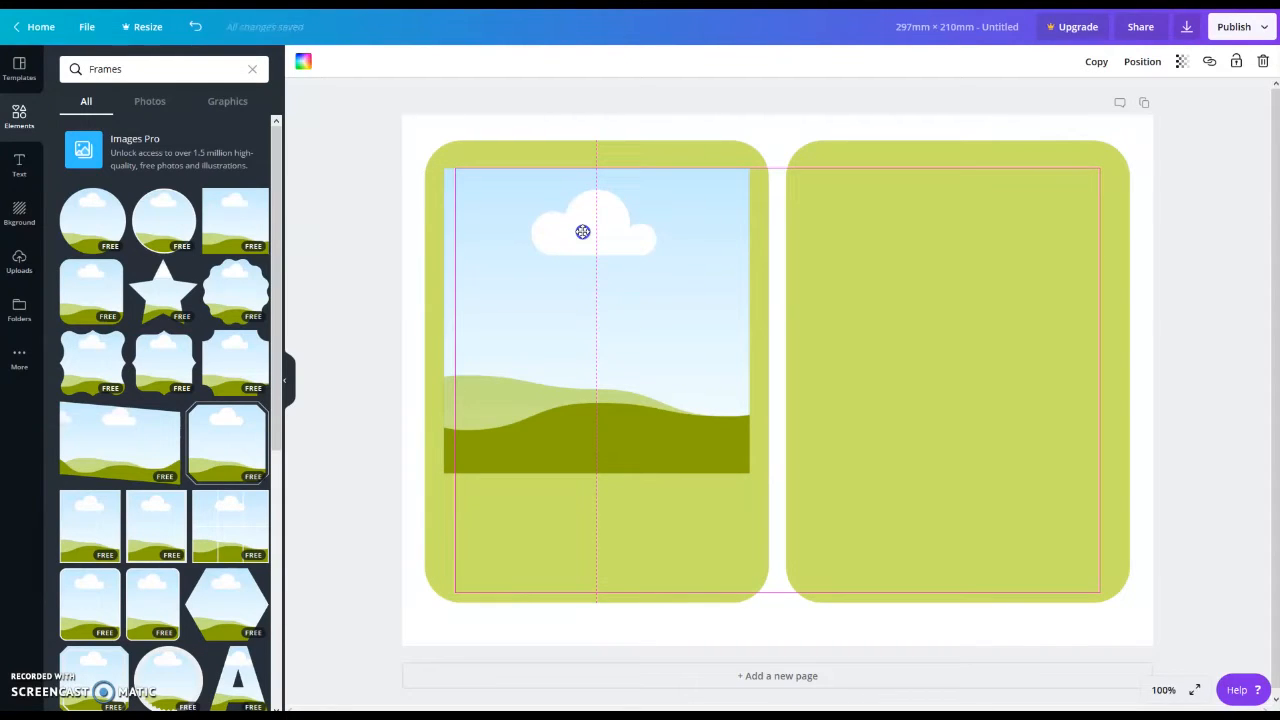
pyautogui.moveTo(582, 231); pyautogui.dragTo(582, 231)
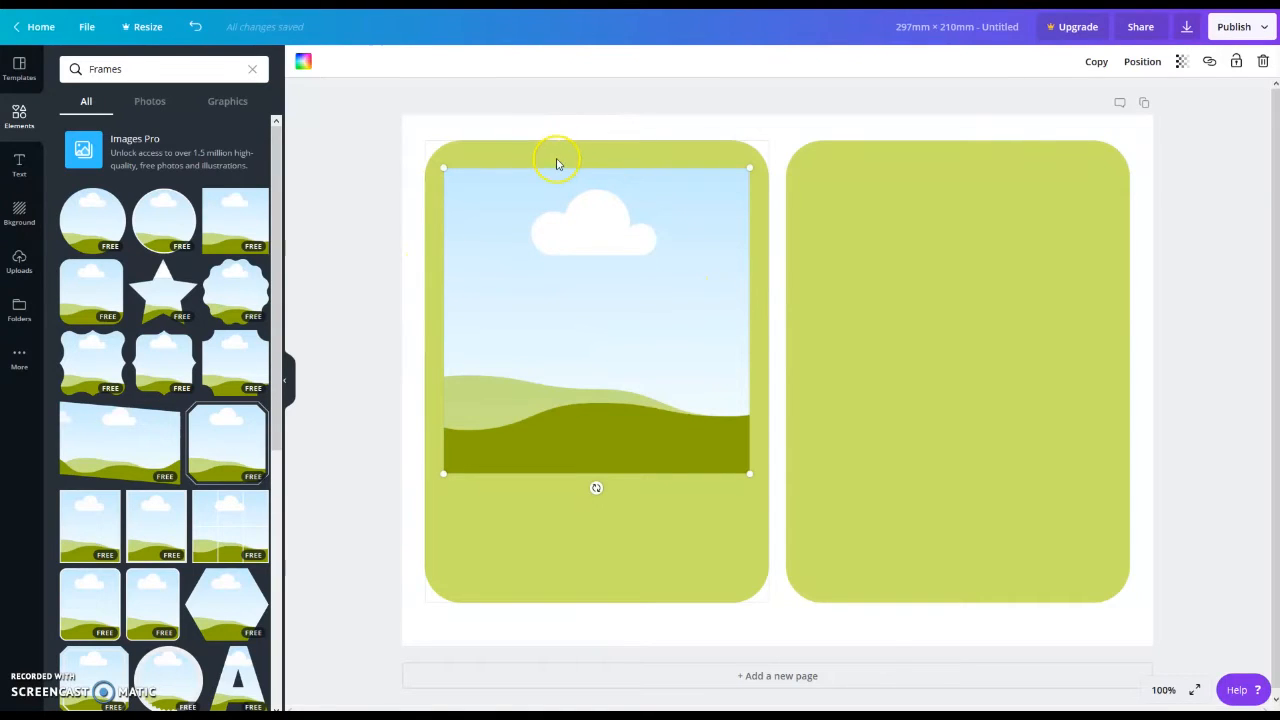
pyautogui.moveTo(445, 166); pyautogui.dragTo(440, 154)
pyautogui.moveTo(523, 226); pyautogui.dragTo(529, 226)
pyautogui.click(778, 127)
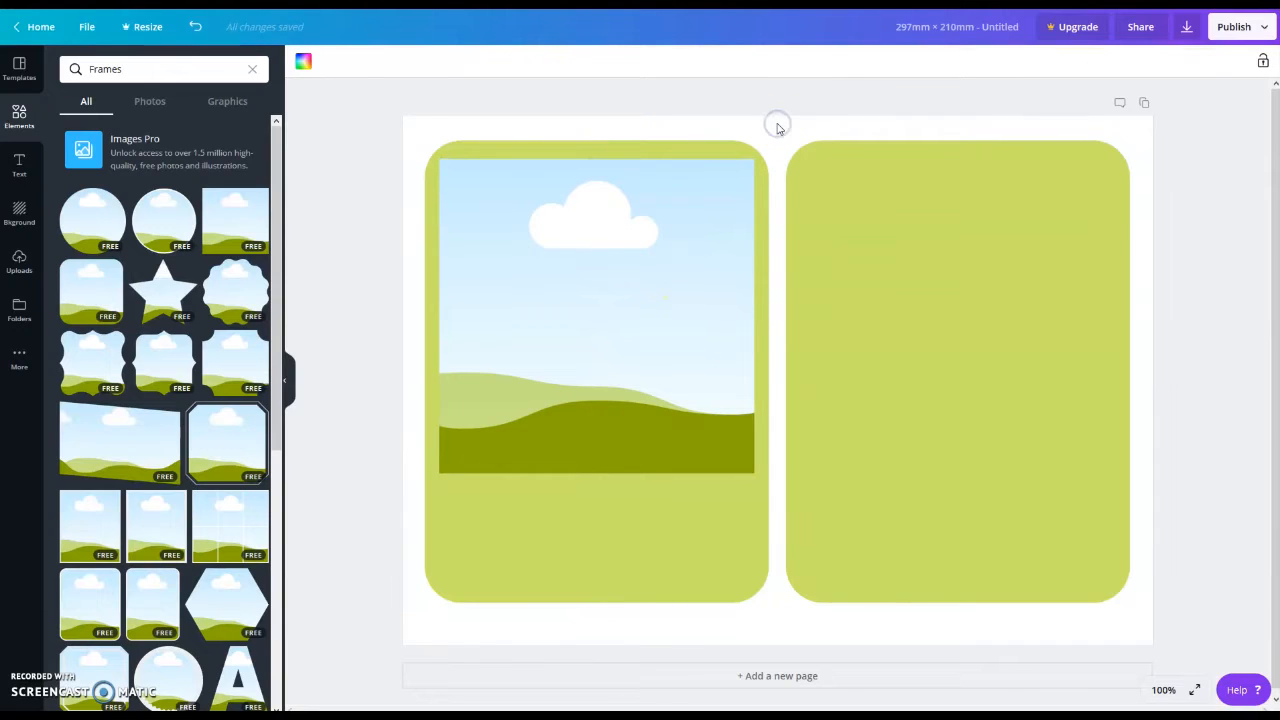
pyautogui.click(626, 368)
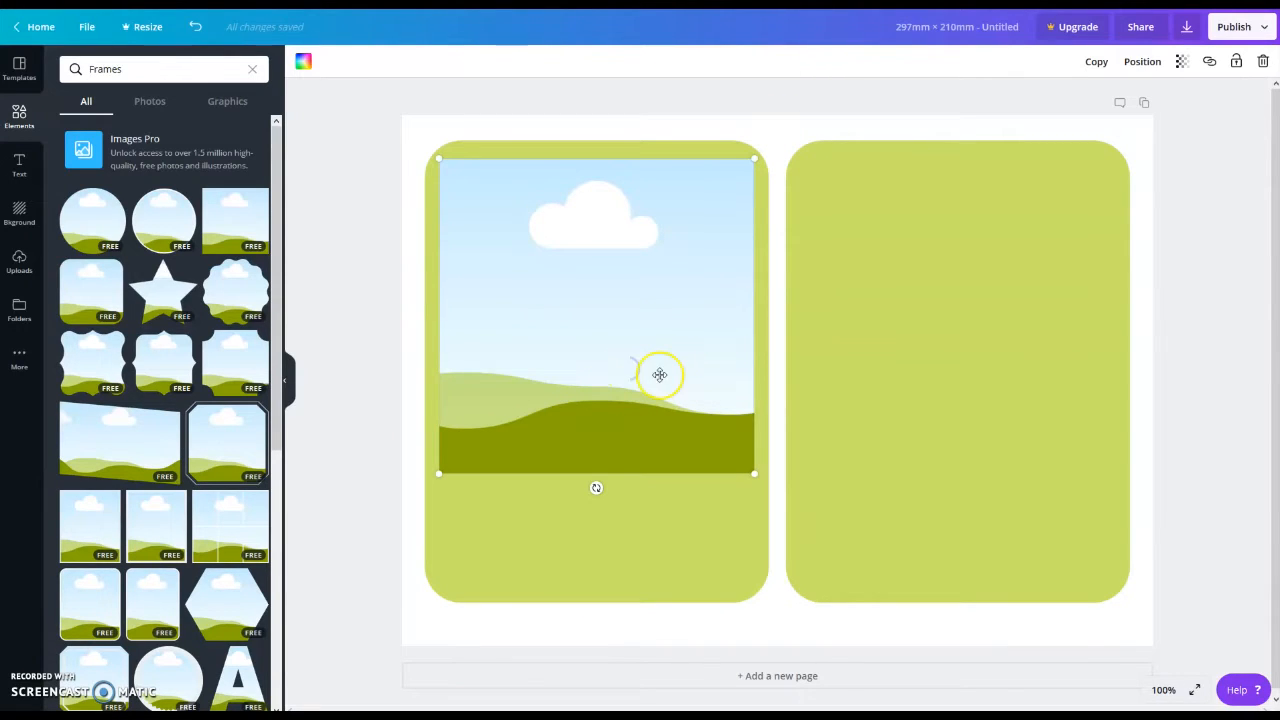
pyautogui.click(1205, 250)
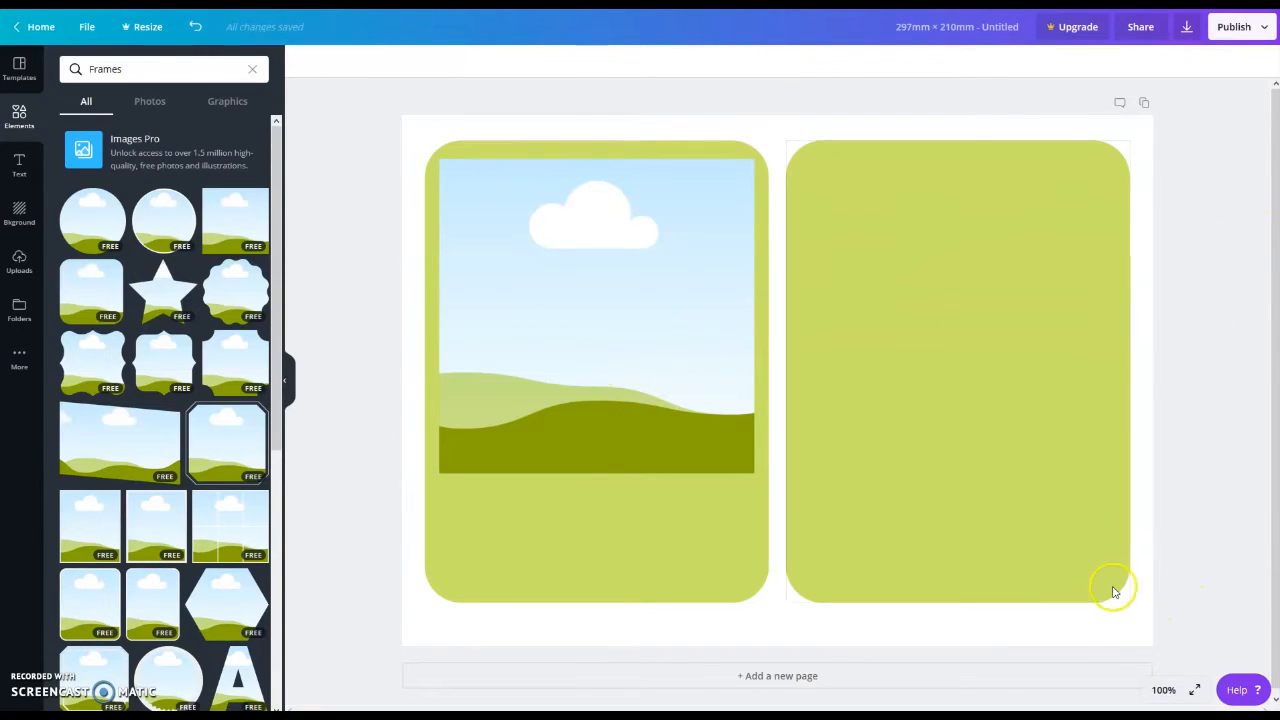
# - Duplicate the square picture frame and align the copy at the same height, centred on the right card
pyautogui.click(552, 387)
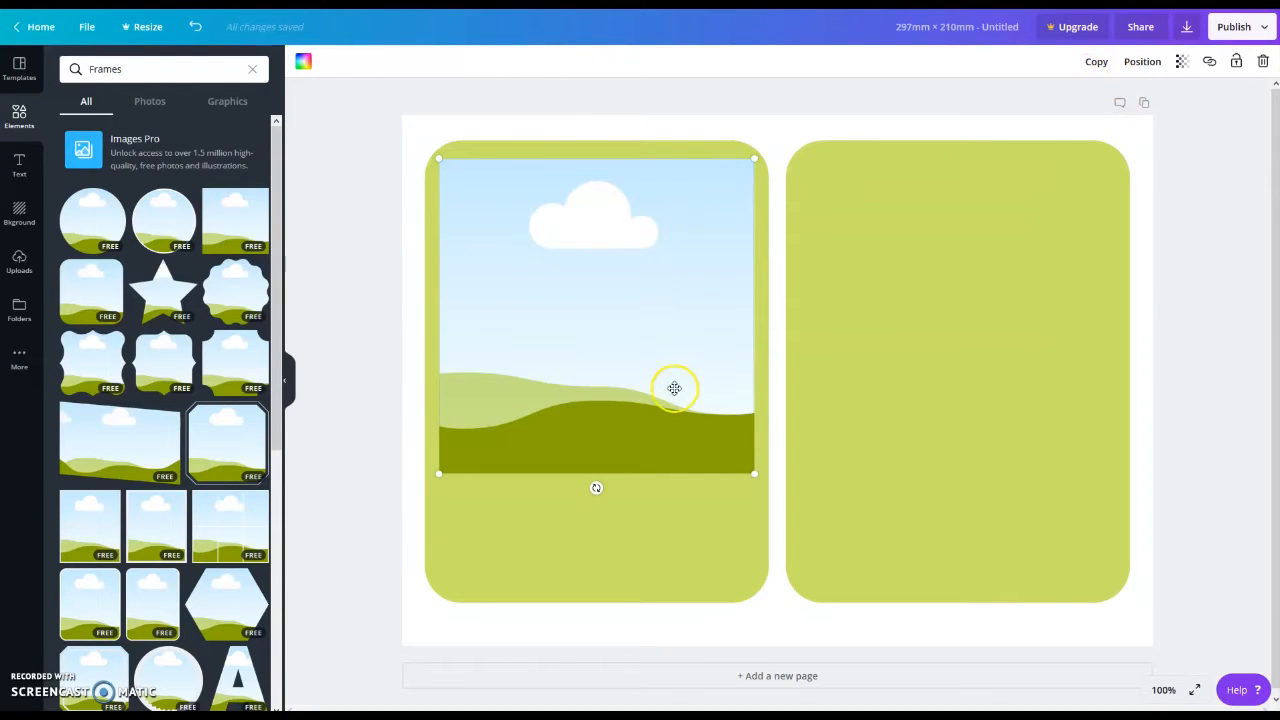
pyautogui.click(1093, 63)
pyautogui.click(737, 451)
pyautogui.moveTo(631, 314); pyautogui.dragTo(974, 304)
pyautogui.click(937, 242)
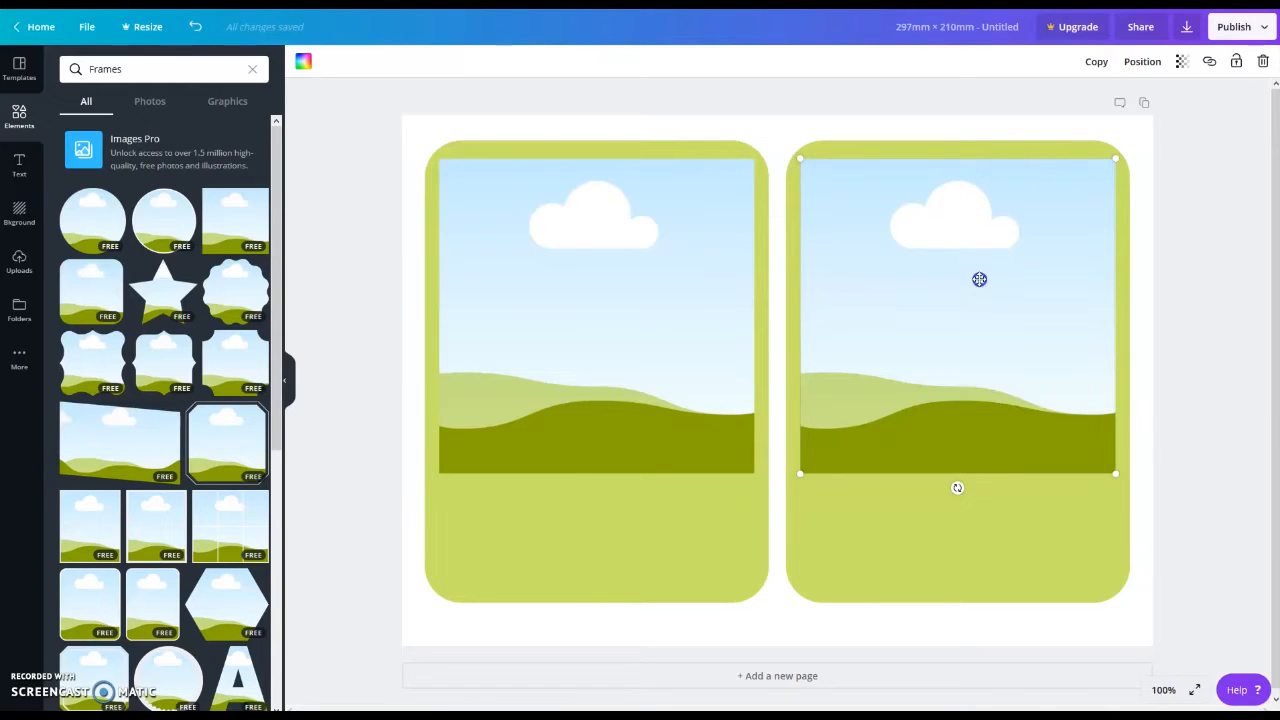
pyautogui.moveTo(978, 279); pyautogui.dragTo(975, 280)
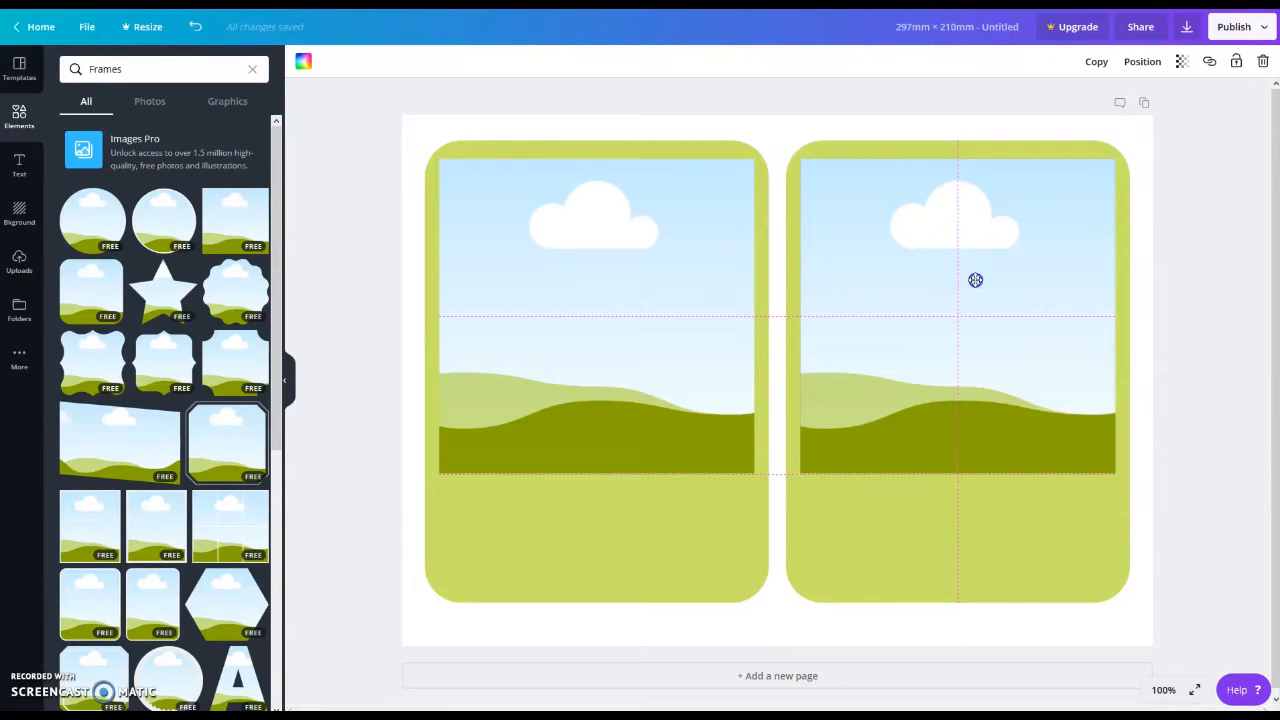
pyautogui.moveTo(975, 280); pyautogui.dragTo(976, 279)
pyautogui.click(1194, 226)
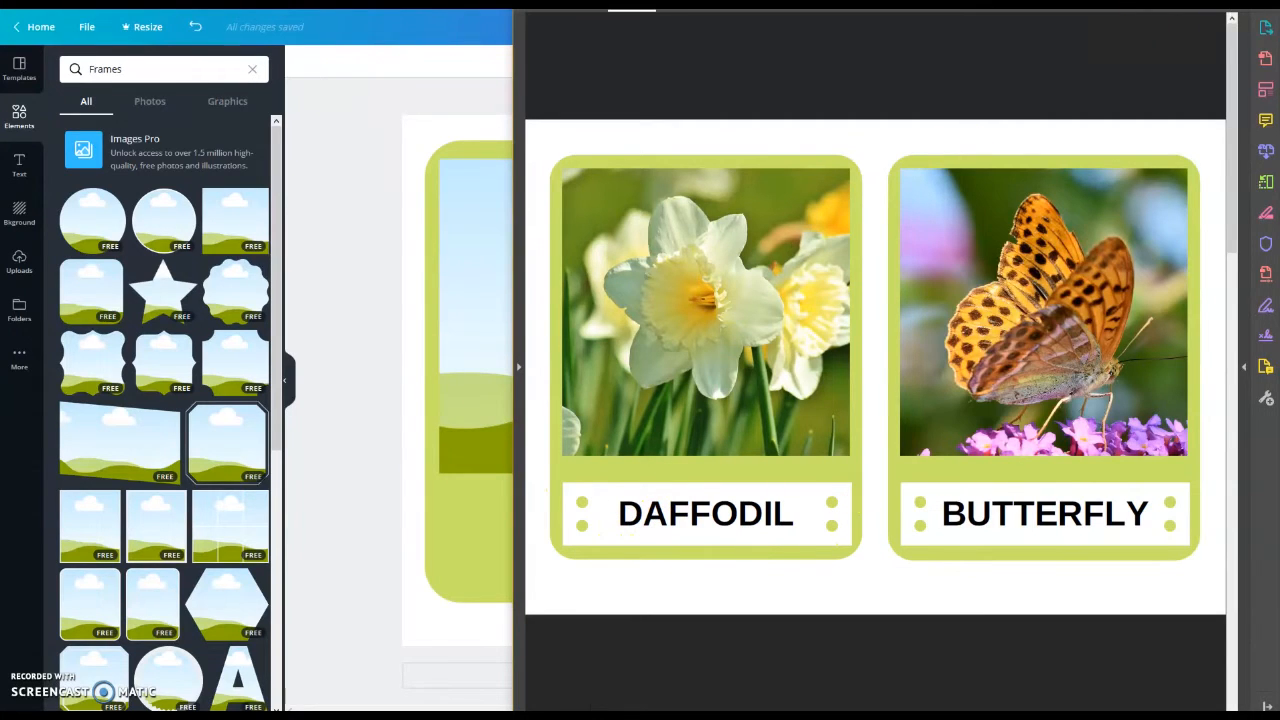
# - Return from the example PDF to the design, clear the Frames search and show all Shapes elements
pyautogui.hotkey('alt', 'Tab')
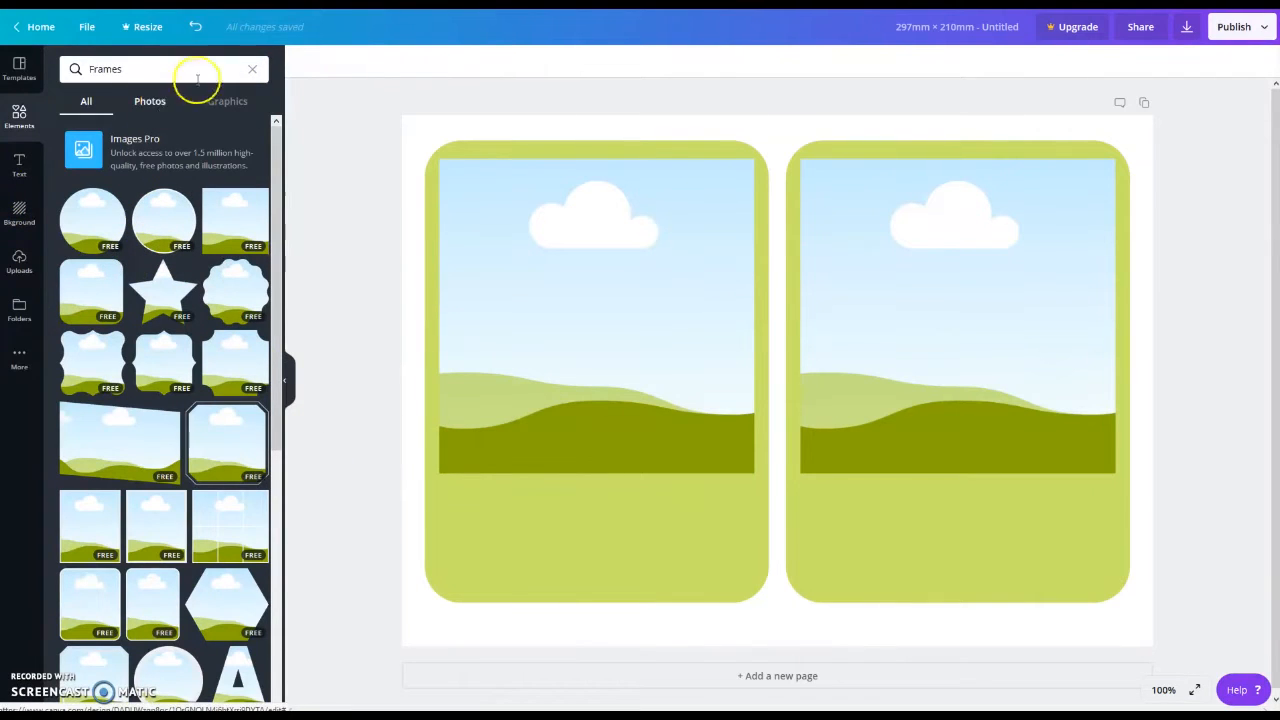
pyautogui.click(255, 69)
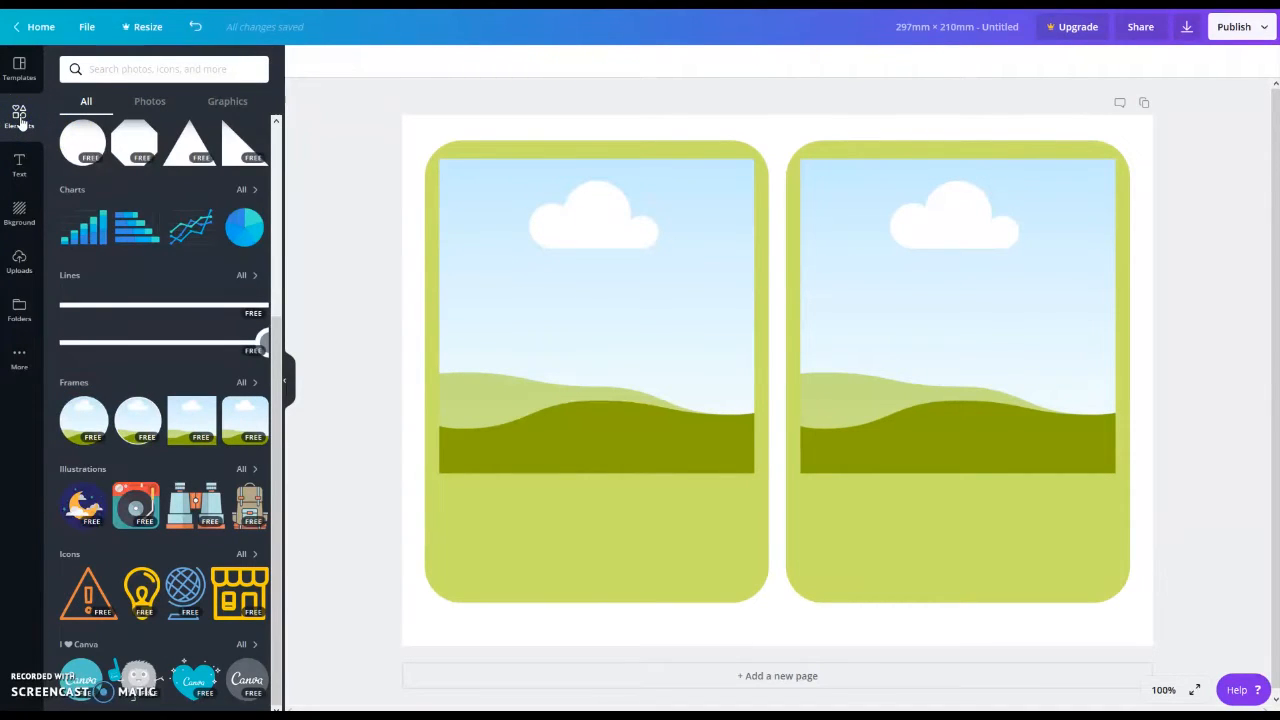
pyautogui.scroll(3, 148, 462)
pyautogui.scroll(2, 147, 465)
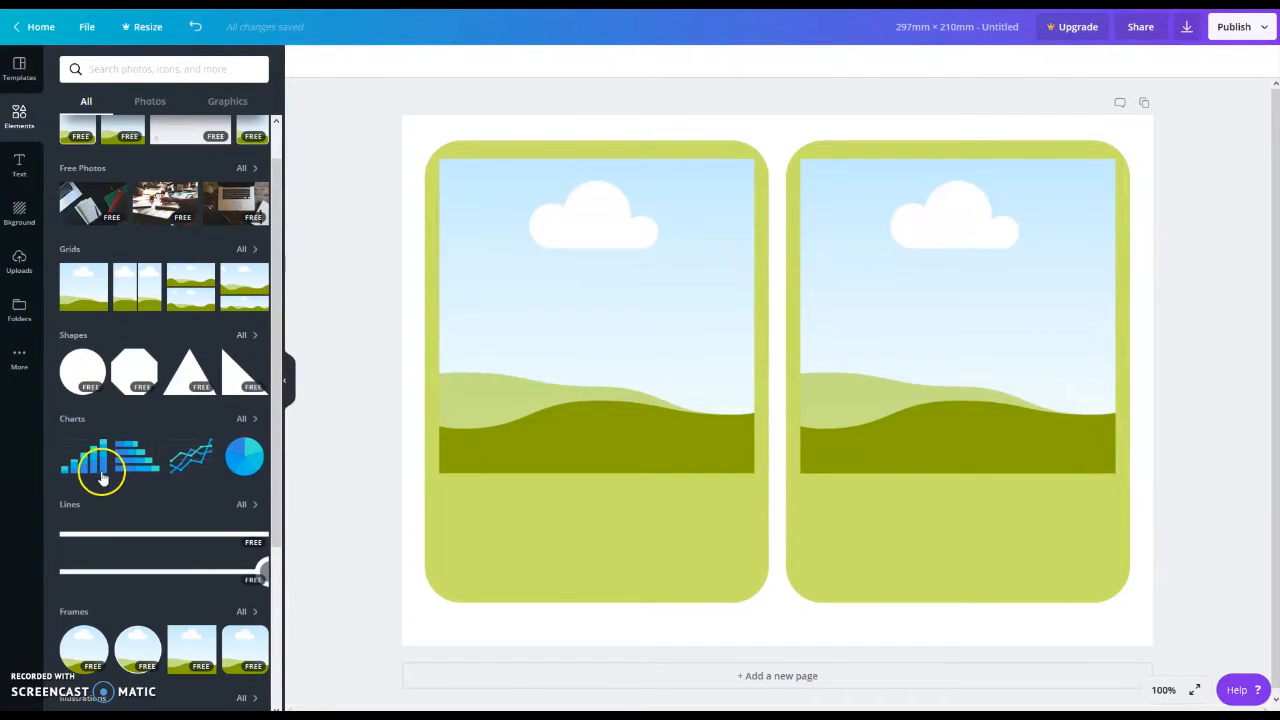
pyautogui.click(250, 337)
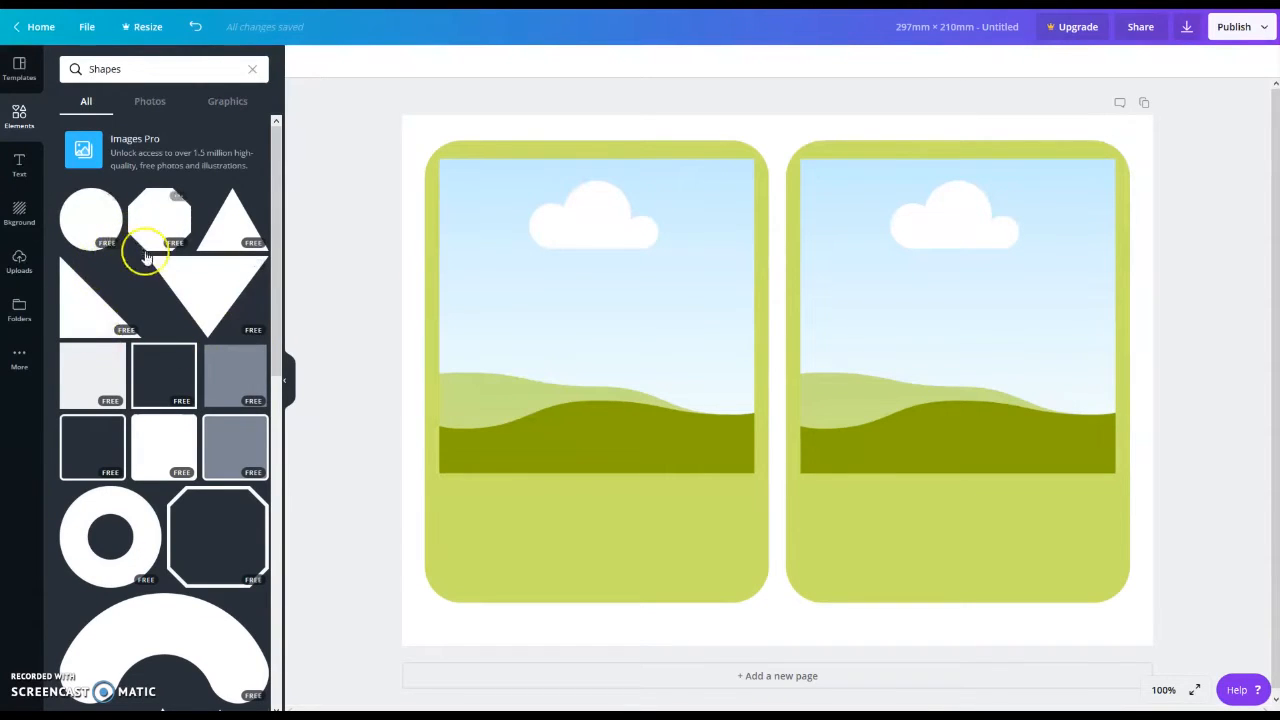
# - Try the grey square plaque with four corner dots from the shapes, and delete it from the page
pyautogui.scroll(-3, 148, 286)
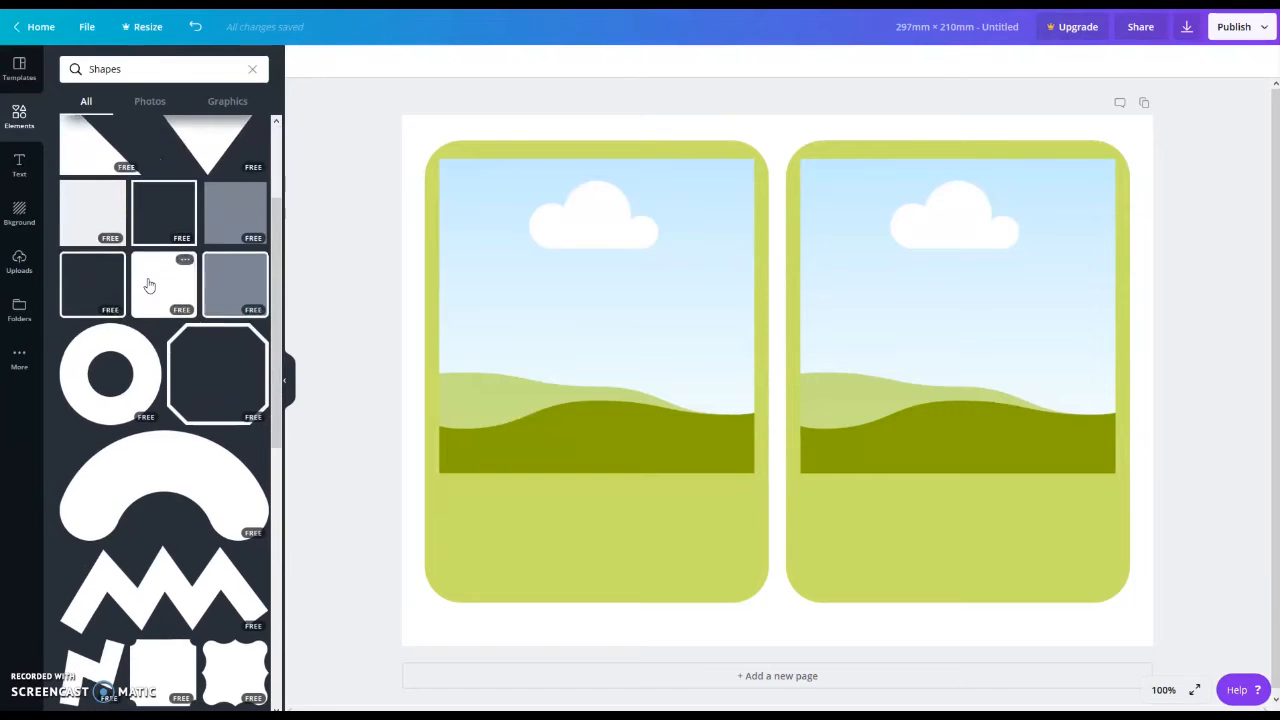
pyautogui.scroll(-7, 150, 287)
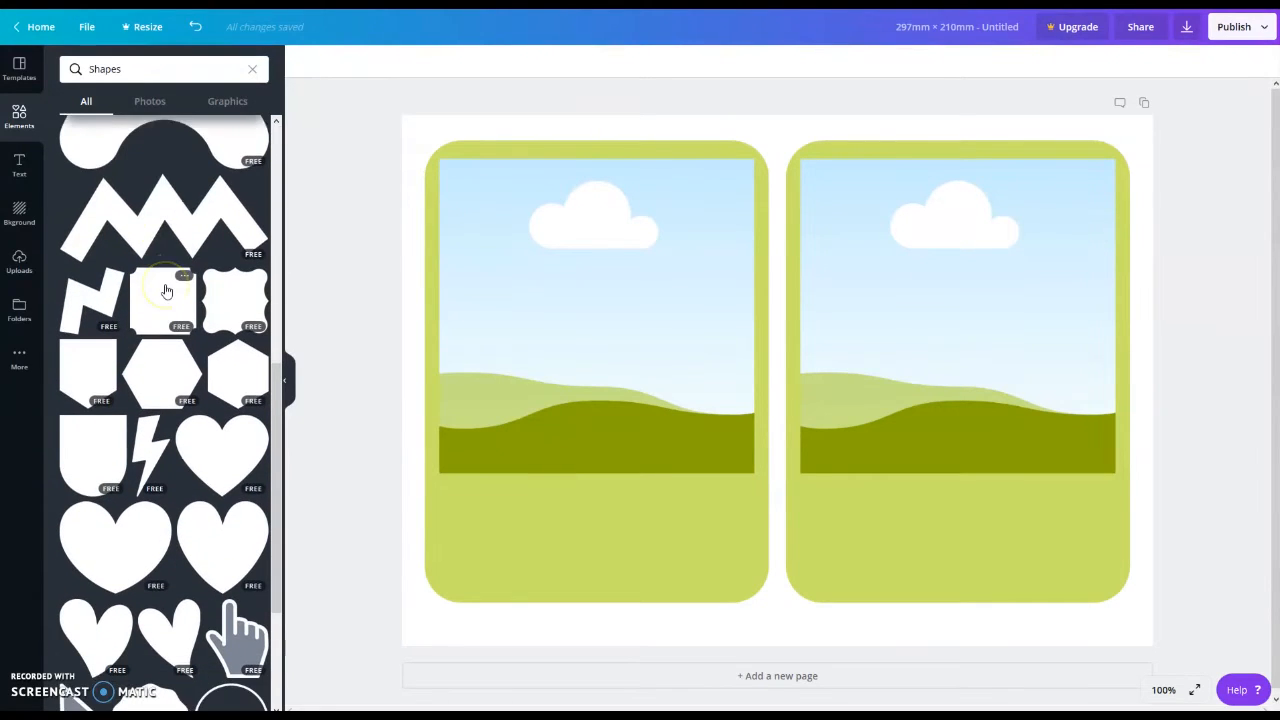
pyautogui.scroll(-8, 167, 290)
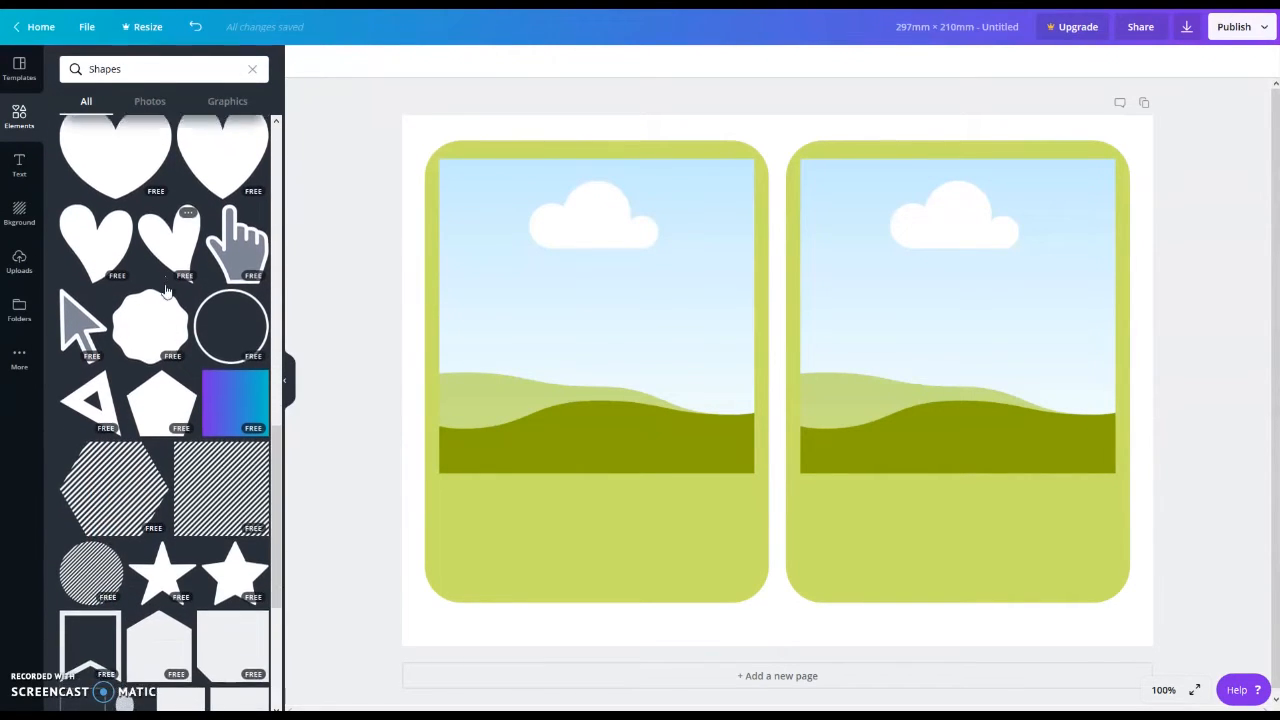
pyautogui.scroll(-10, 167, 290)
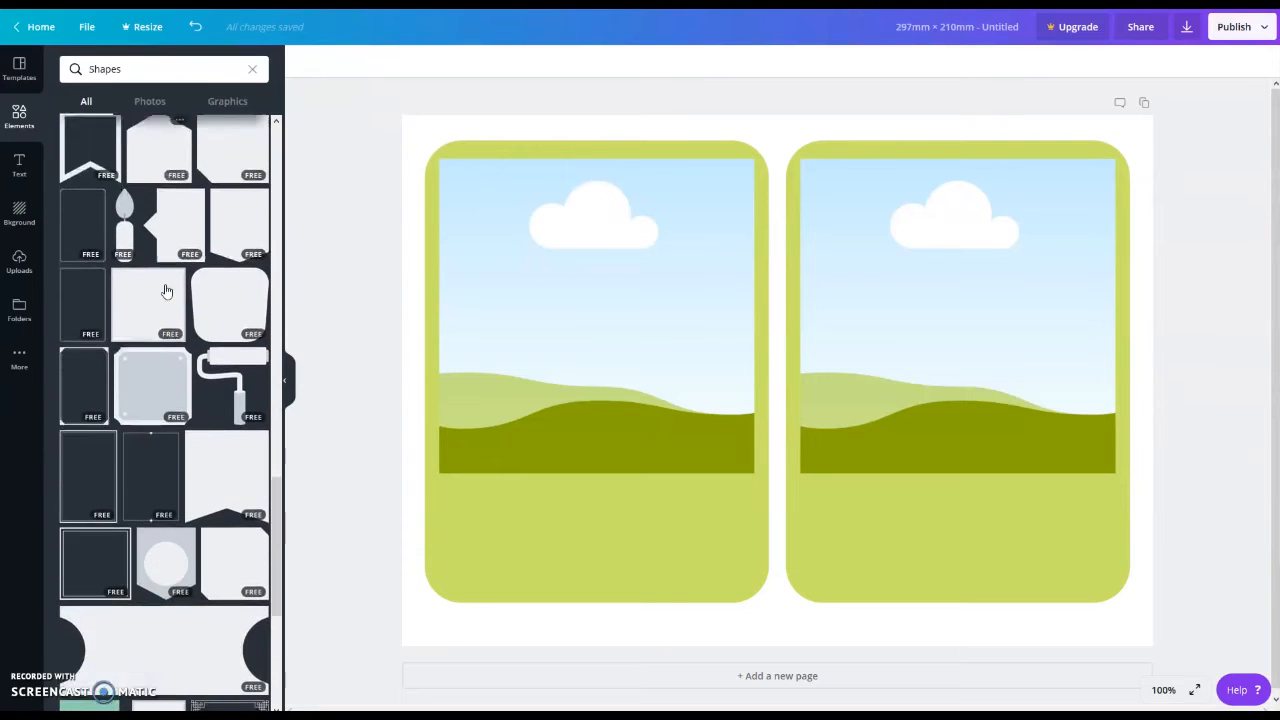
pyautogui.scroll(-1, 167, 290)
pyautogui.click(126, 360)
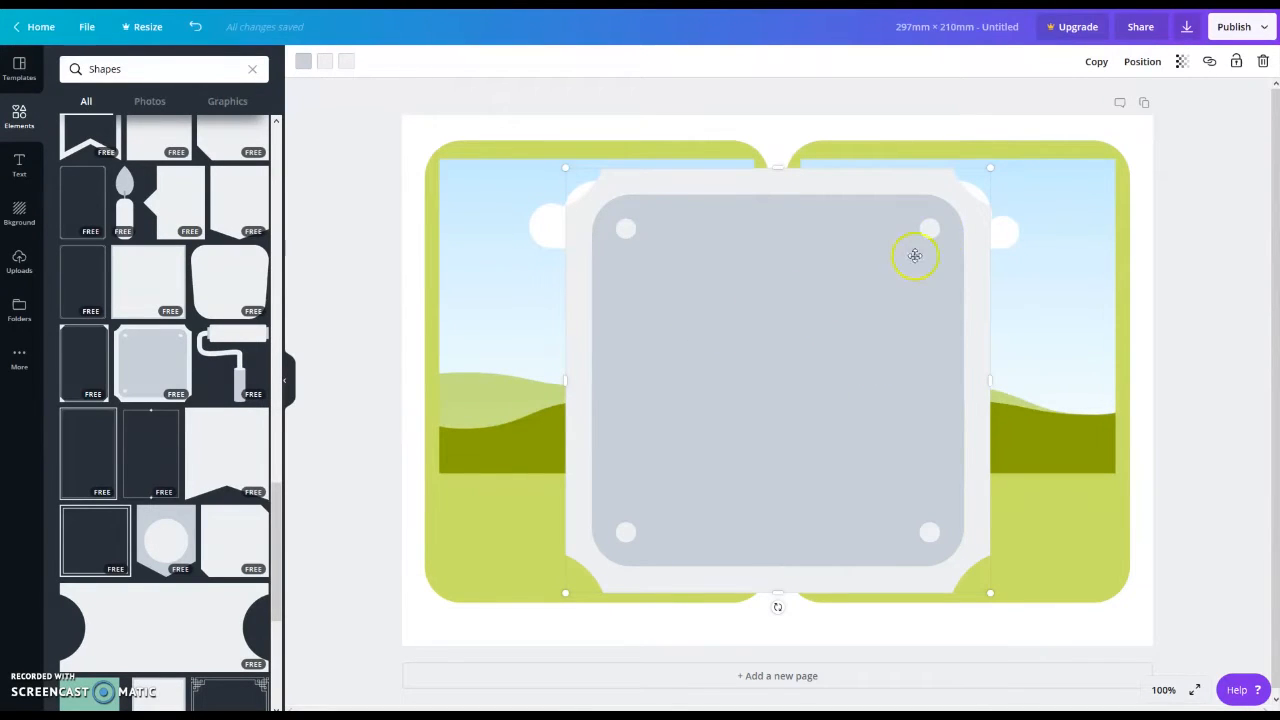
pyautogui.click(1263, 63)
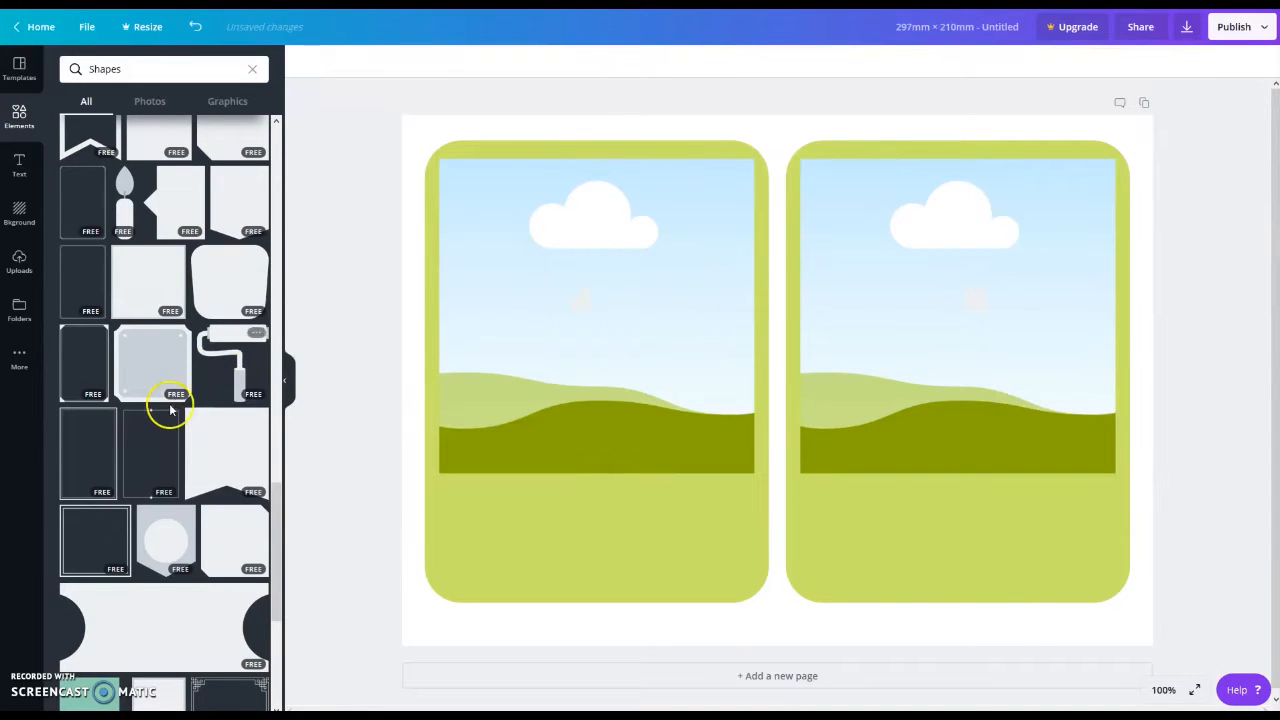
# - Find the wide light-grey rectangle with a dot in each corner among the shapes, insert it and collapse the elements list
pyautogui.scroll(-1, 168, 410)
pyautogui.scroll(-4, 170, 410)
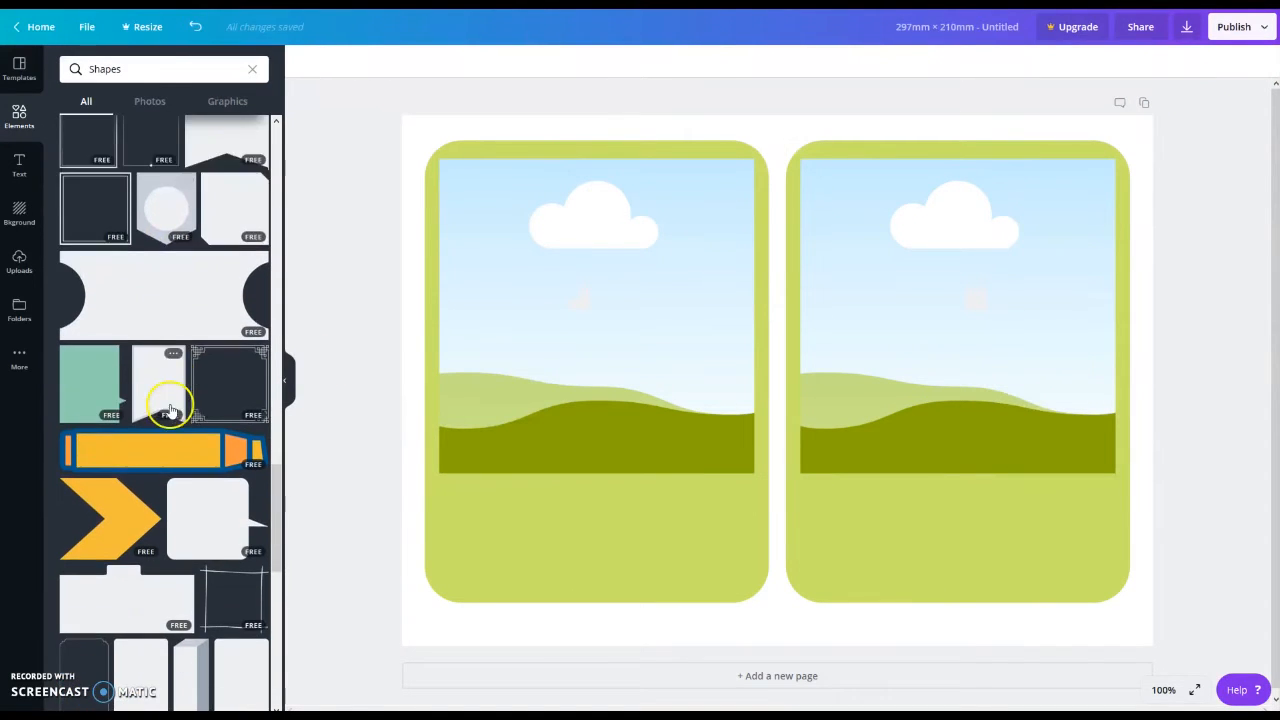
pyautogui.scroll(-8, 170, 410)
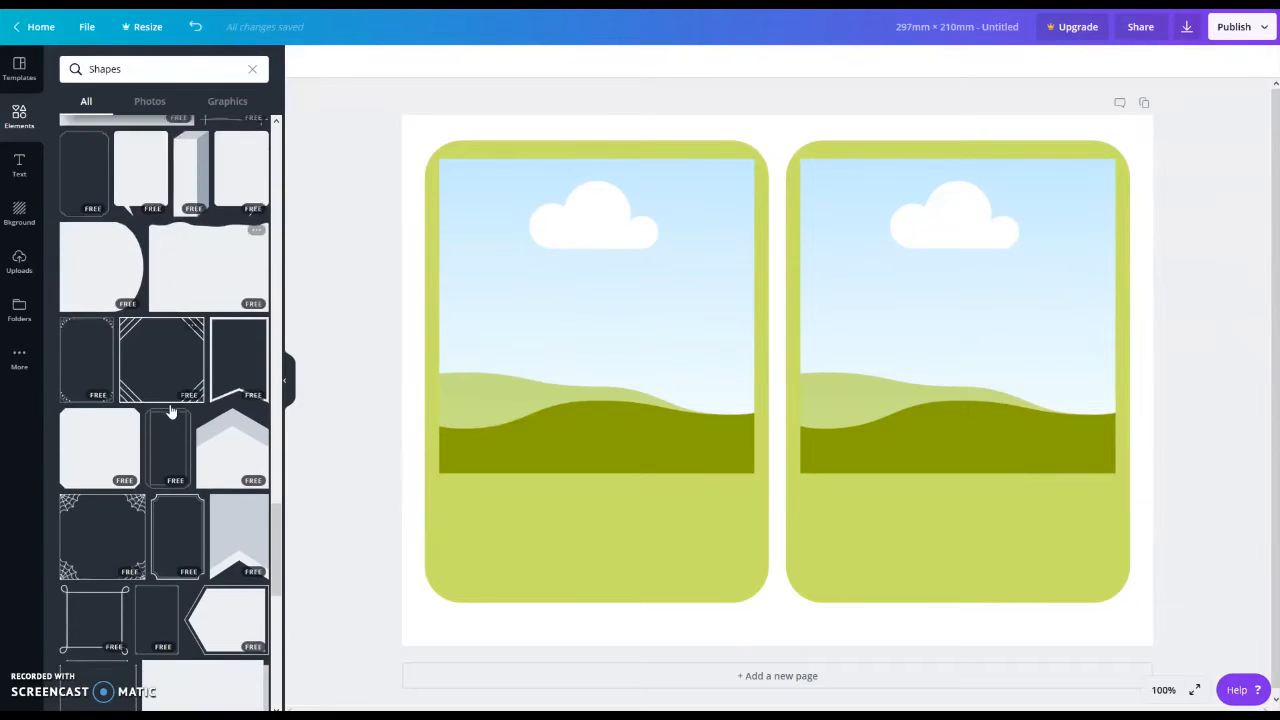
pyautogui.scroll(-8, 170, 410)
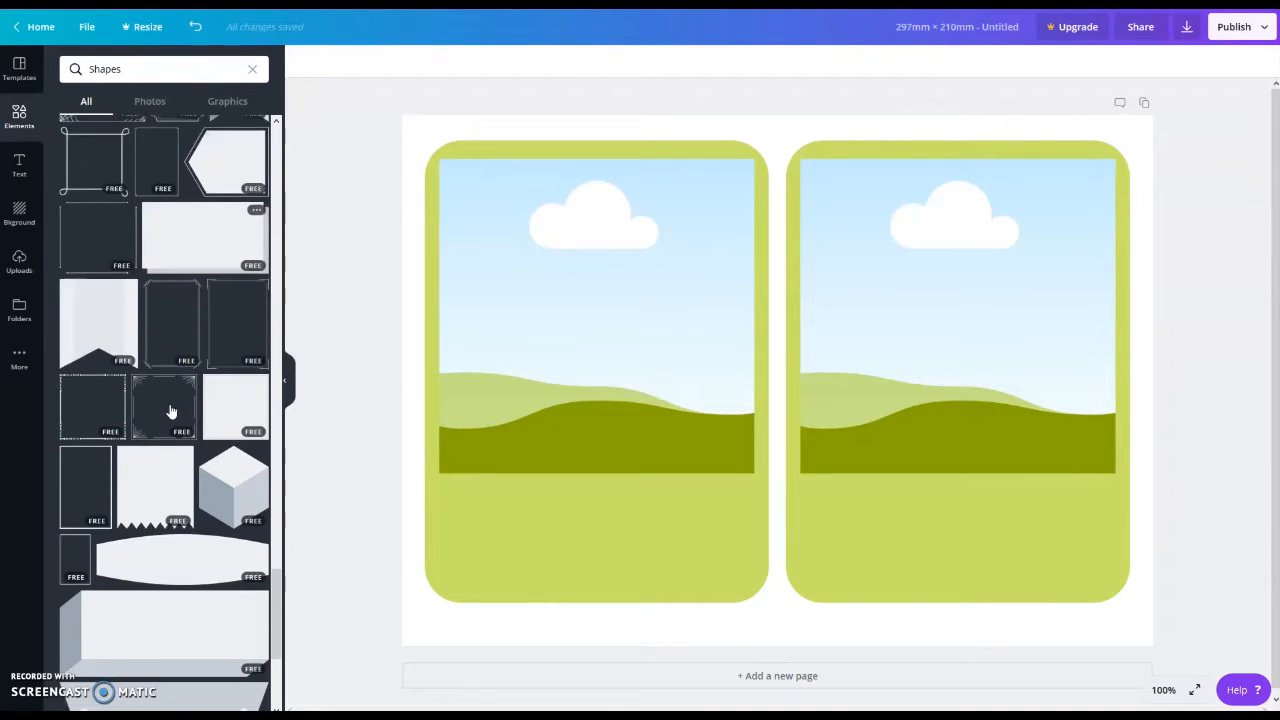
pyautogui.scroll(-2, 171, 410)
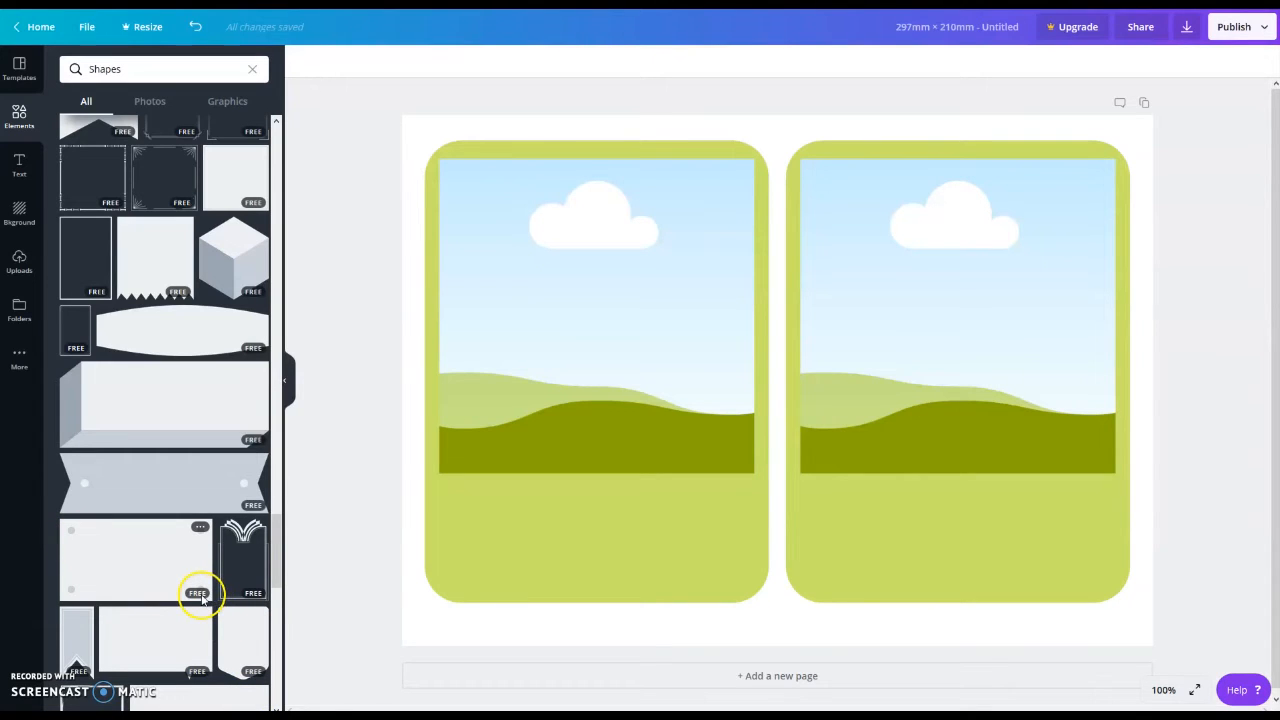
pyautogui.click(140, 562)
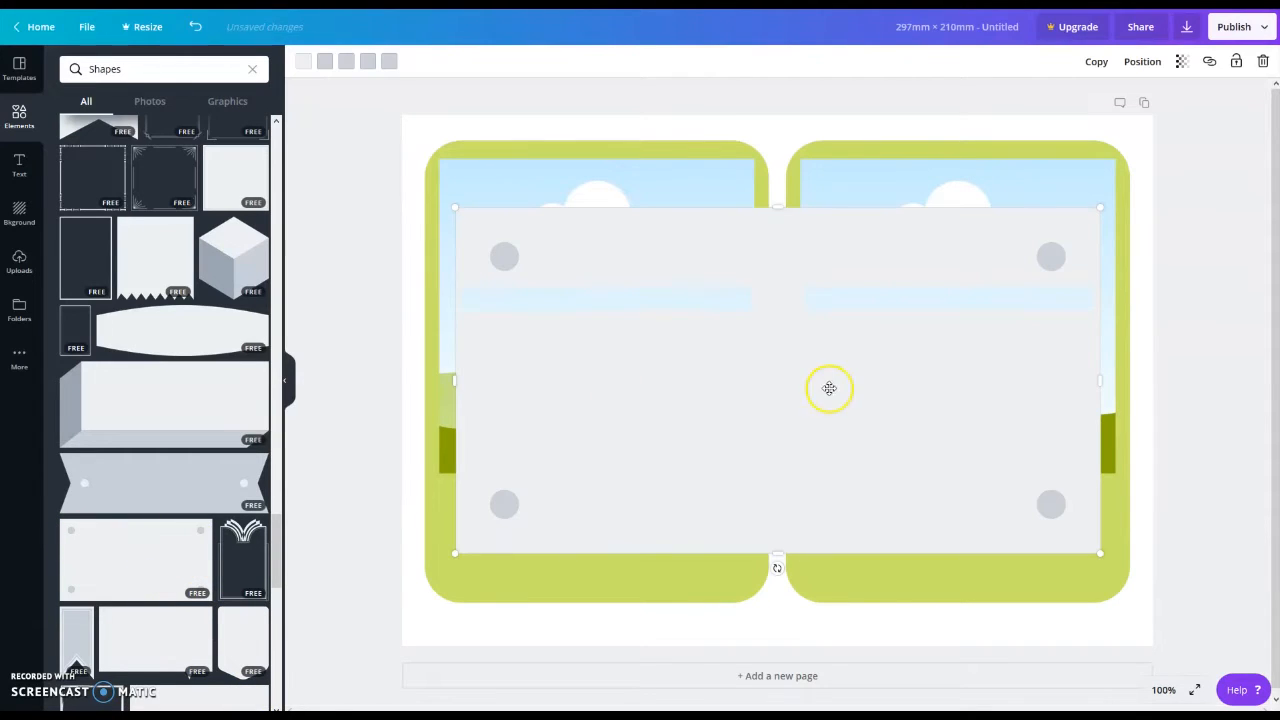
pyautogui.click(306, 386)
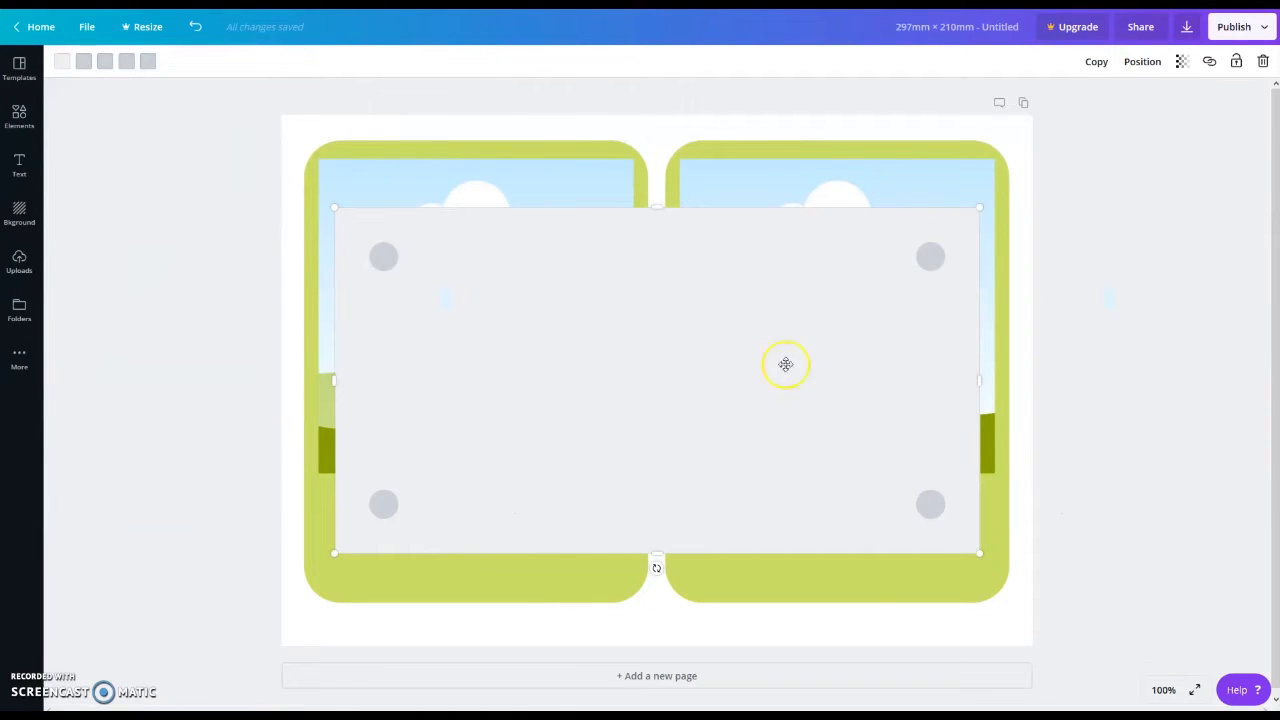
# - Flatten the dotted rectangle into a label strip and narrow it to fit within the left card's width
pyautogui.moveTo(661, 210); pyautogui.dragTo(661, 428)
pyautogui.moveTo(762, 448); pyautogui.dragTo(764, 450)
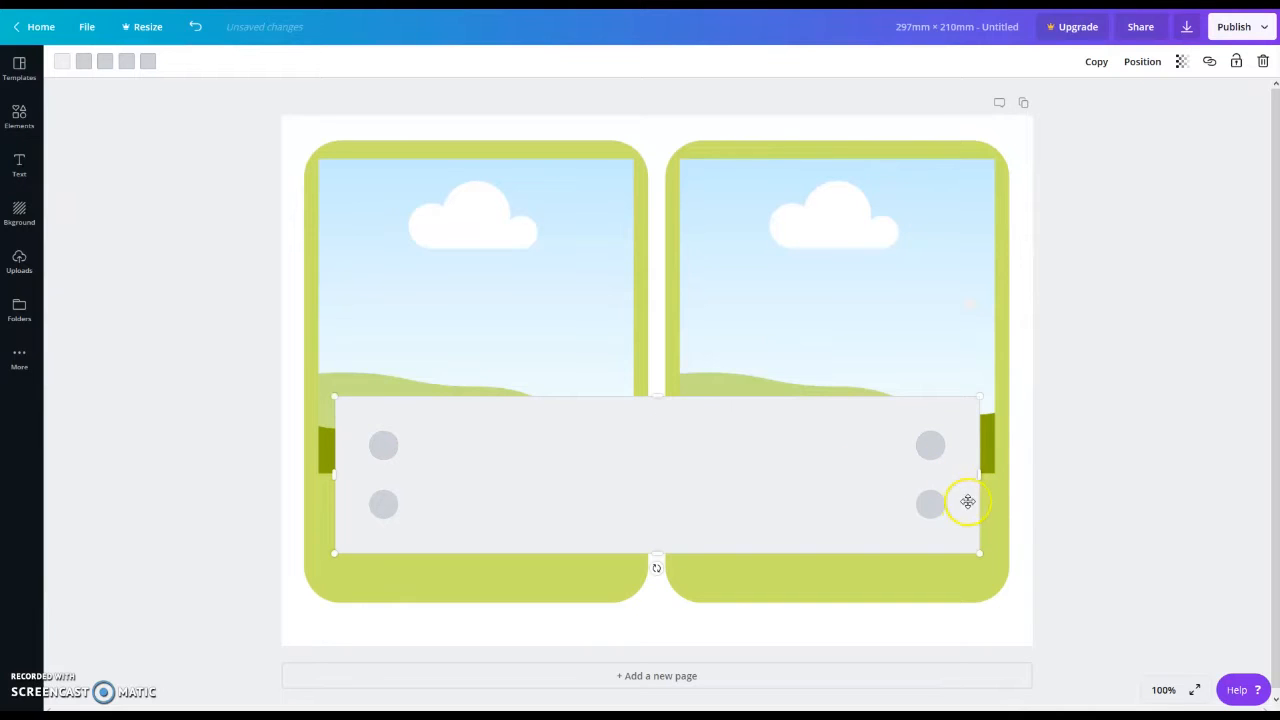
pyautogui.moveTo(982, 476); pyautogui.dragTo(567, 481)
# - Move the label strip below the left card's picture frame and resize it to fit centred, slightly narrower than the frame
pyautogui.moveTo(477, 440); pyautogui.dragTo(471, 526)
pyautogui.moveTo(443, 474); pyautogui.dragTo(444, 525)
pyautogui.moveTo(443, 593); pyautogui.dragTo(446, 532)
pyautogui.moveTo(551, 592); pyautogui.dragTo(449, 552)
pyautogui.click(456, 507)
pyautogui.moveTo(456, 507); pyautogui.dragTo(632, 521)
pyautogui.moveTo(531, 523); pyautogui.dragTo(480, 566)
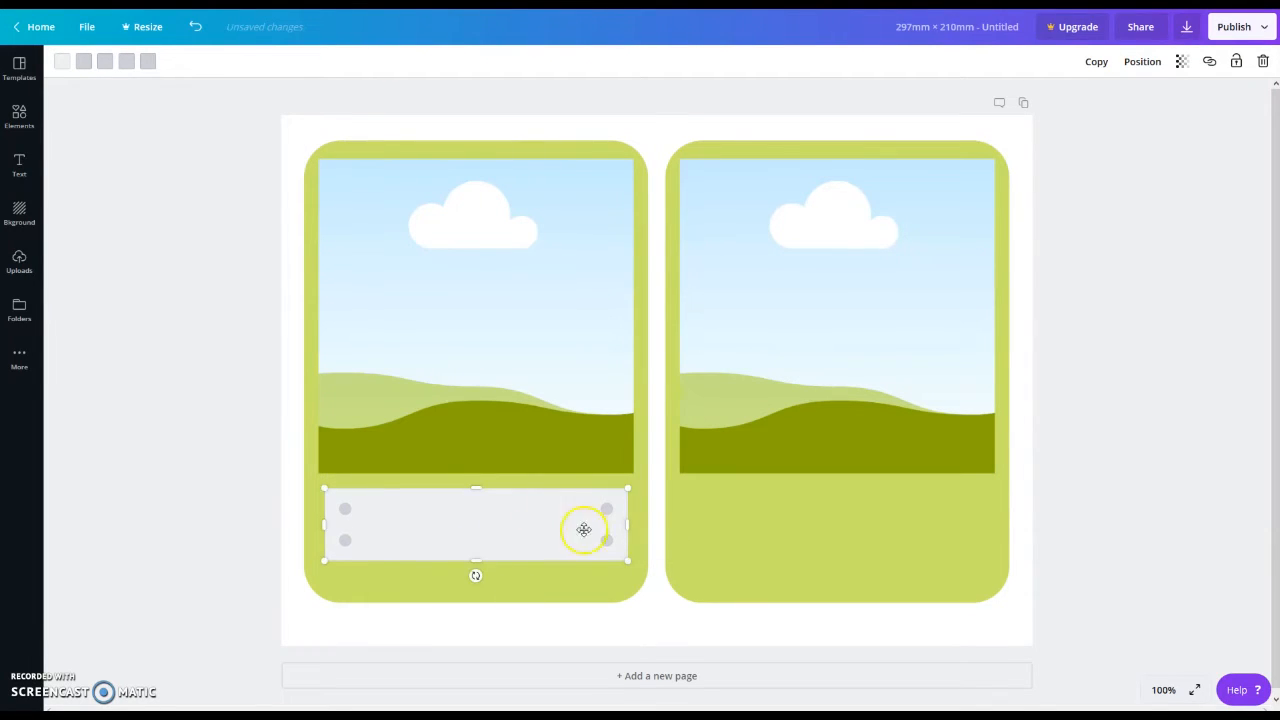
pyautogui.click(182, 388)
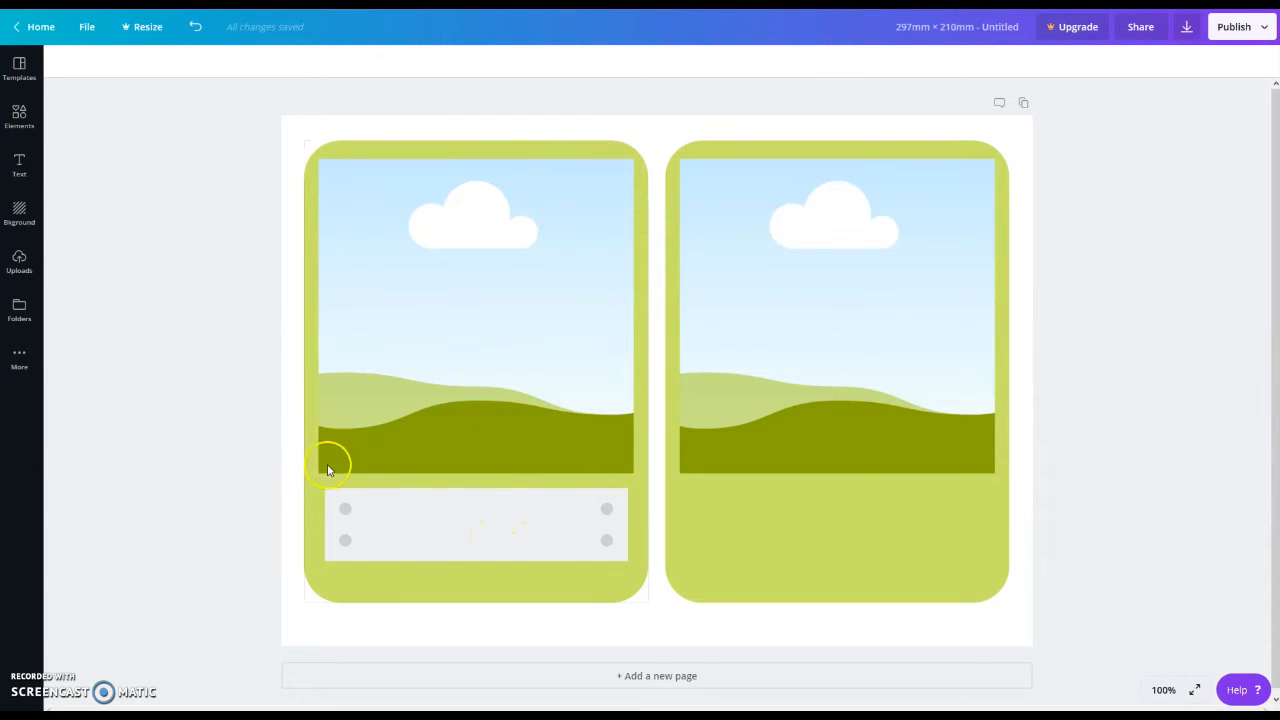
# - Lower the left card's label strip slightly and widen it on both sides to about 472, matching the picture frame's width
pyautogui.moveTo(416, 542); pyautogui.dragTo(415, 549)
pyautogui.moveTo(326, 532); pyautogui.dragTo(322, 531)
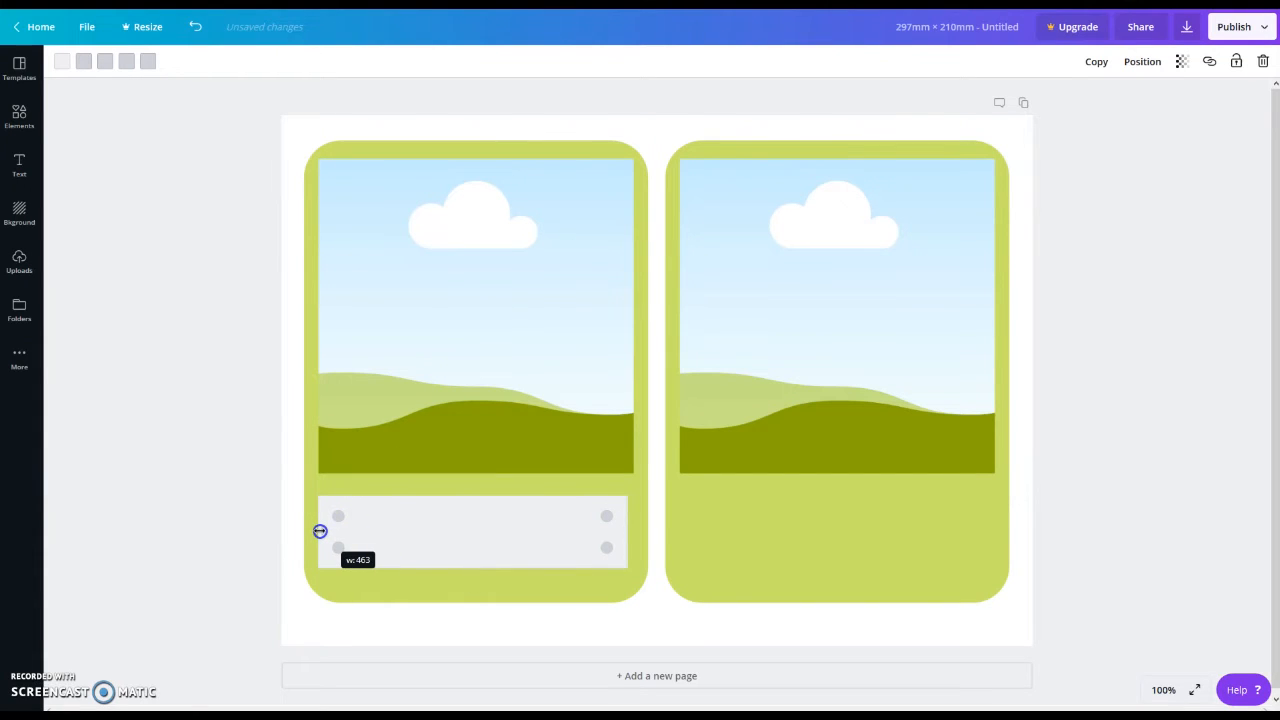
pyautogui.moveTo(321, 531); pyautogui.dragTo(319, 531)
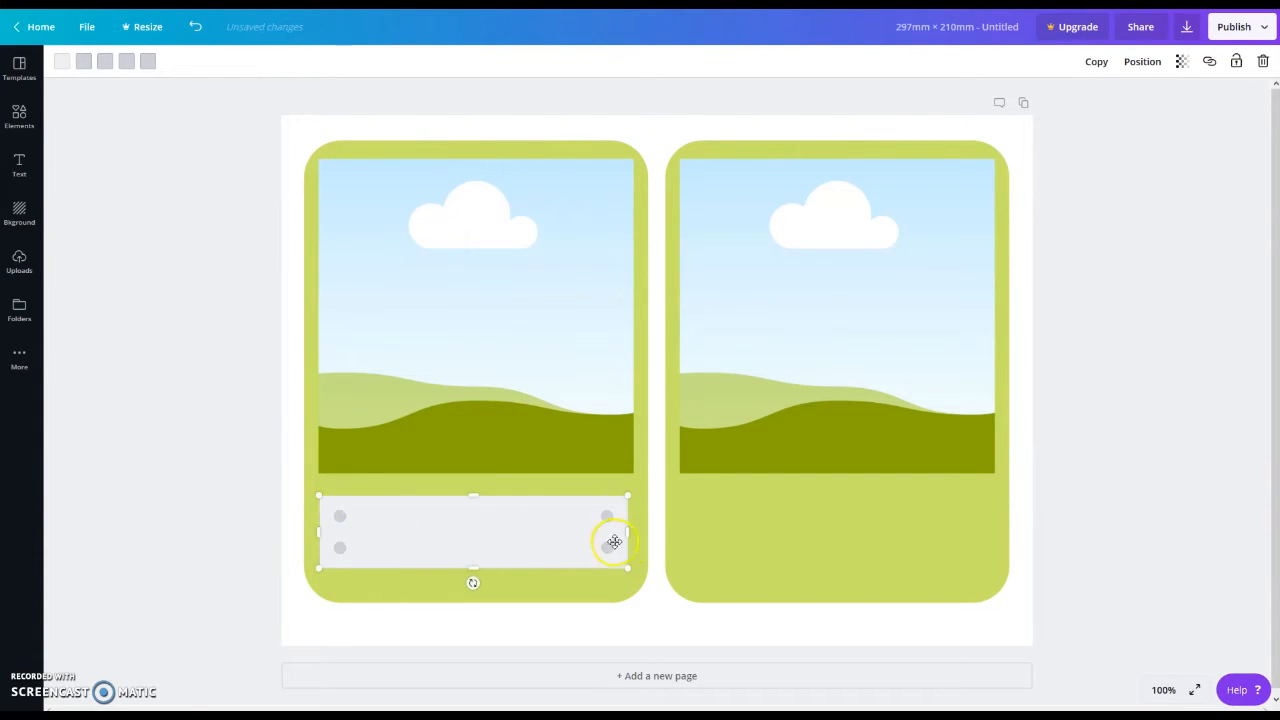
pyautogui.moveTo(628, 529); pyautogui.dragTo(635, 529)
pyautogui.click(1232, 386)
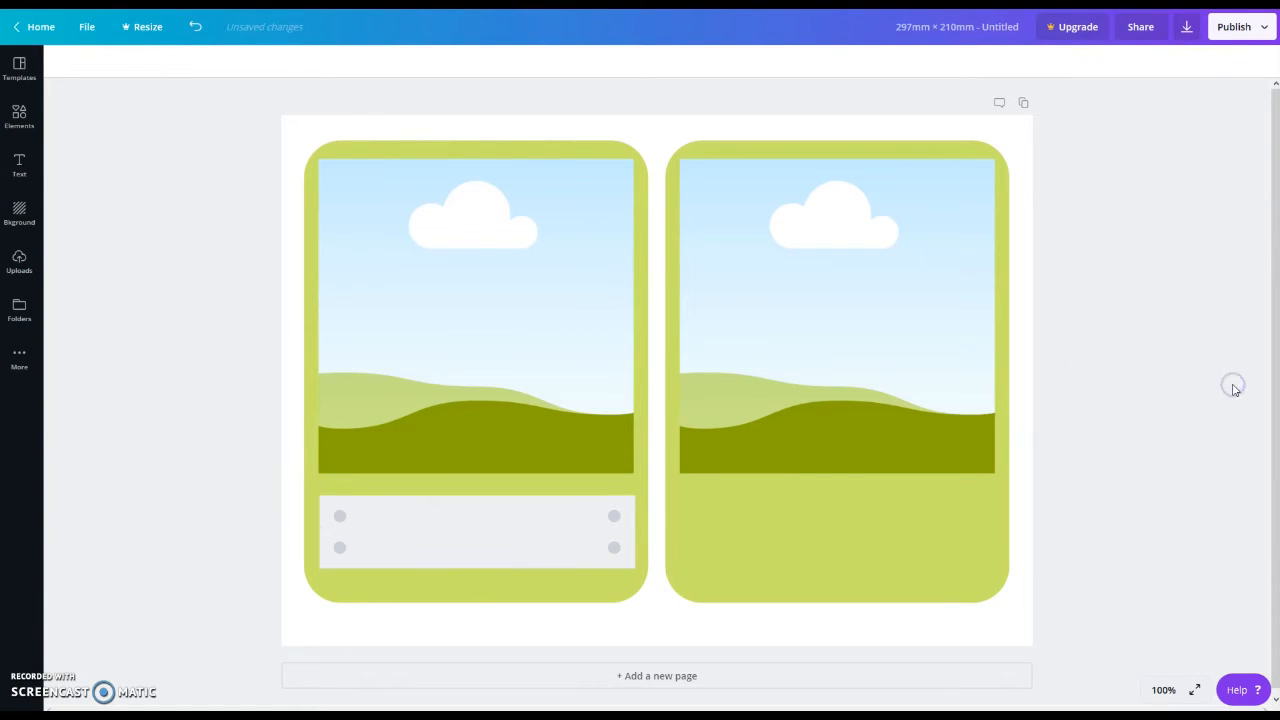
pyautogui.click(541, 528)
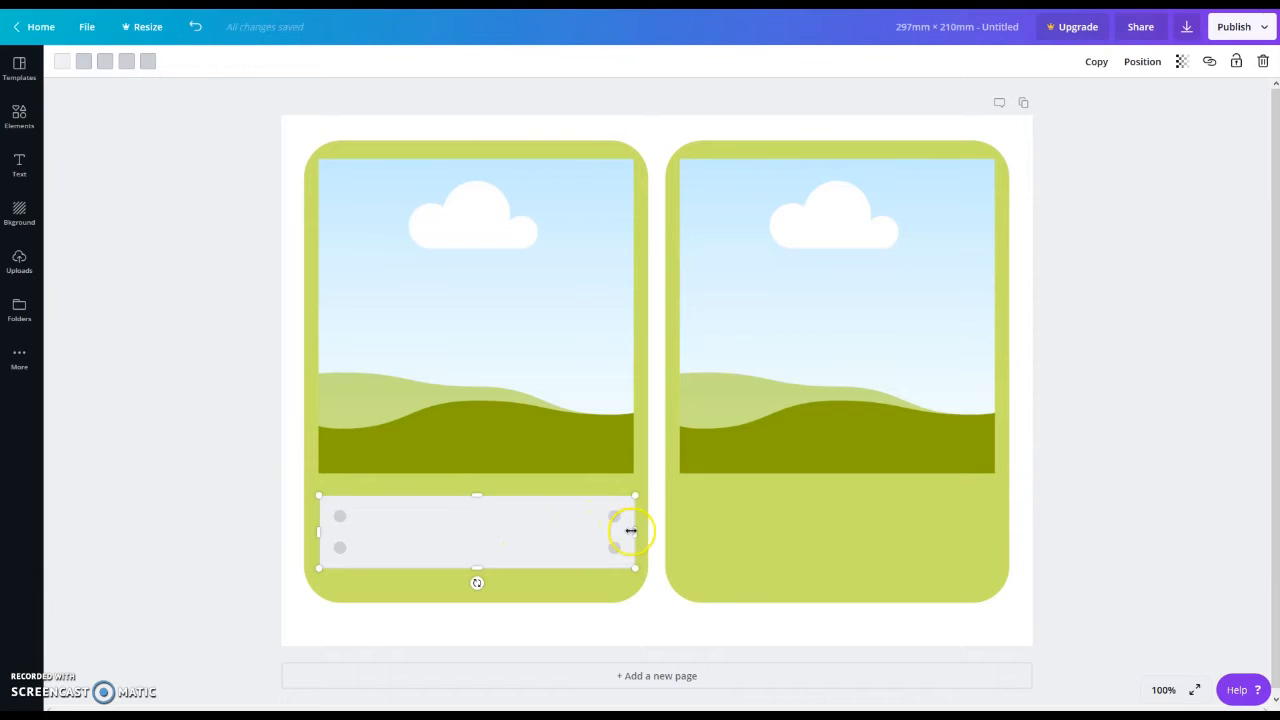
pyautogui.moveTo(629, 531); pyautogui.dragTo(634, 531)
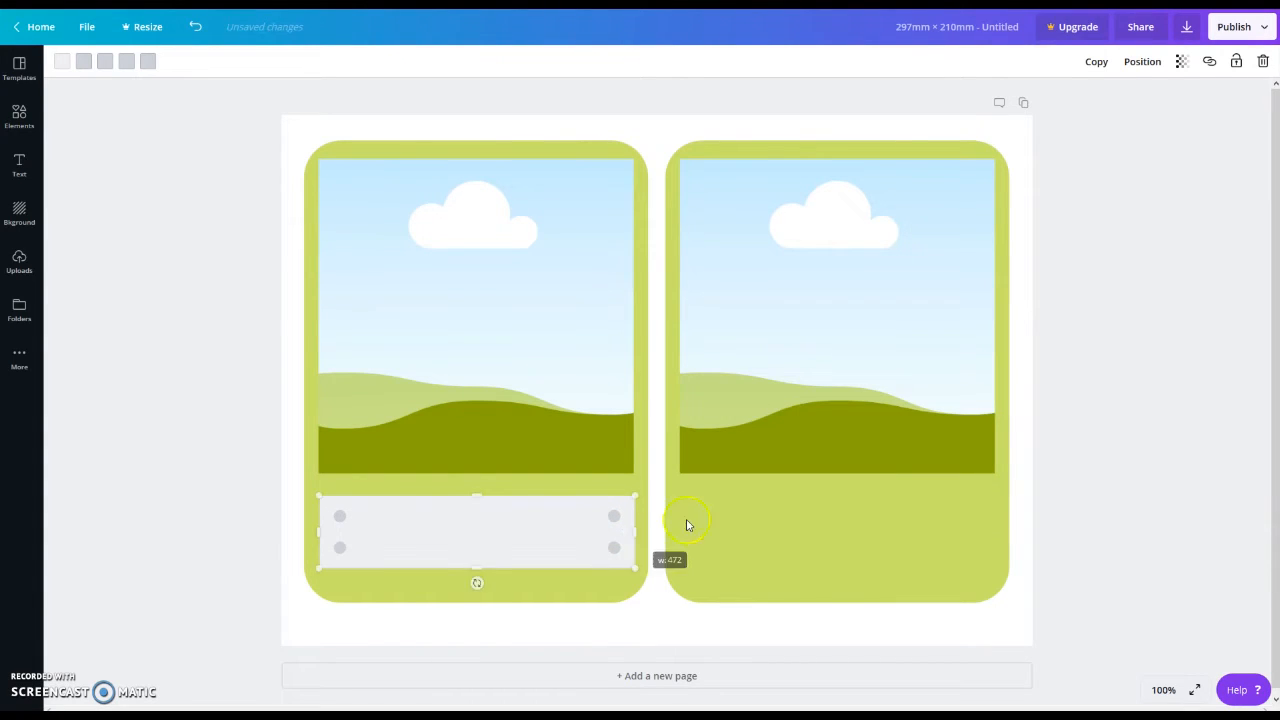
pyautogui.click(1157, 443)
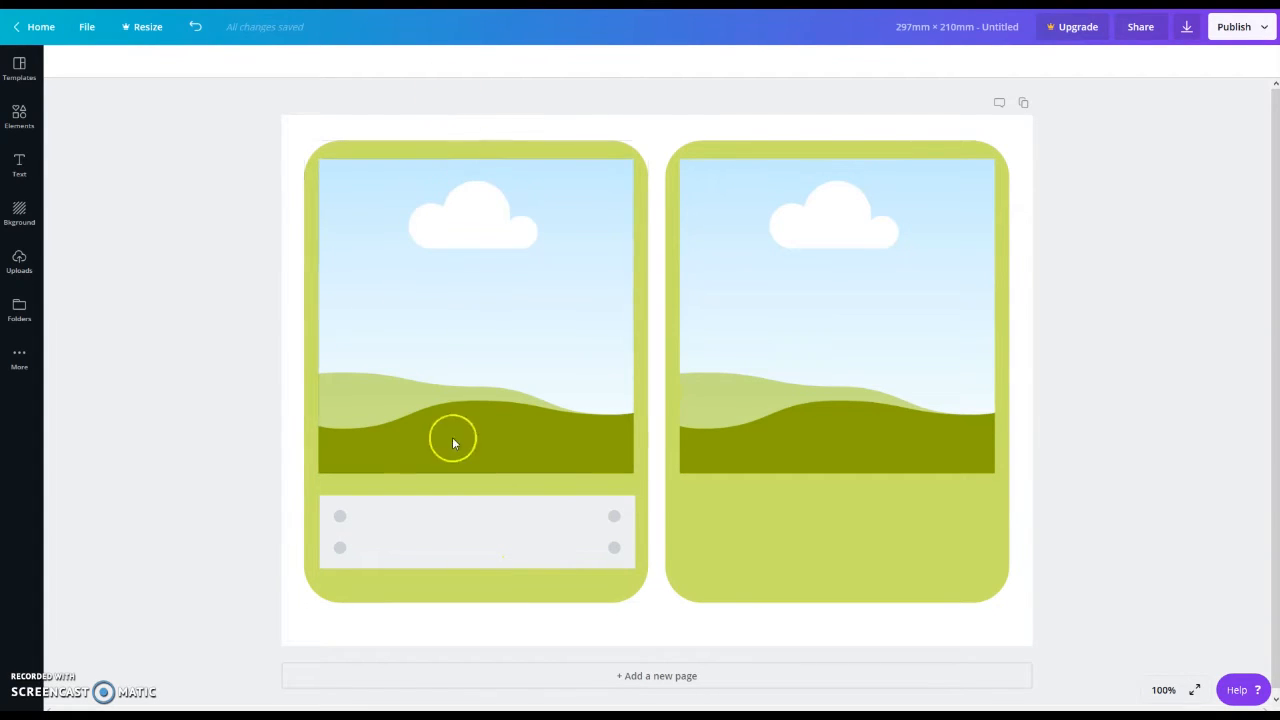
# - Move the label strip closer to the left card's bottom edge, align it with the frame, and adjust its width to about 473
pyautogui.moveTo(429, 522); pyautogui.dragTo(431, 538)
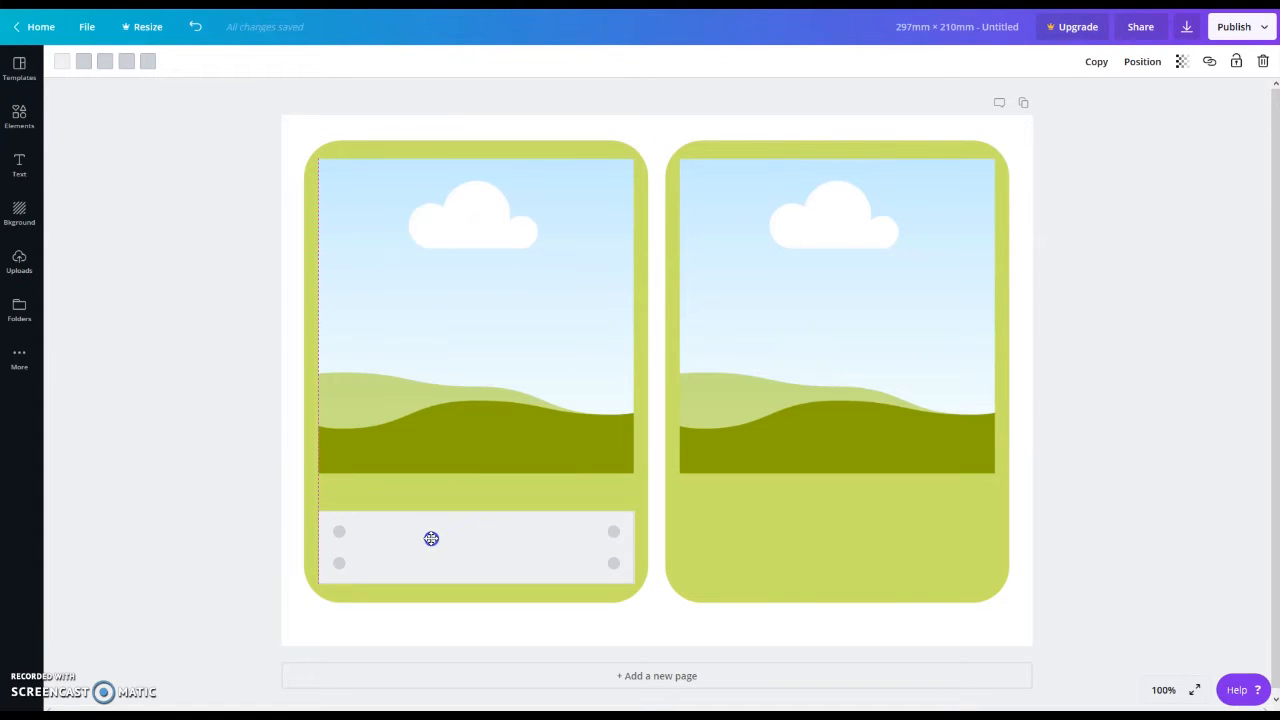
pyautogui.moveTo(431, 538); pyautogui.dragTo(431, 539)
pyautogui.moveTo(631, 551); pyautogui.dragTo(742, 559)
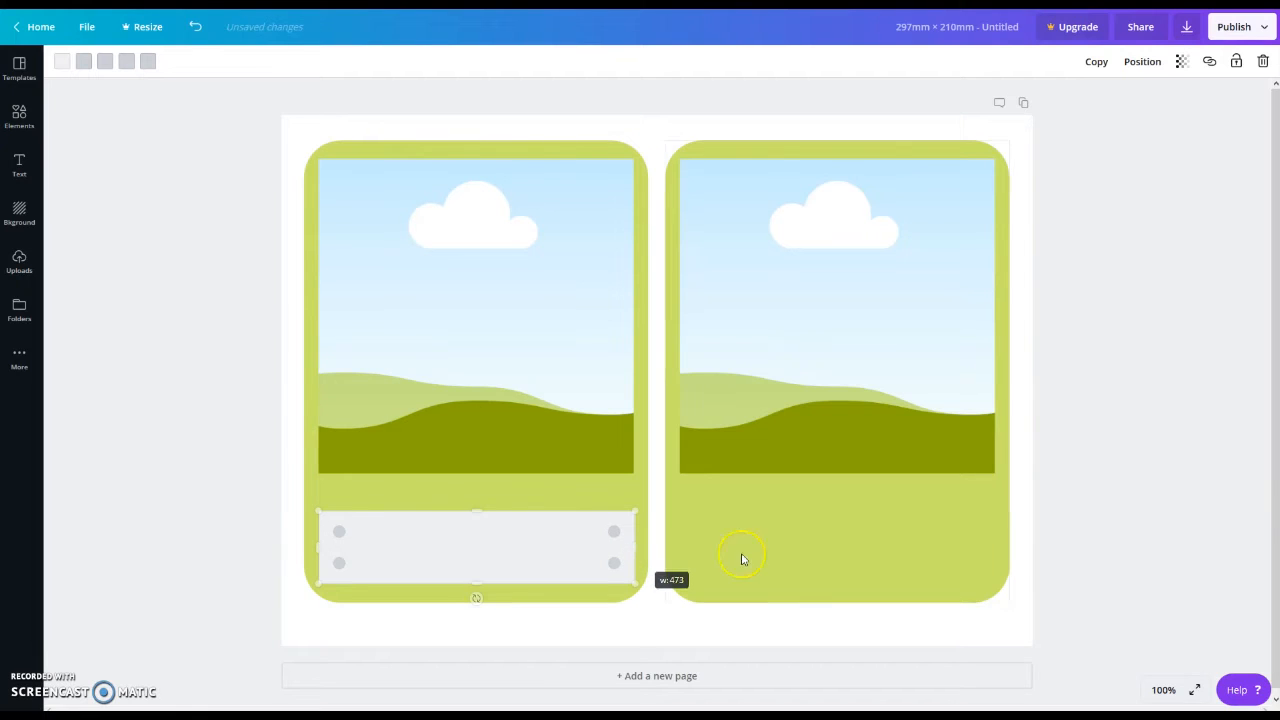
pyautogui.click(1182, 428)
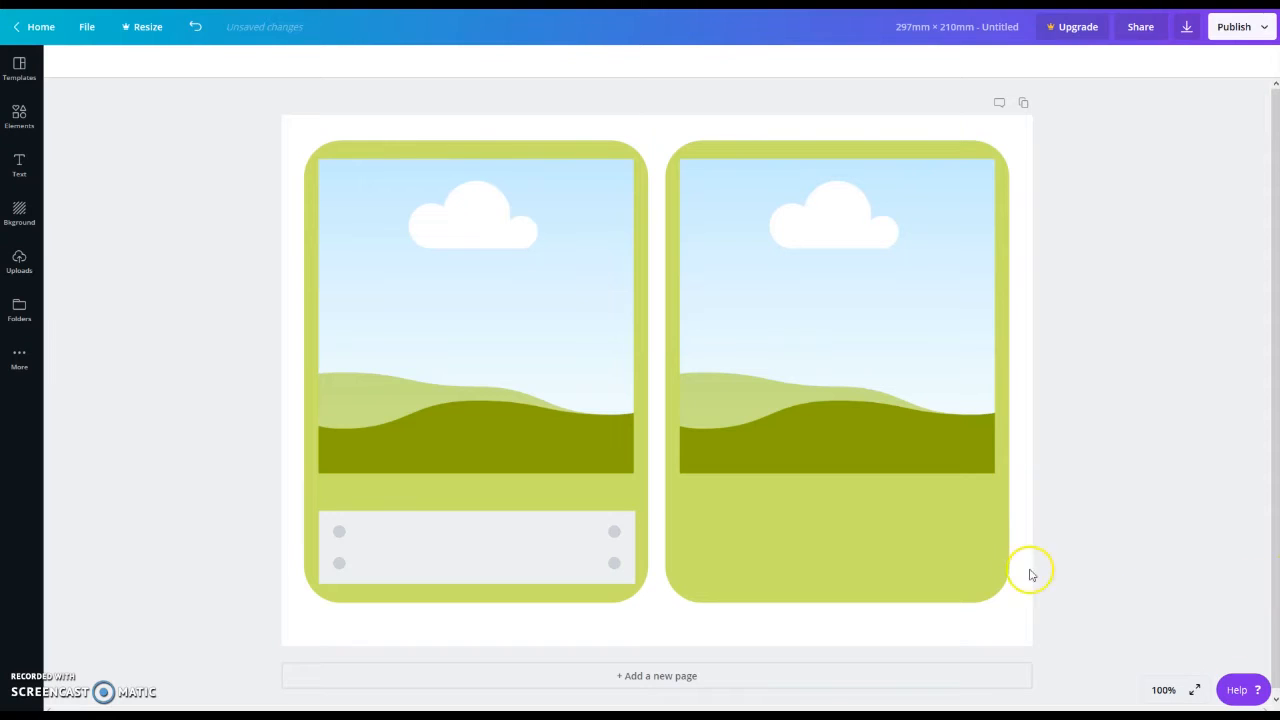
# - Change the label strip's light-grey fill to white
pyautogui.click(428, 545)
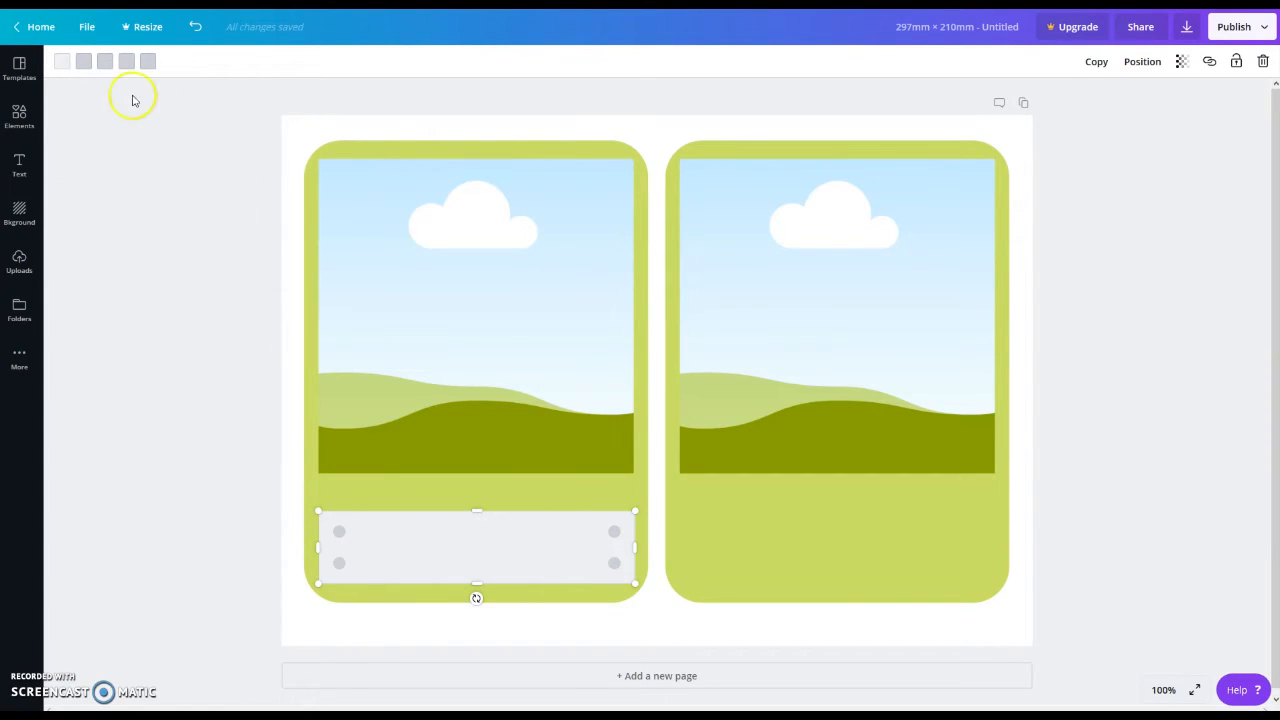
pyautogui.click(61, 61)
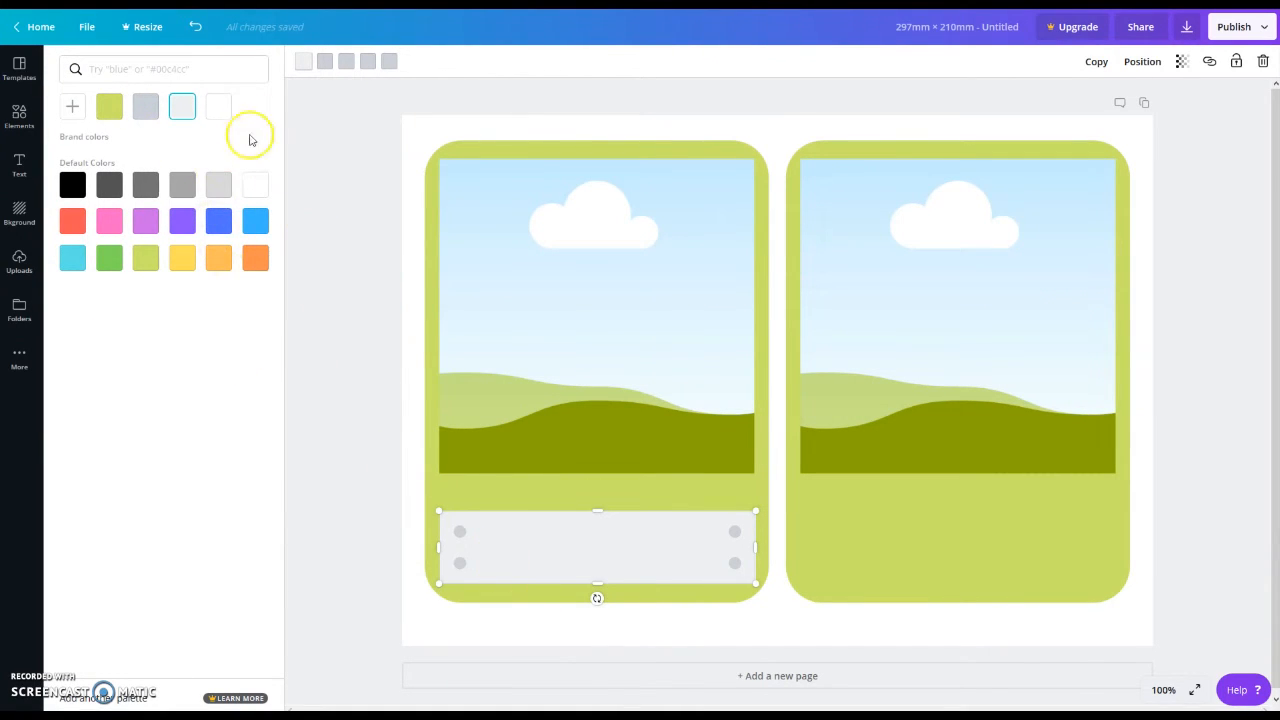
pyautogui.click(250, 184)
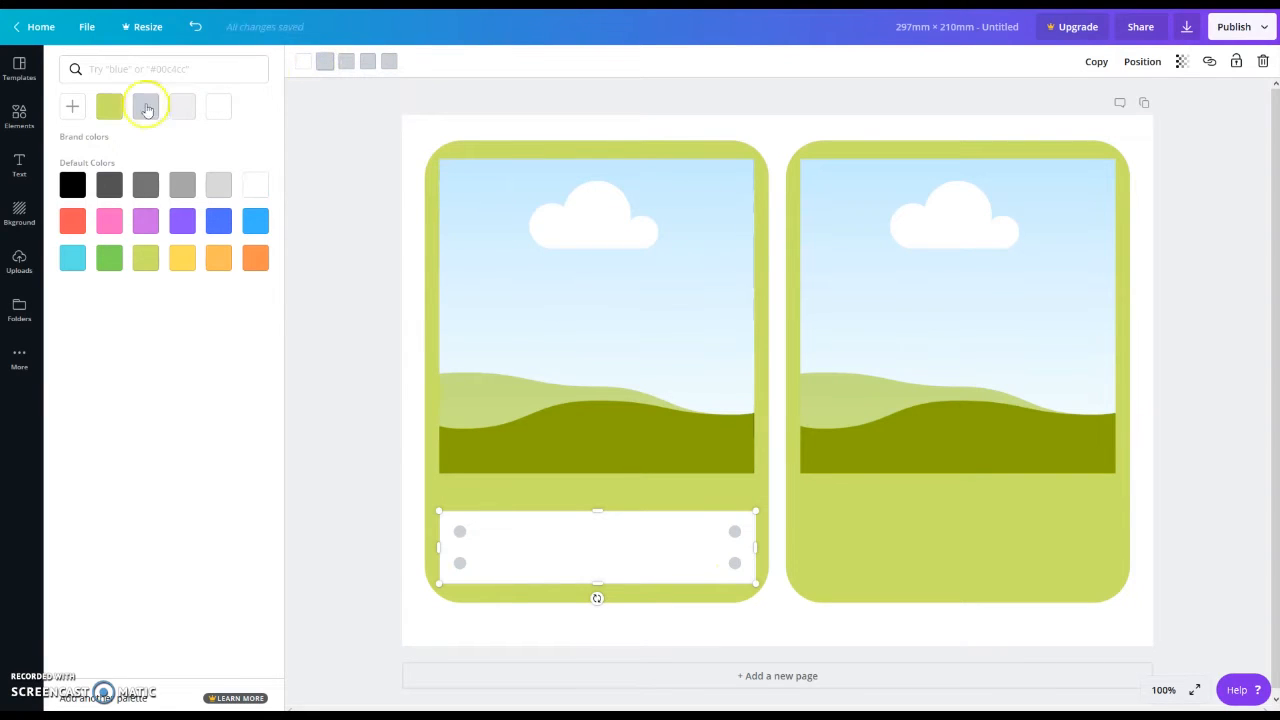
# - Recolour the label strip's four corner dots to the cards' lime green
pyautogui.click(109, 106)
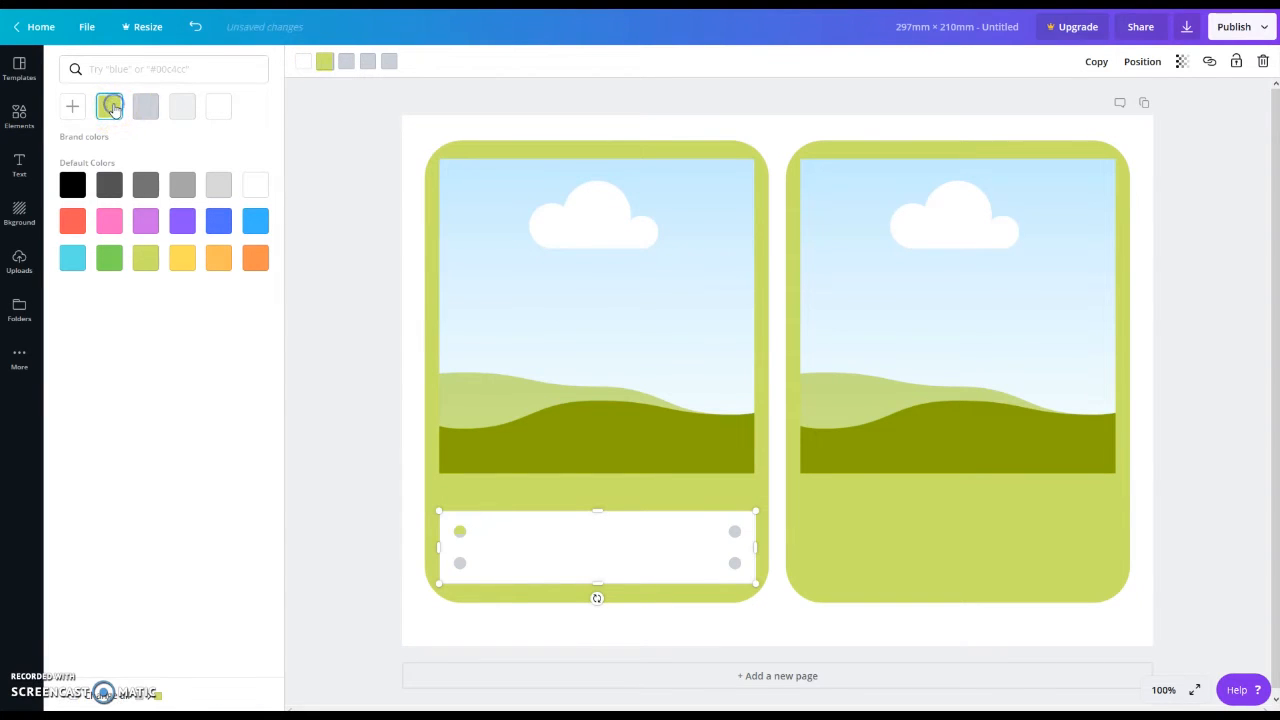
pyautogui.click(346, 60)
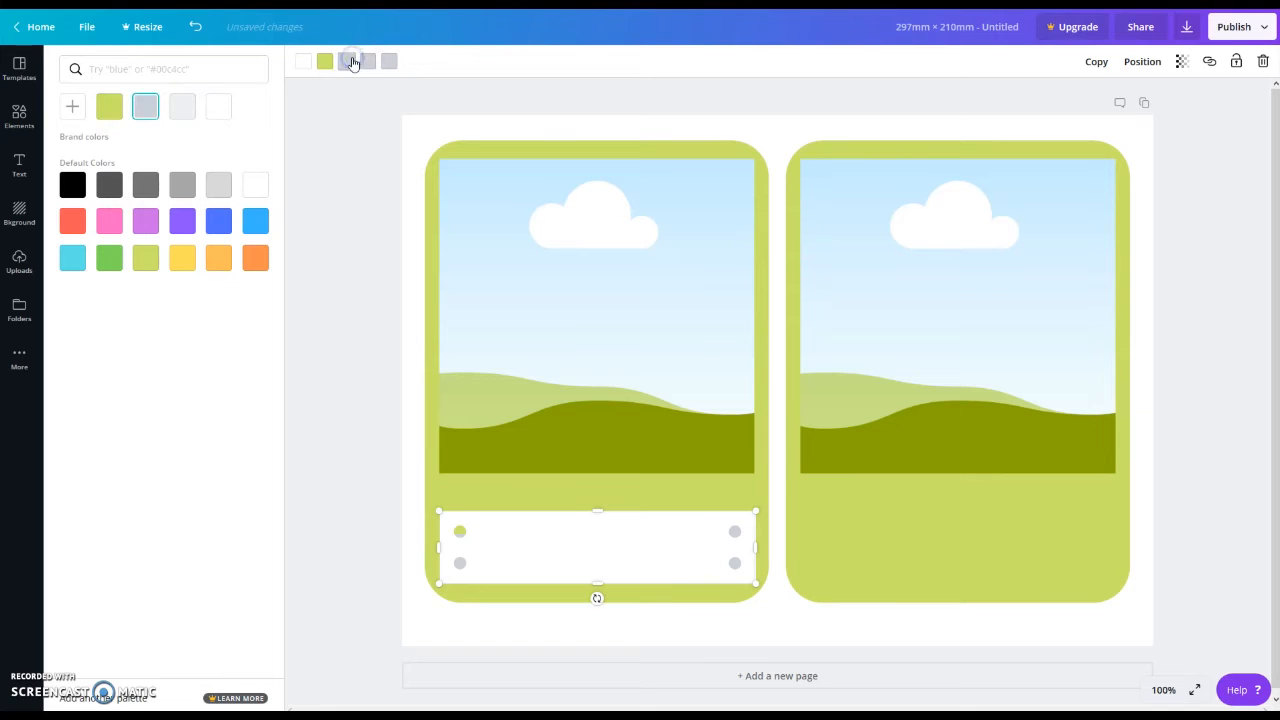
pyautogui.click(109, 106)
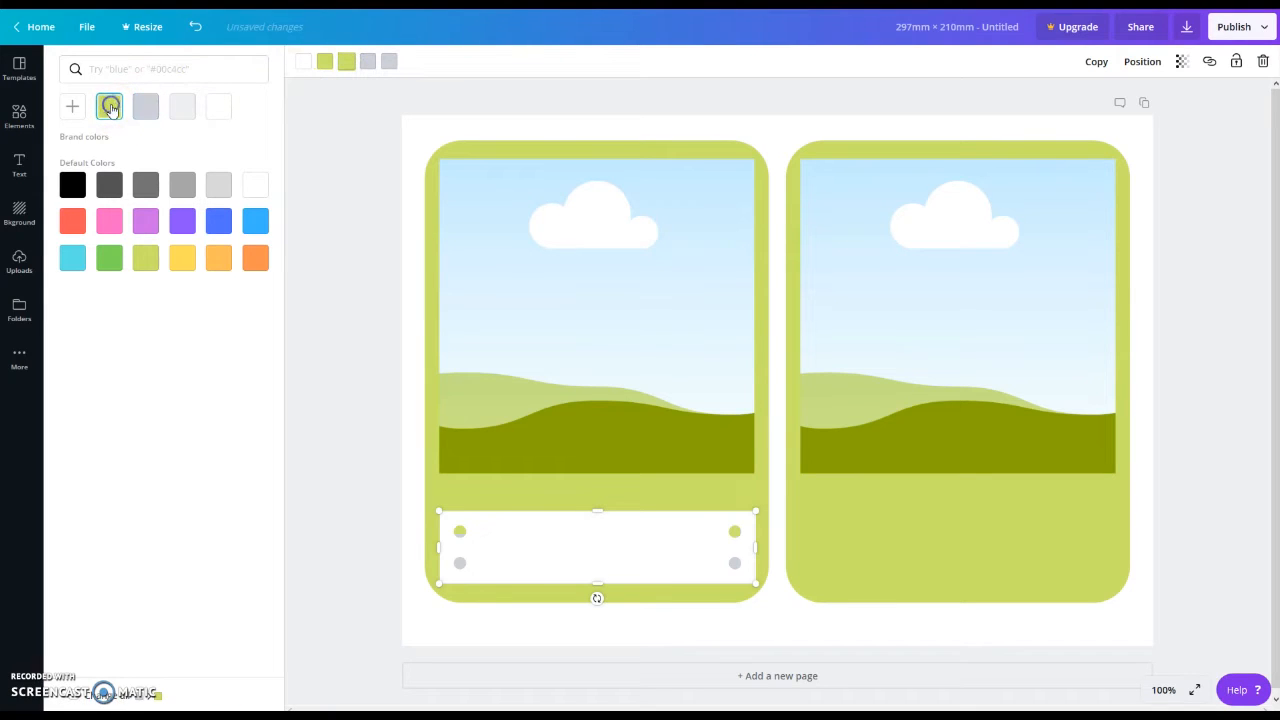
pyautogui.click(368, 60)
pyautogui.click(107, 106)
pyautogui.click(388, 60)
pyautogui.click(109, 106)
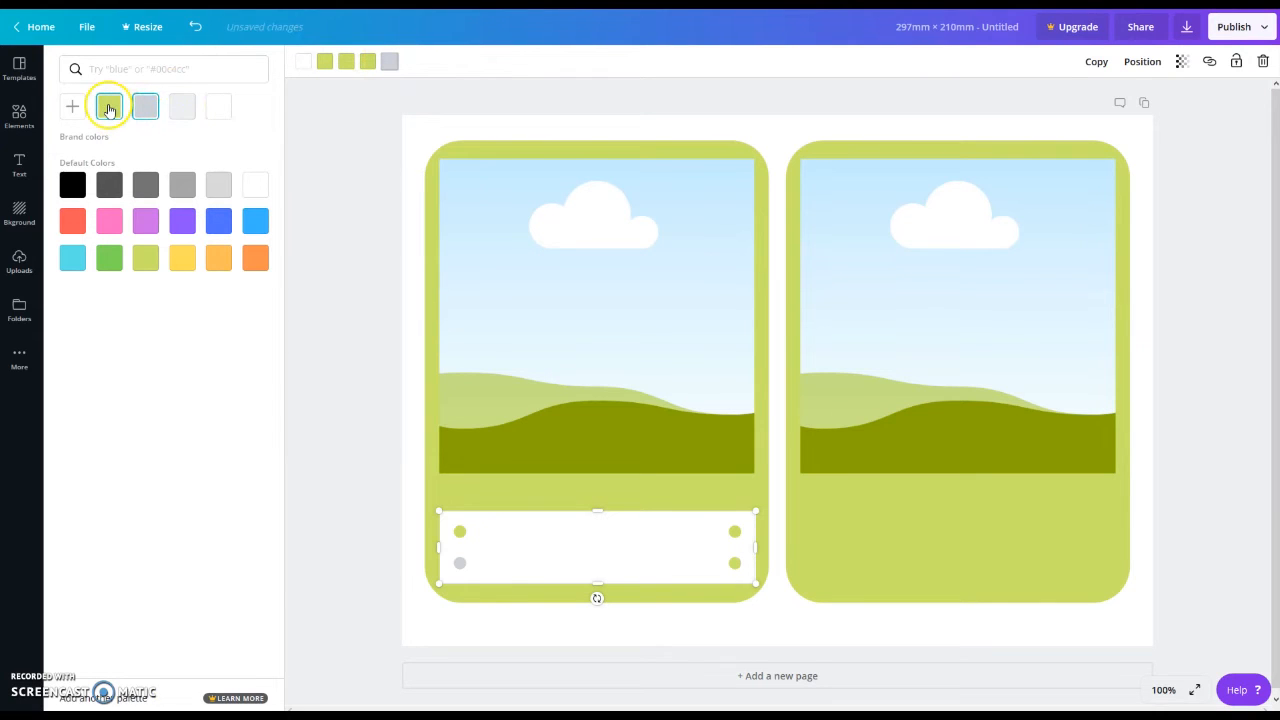
pyautogui.click(1250, 286)
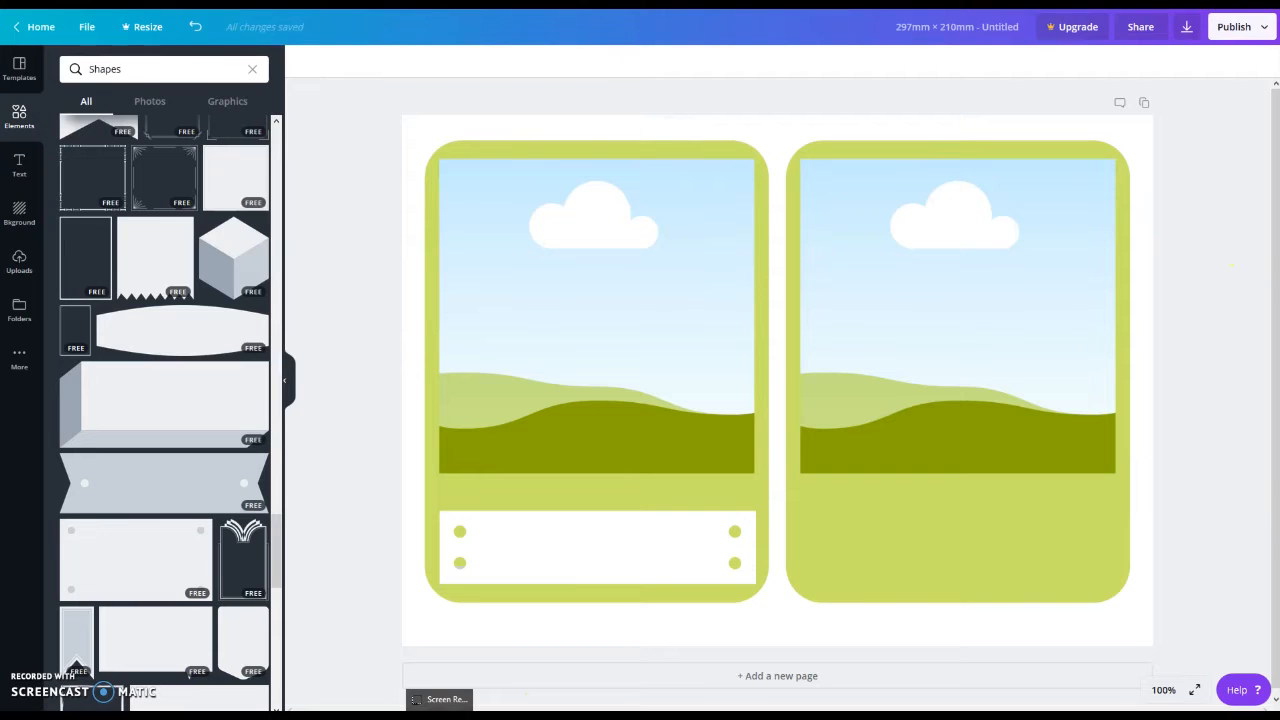
# - Duplicate the label strip, align the copy below the right card's picture frame level with the original, and collapse the elements list
pyautogui.click(543, 538)
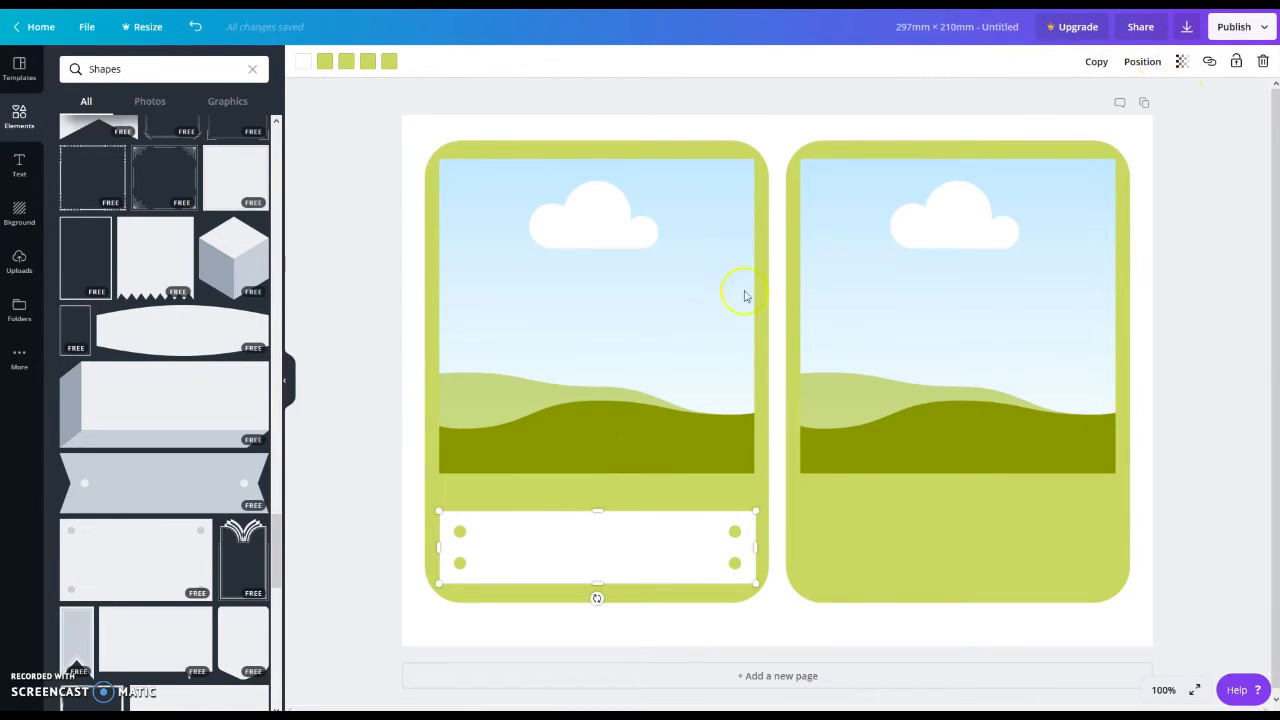
pyautogui.click(1095, 60)
pyautogui.moveTo(681, 554); pyautogui.dragTo(973, 543)
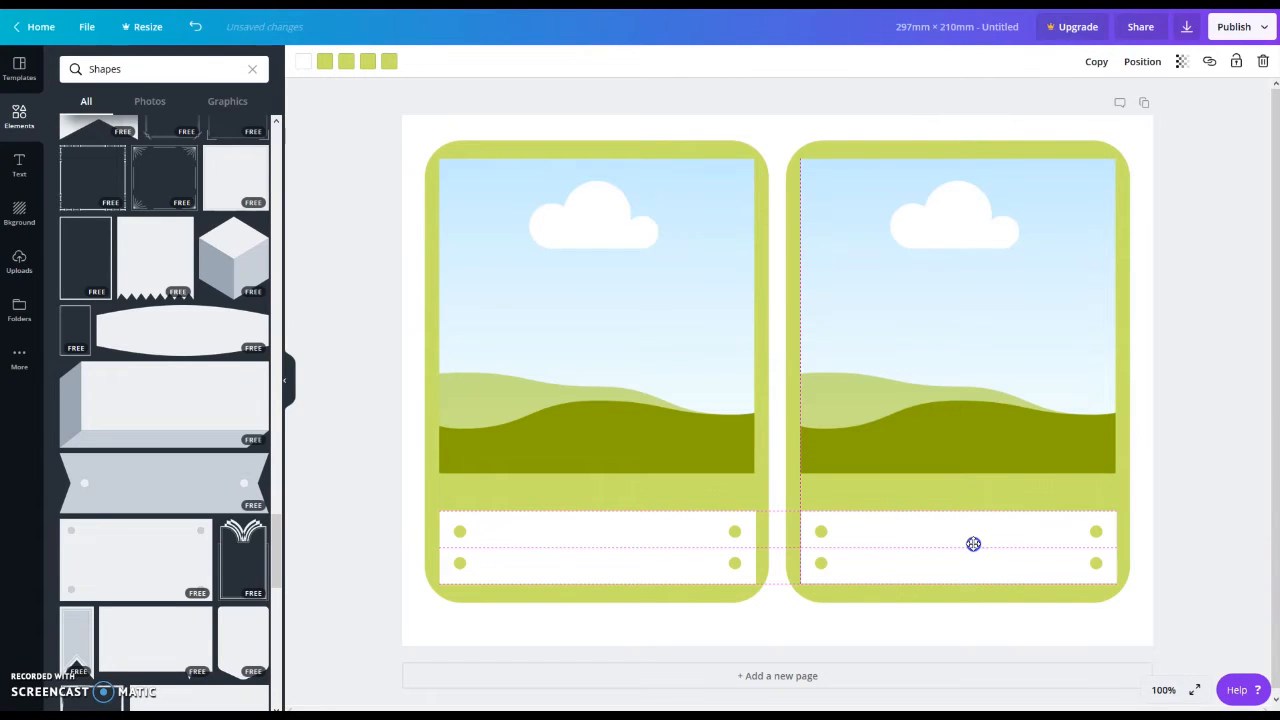
pyautogui.click(1243, 398)
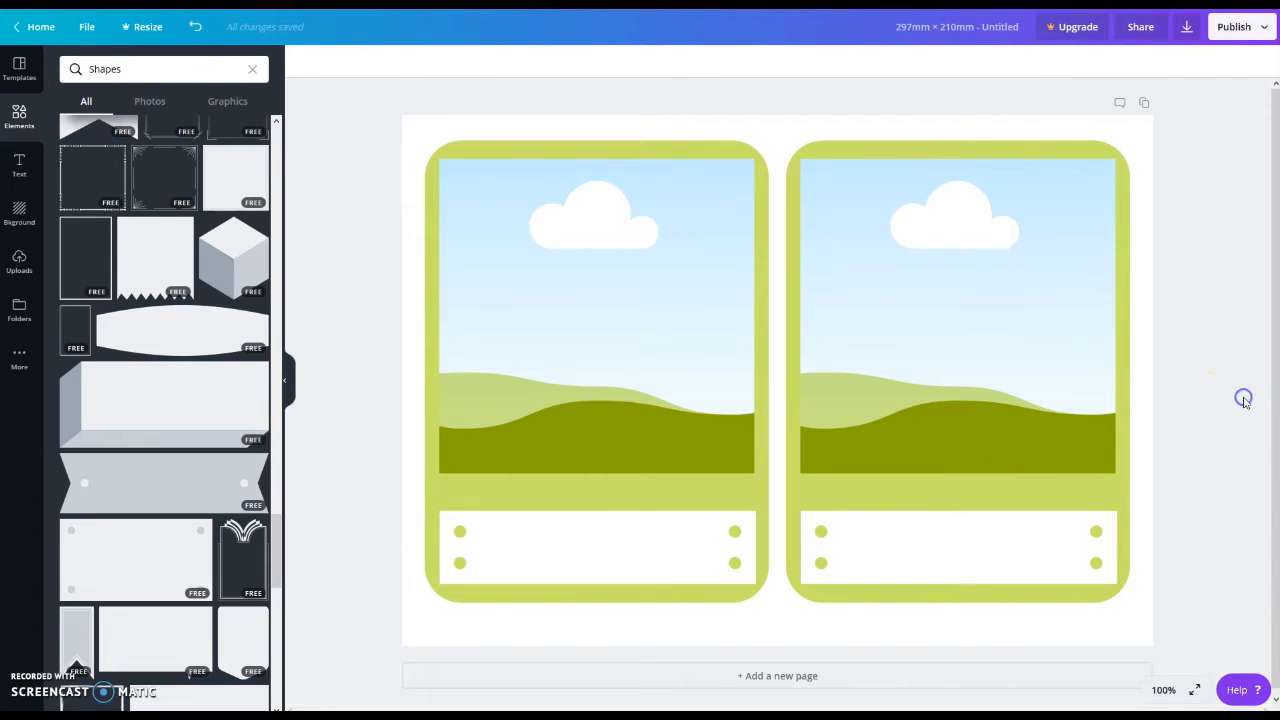
pyautogui.click(290, 380)
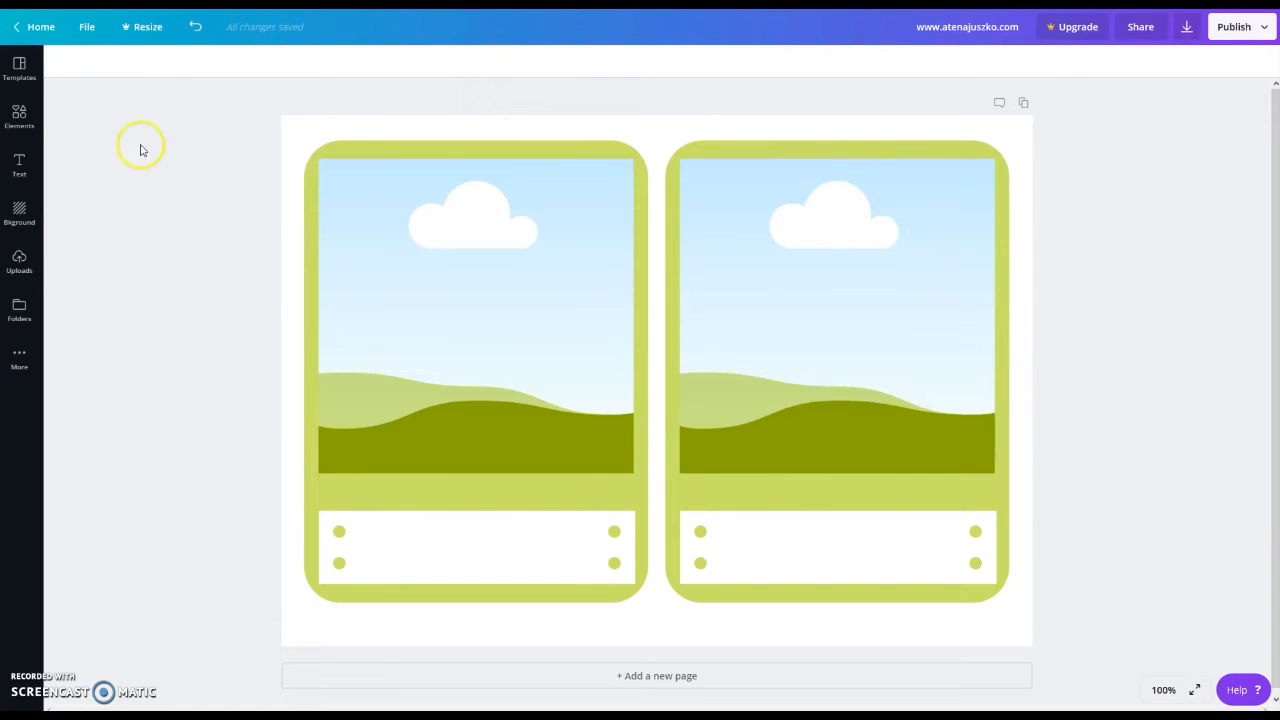
# - Look through the text styles, add a subheading text box to the page and collapse the text list
pyautogui.click(18, 166)
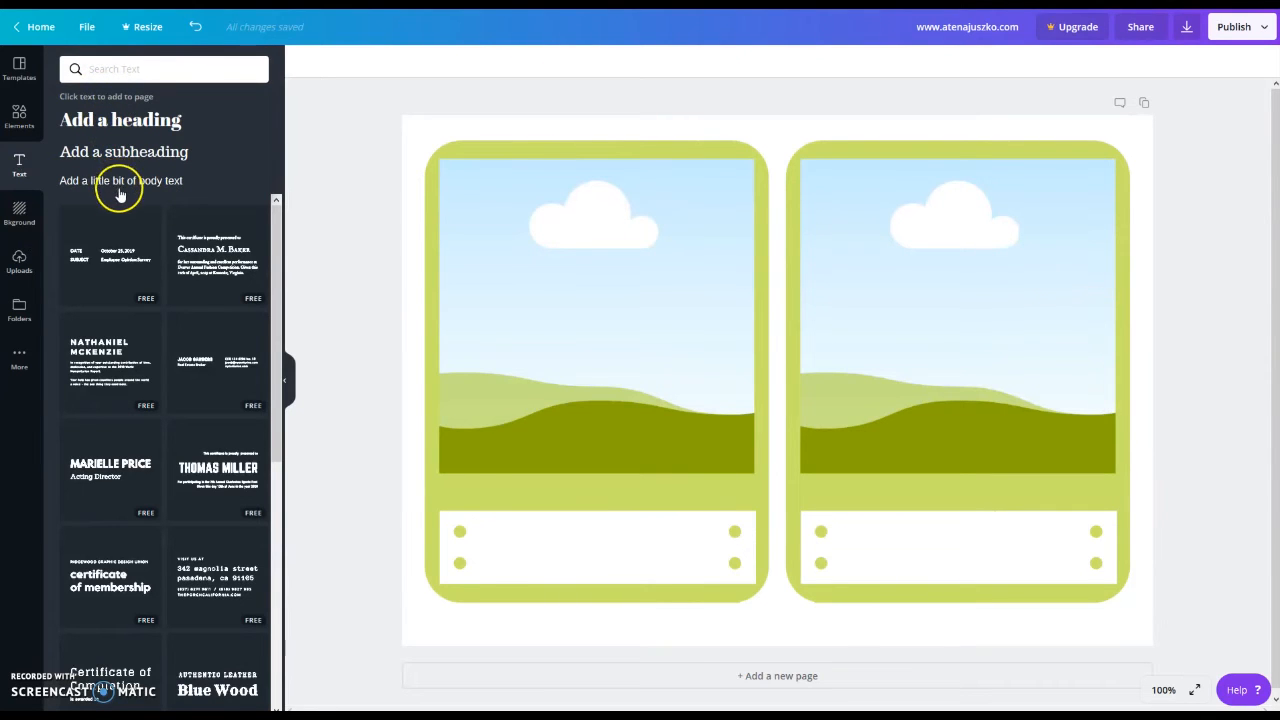
pyautogui.scroll(-5, 113, 258)
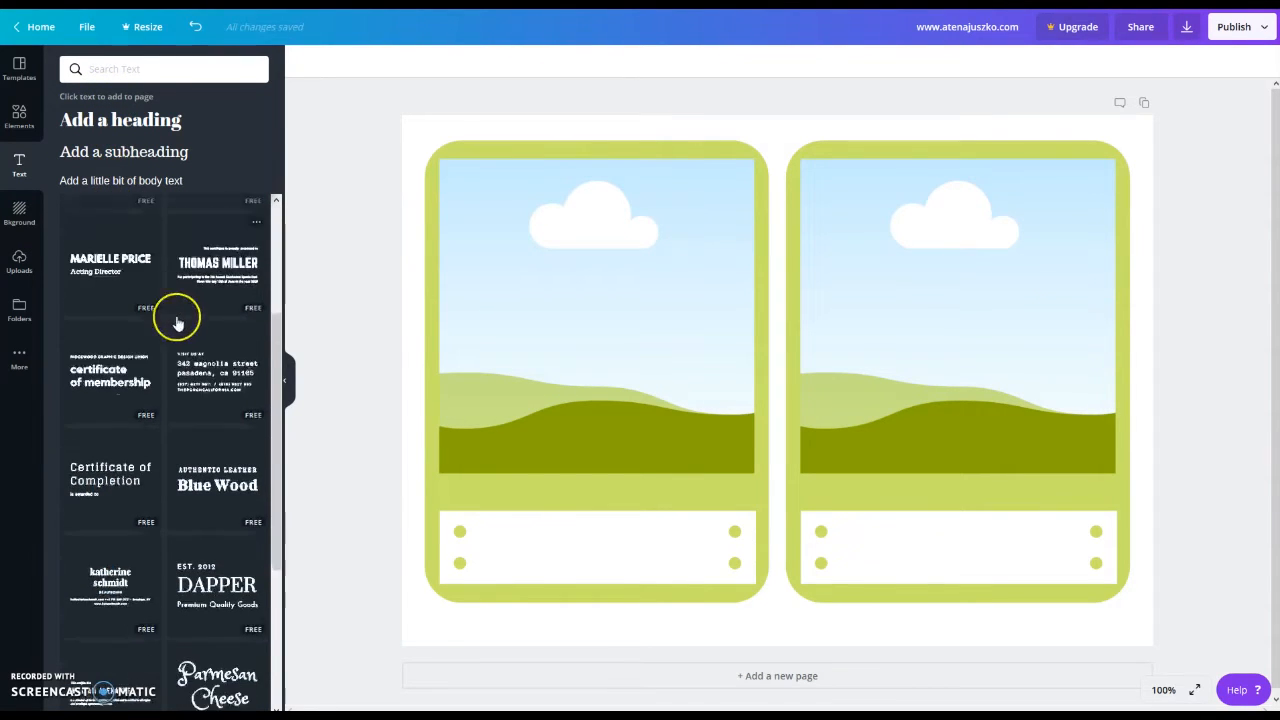
pyautogui.scroll(-3, 158, 352)
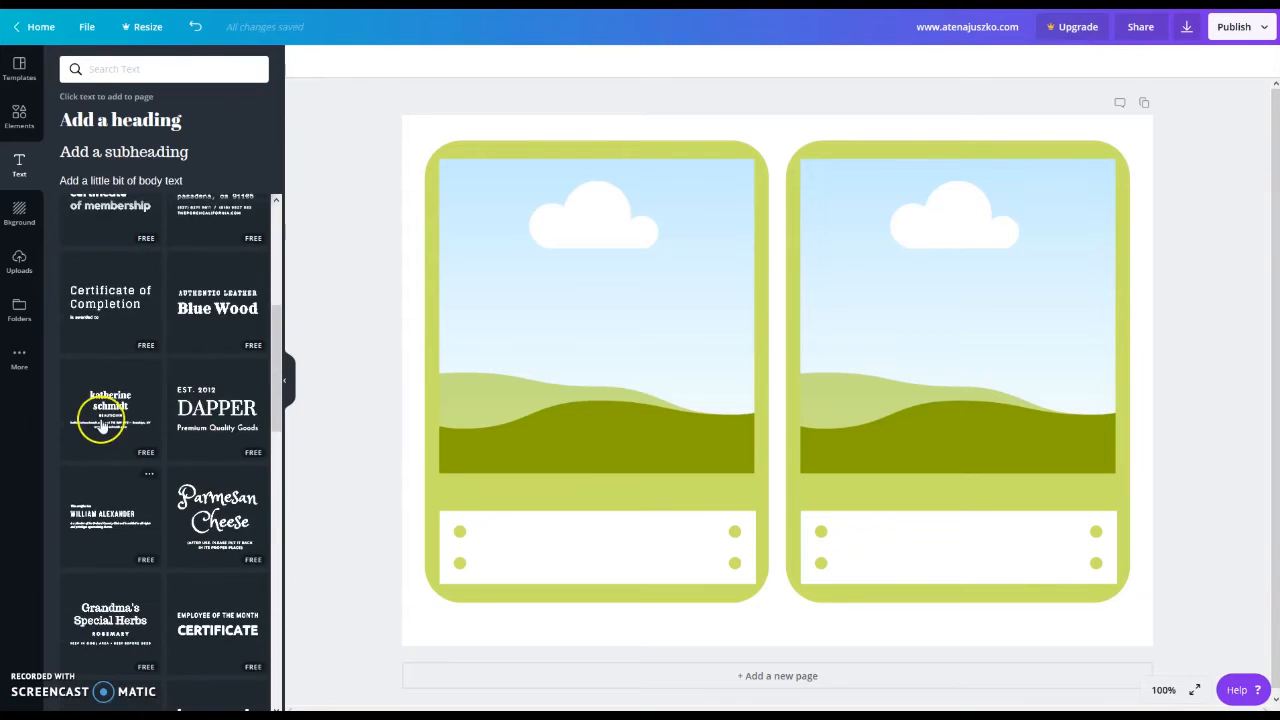
pyautogui.scroll(8, 120, 395)
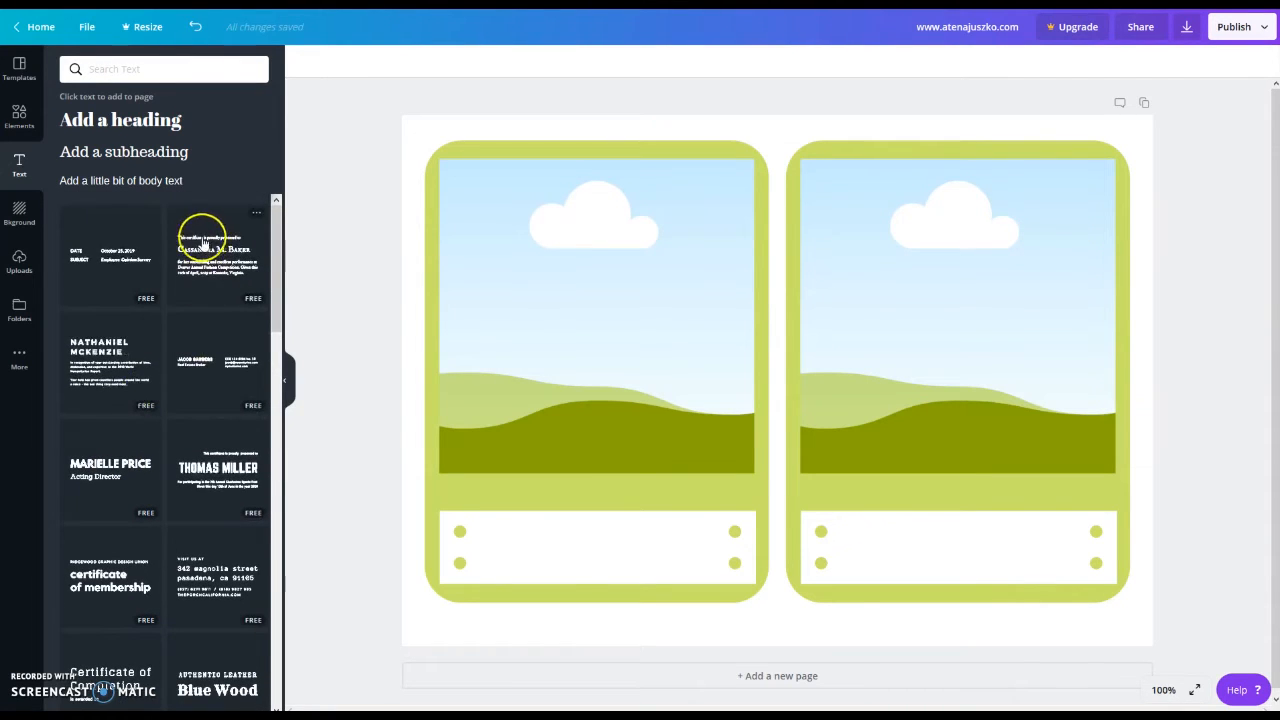
pyautogui.click(102, 151)
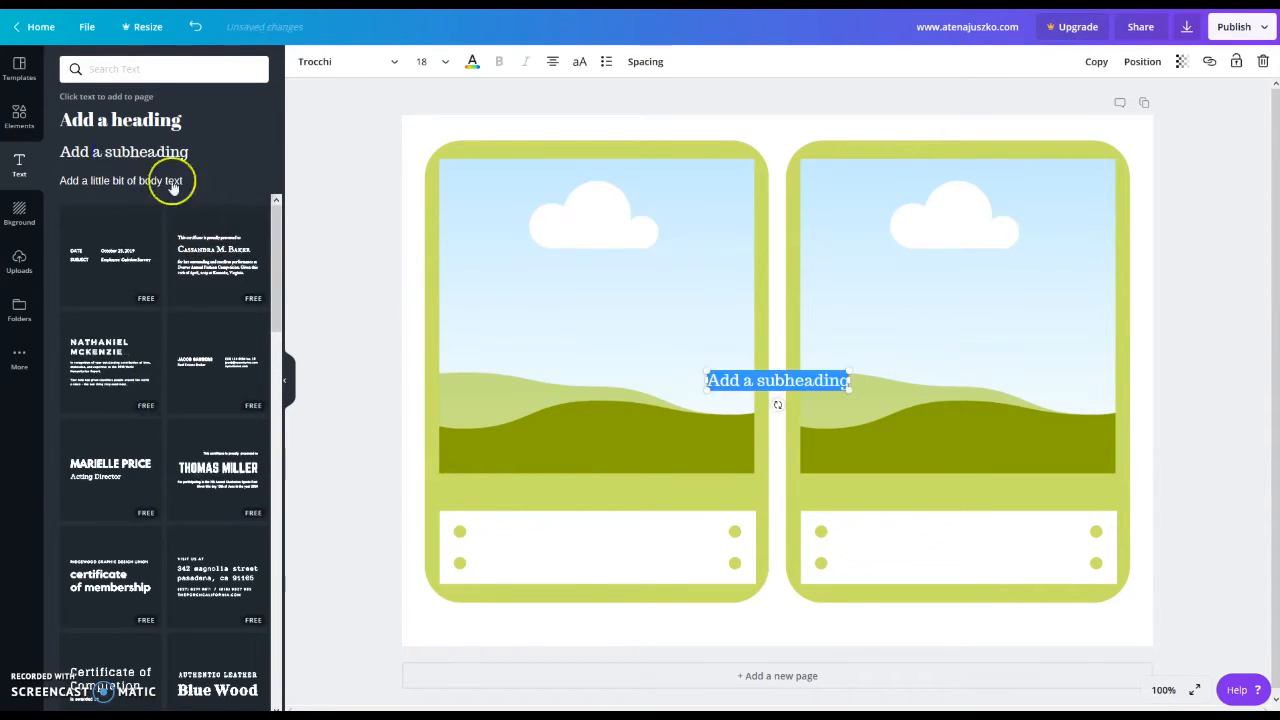
pyautogui.click(285, 378)
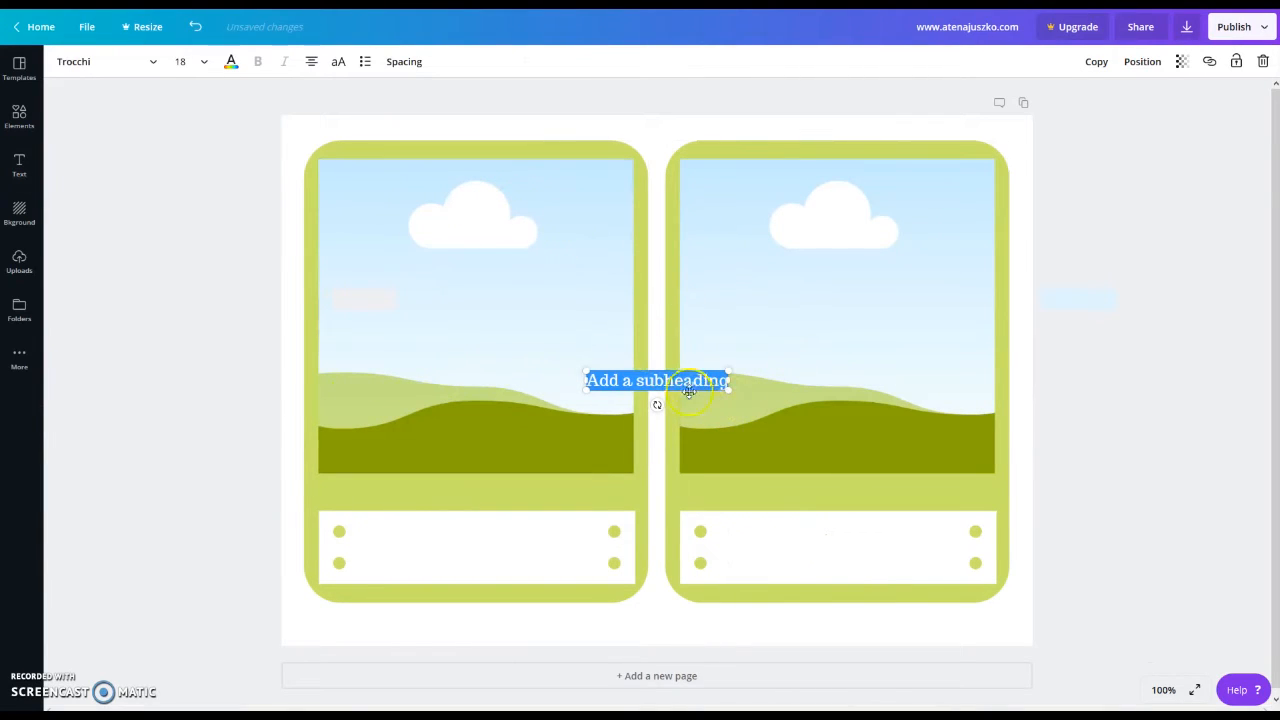
# - Move the subheading onto the left card's label strip and widen its box to about 421, spanning between the corner dots
pyautogui.moveTo(680, 380); pyautogui.dragTo(489, 531)
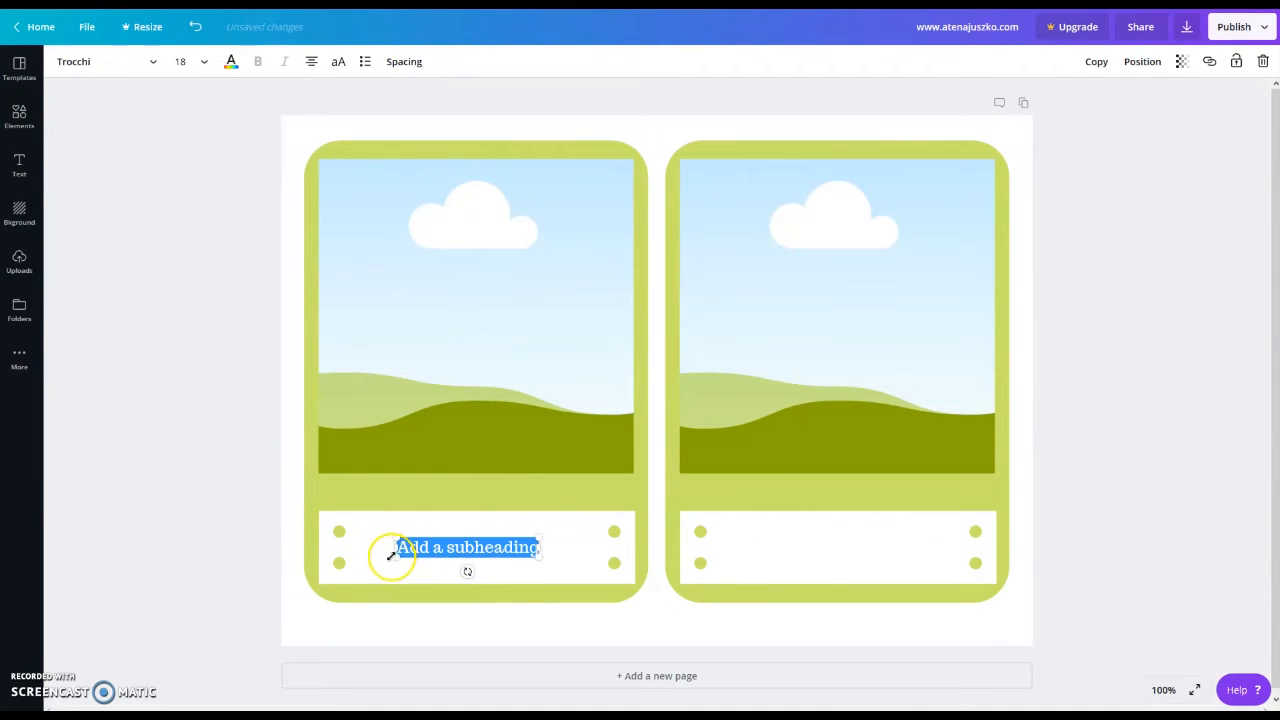
pyautogui.moveTo(396, 549); pyautogui.dragTo(332, 549)
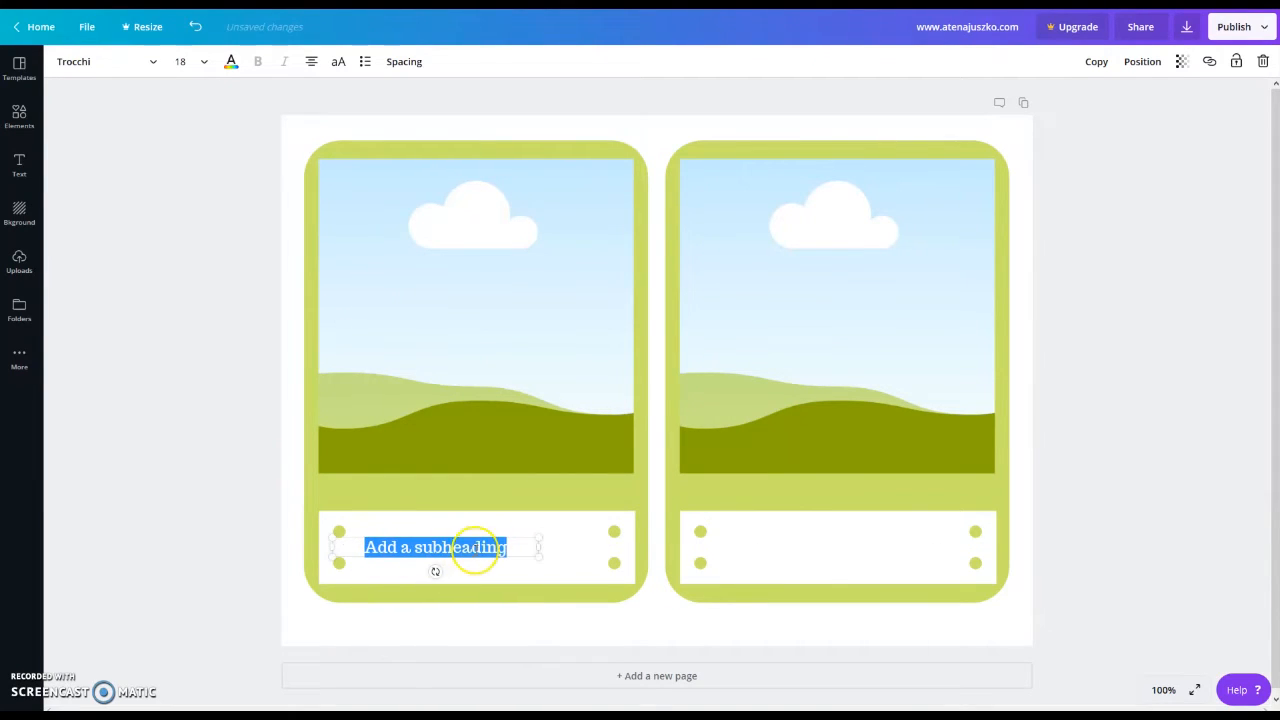
pyautogui.moveTo(539, 547); pyautogui.dragTo(612, 549)
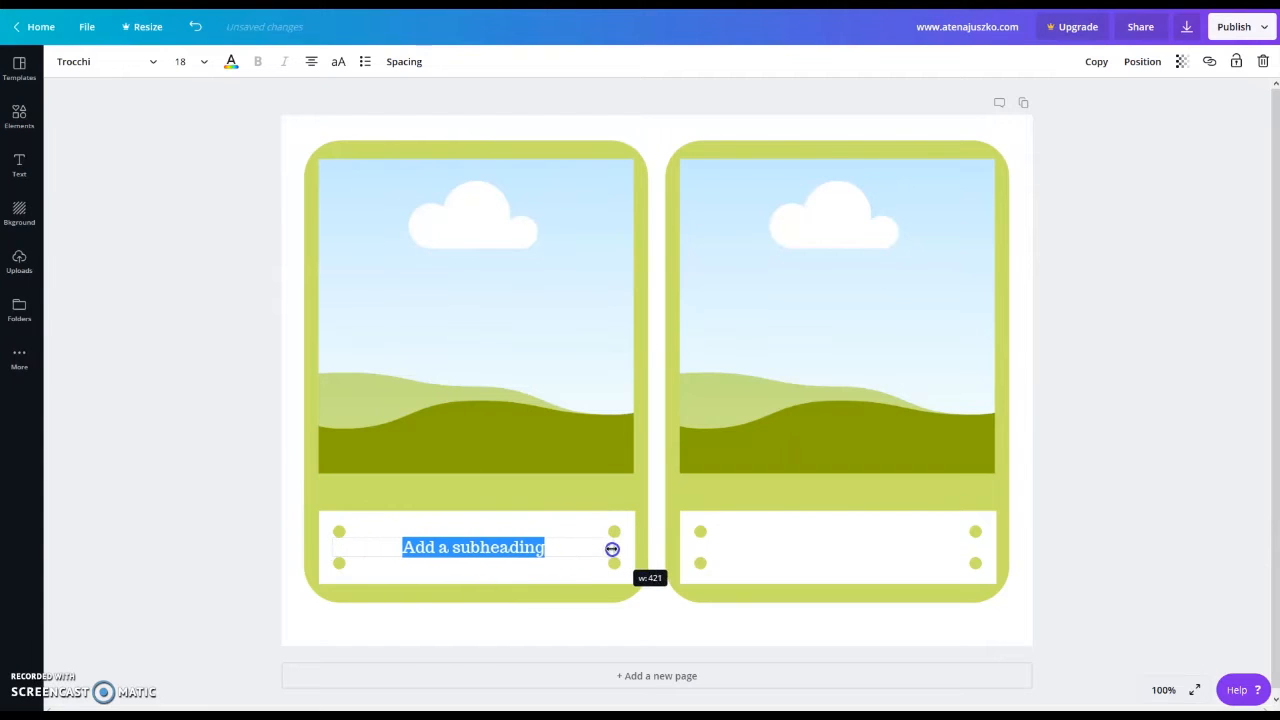
pyautogui.click(496, 547)
pyautogui.click(487, 549)
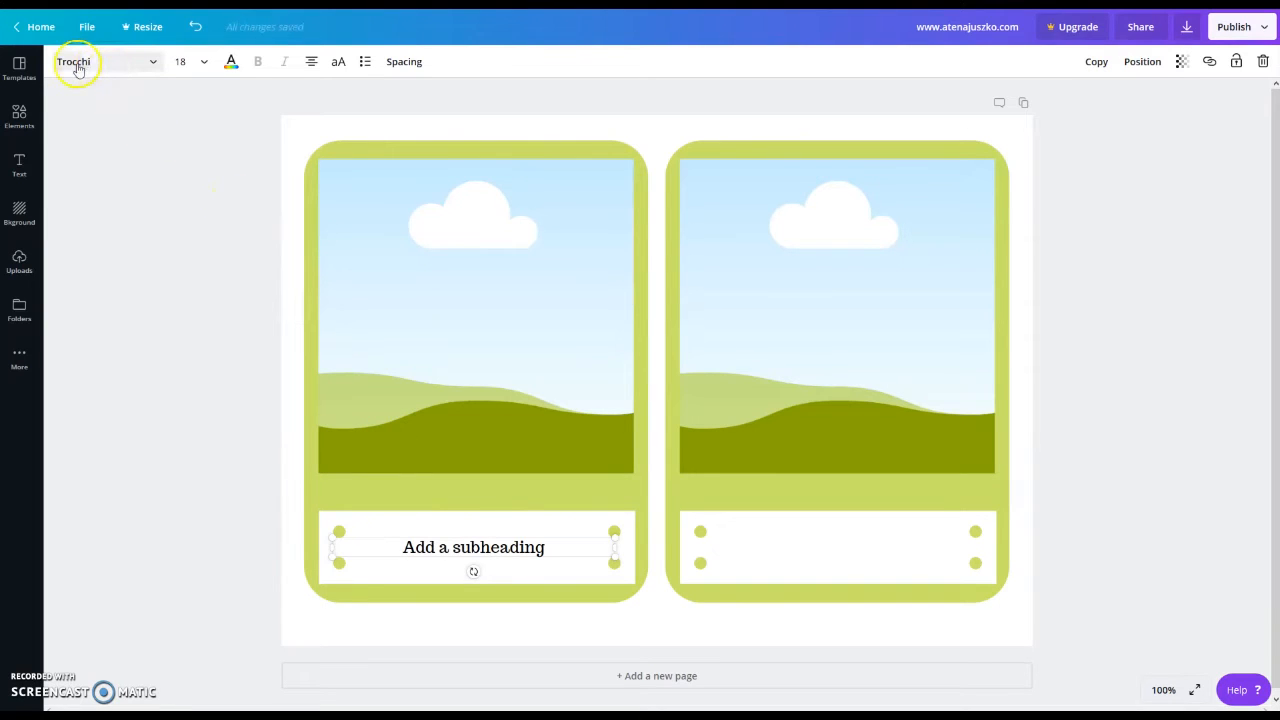
pyautogui.click(126, 64)
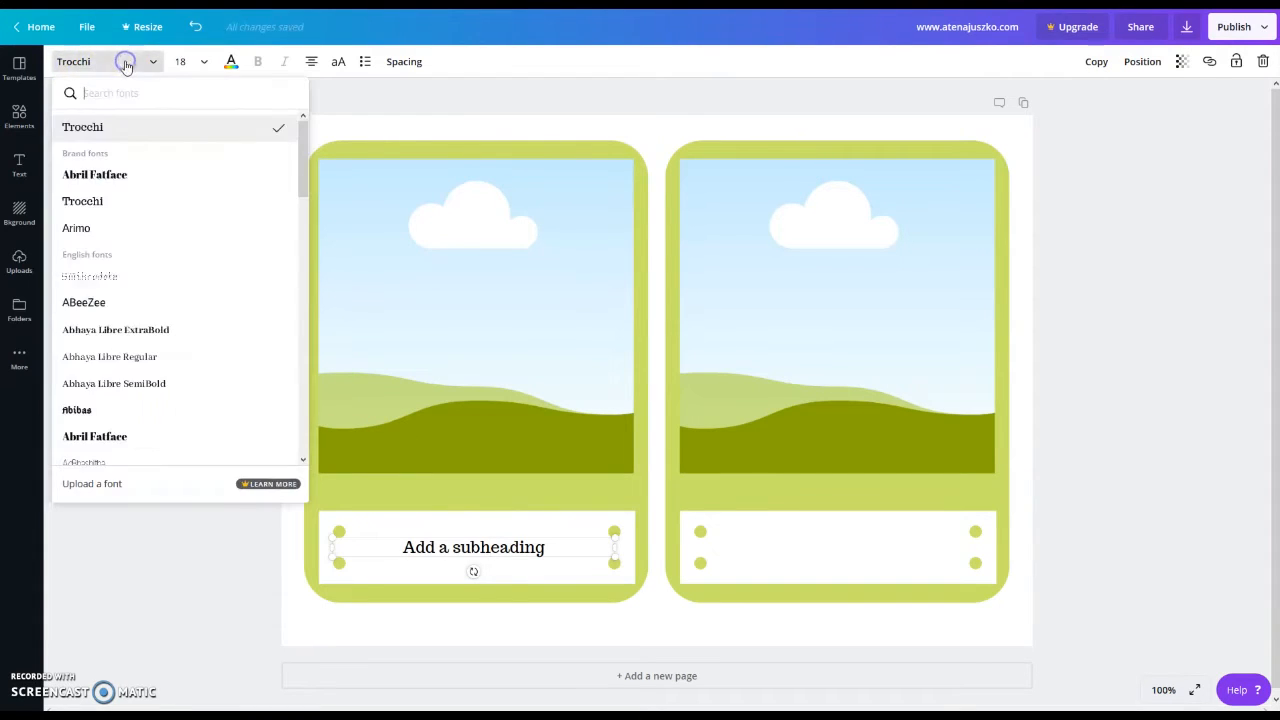
pyautogui.scroll(-5, 160, 175)
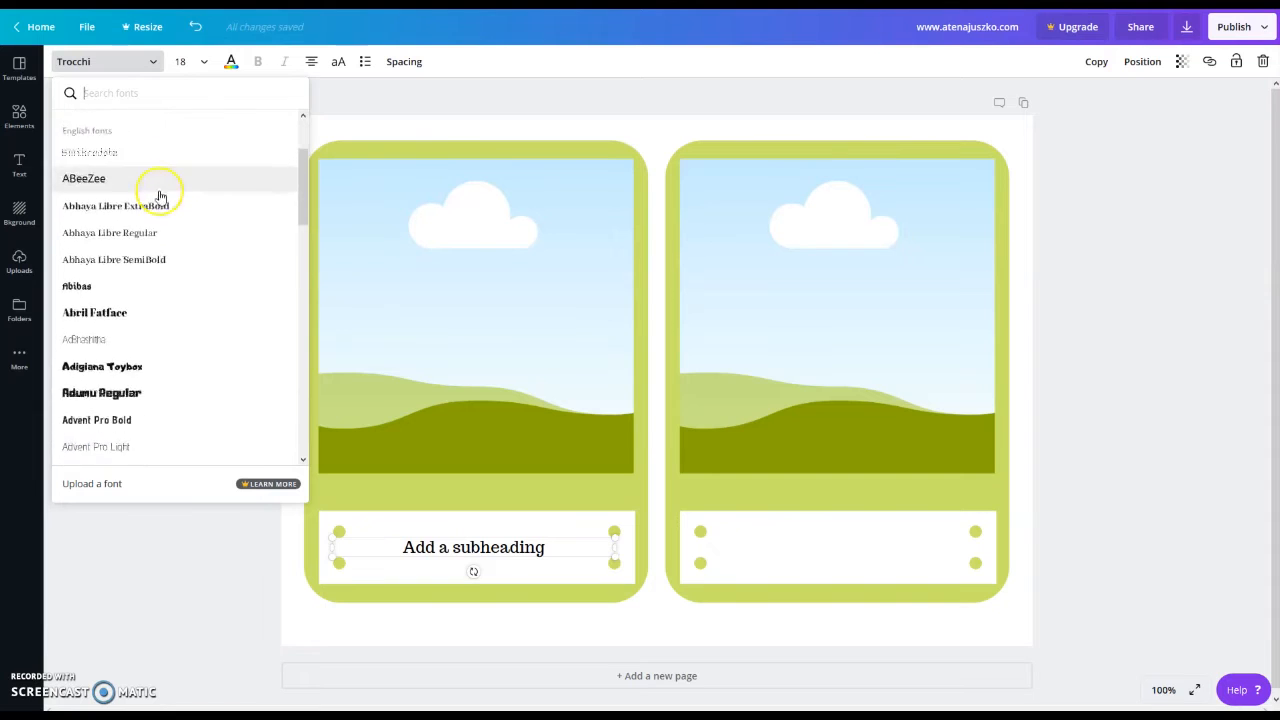
pyautogui.scroll(-10, 160, 210)
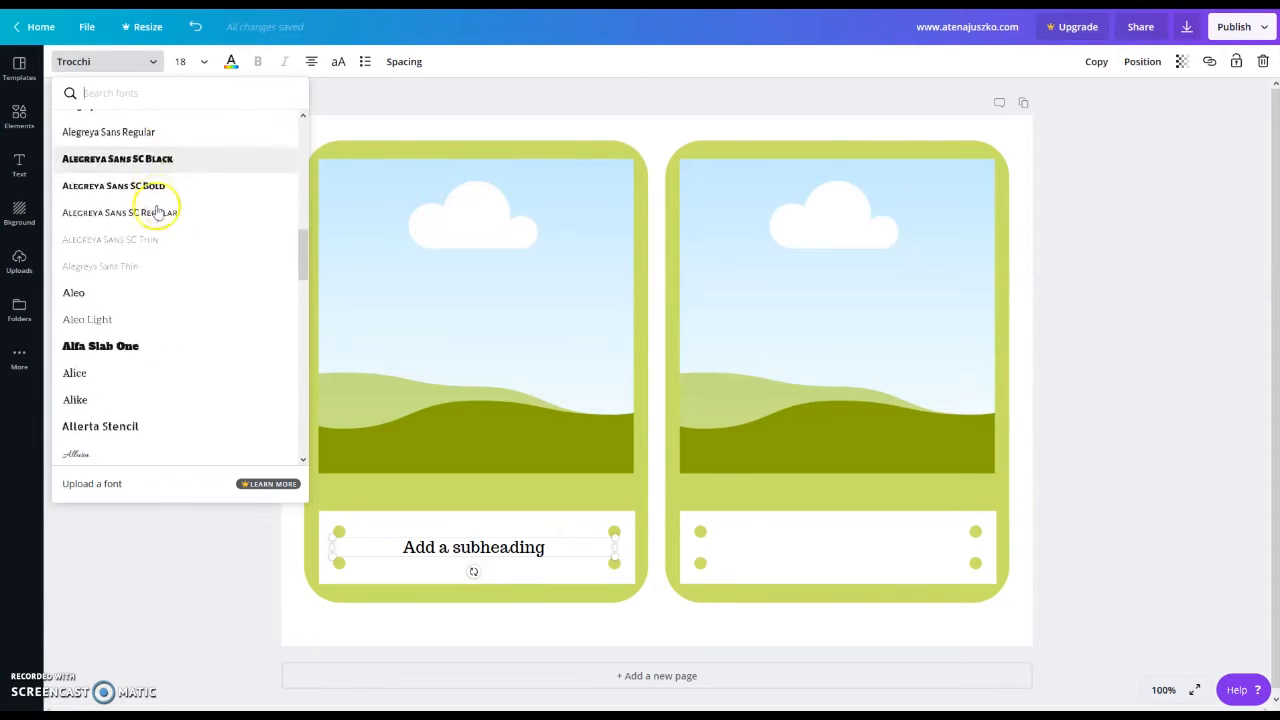
pyautogui.scroll(-4, 163, 237)
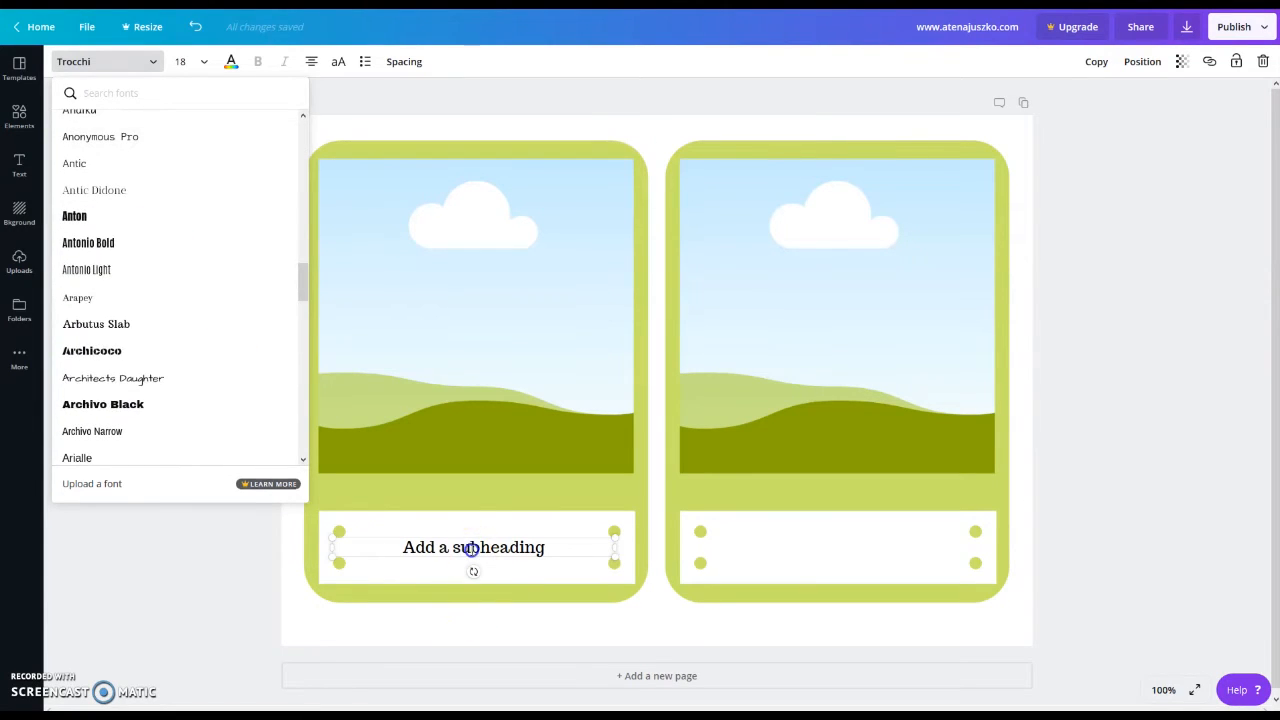
pyautogui.click(470, 548)
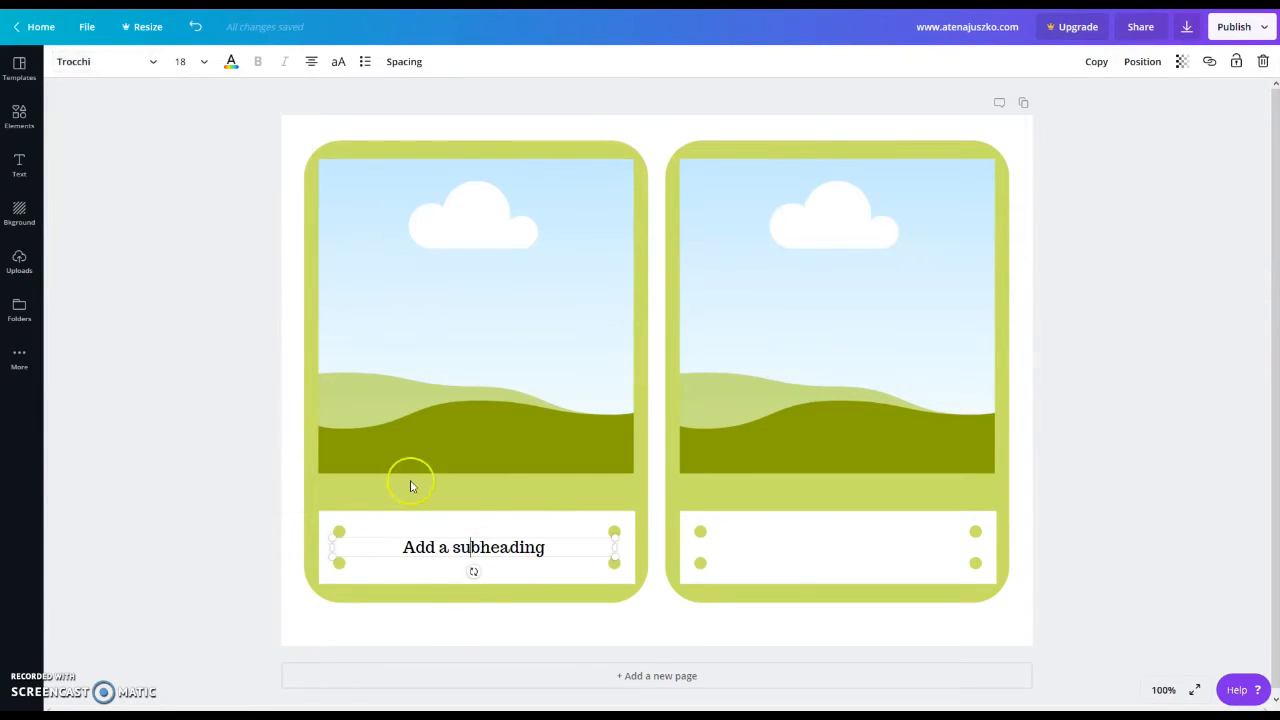
# - Search the fonts for "Ari" and set the left card's subheading text to Arialle
pyautogui.click(138, 64)
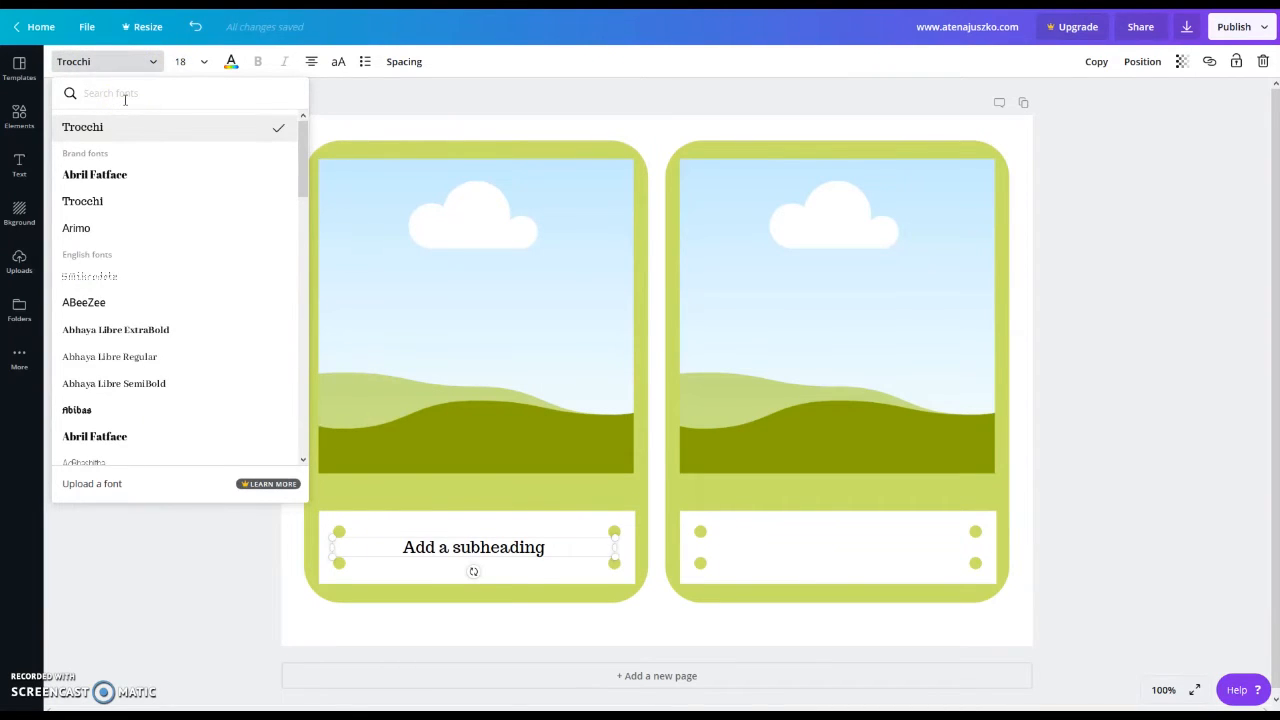
pyautogui.write('Ari')
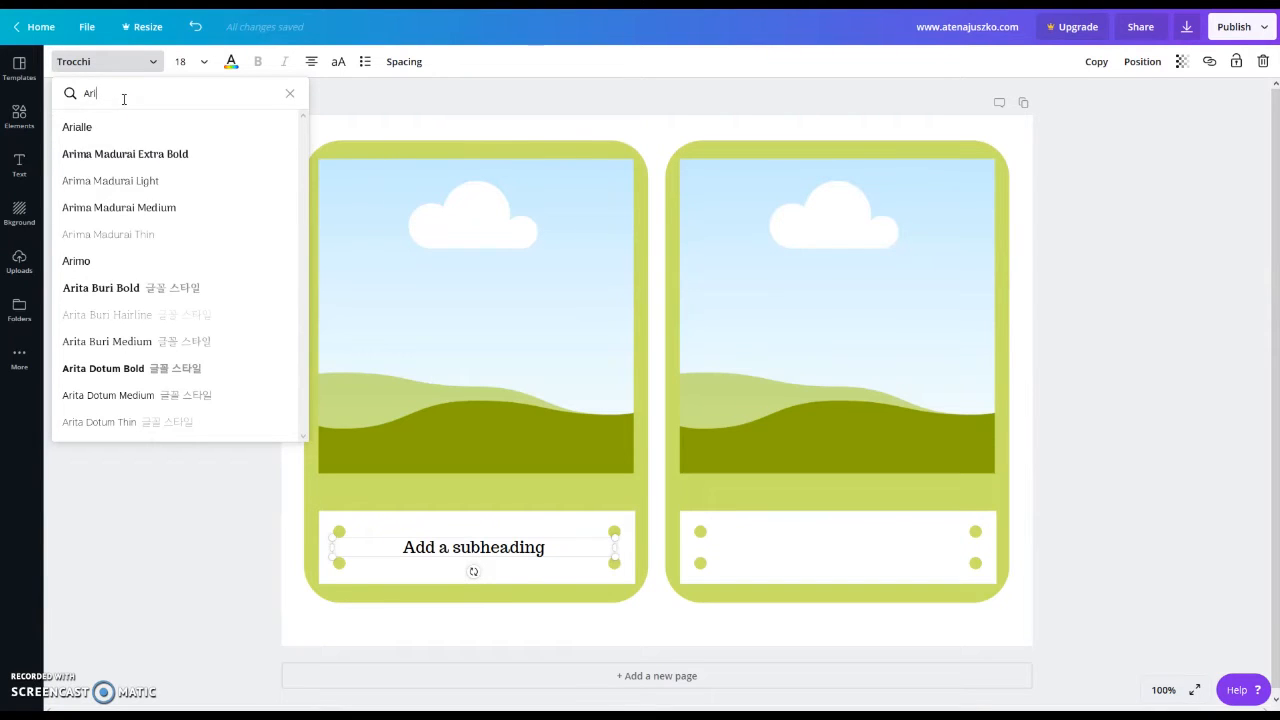
pyautogui.click(79, 129)
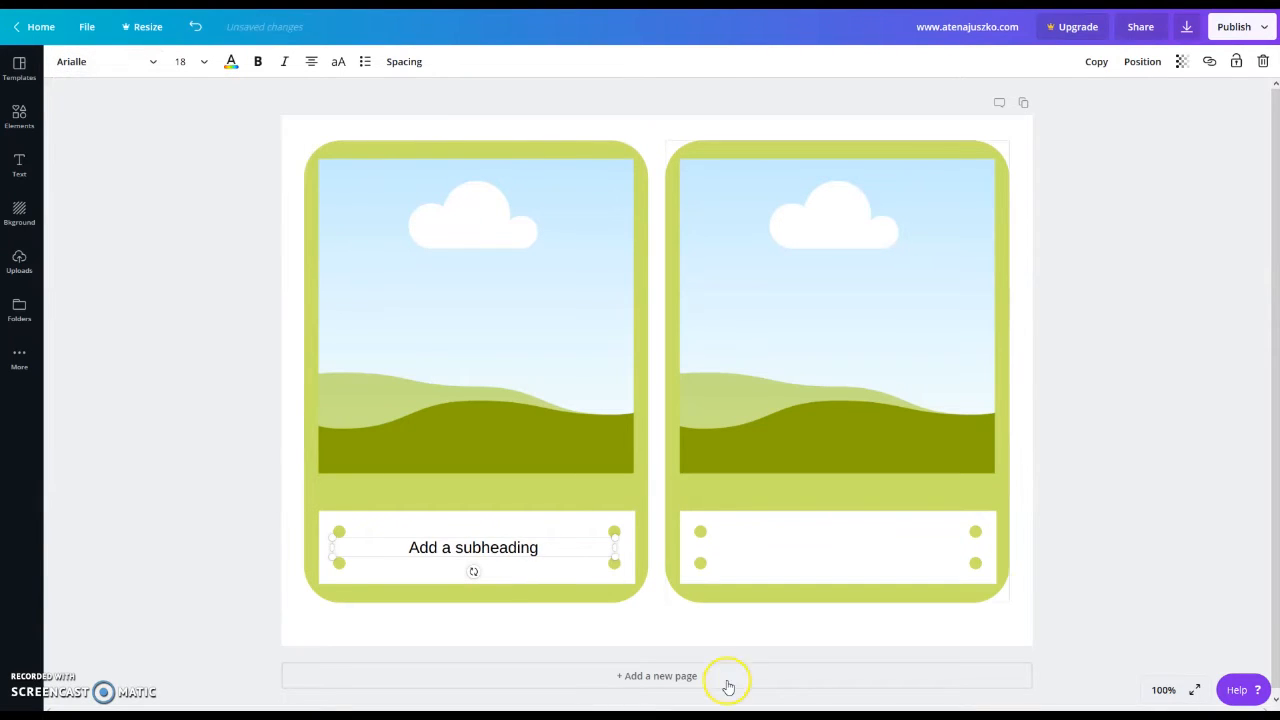
pyautogui.click(543, 547)
pyautogui.moveTo(543, 547); pyautogui.dragTo(400, 549)
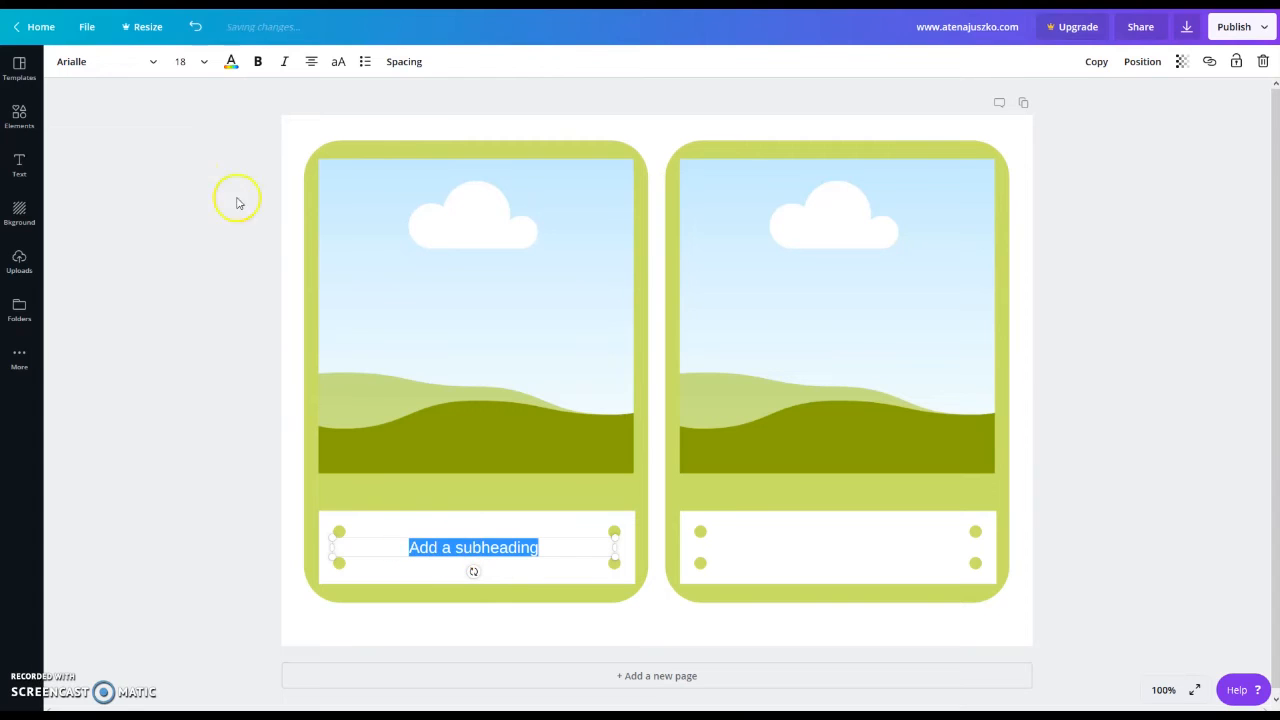
pyautogui.click(153, 61)
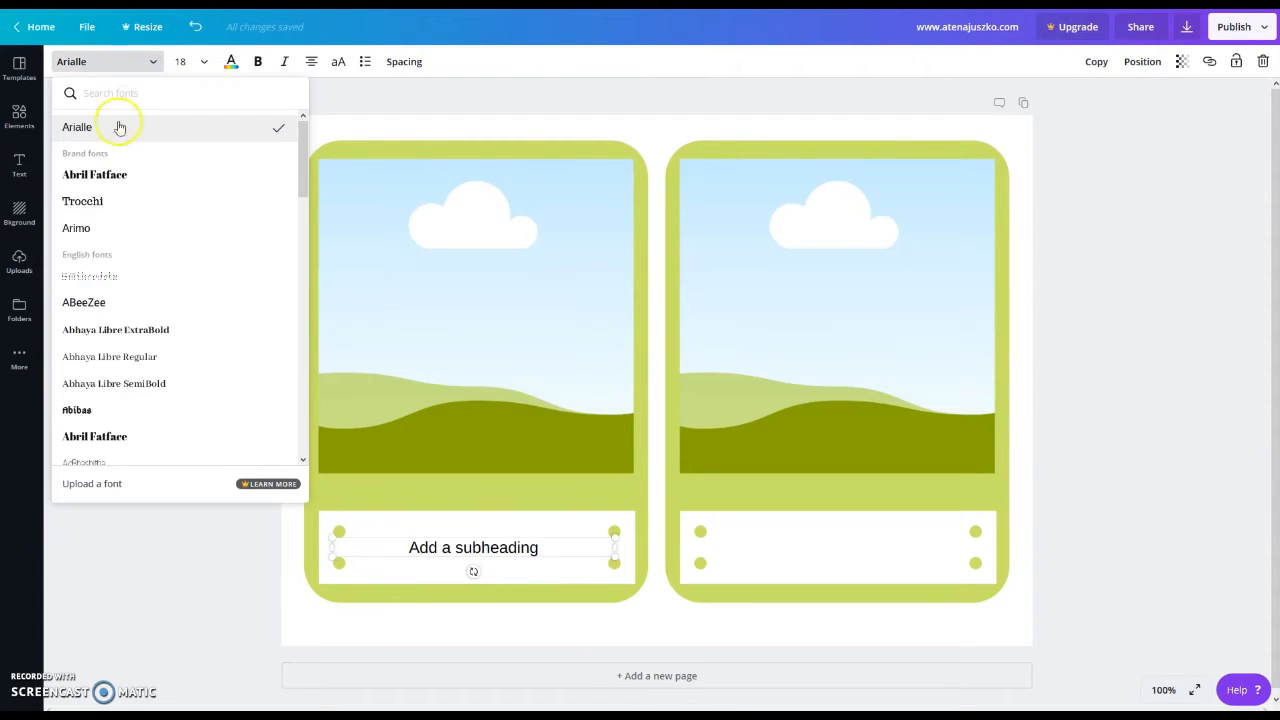
pyautogui.click(114, 135)
pyautogui.click(468, 548)
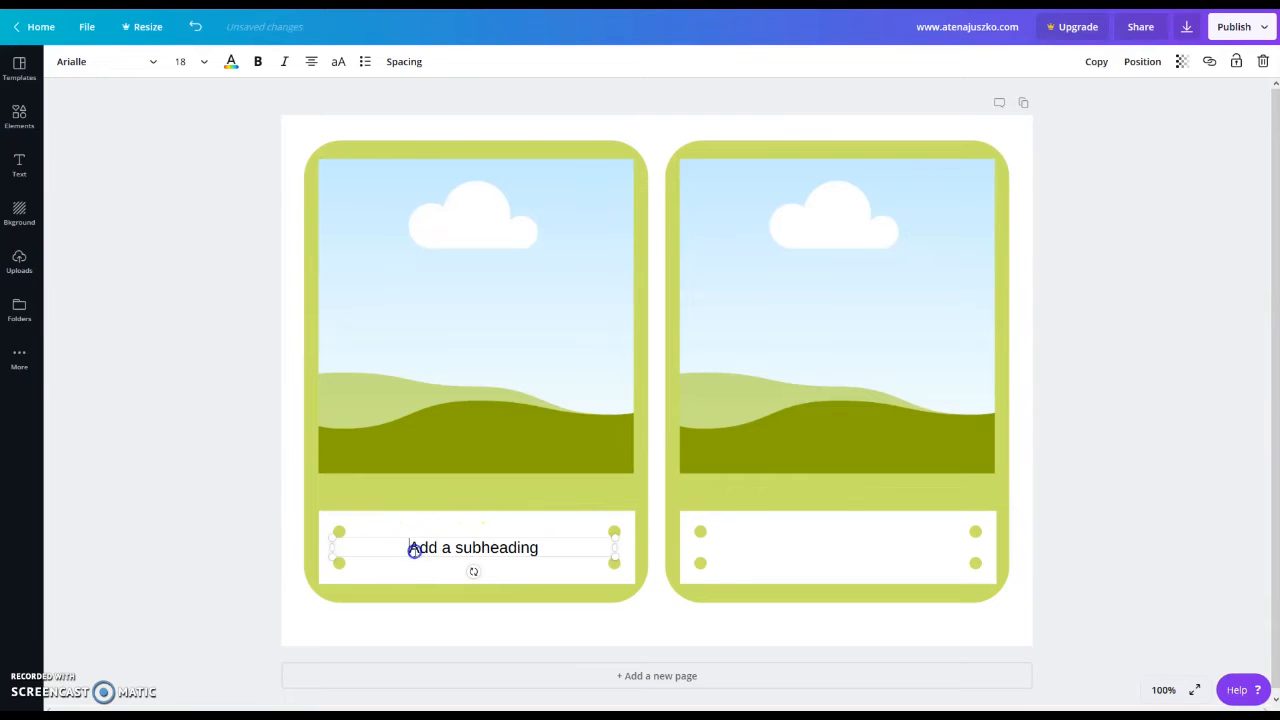
# - Set the subheading's font size to 42 and replace its text with LABEL
pyautogui.moveTo(407, 548); pyautogui.dragTo(558, 552)
pyautogui.click(197, 61)
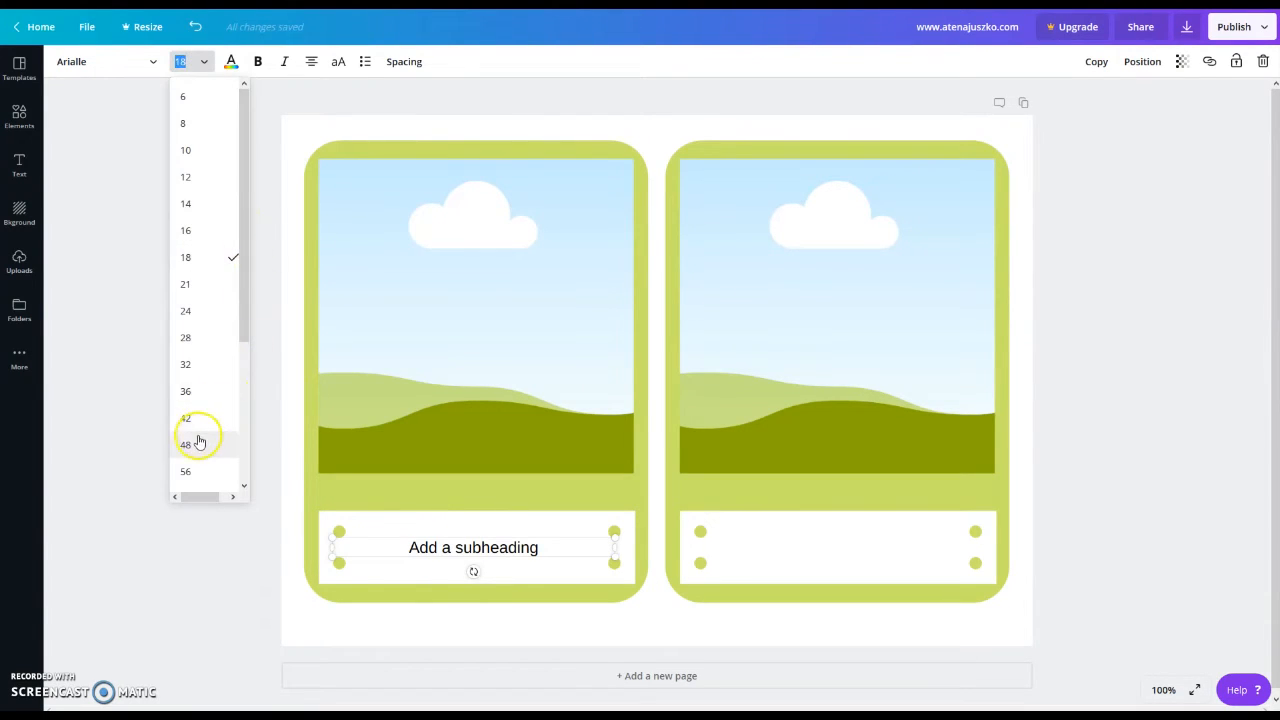
pyautogui.click(186, 418)
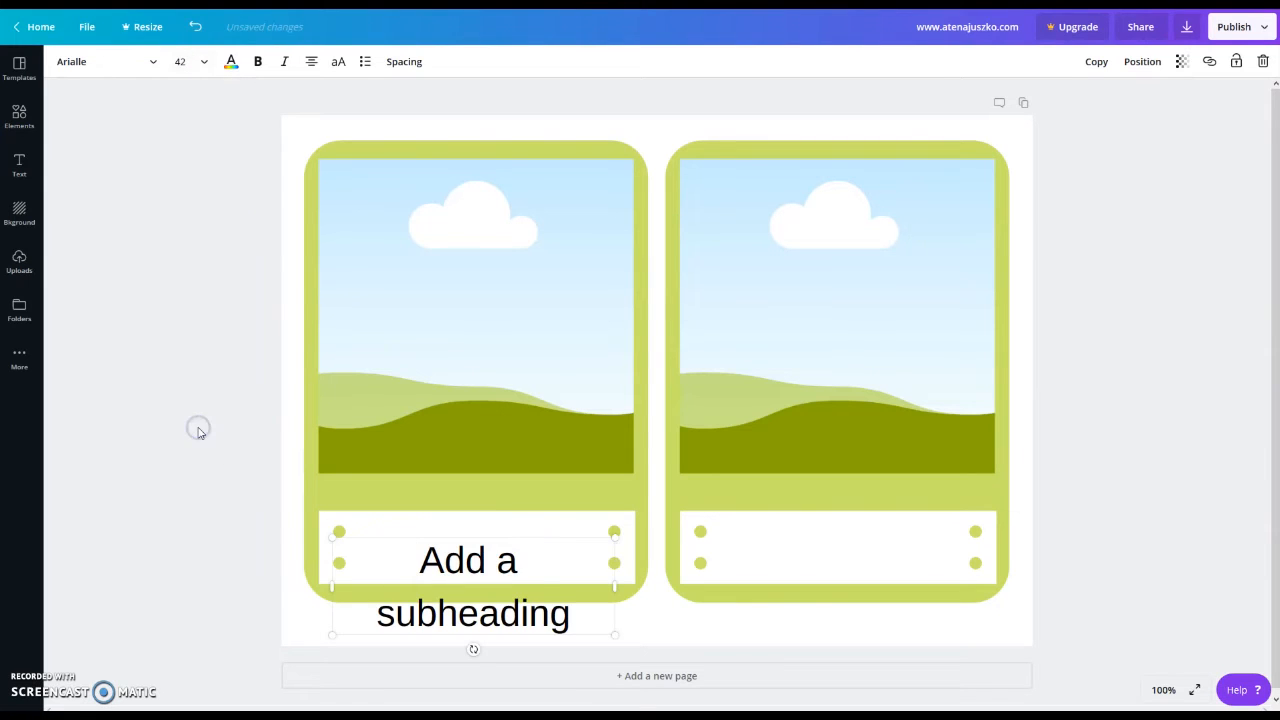
pyautogui.moveTo(569, 612); pyautogui.dragTo(413, 550)
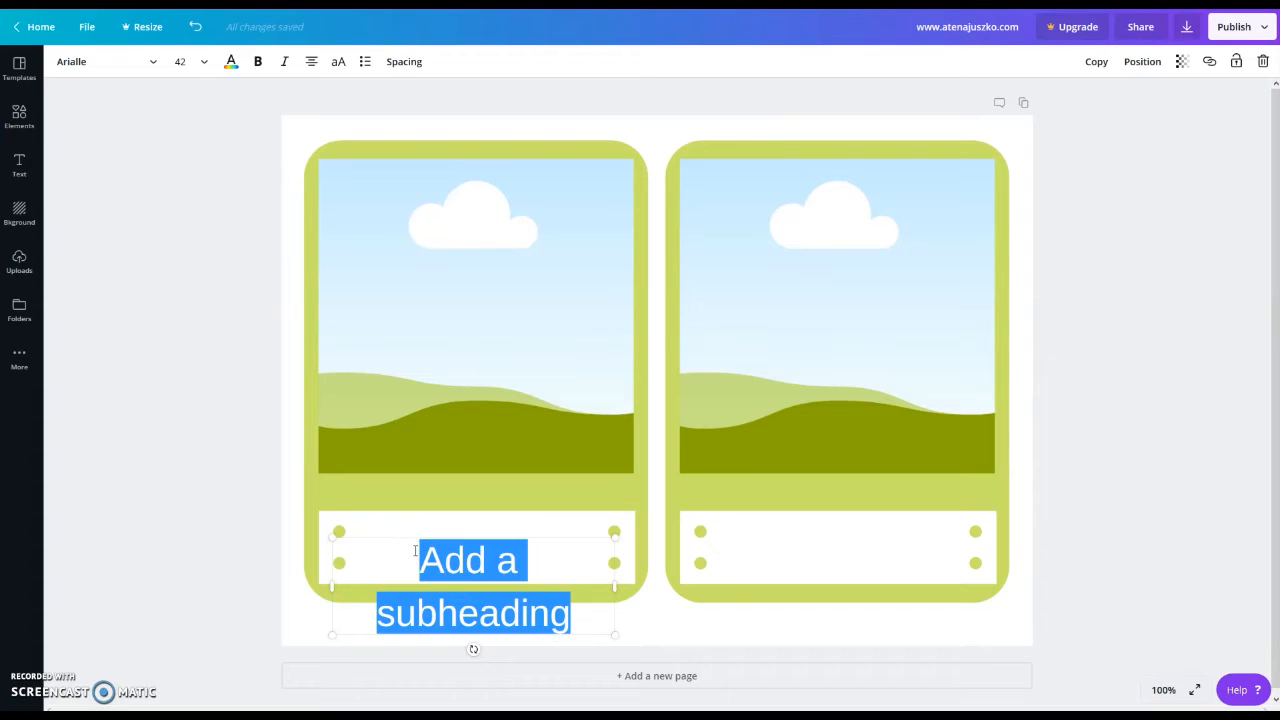
pyautogui.write('LABEL')
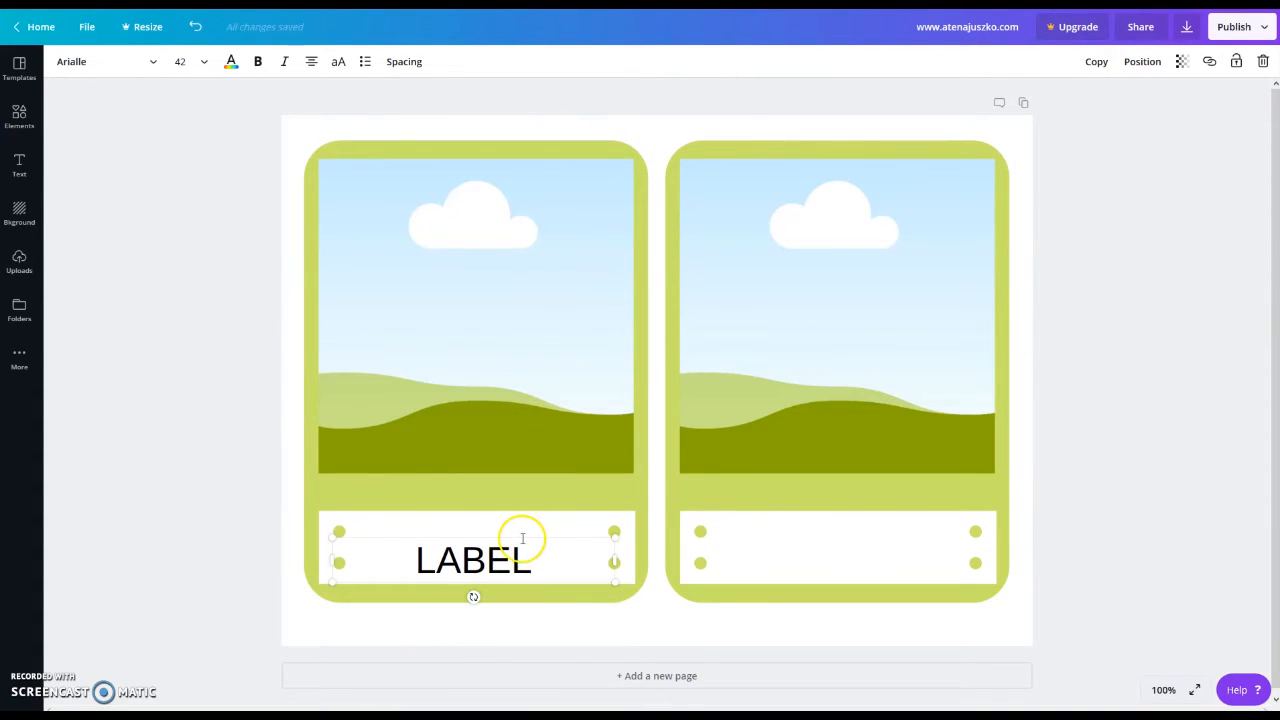
# - Move the LABEL text up to centre it vertically between the corner dots of the left card's strip
pyautogui.click(437, 561)
pyautogui.moveTo(440, 536)
pyautogui.mouseDown()
pyautogui.moveTo(428, 526)
pyautogui.moveTo(441, 526)
pyautogui.mouseUp()
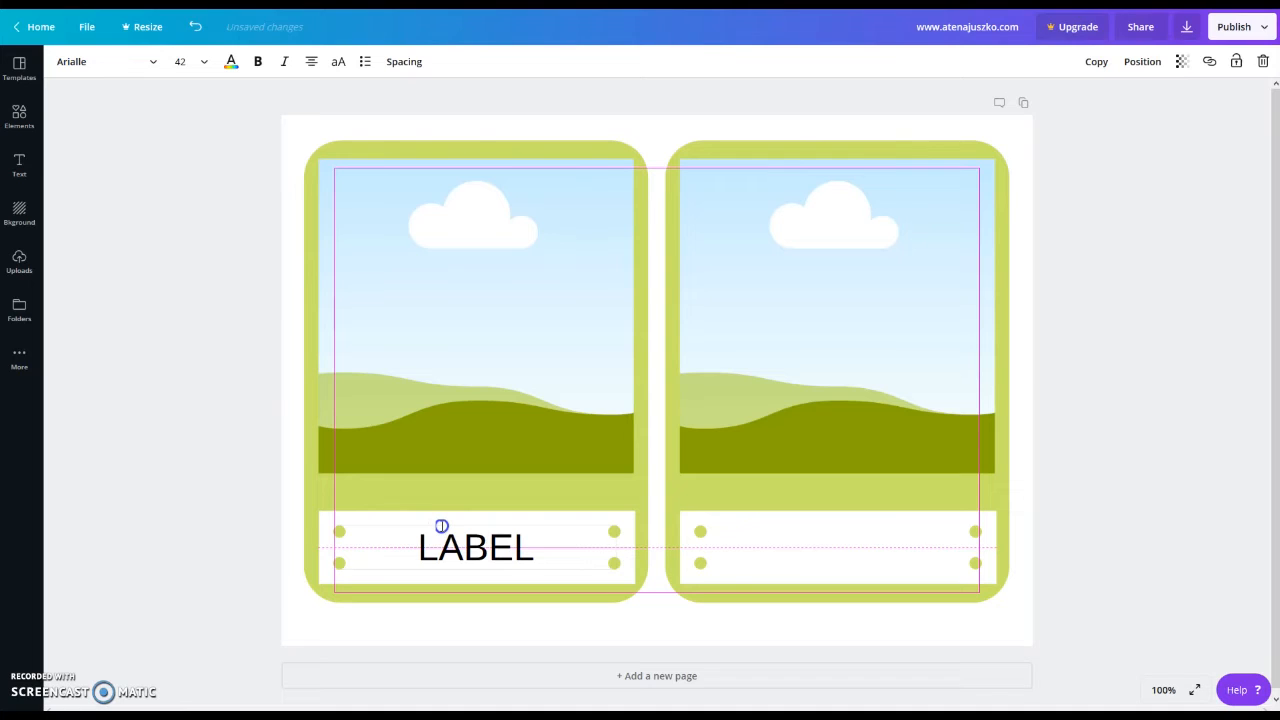
pyautogui.moveTo(441, 526); pyautogui.dragTo(437, 517)
pyautogui.click(211, 446)
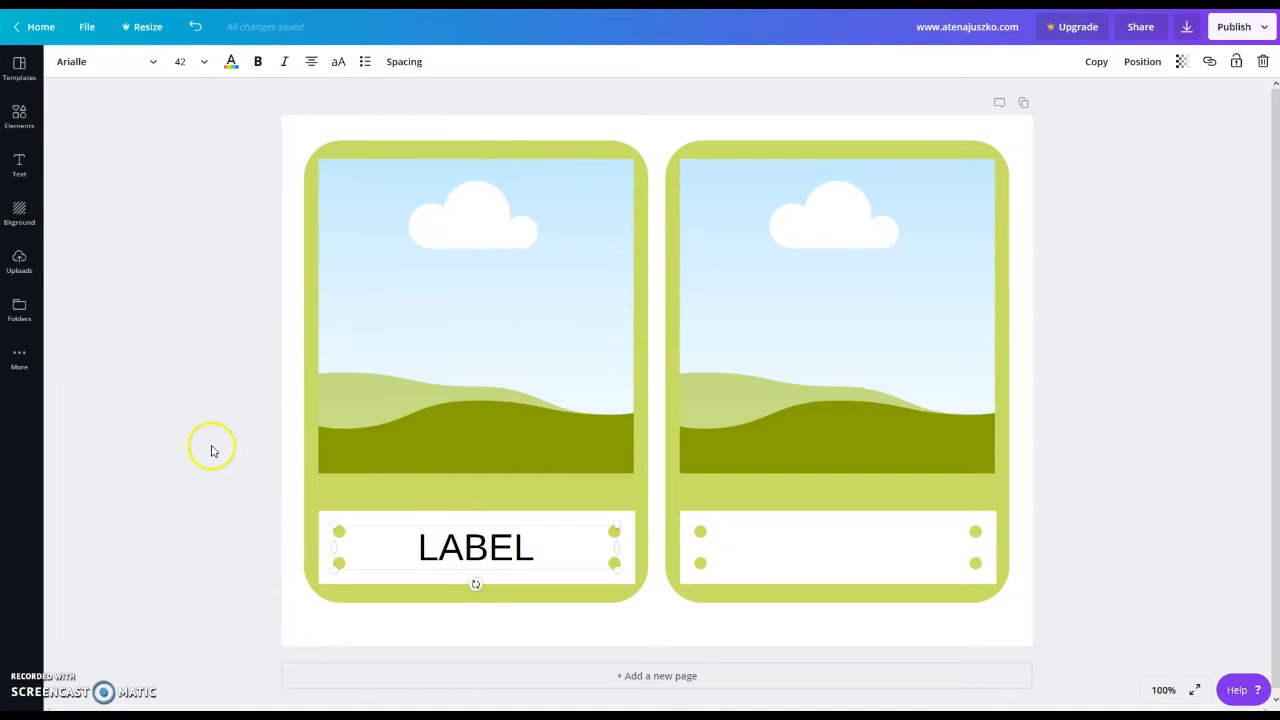
# - Try out bold and italic on the LABEL text, ending with both styles applied
pyautogui.click(477, 547)
pyautogui.moveTo(534, 551); pyautogui.dragTo(425, 552)
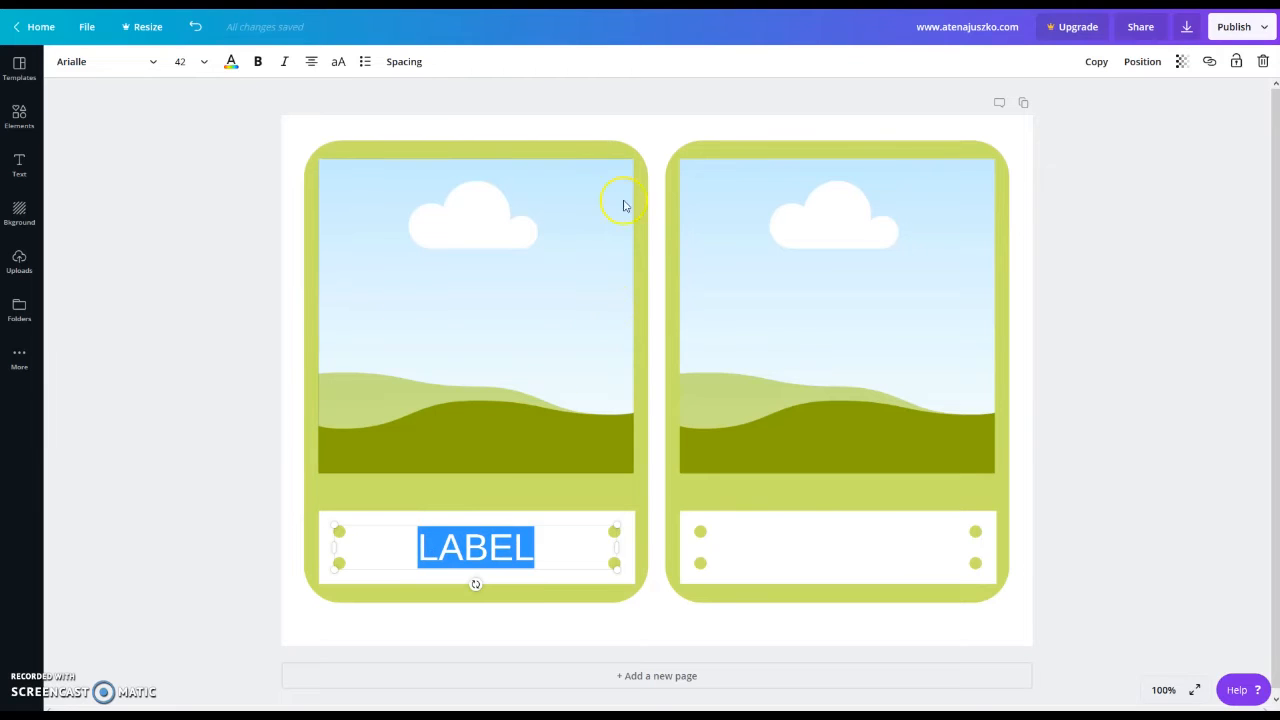
pyautogui.click(282, 63)
pyautogui.click(257, 62)
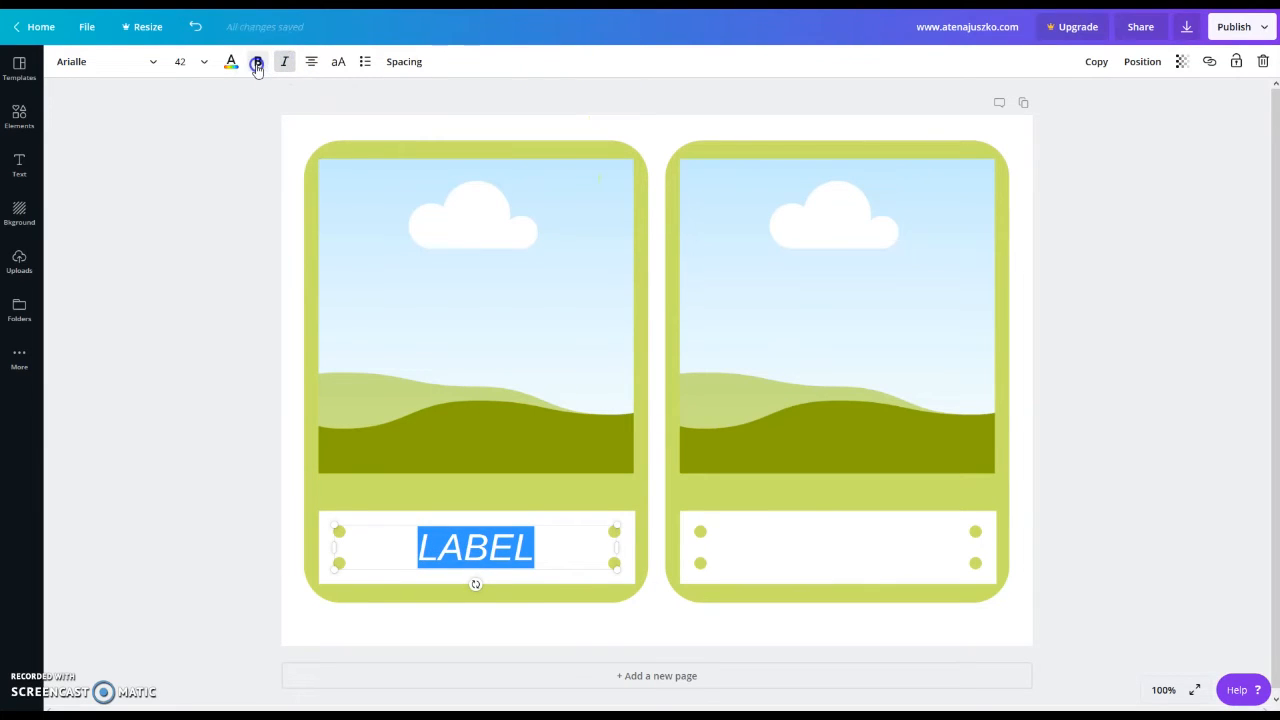
pyautogui.click(257, 62)
pyautogui.click(258, 64)
pyautogui.click(283, 61)
pyautogui.click(255, 63)
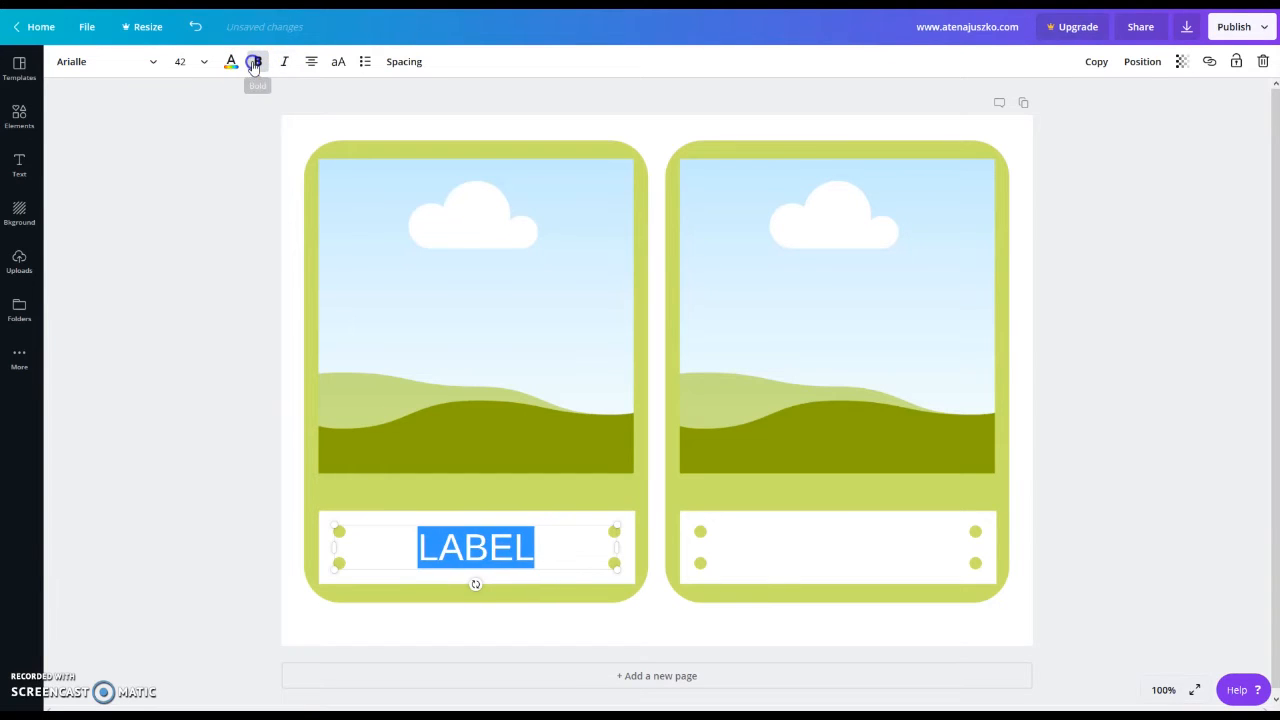
pyautogui.click(283, 61)
pyautogui.click(257, 62)
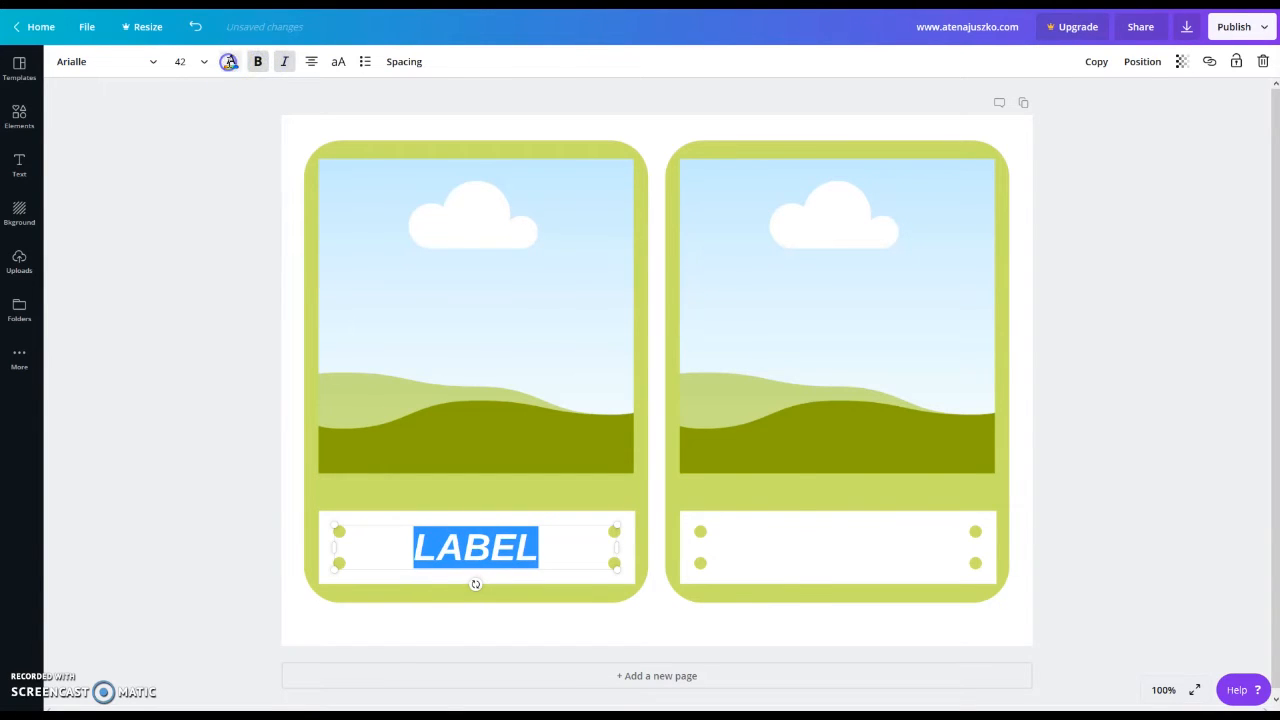
# - Recolour the LABEL text to the cards' lime green
pyautogui.click(229, 61)
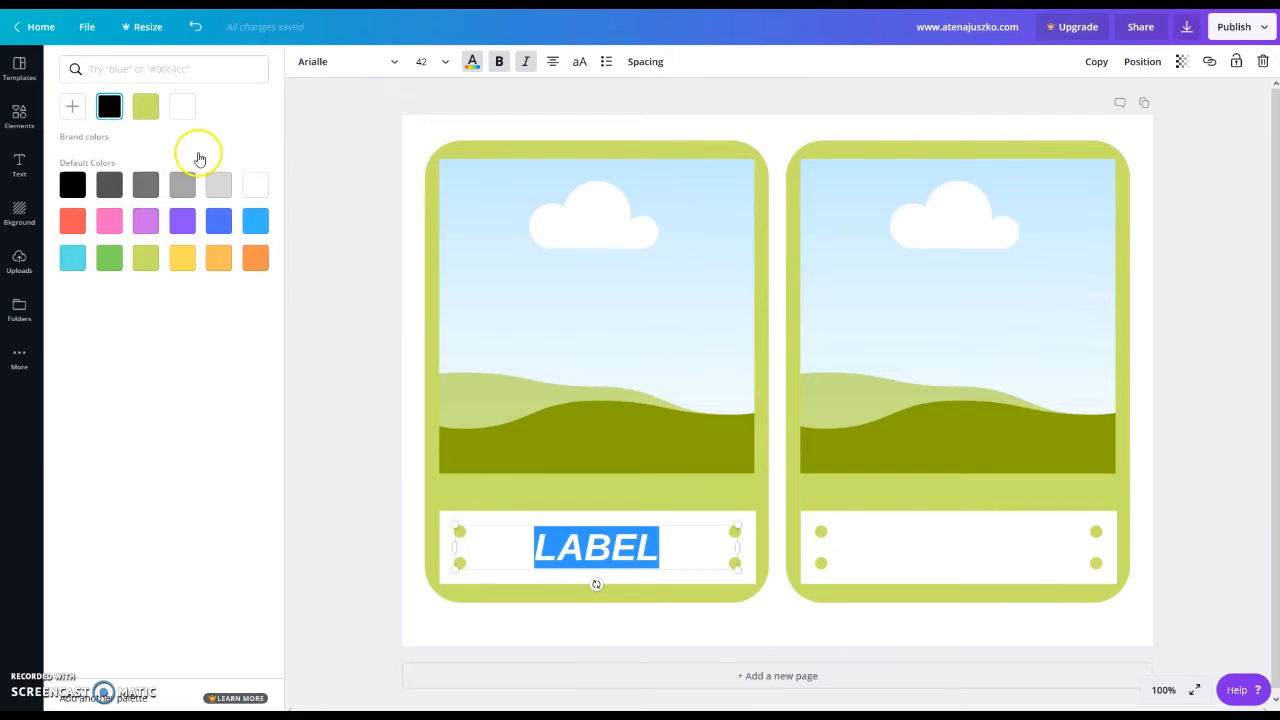
pyautogui.click(145, 106)
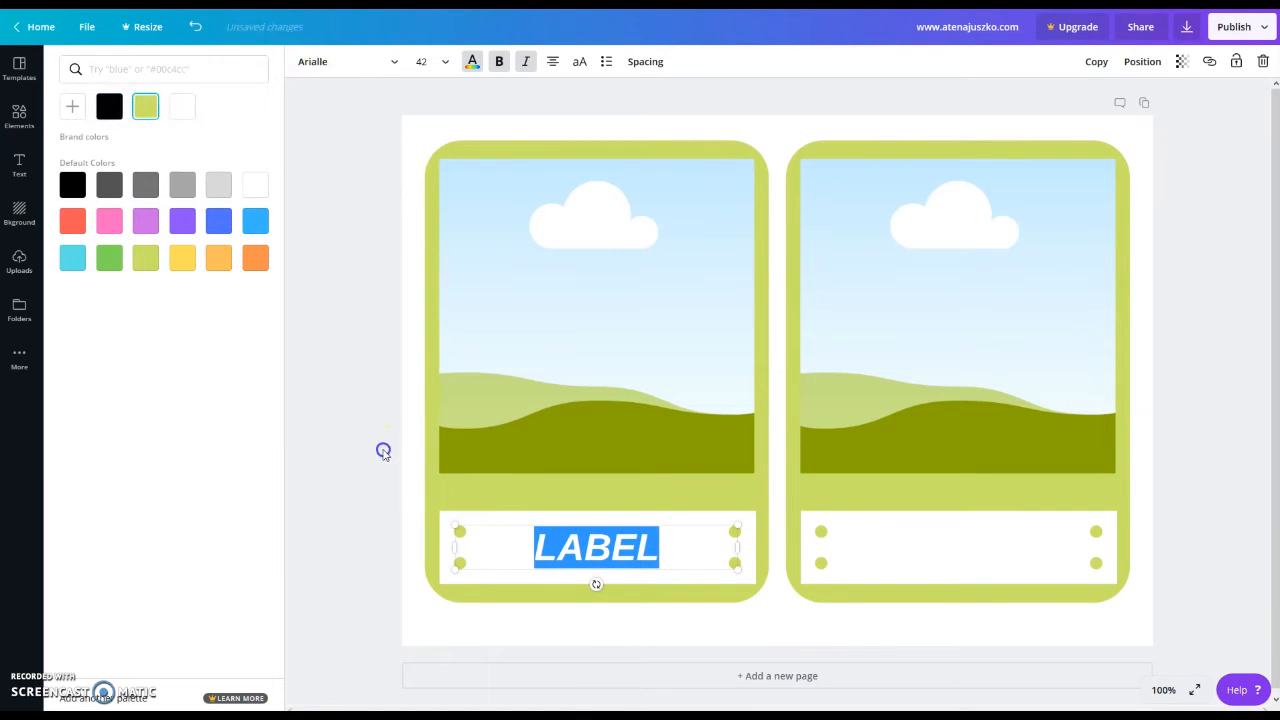
pyautogui.click(383, 451)
# - Remove the italic style from the LABEL text and keep it bold
pyautogui.click(611, 543)
pyautogui.moveTo(661, 555); pyautogui.dragTo(529, 537)
pyautogui.click(525, 62)
pyautogui.click(497, 62)
pyautogui.click(497, 62)
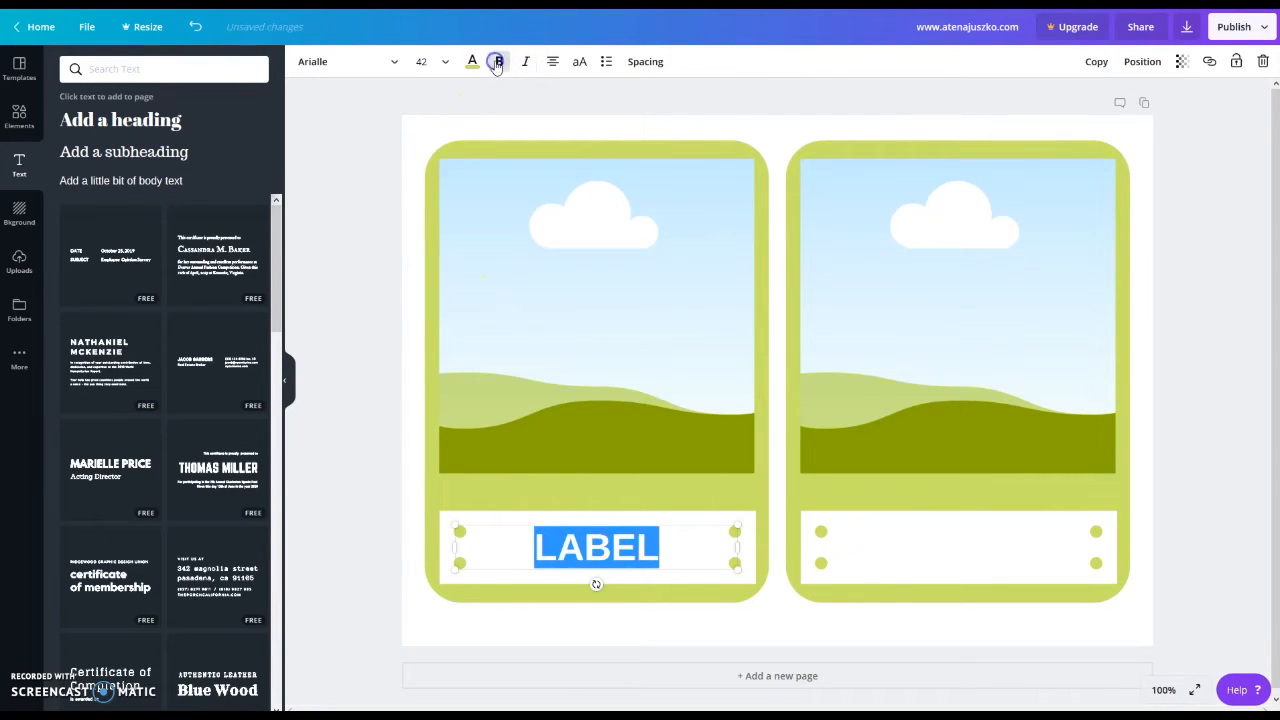
# - Recolour the LABEL text black, keep it bold, and collapse the text list
pyautogui.click(471, 61)
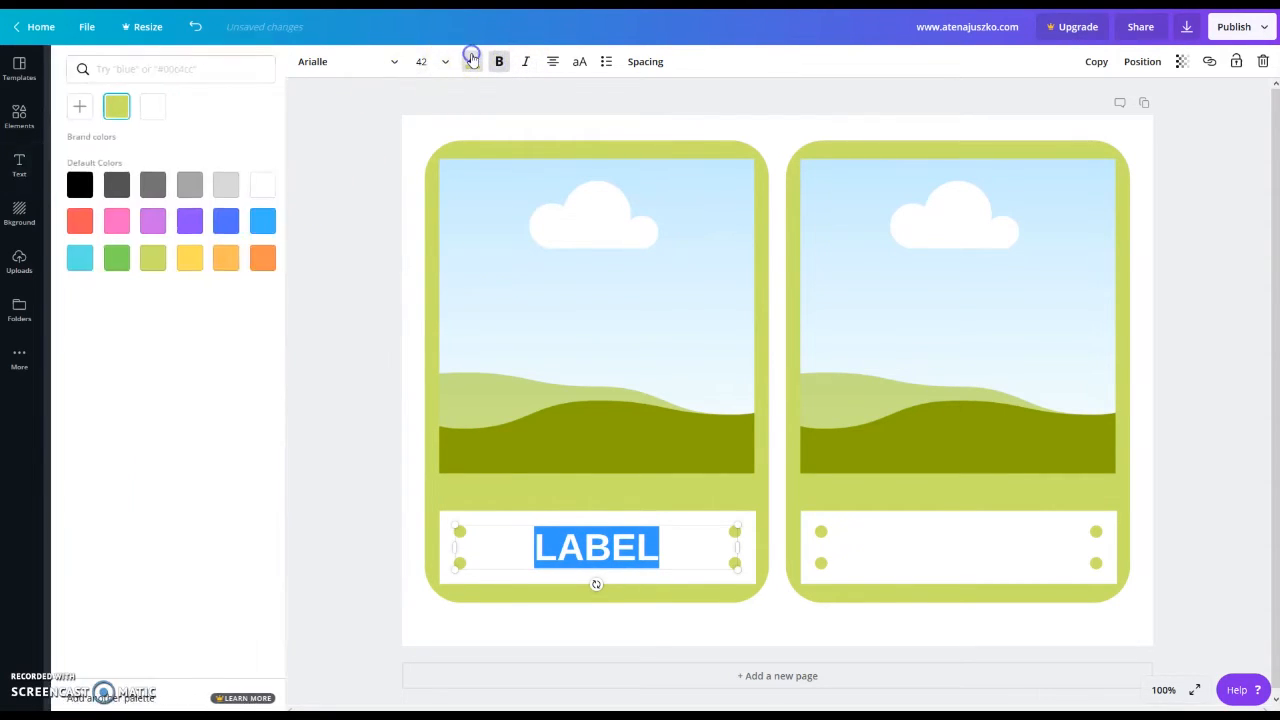
pyautogui.click(76, 186)
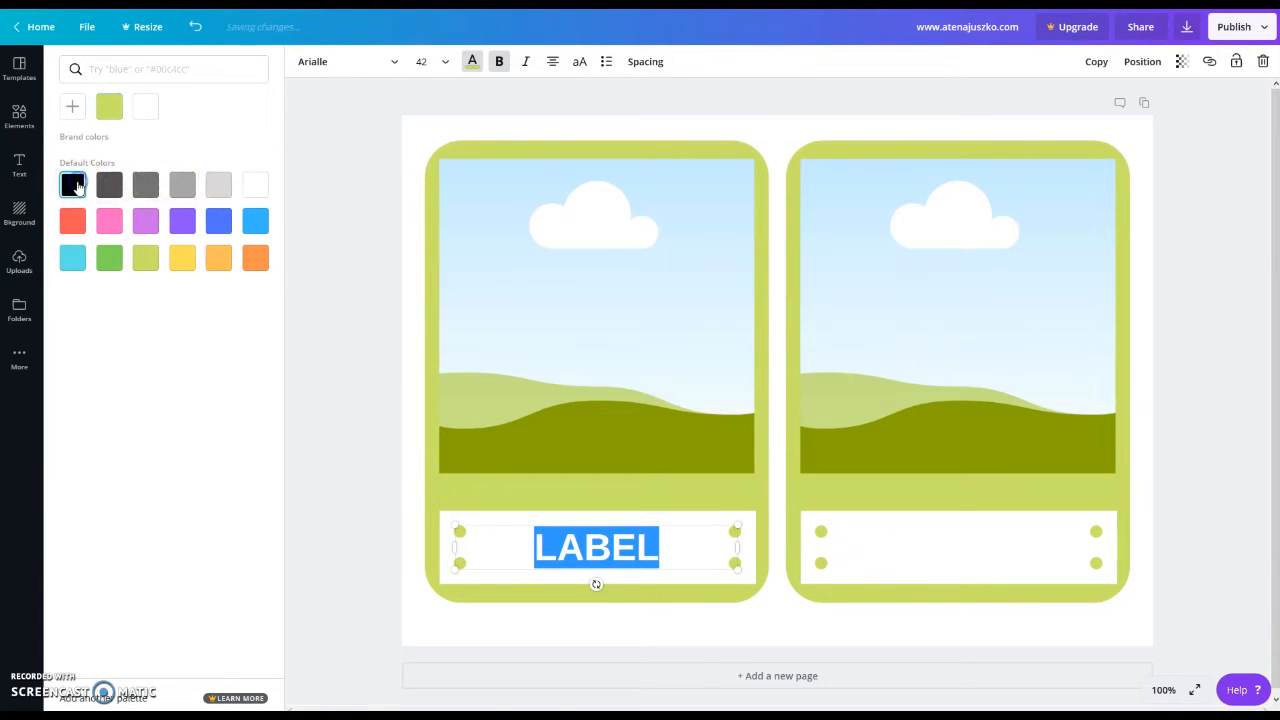
pyautogui.click(500, 62)
pyautogui.click(500, 62)
pyautogui.click(359, 298)
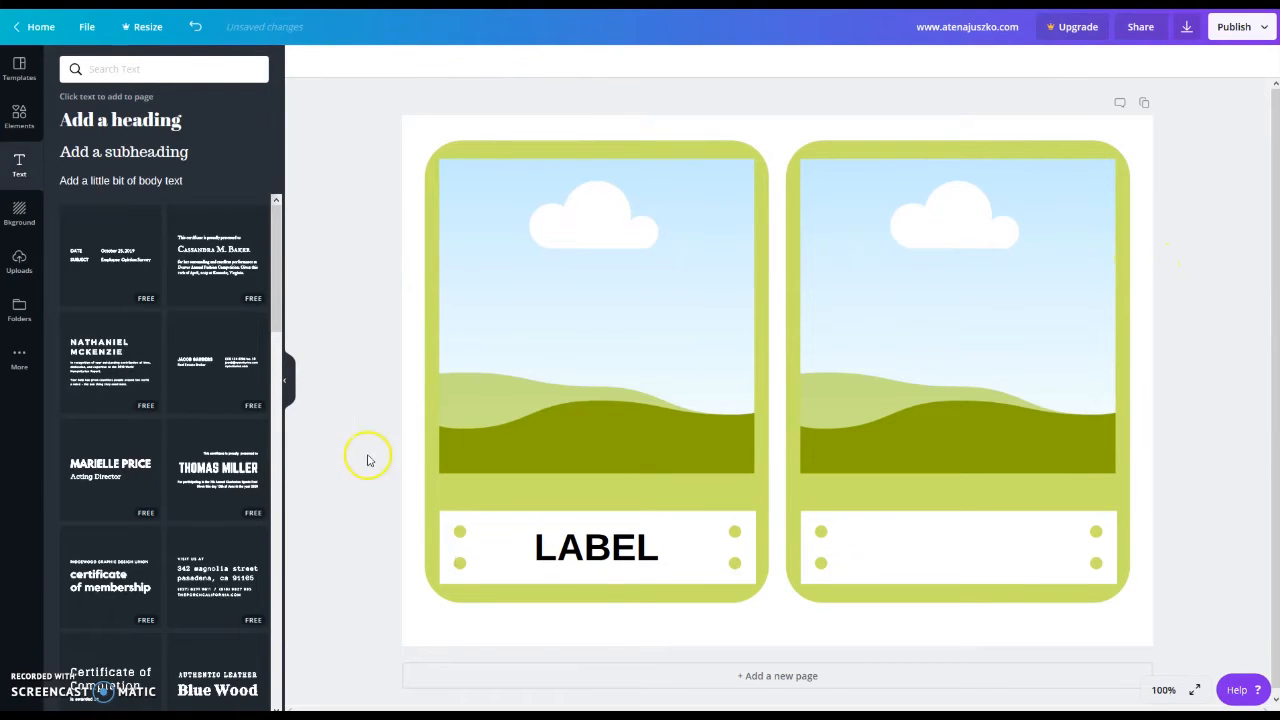
pyautogui.click(288, 378)
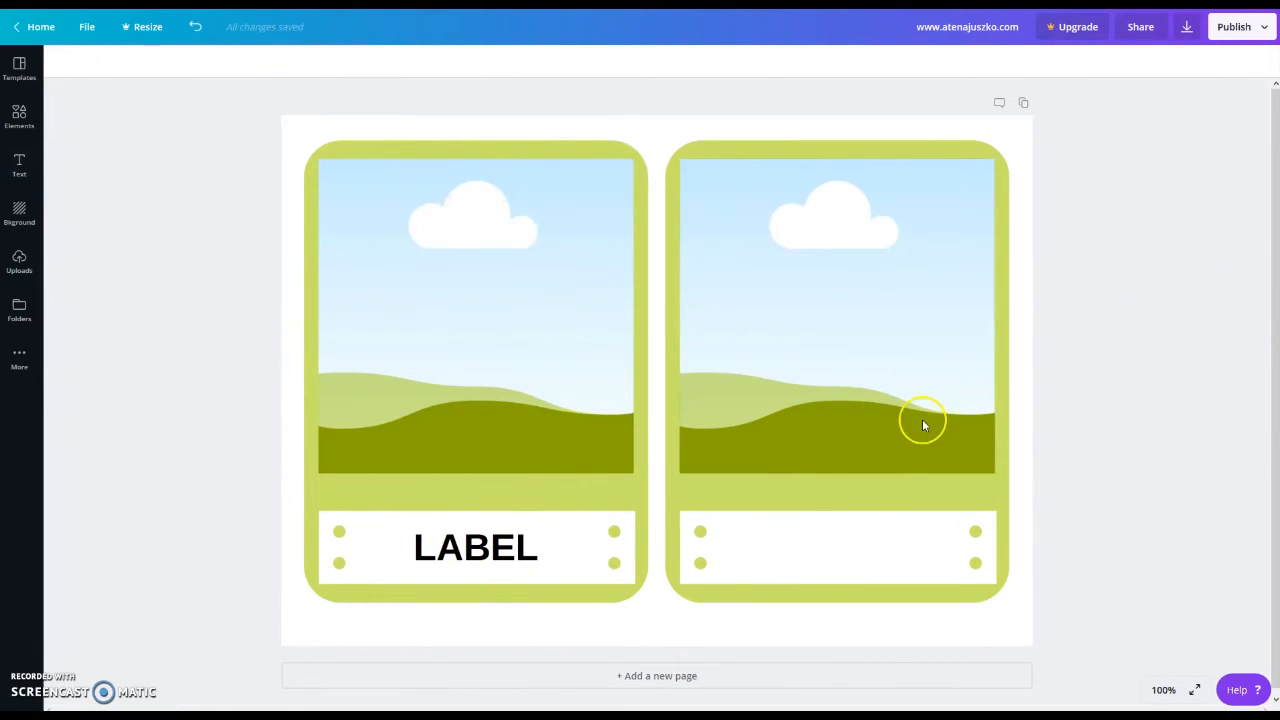
# - Duplicate the LABEL text and centre the copy on the right card's label strip, level with the original
pyautogui.doubleClick(516, 550)
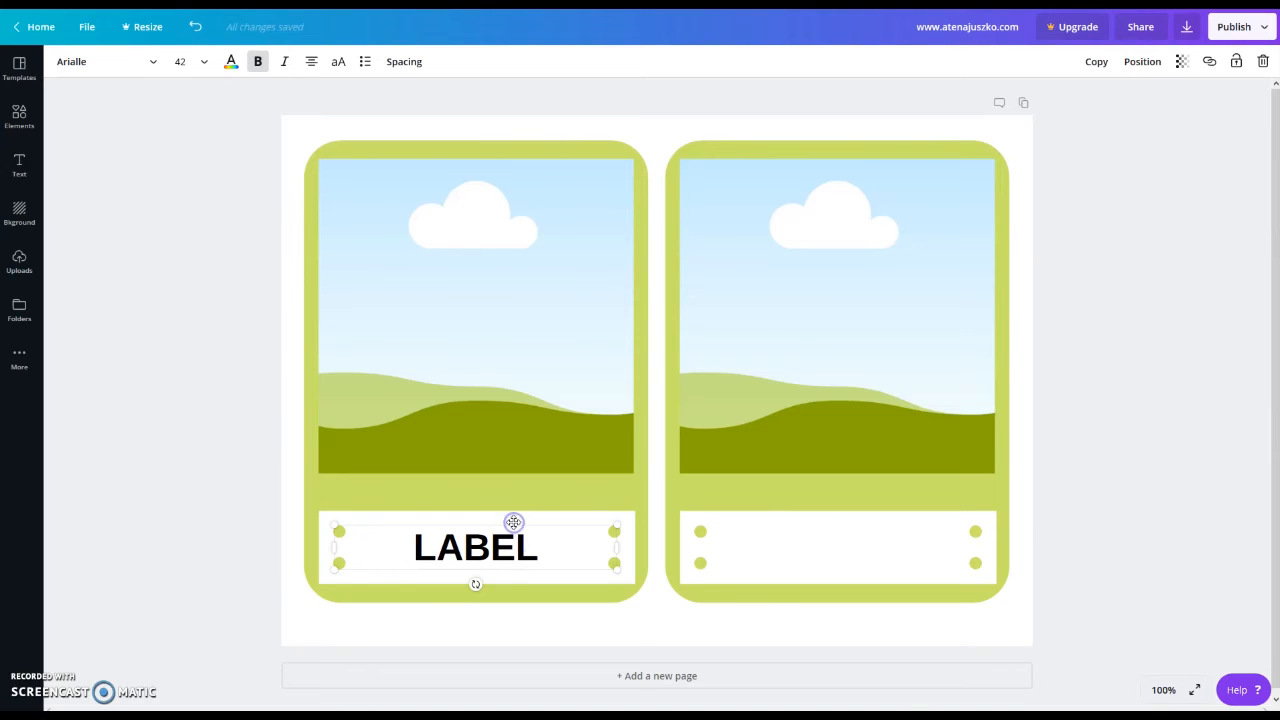
pyautogui.click(1096, 61)
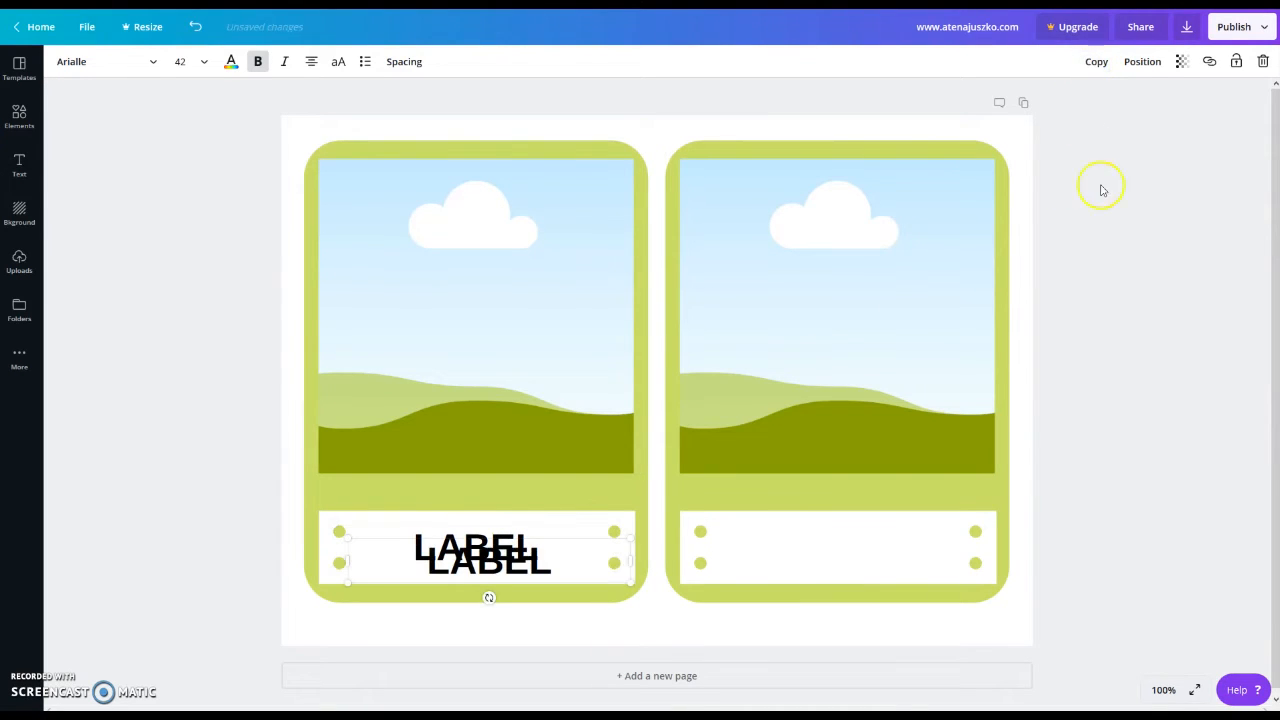
pyautogui.moveTo(563, 542); pyautogui.dragTo(911, 530)
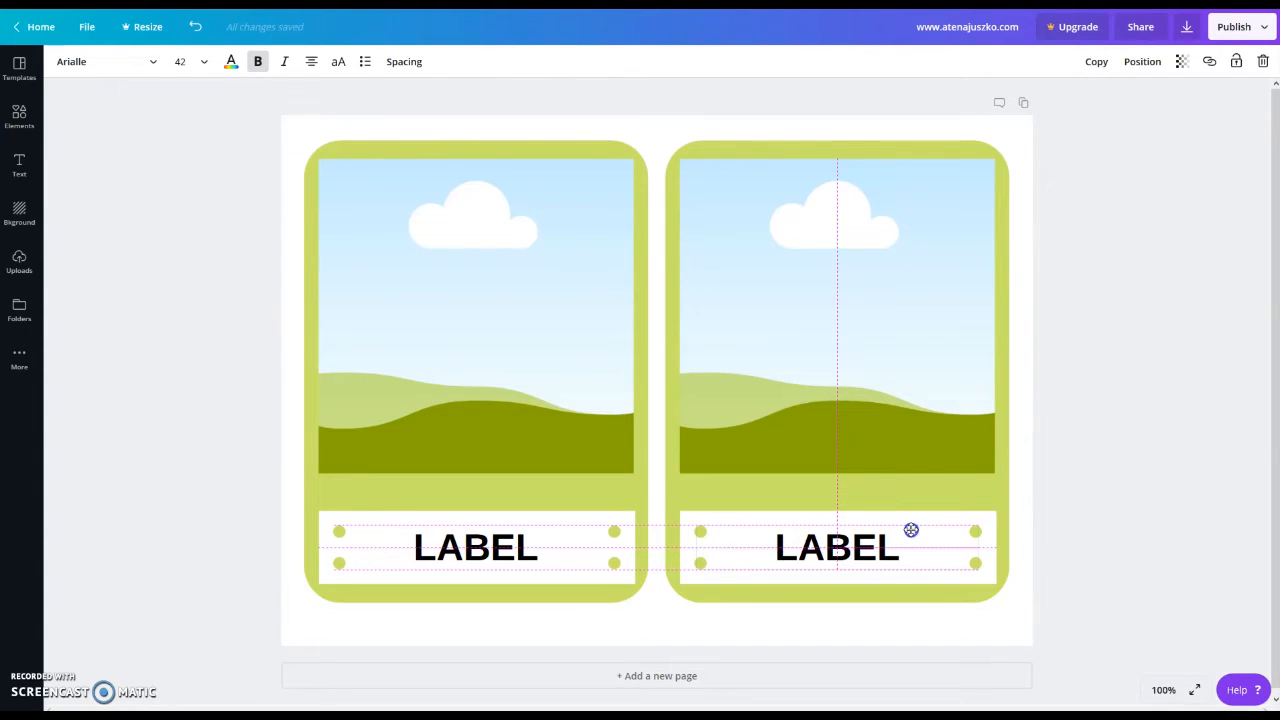
pyautogui.moveTo(911, 530); pyautogui.dragTo(911, 530)
pyautogui.click(1160, 413)
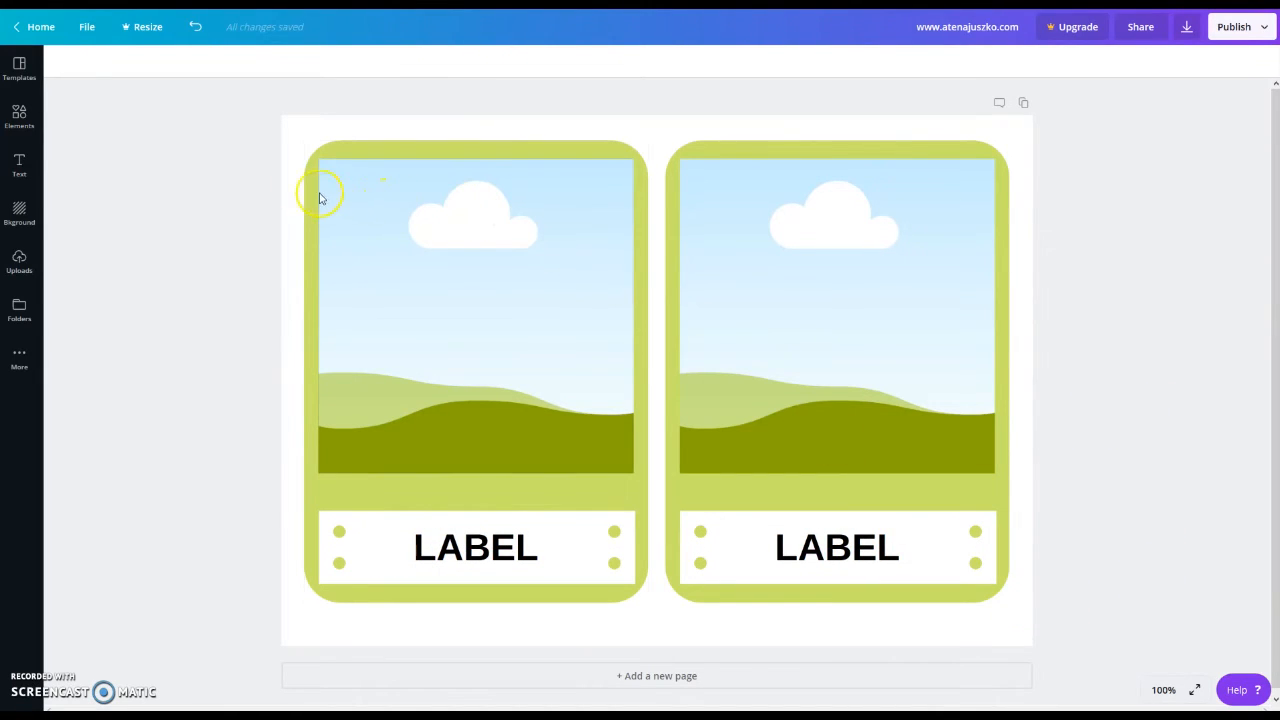
# - Add a small body-text line with the website address, centred below the two cards, and collapse the text list
pyautogui.click(19, 168)
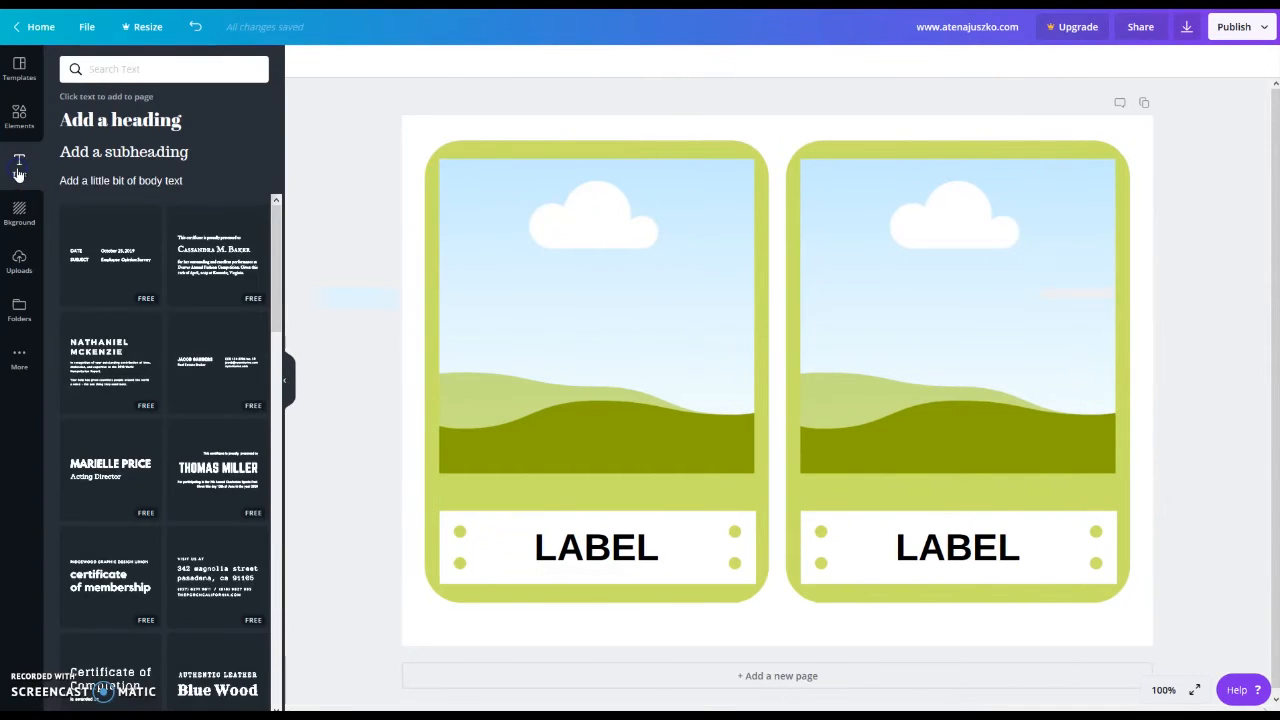
pyautogui.click(135, 182)
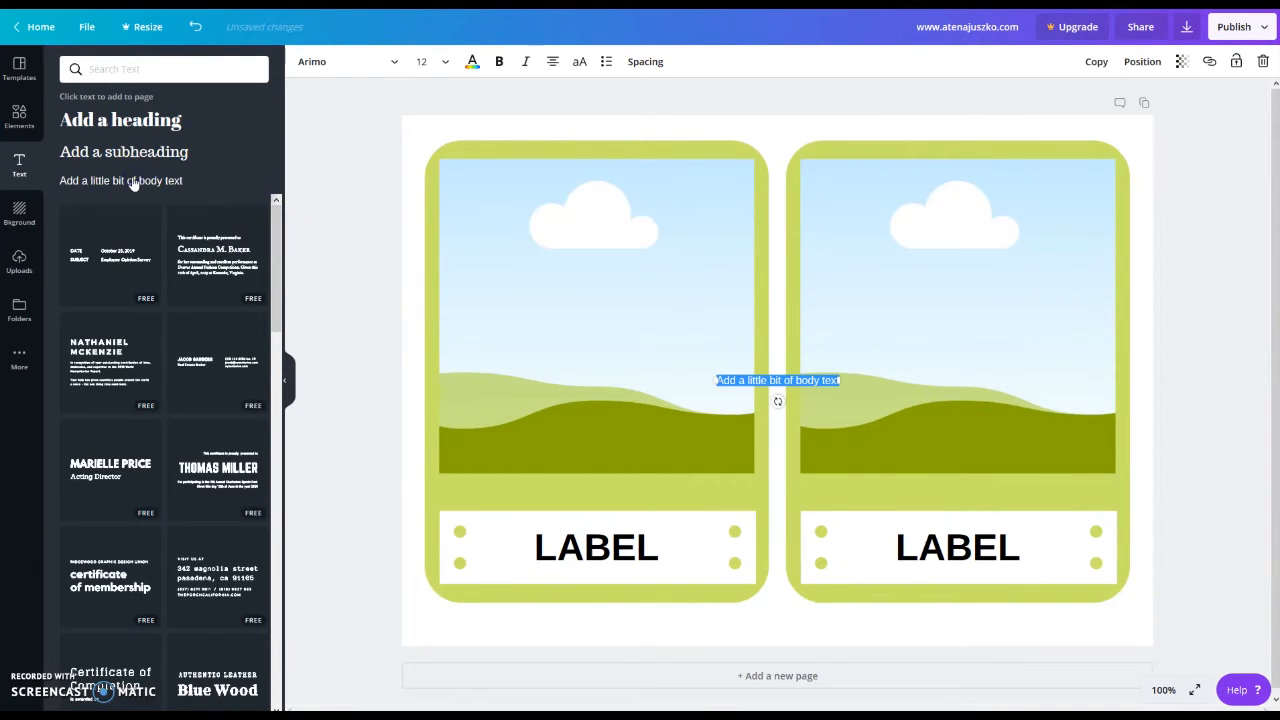
pyautogui.moveTo(790, 372); pyautogui.dragTo(709, 622)
pyautogui.click(829, 619)
pyautogui.press('BackSpace')
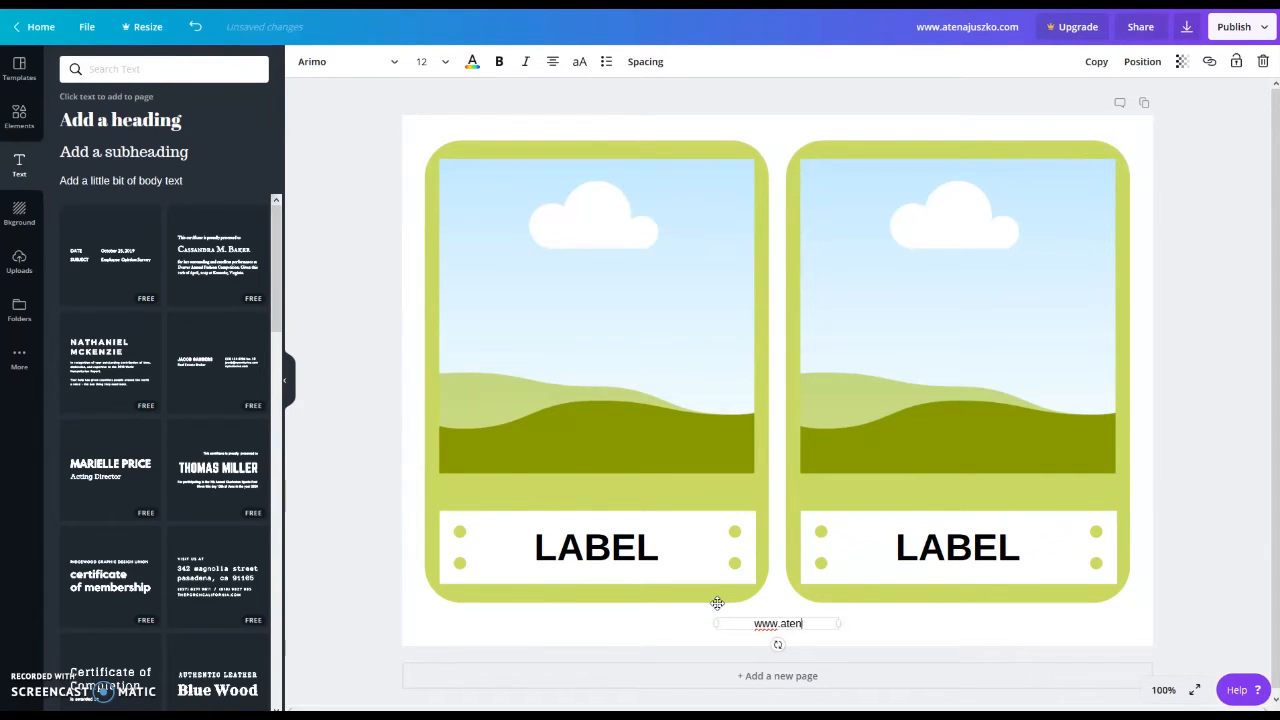
pyautogui.write('szko.com')
pyautogui.click(340, 372)
pyautogui.click(285, 379)
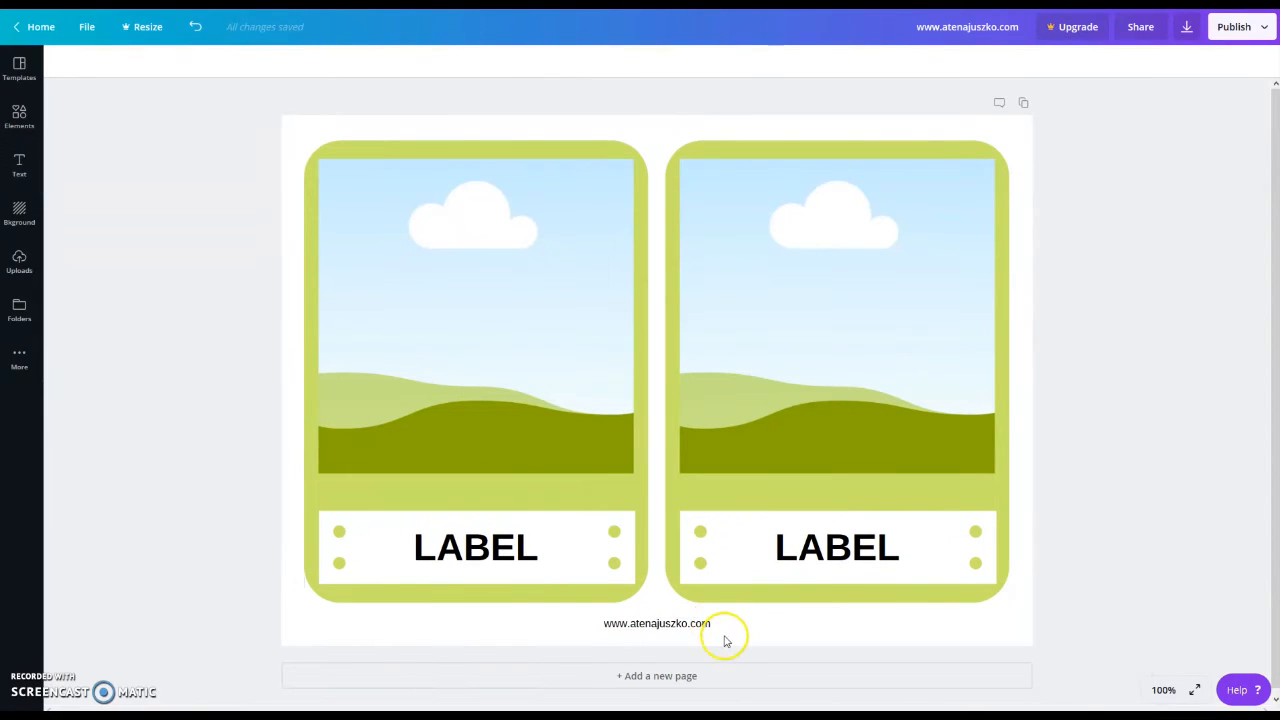
# - Change the website address text's font to Arialle
pyautogui.click(677, 624)
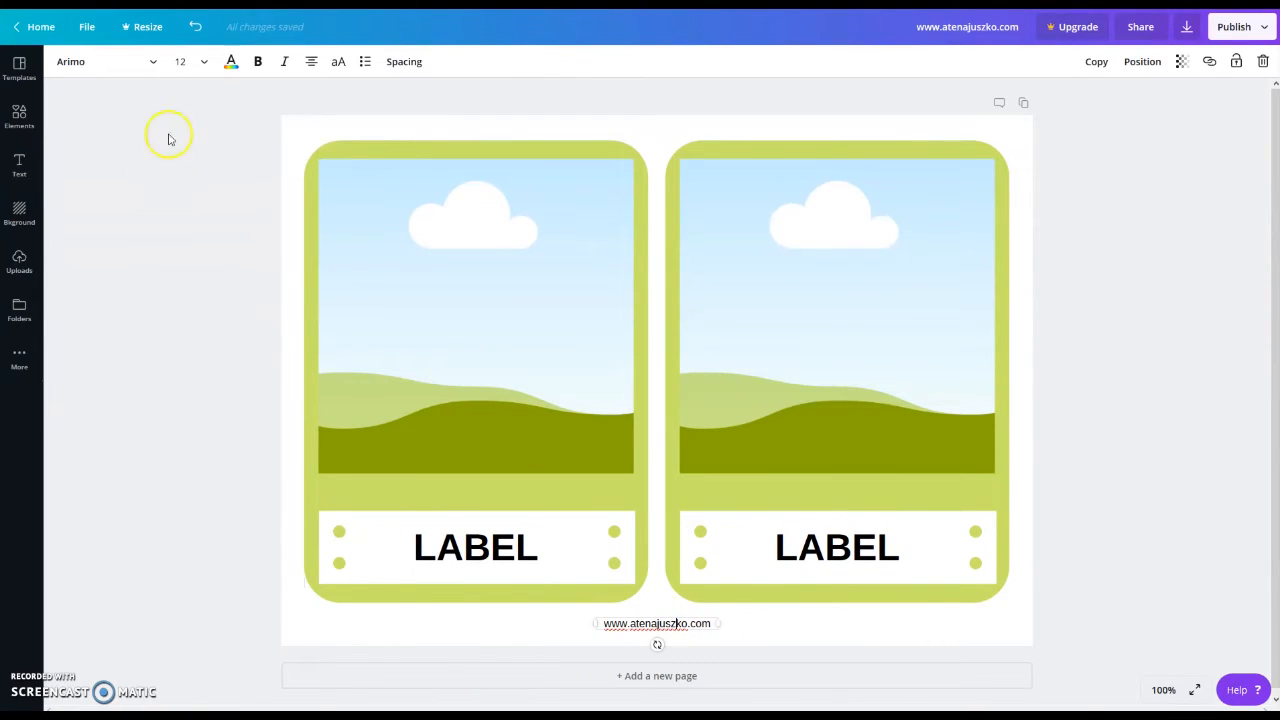
pyautogui.click(146, 63)
pyautogui.click(127, 130)
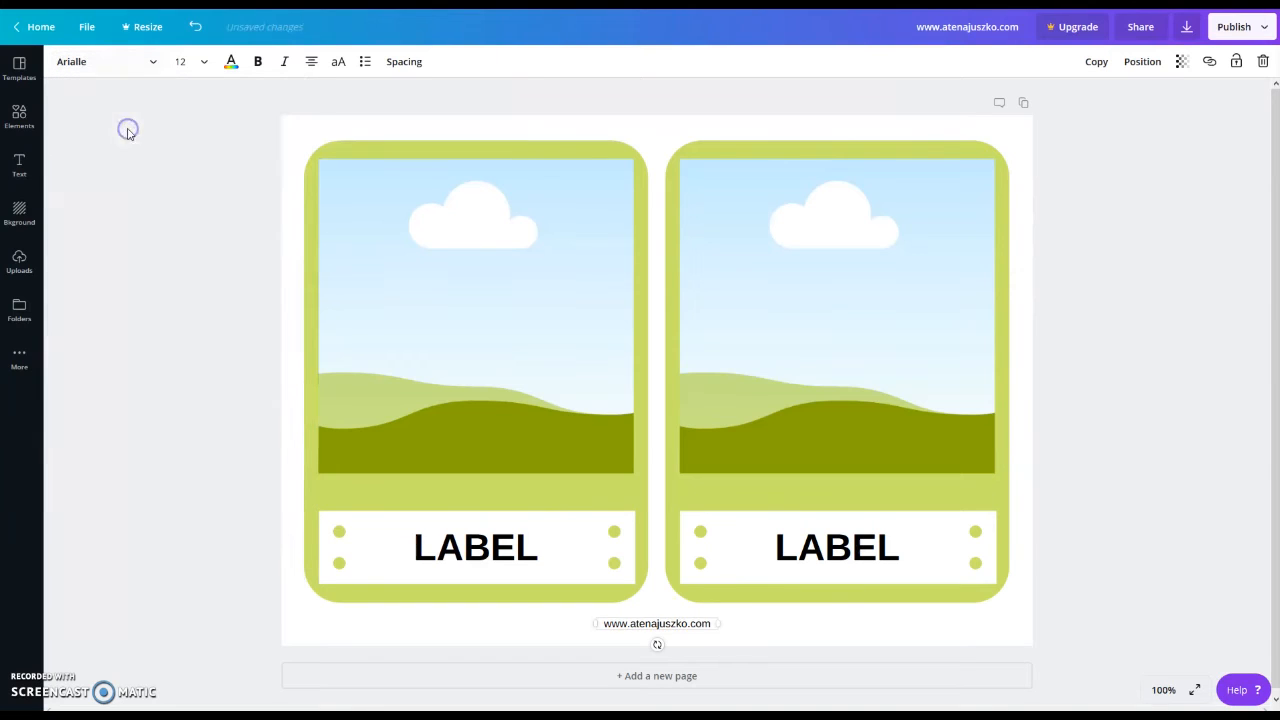
pyautogui.click(630, 623)
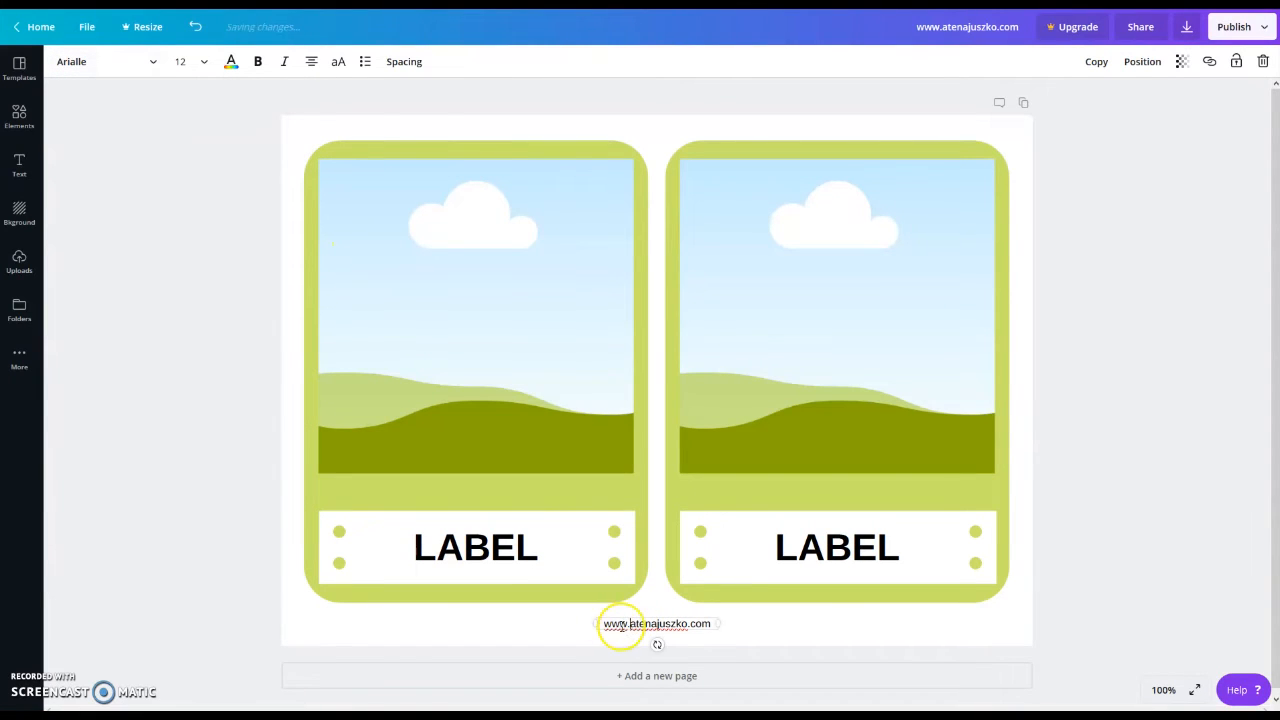
pyautogui.click(1116, 469)
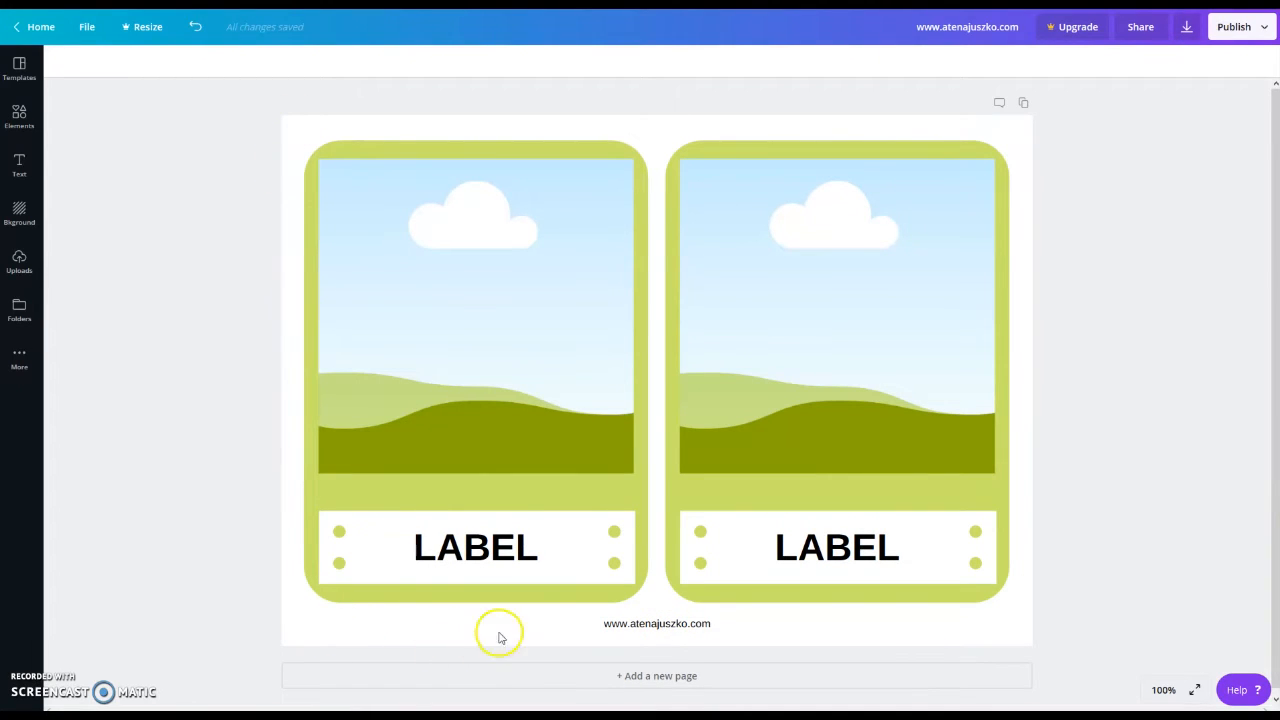
# - Try the website address at font size 8 on the left card's lower green border, and undo the placement and size
pyautogui.click(638, 610)
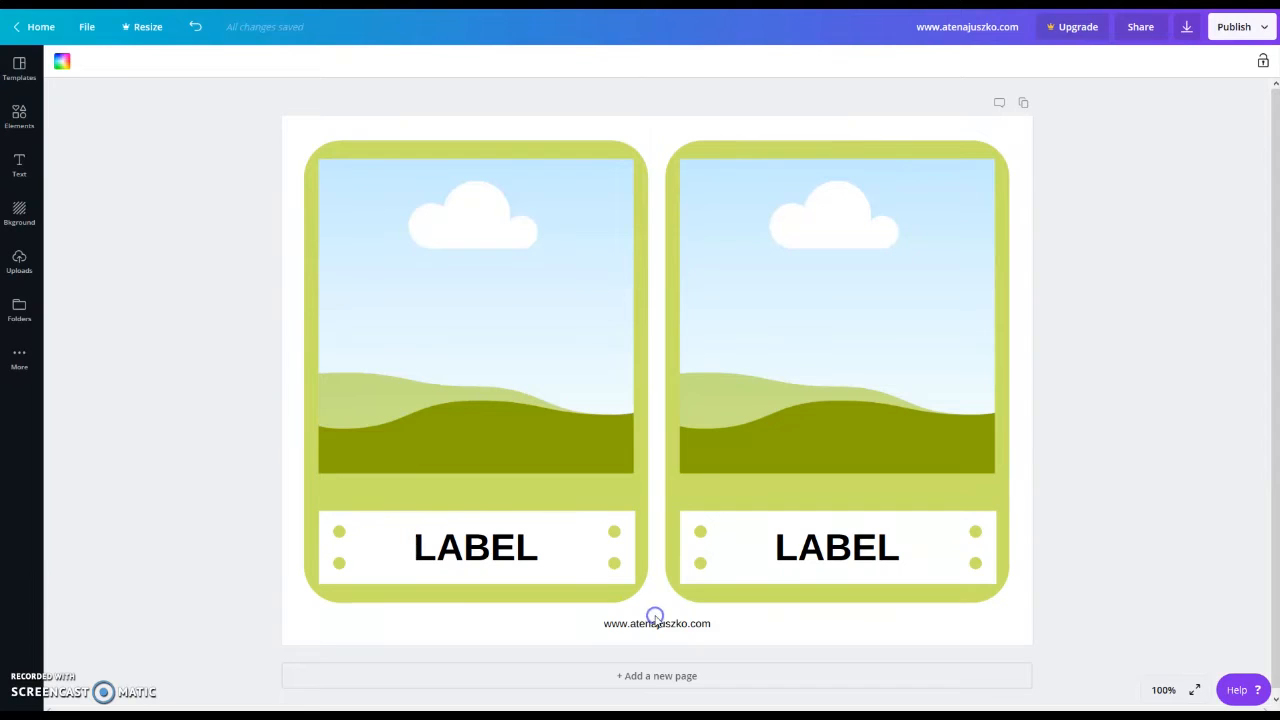
pyautogui.click(656, 619)
pyautogui.moveTo(660, 617); pyautogui.dragTo(532, 594)
pyautogui.click(203, 62)
pyautogui.click(209, 126)
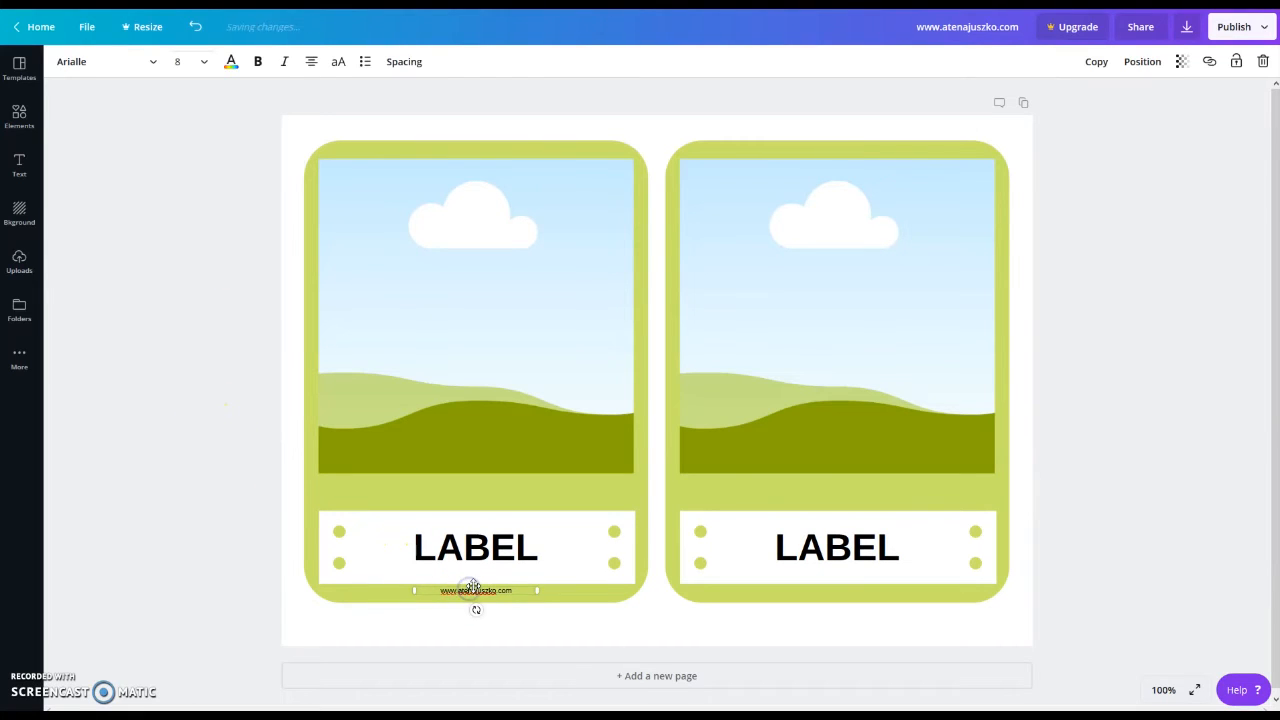
pyautogui.moveTo(473, 586); pyautogui.dragTo(473, 591)
pyautogui.click(190, 486)
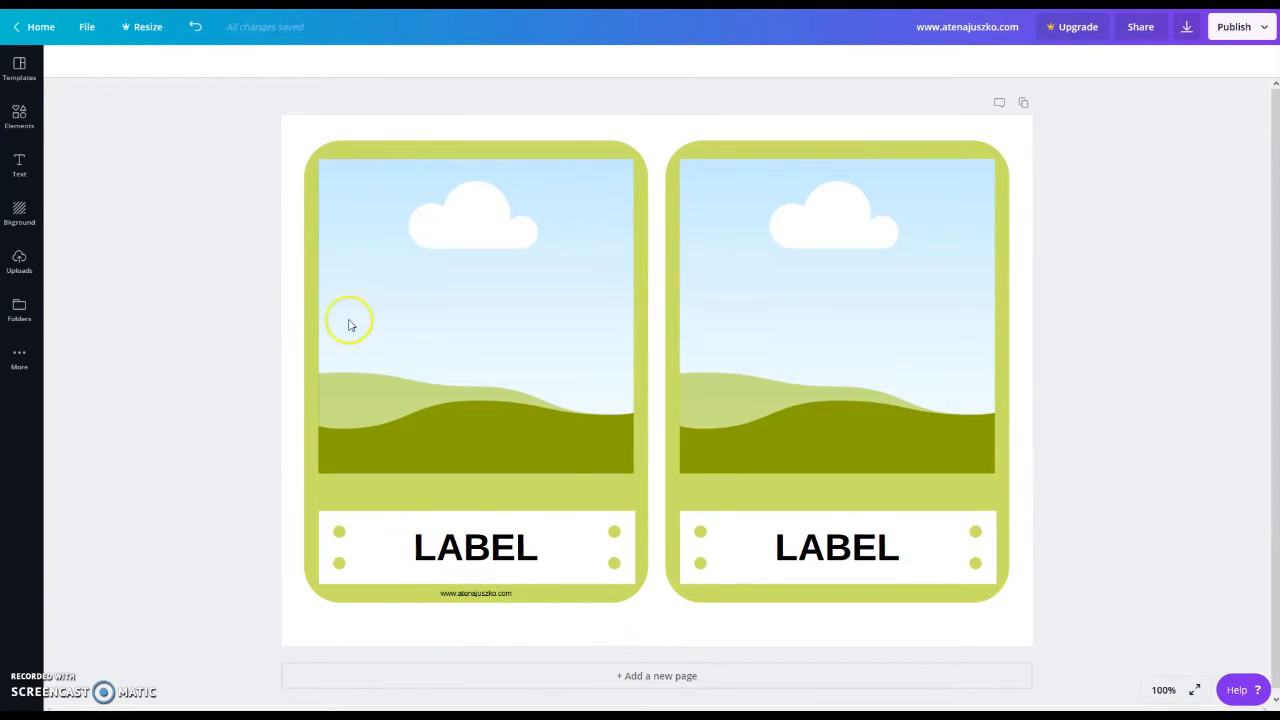
pyautogui.click(193, 28)
pyautogui.click(193, 28)
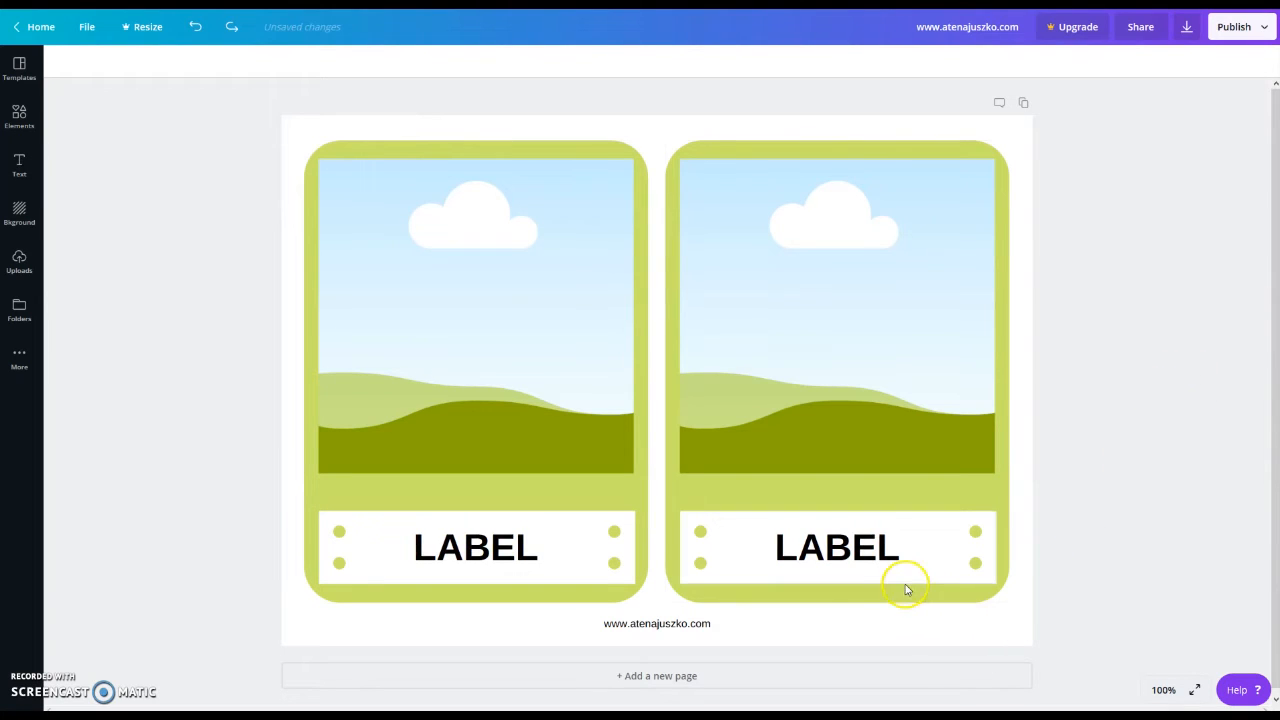
# - Set the website address text below the cards to font size 10
pyautogui.click(686, 624)
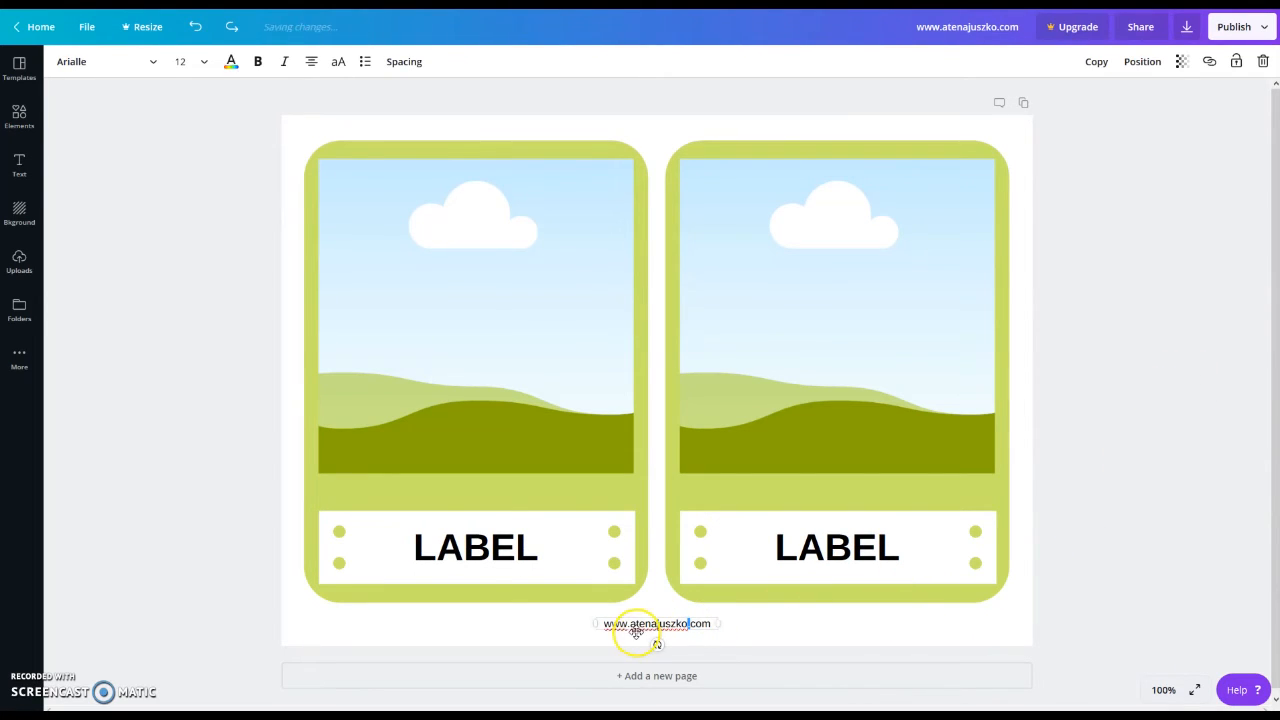
pyautogui.moveTo(604, 625); pyautogui.dragTo(709, 621)
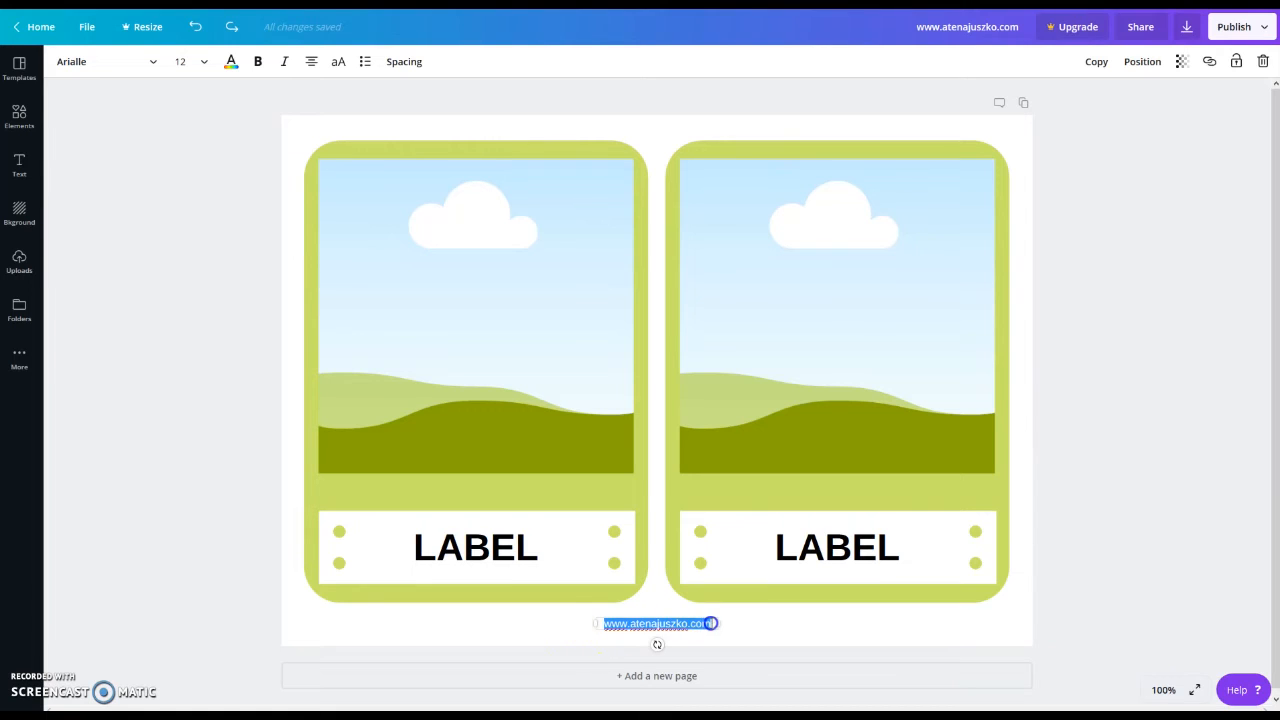
pyautogui.click(194, 62)
pyautogui.click(206, 150)
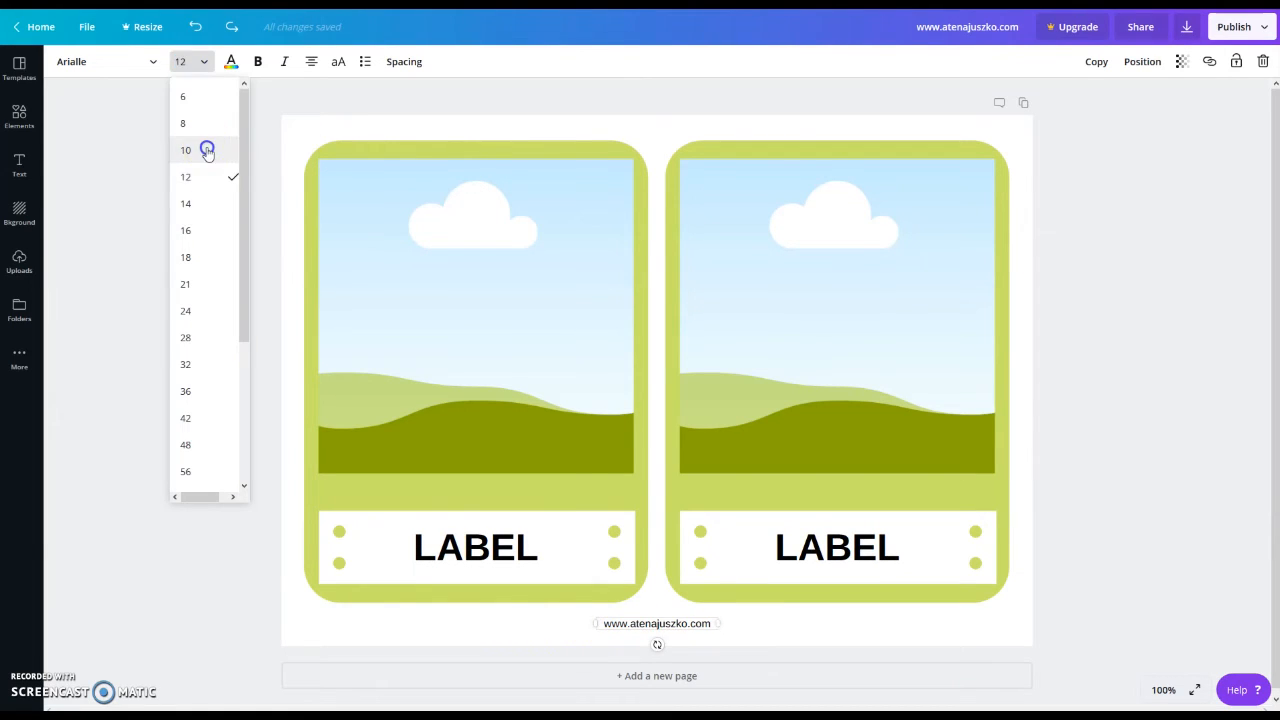
pyautogui.click(1143, 257)
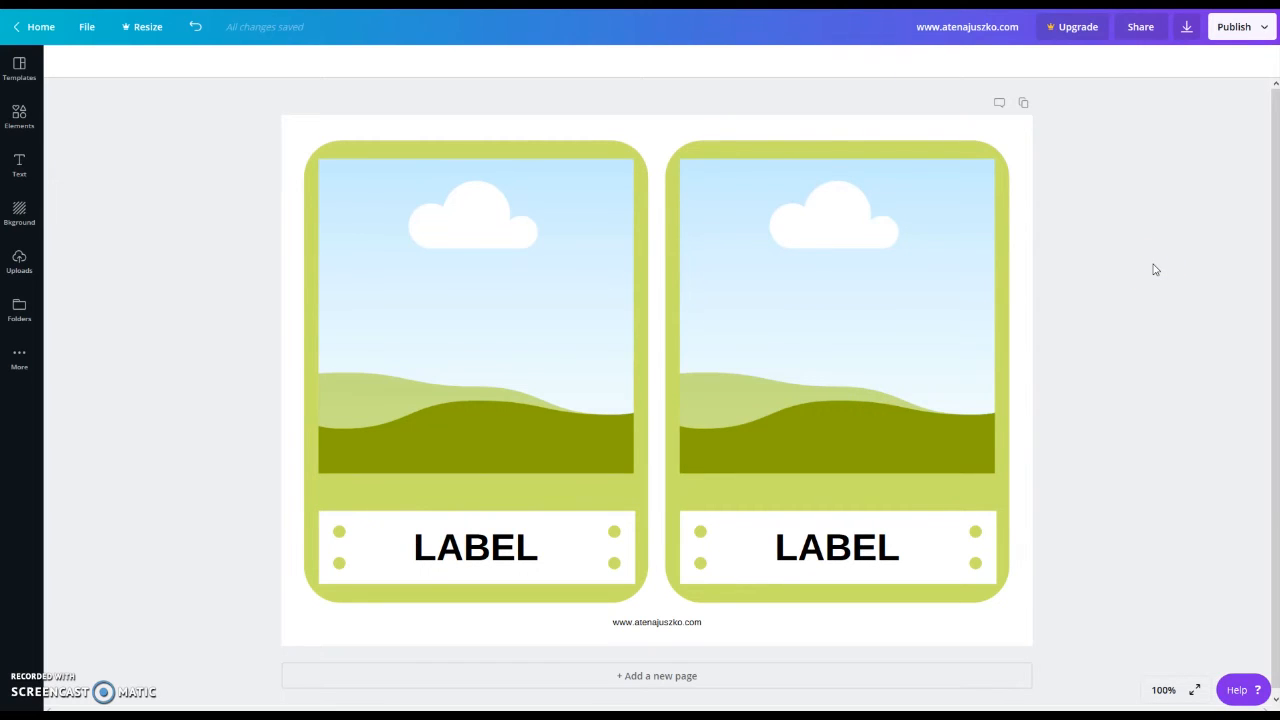
# - Duplicate the card page twice to make a three-page set of blank flashcards
pyautogui.click(1026, 104)
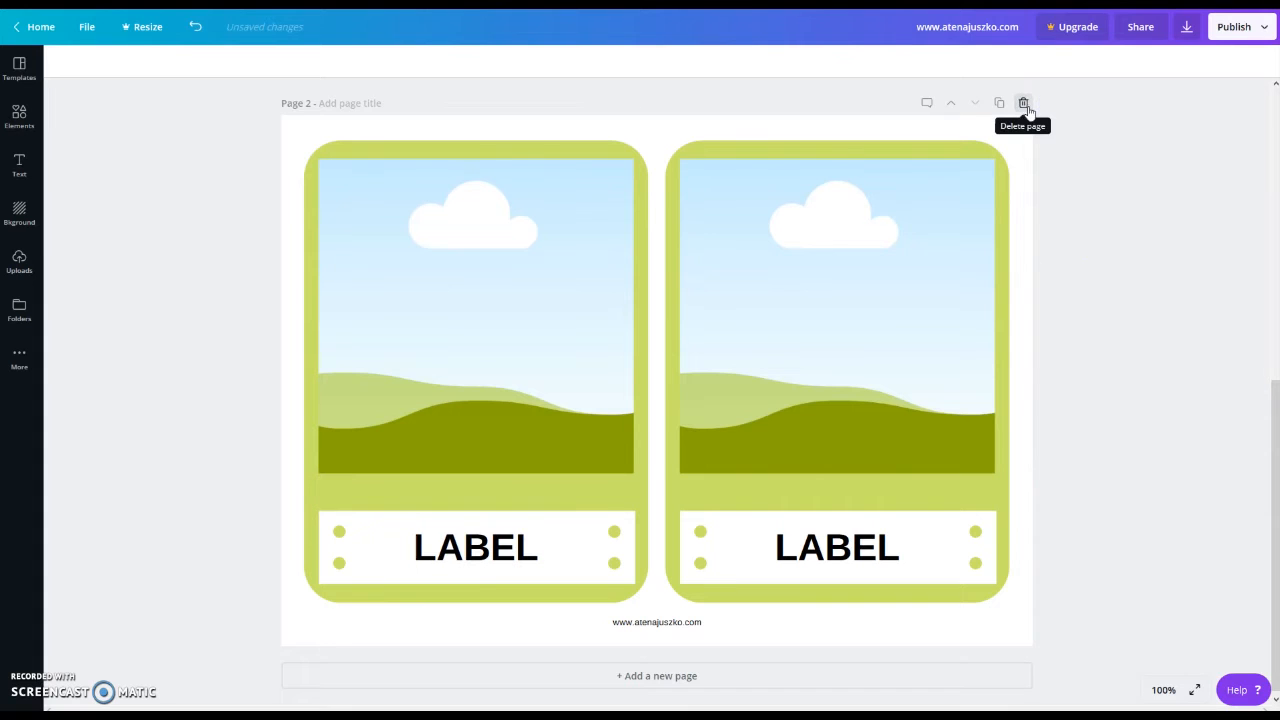
pyautogui.scroll(6, 1128, 357)
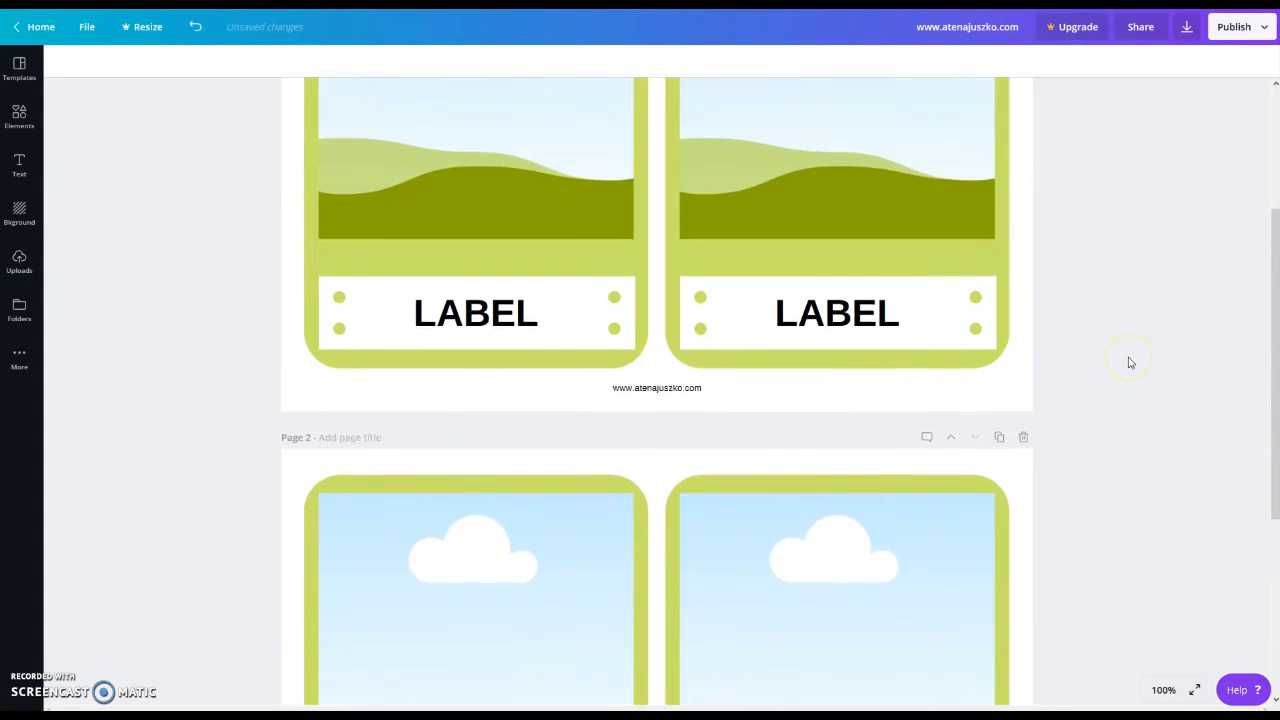
pyautogui.scroll(-6, 1130, 363)
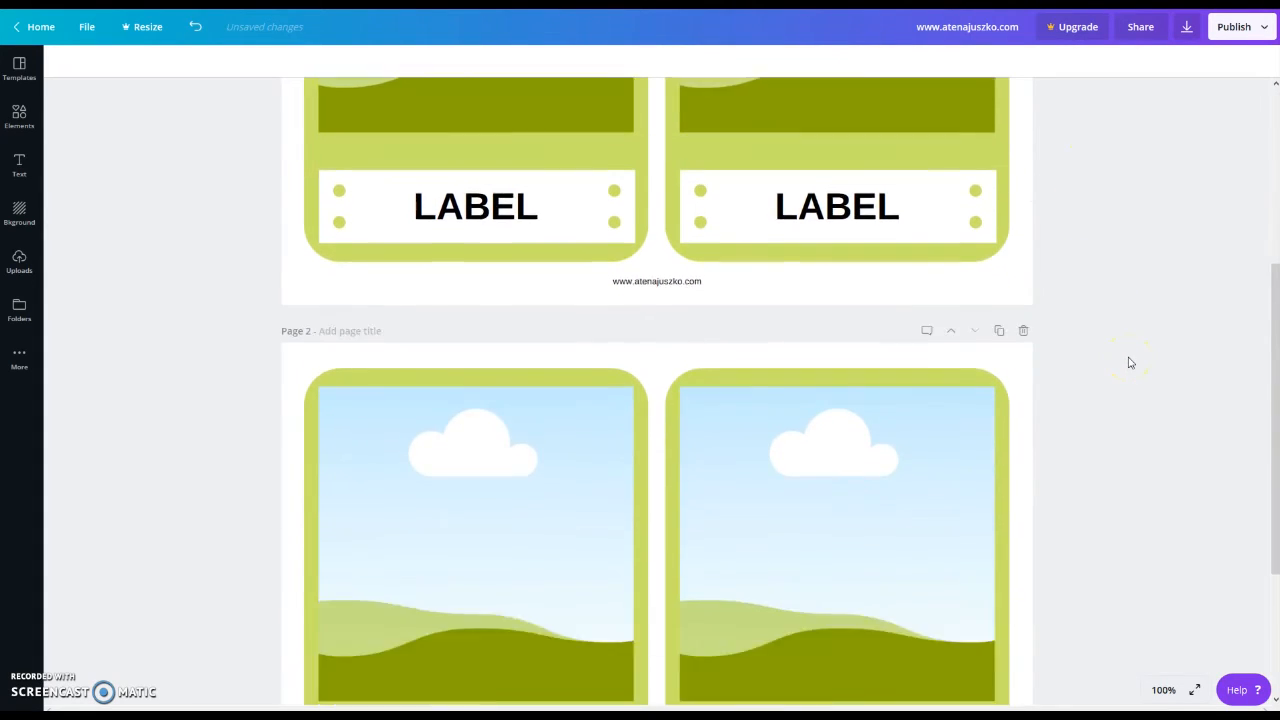
pyautogui.scroll(6, 1130, 363)
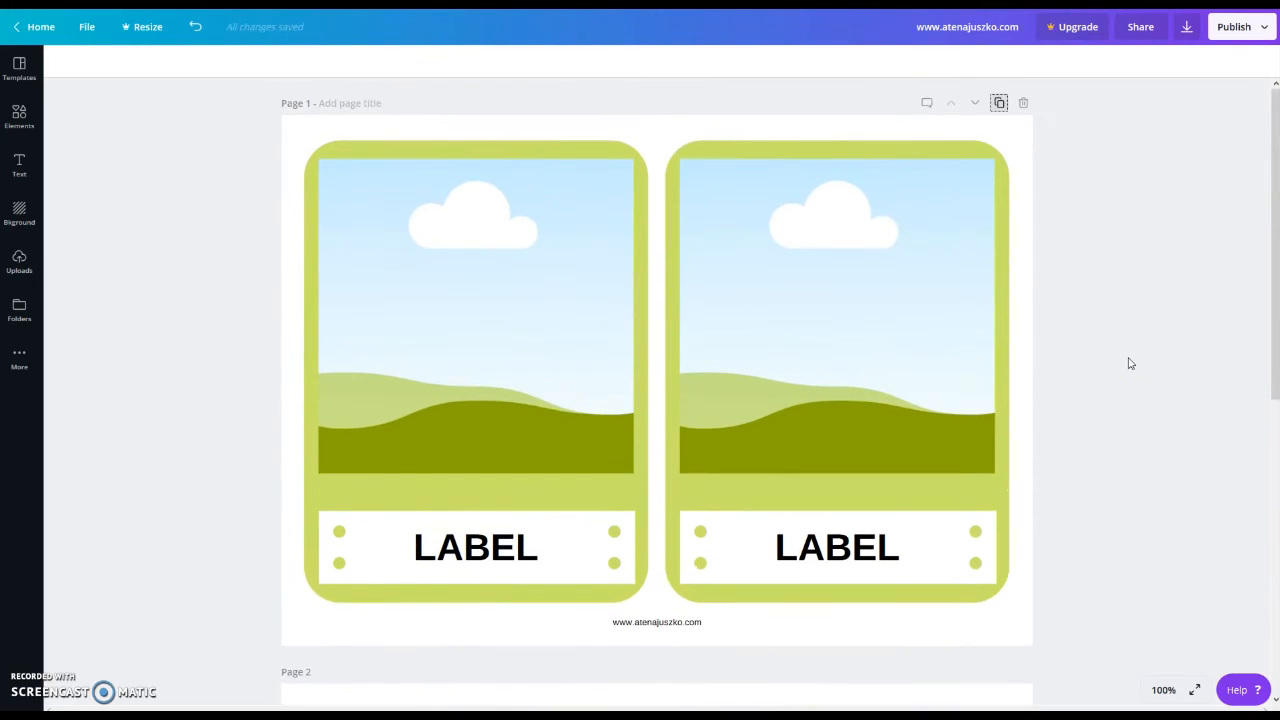
pyautogui.click(999, 104)
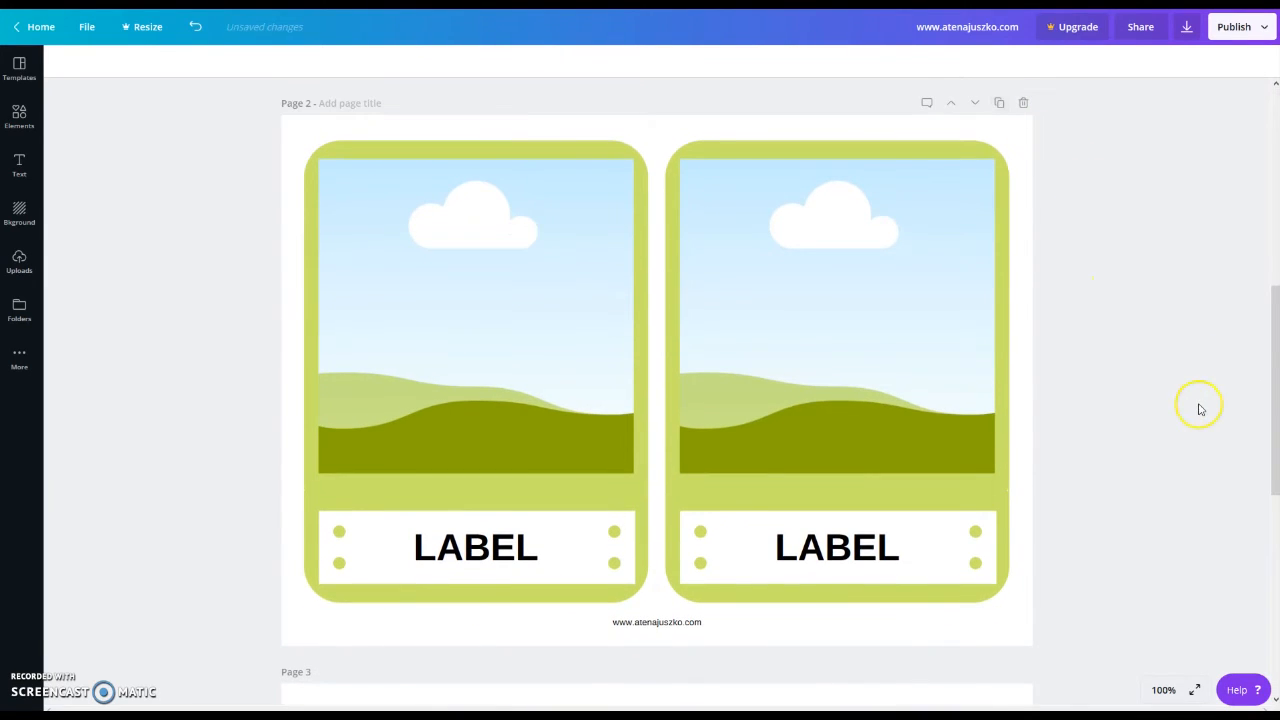
pyautogui.scroll(5, 1200, 407)
pyautogui.scroll(-8, 1201, 410)
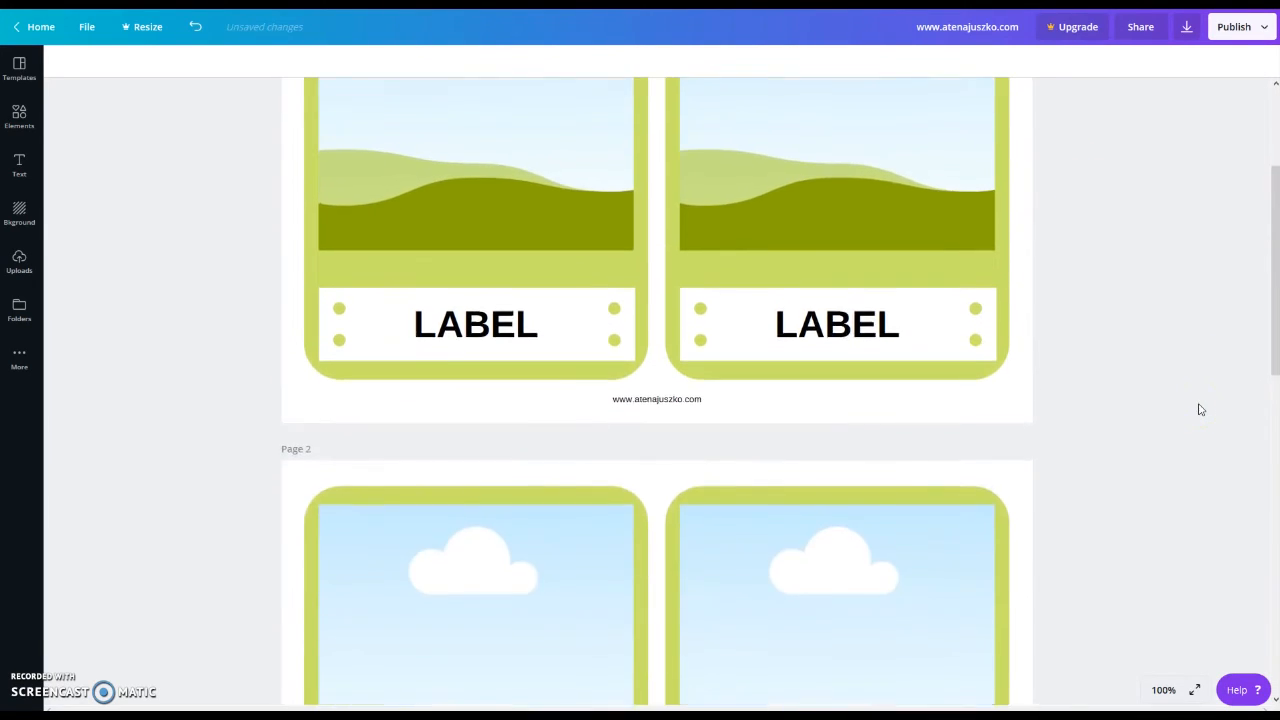
pyautogui.scroll(-3, 1201, 411)
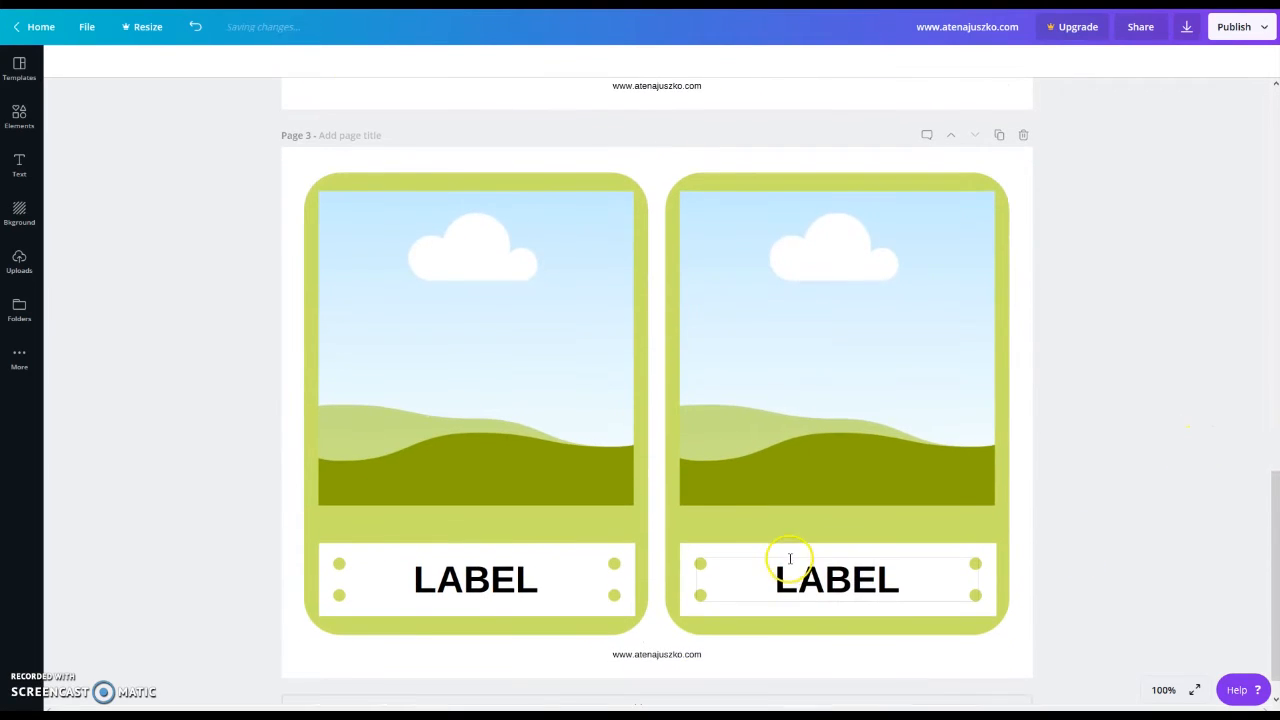
pyautogui.scroll(2, 1133, 497)
pyautogui.scroll(9, 1133, 497)
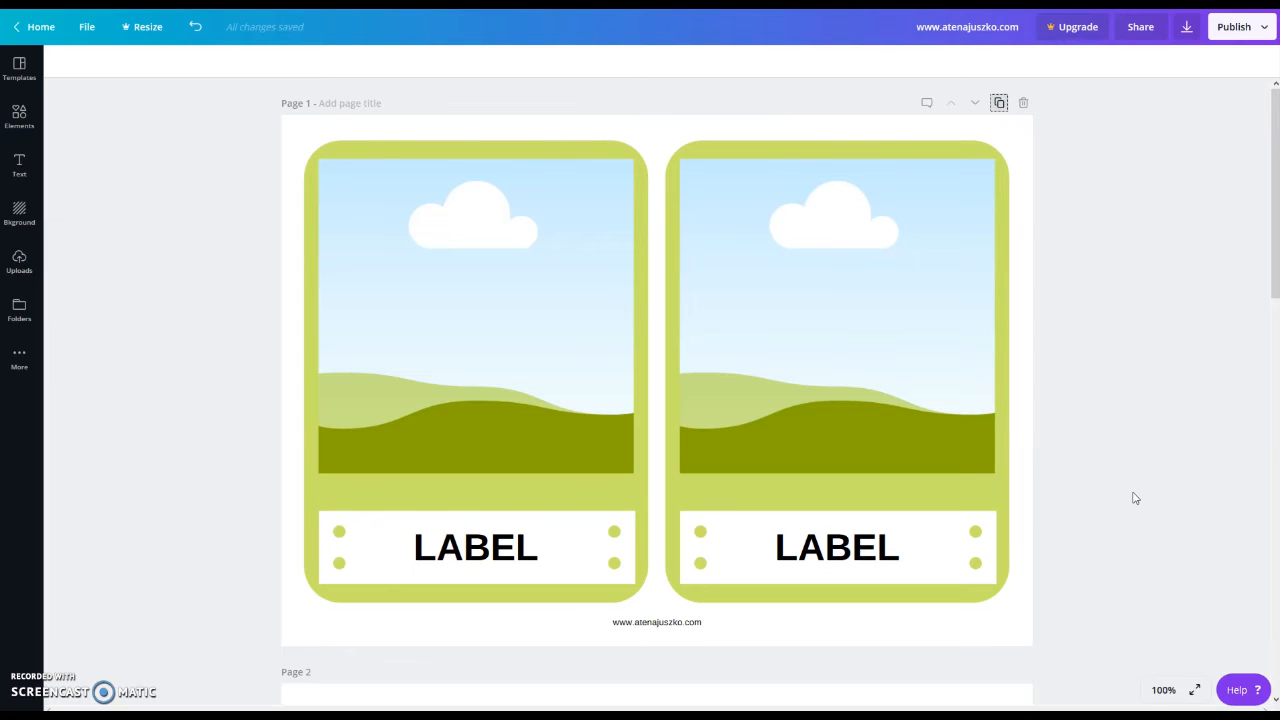
pyautogui.click(1176, 503)
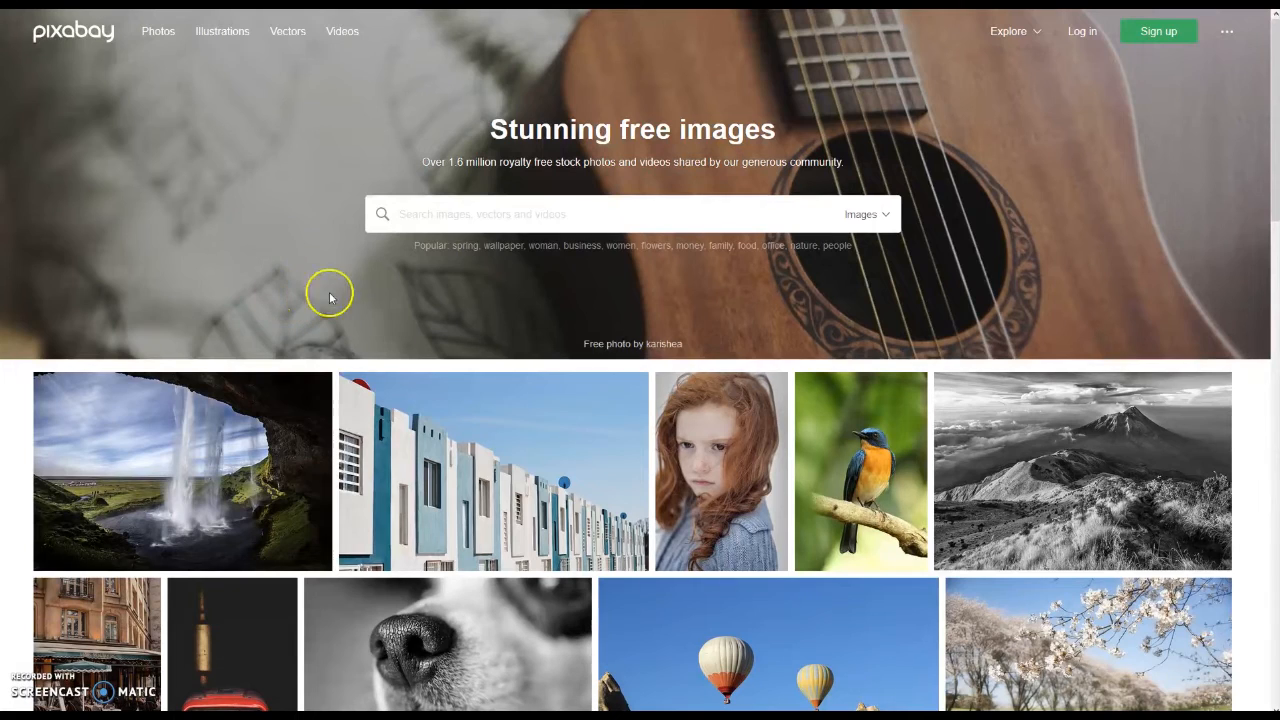
# - Search Pixabay for "bird" images and browse the photos for a possible flashcard picture
pyautogui.click(404, 217)
pyautogui.write('bird')
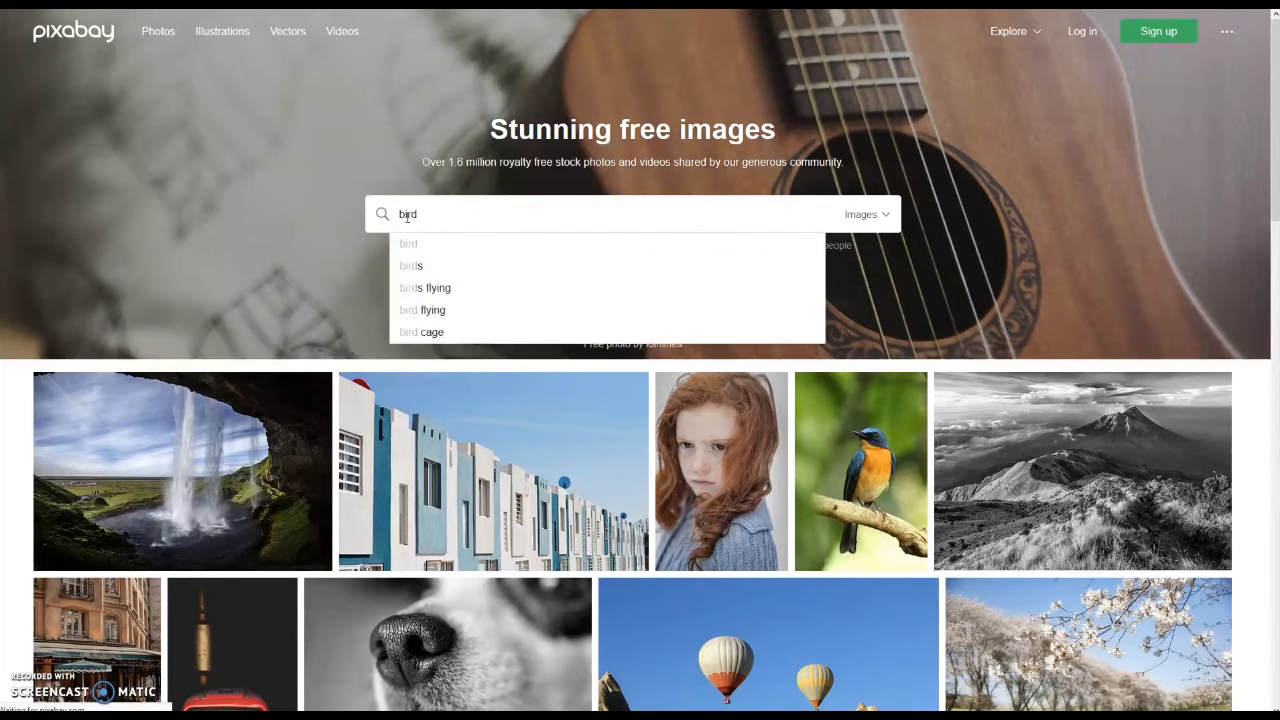
pyautogui.press('Return')
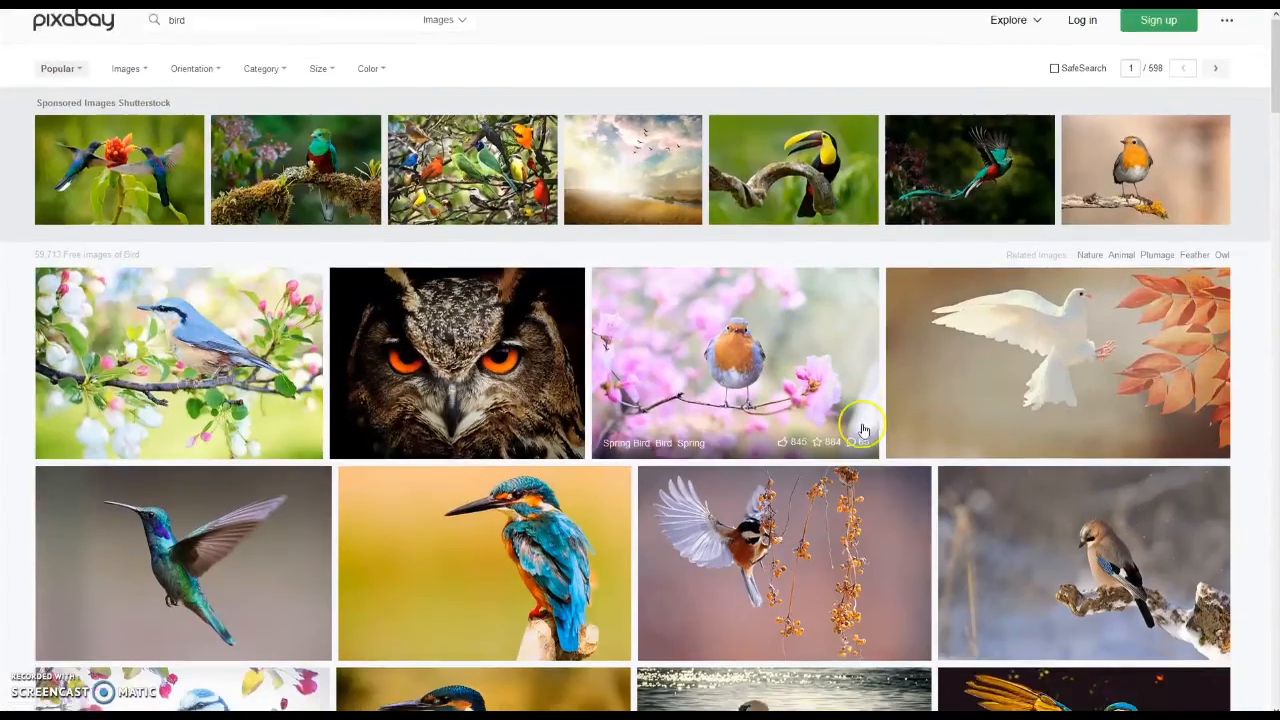
pyautogui.scroll(-2, 912, 558)
pyautogui.scroll(-6, 912, 558)
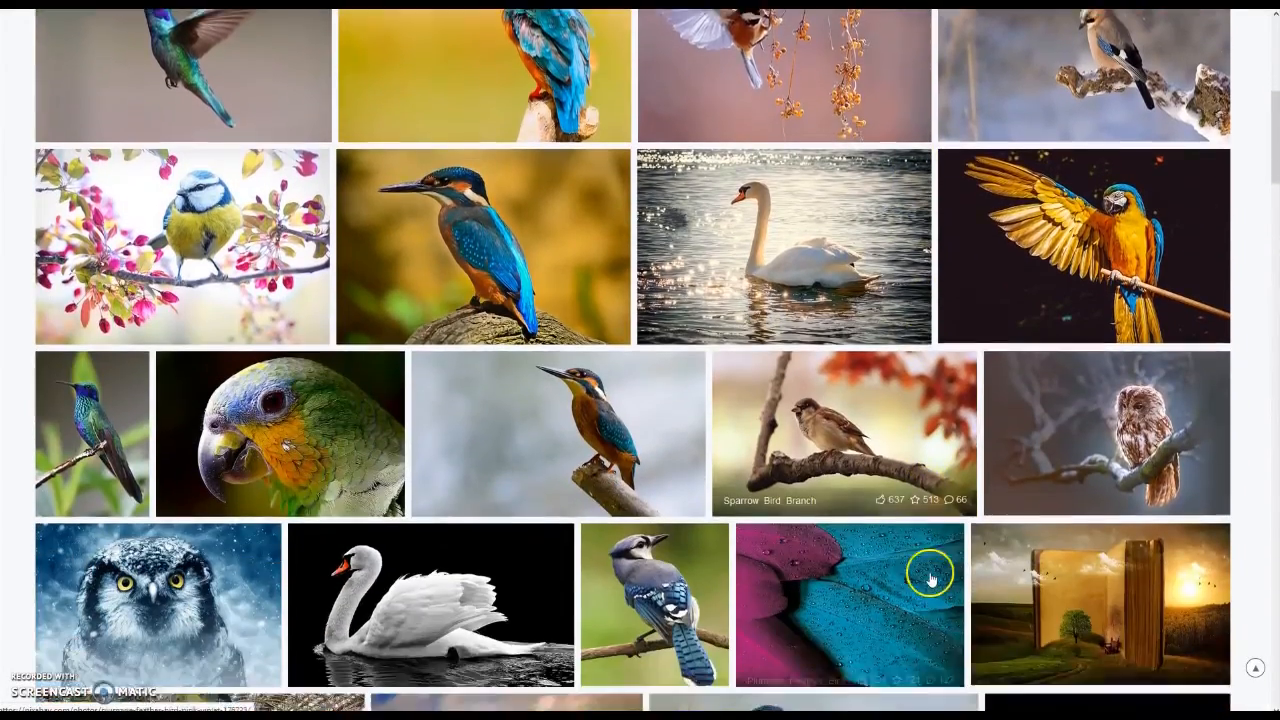
pyautogui.scroll(8, 965, 600)
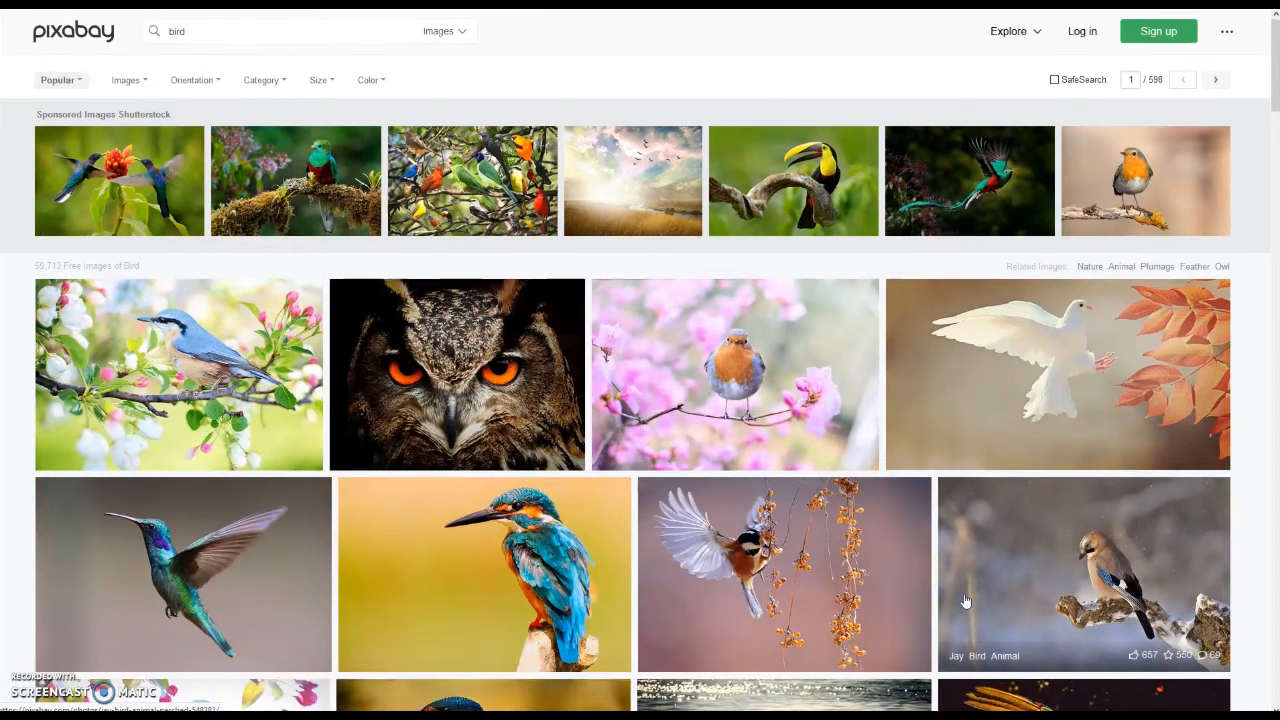
pyautogui.click(1139, 35)
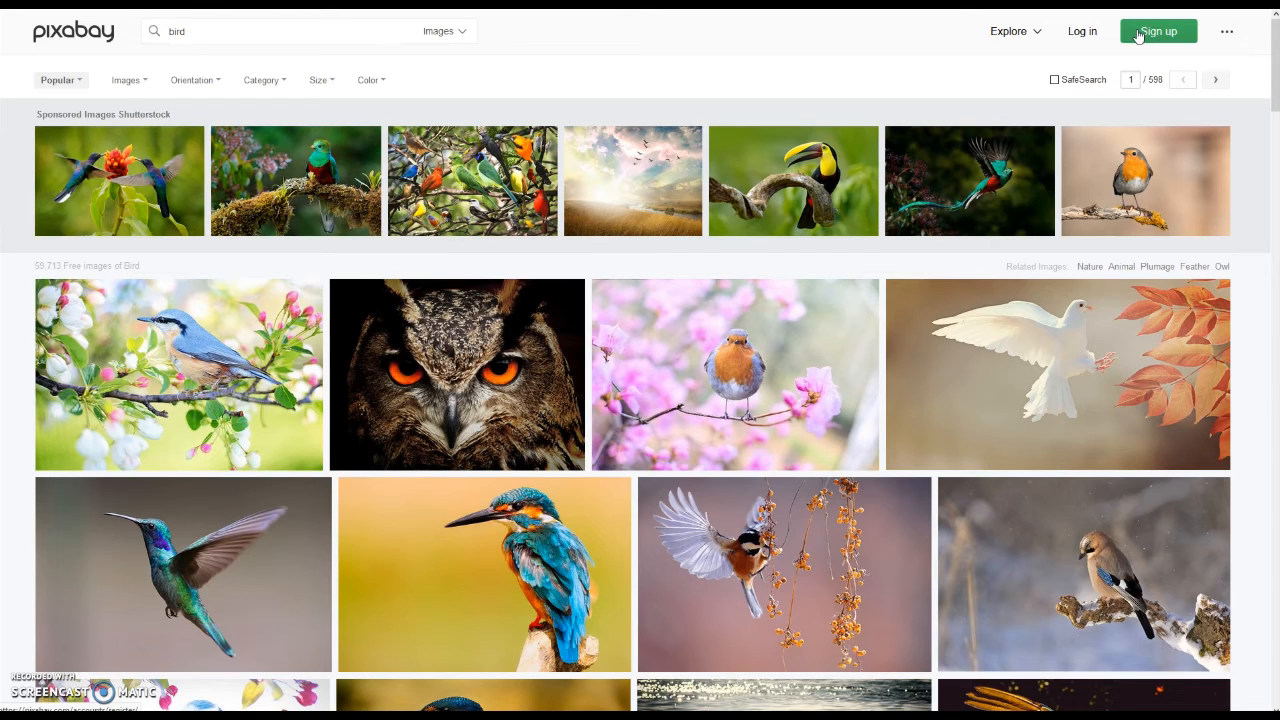
pyautogui.click(1130, 35)
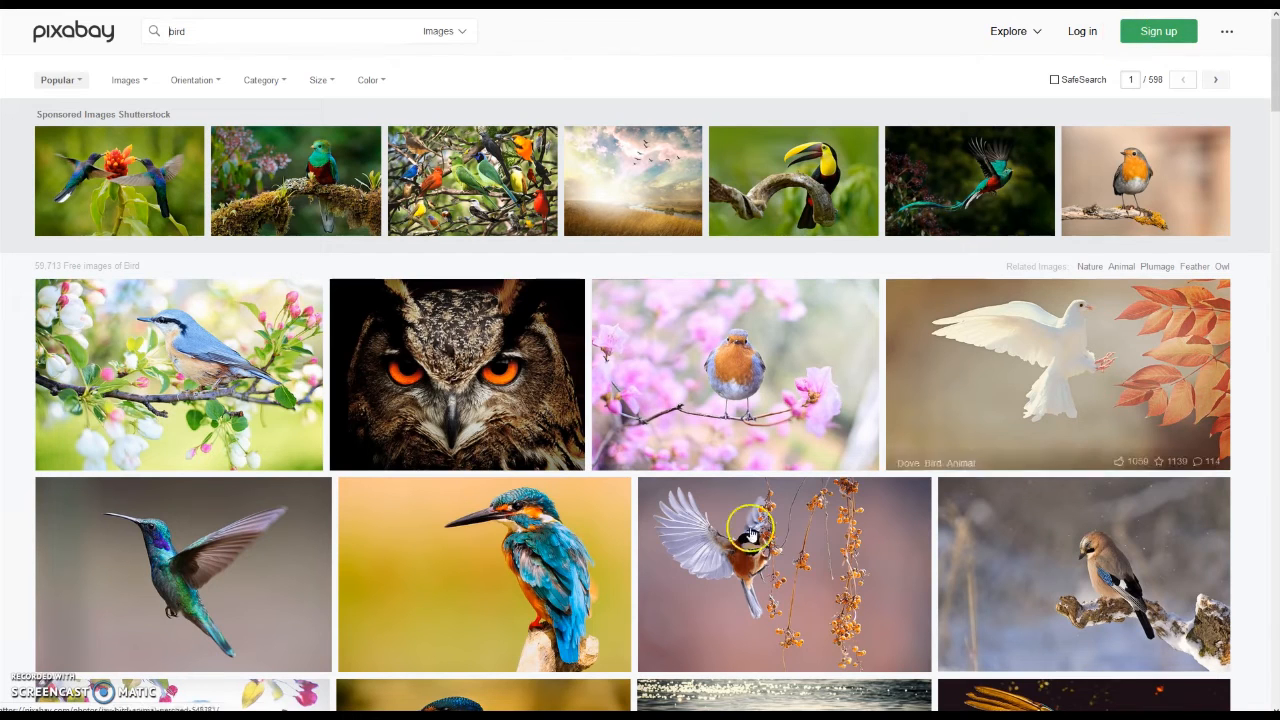
pyautogui.scroll(-4, 1043, 399)
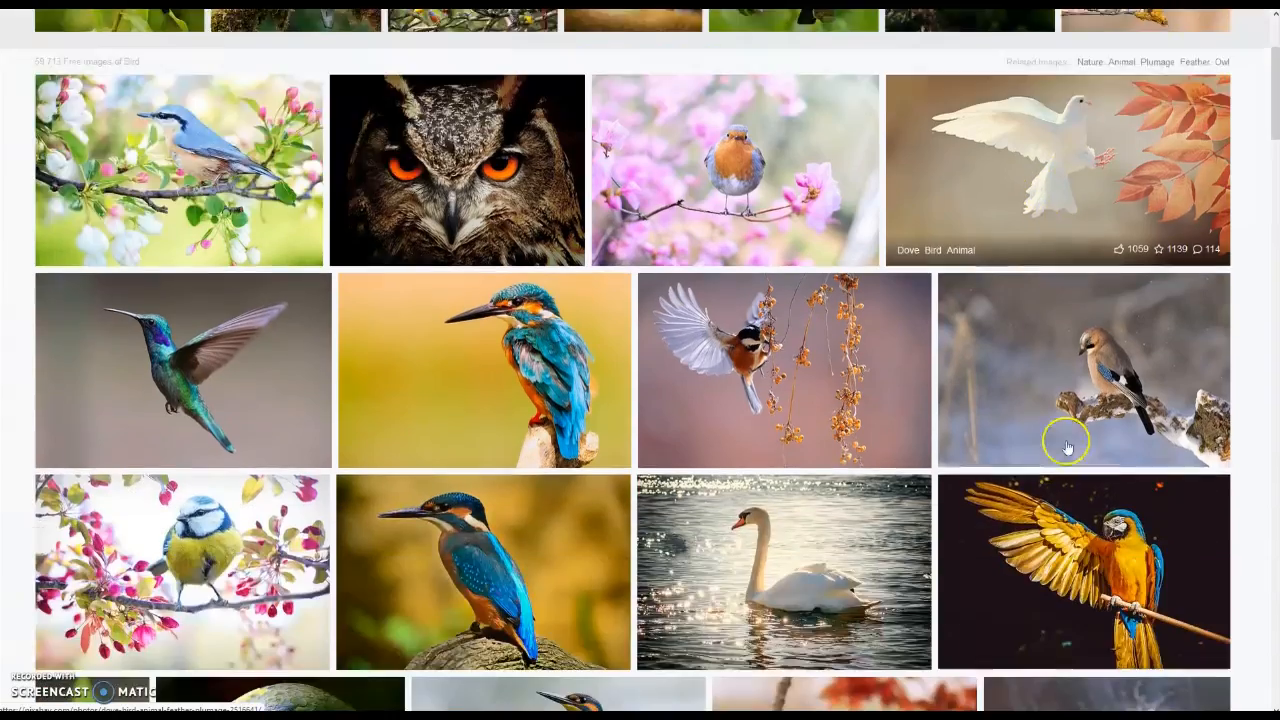
pyautogui.scroll(2, 1051, 451)
pyautogui.scroll(2, 1050, 457)
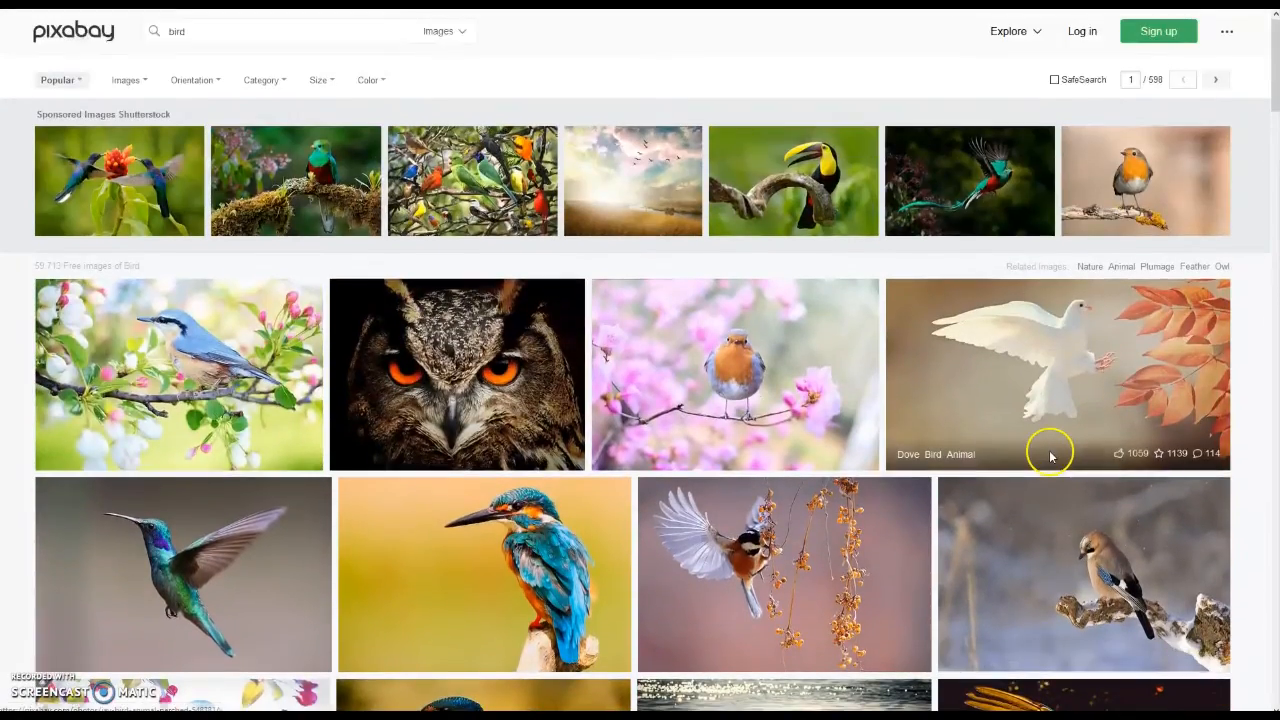
# - Switch to the finished flashcards PDF with the DAFFODIL and BUTTERFLY cards and maximise its window
pyautogui.hotkey('alt', 'Tab')
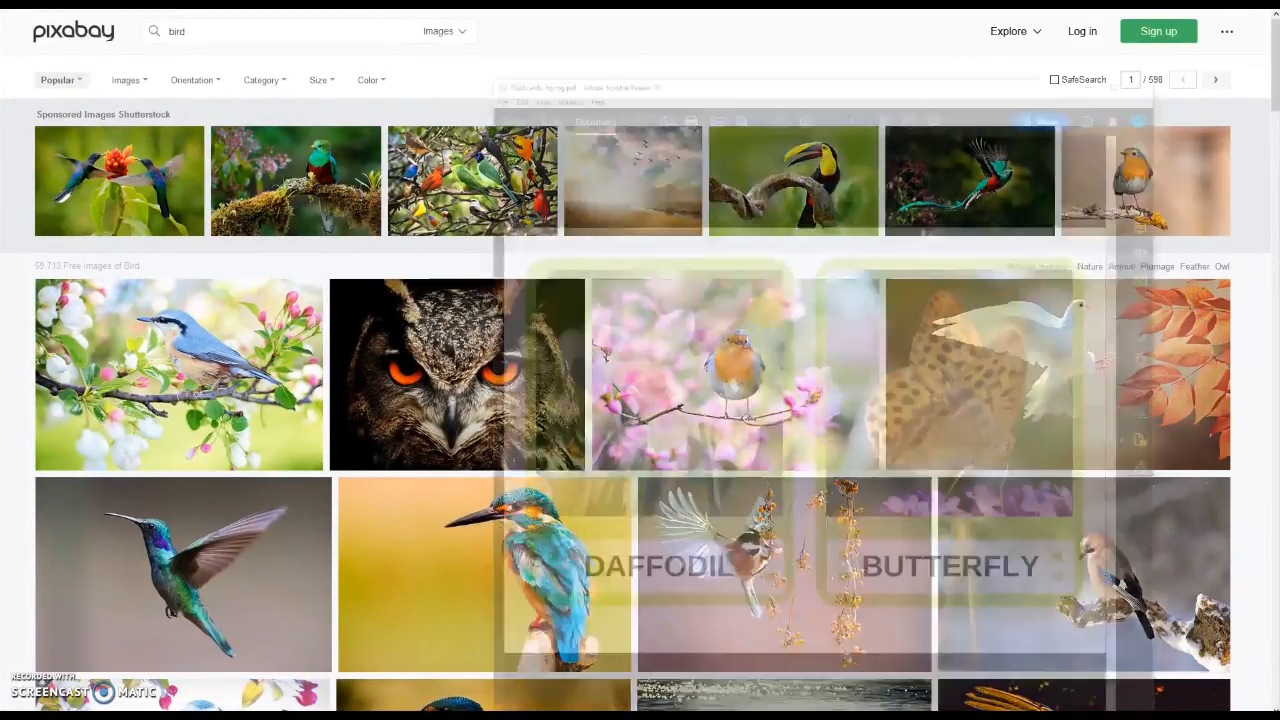
pyautogui.press('super+Up')
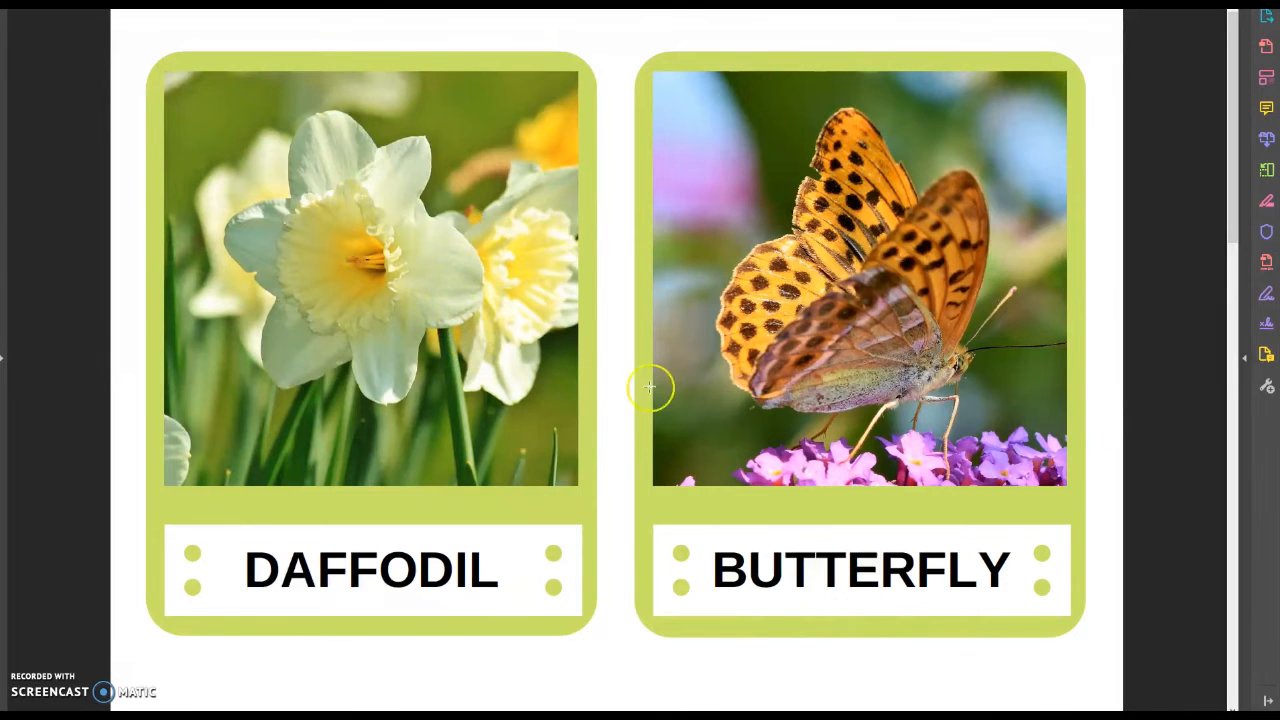
# - Look through the DAFFODIL, BUTTERFLY, DUCKLING and BEE cards in the finished flashcards PDF
pyautogui.scroll(-2, 657, 386)
pyautogui.scroll(2, 717, 357)
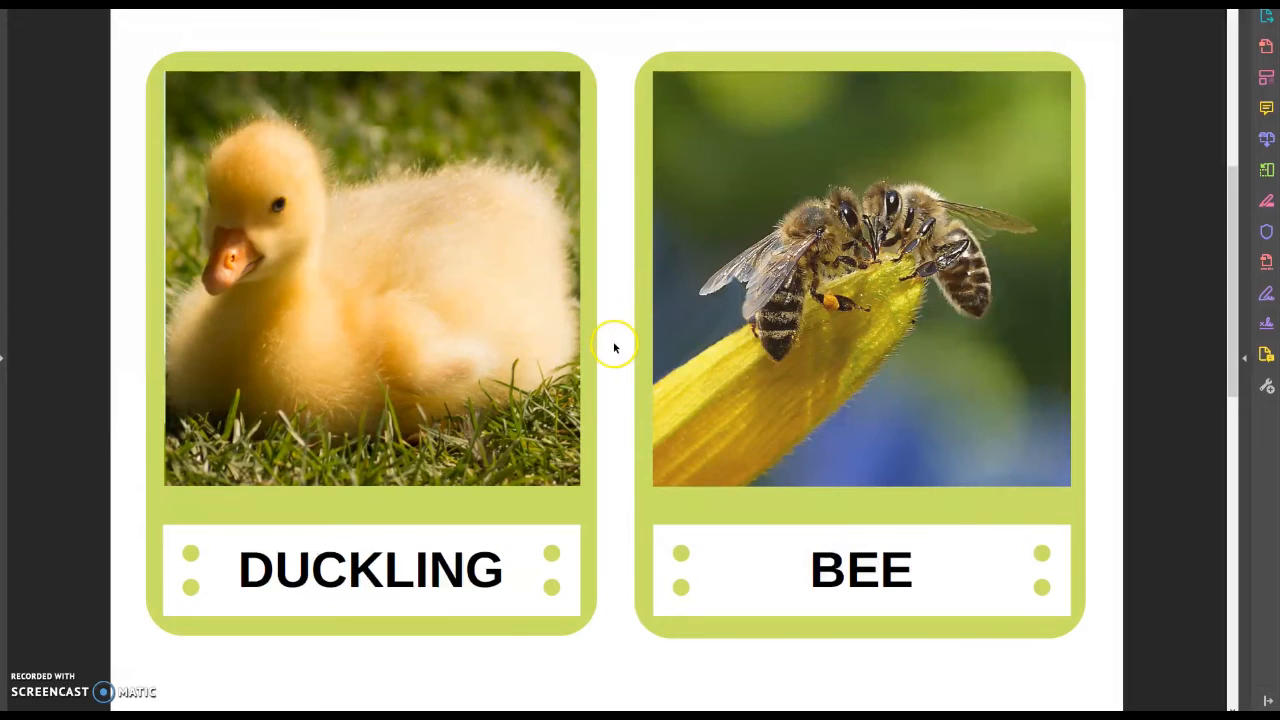
pyautogui.scroll(-2, 611, 346)
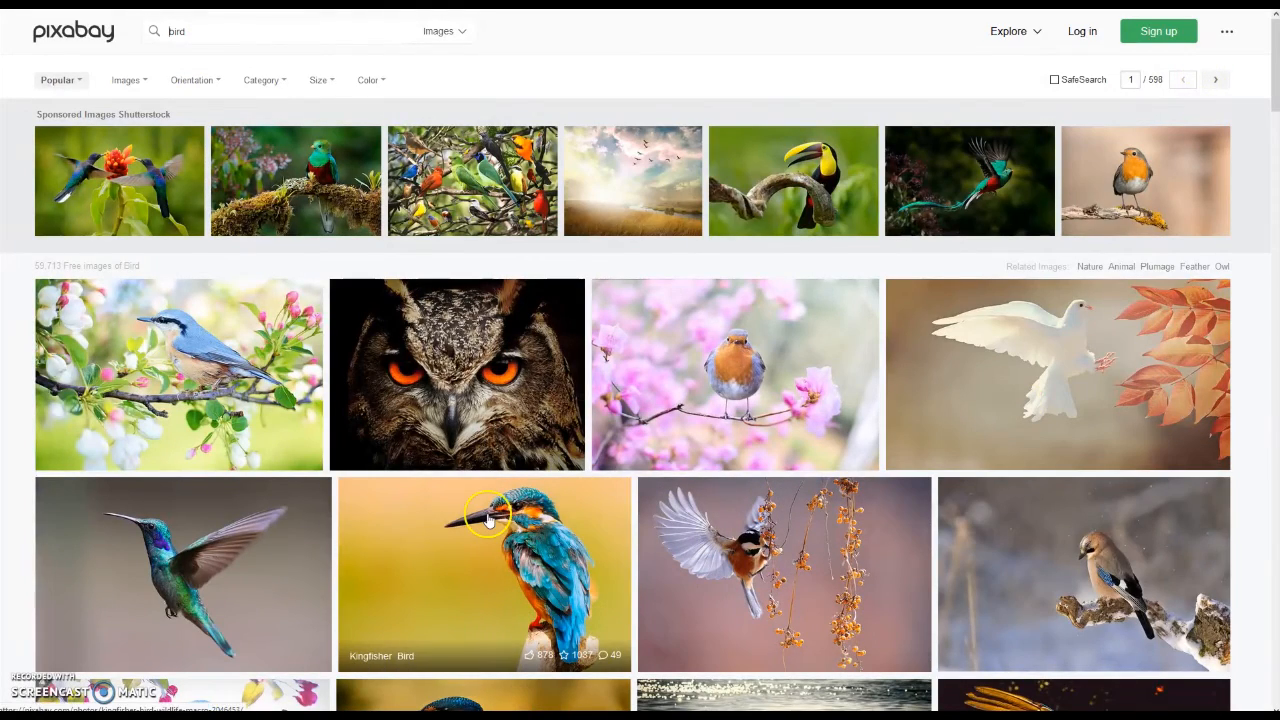
# - Switch back to Pixabay, browse the bird results and open the photo of the blue bird on a blossoming branch
pyautogui.scroll(-1, 486, 514)
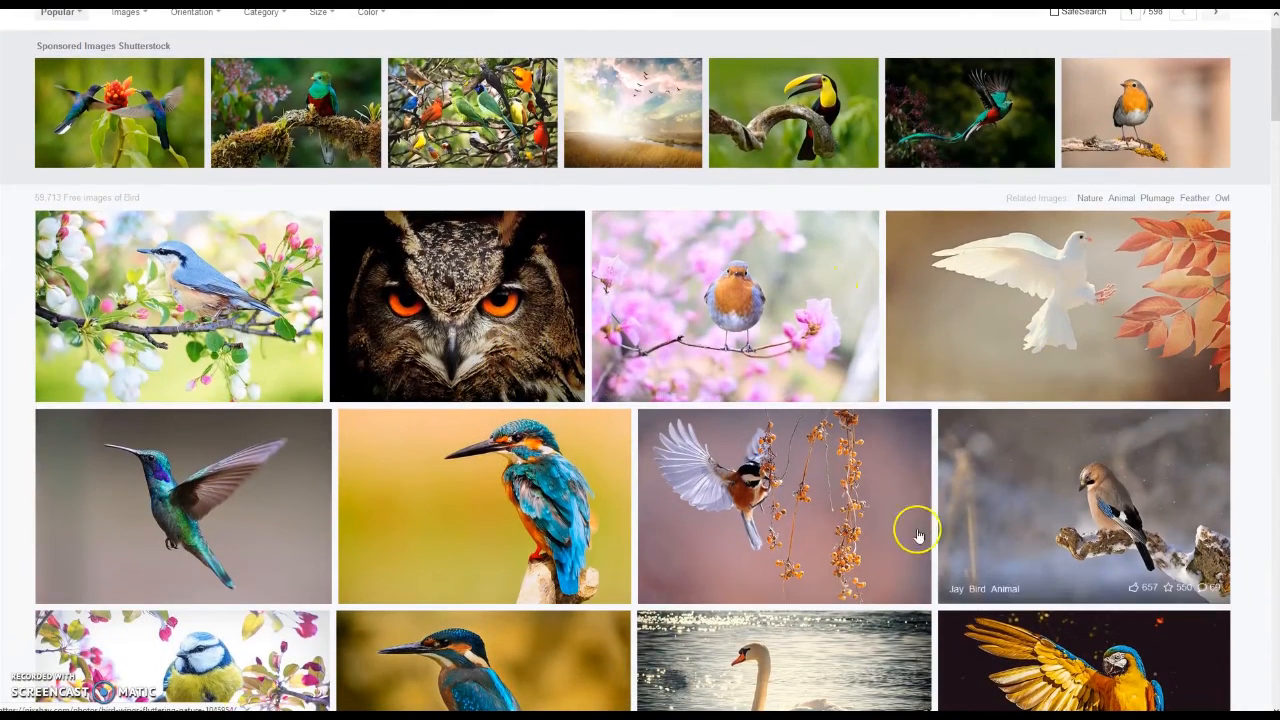
pyautogui.click(493, 543)
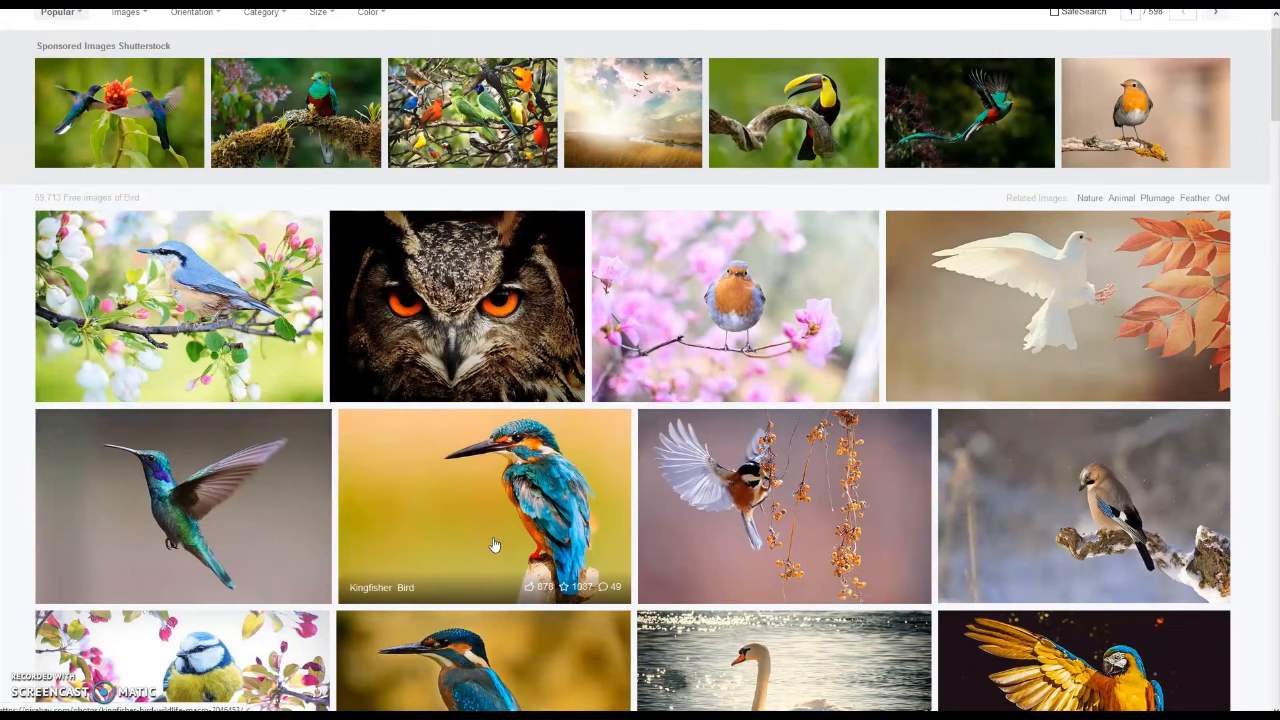
pyautogui.click(492, 545)
pyautogui.click(491, 551)
pyautogui.scroll(-3, 497, 548)
pyautogui.click(172, 398)
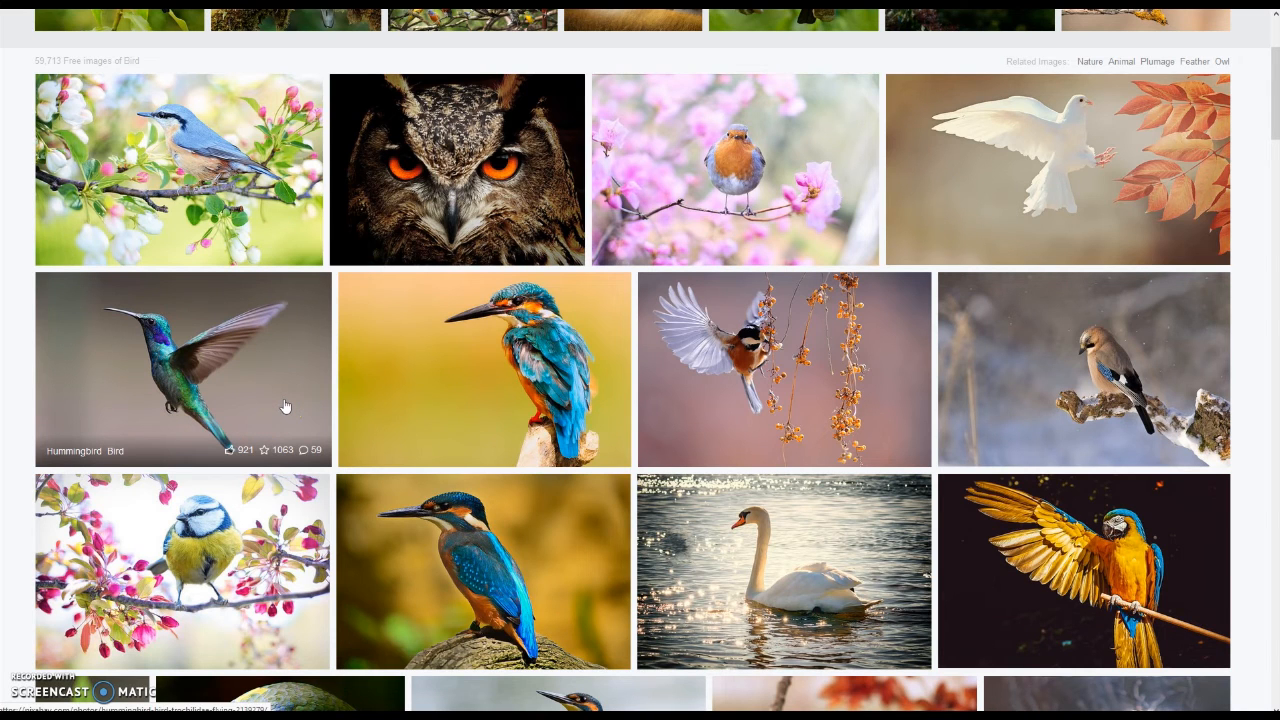
pyautogui.scroll(-3, 289, 400)
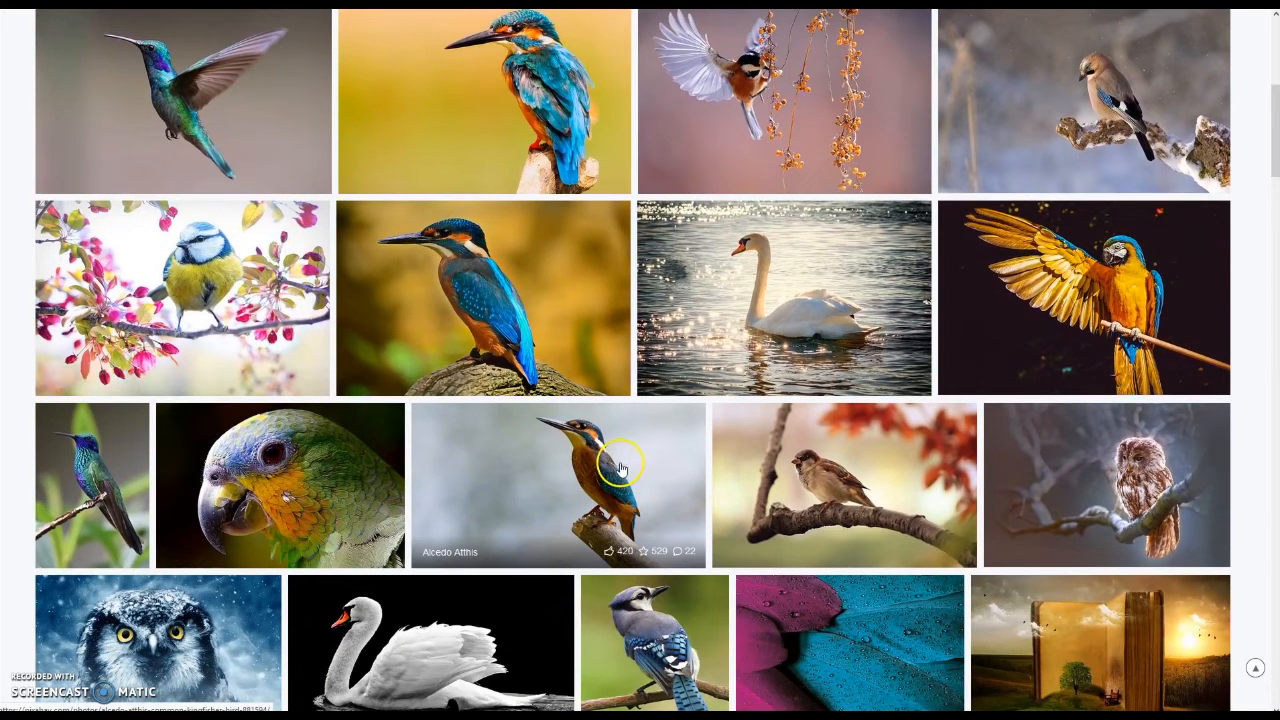
pyautogui.click(475, 513)
pyautogui.scroll(-1, 474, 512)
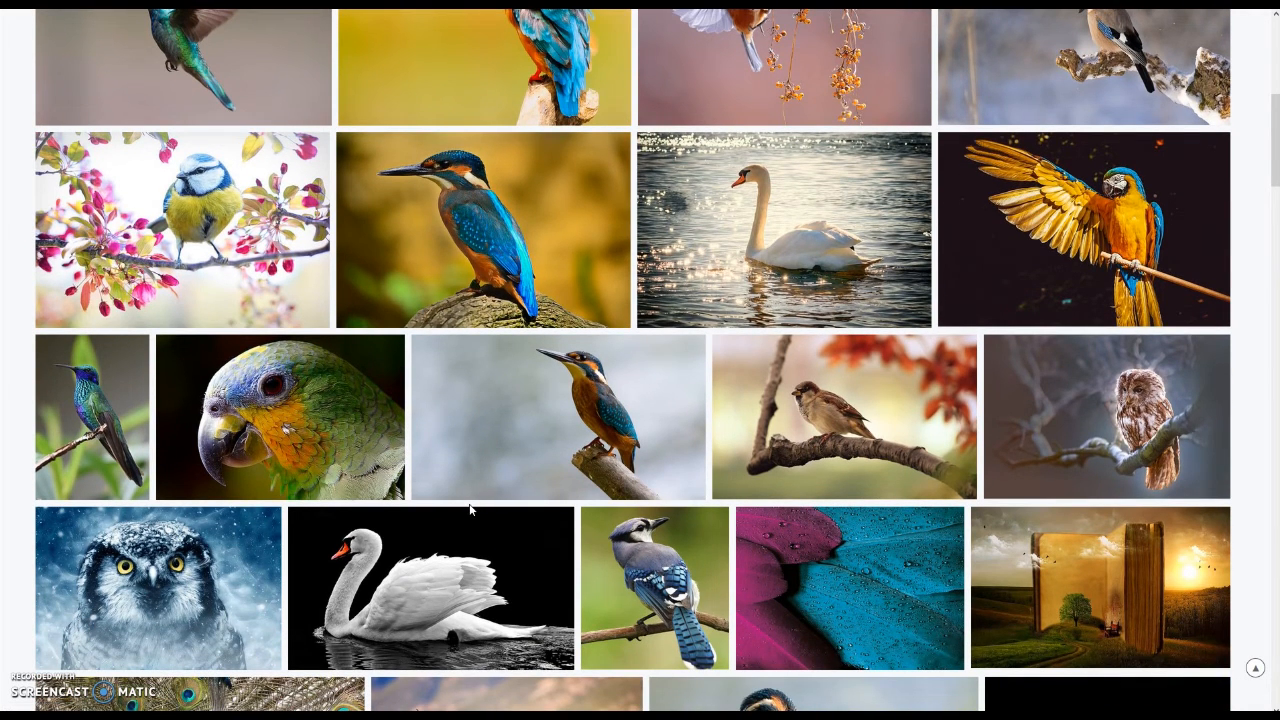
pyautogui.scroll(5, 469, 510)
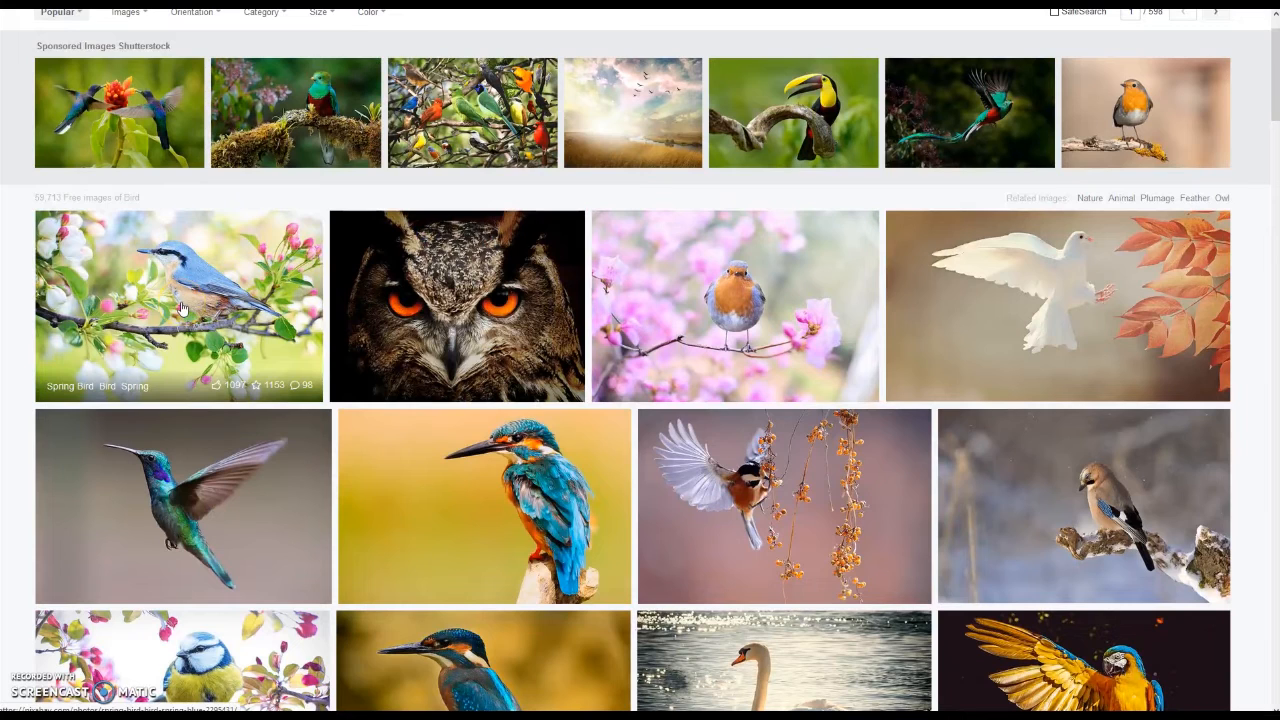
pyautogui.click(181, 307)
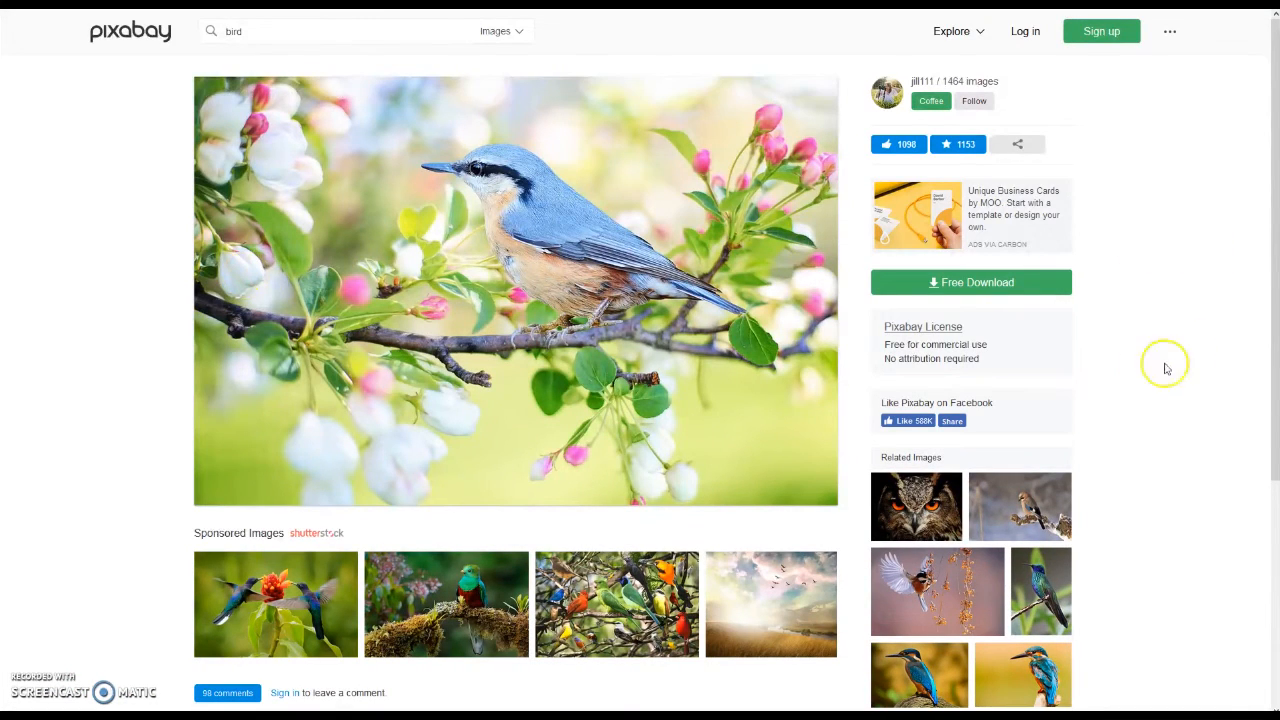
# - Try to download the blue bird photo at the full 4729×3153 resolution
pyautogui.click(954, 286)
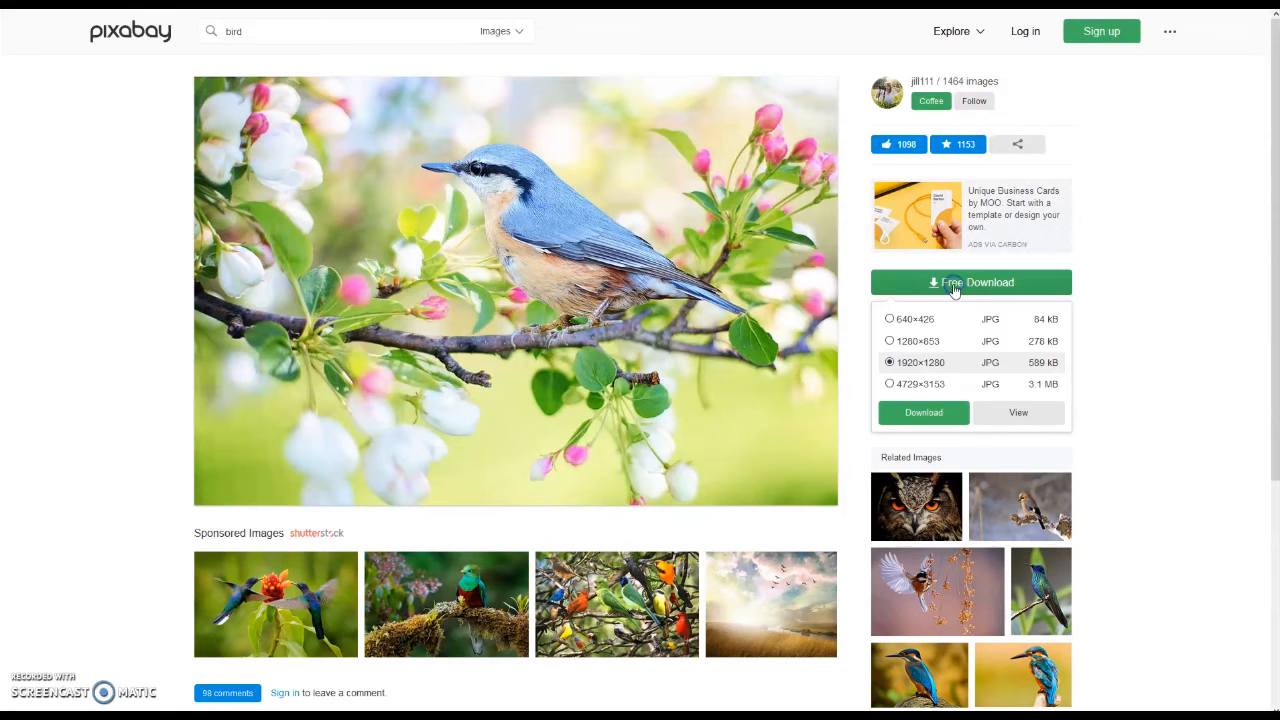
pyautogui.click(899, 389)
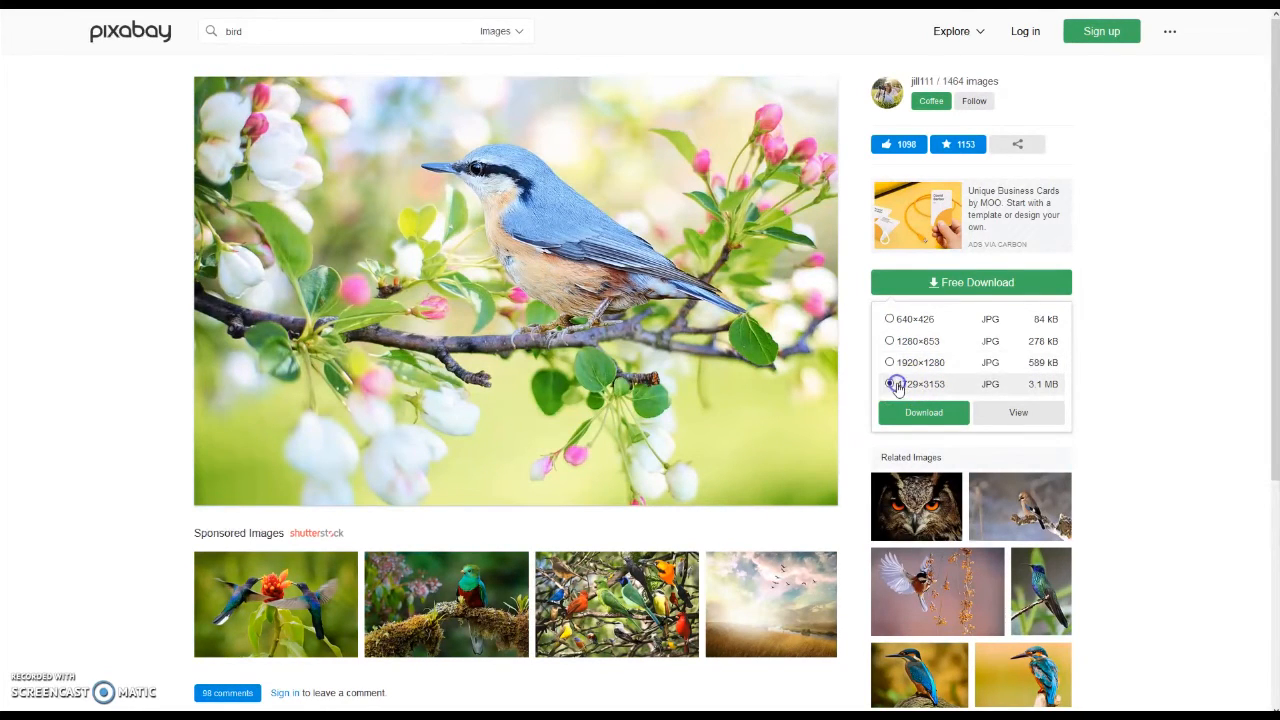
pyautogui.click(907, 416)
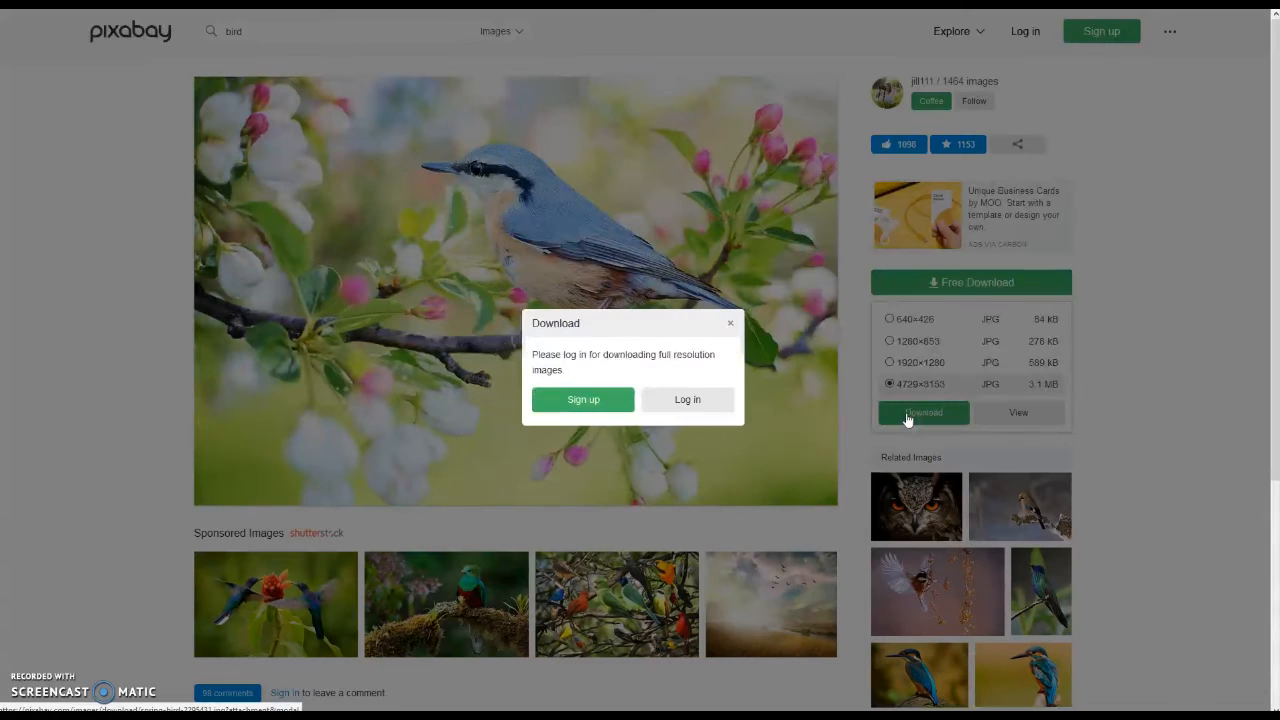
pyautogui.click(730, 323)
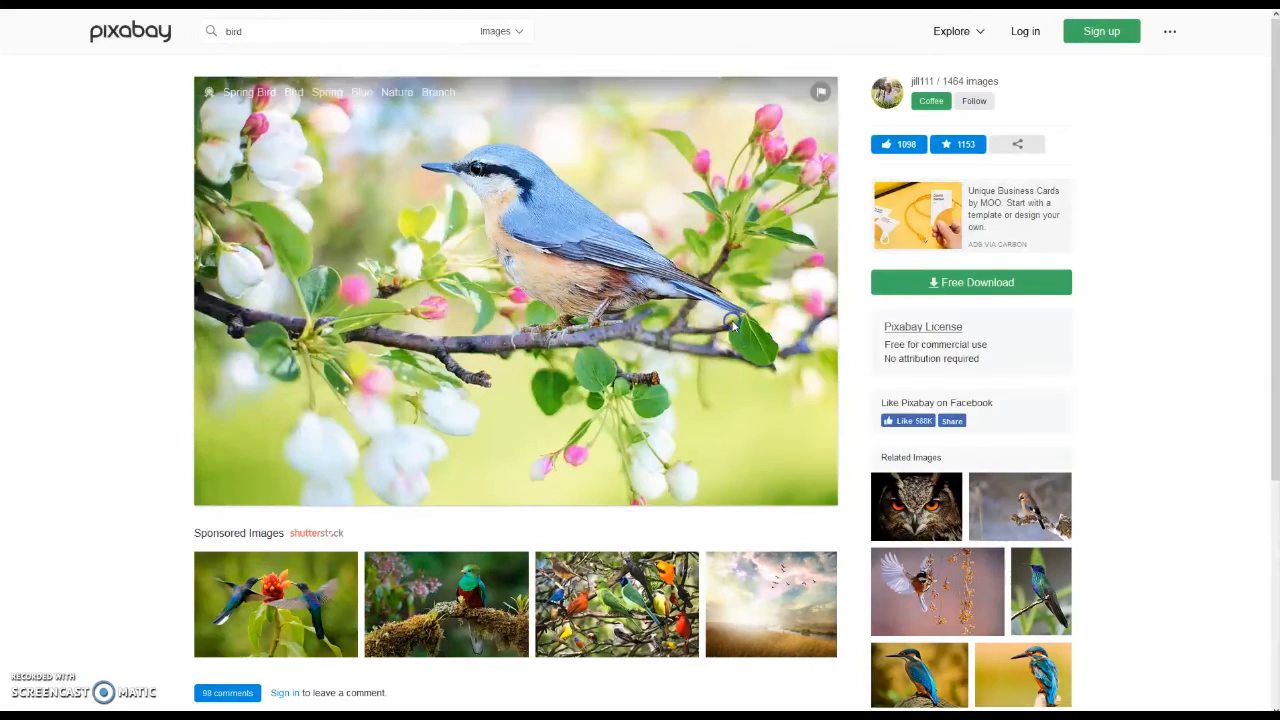
# - Download the blue bird photo as a 1920×1280 JPG, complete the robot check and open the file in the default viewer
pyautogui.click(946, 283)
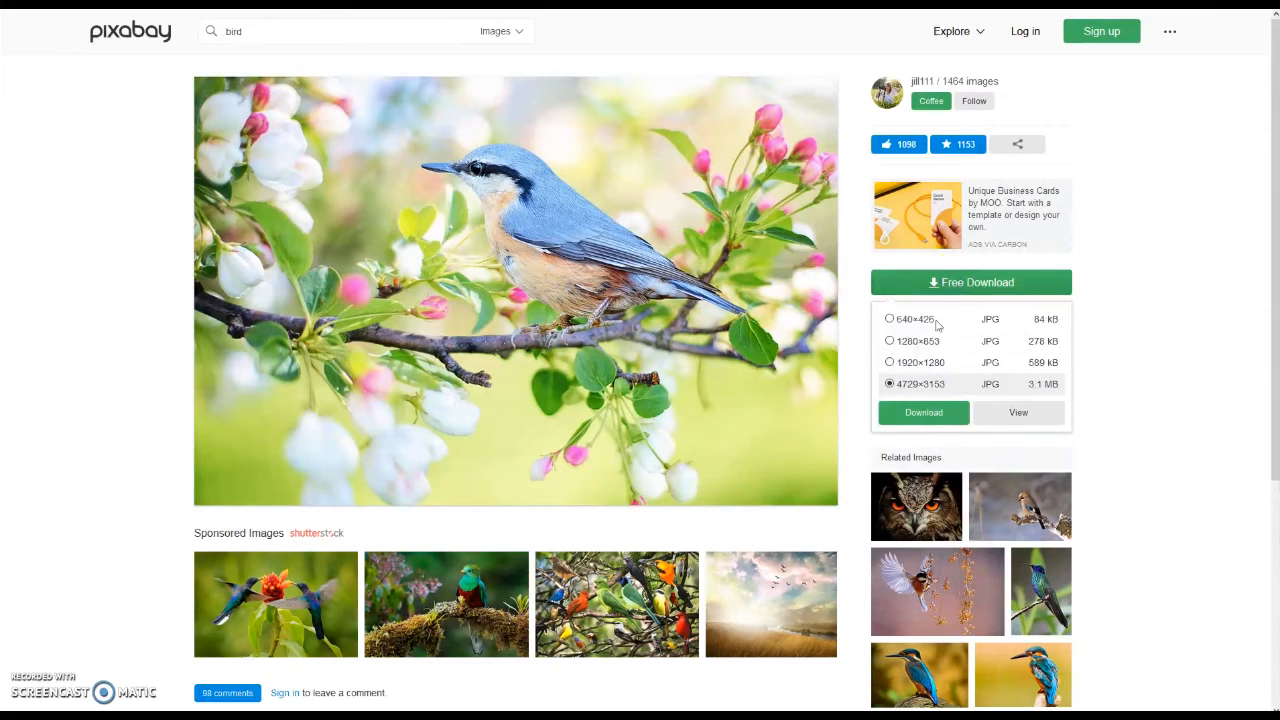
pyautogui.click(889, 362)
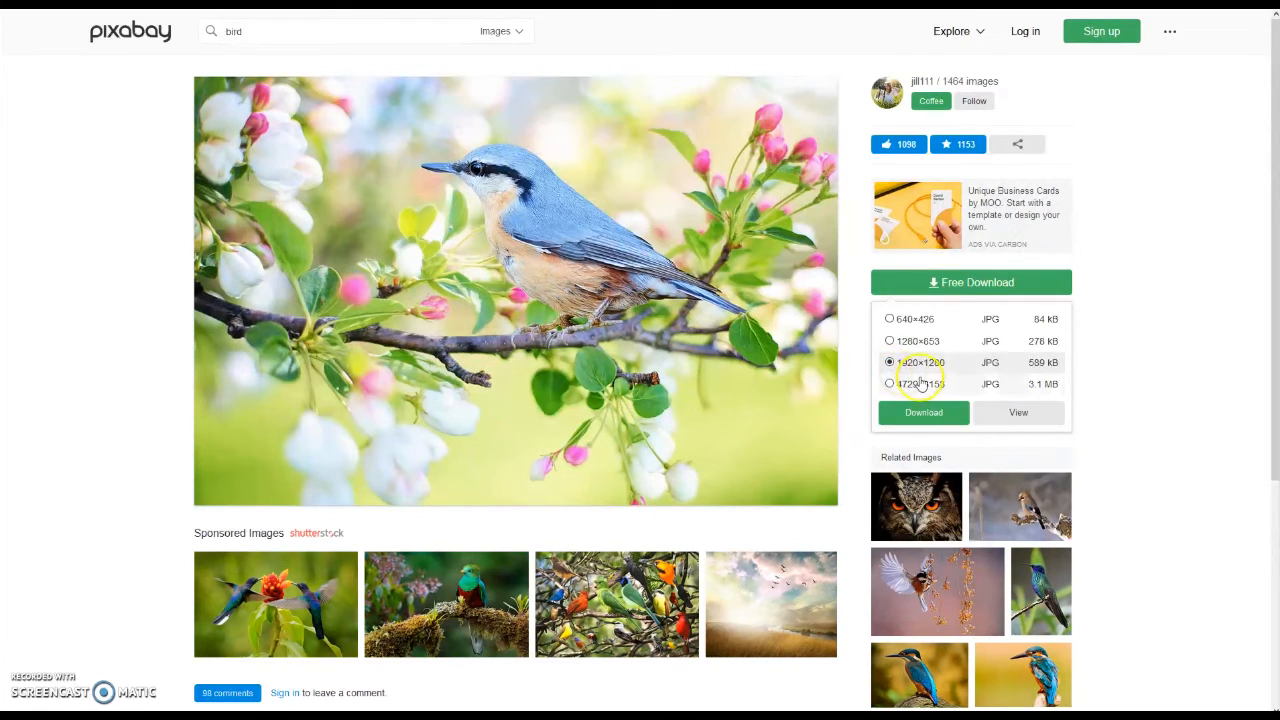
pyautogui.click(922, 415)
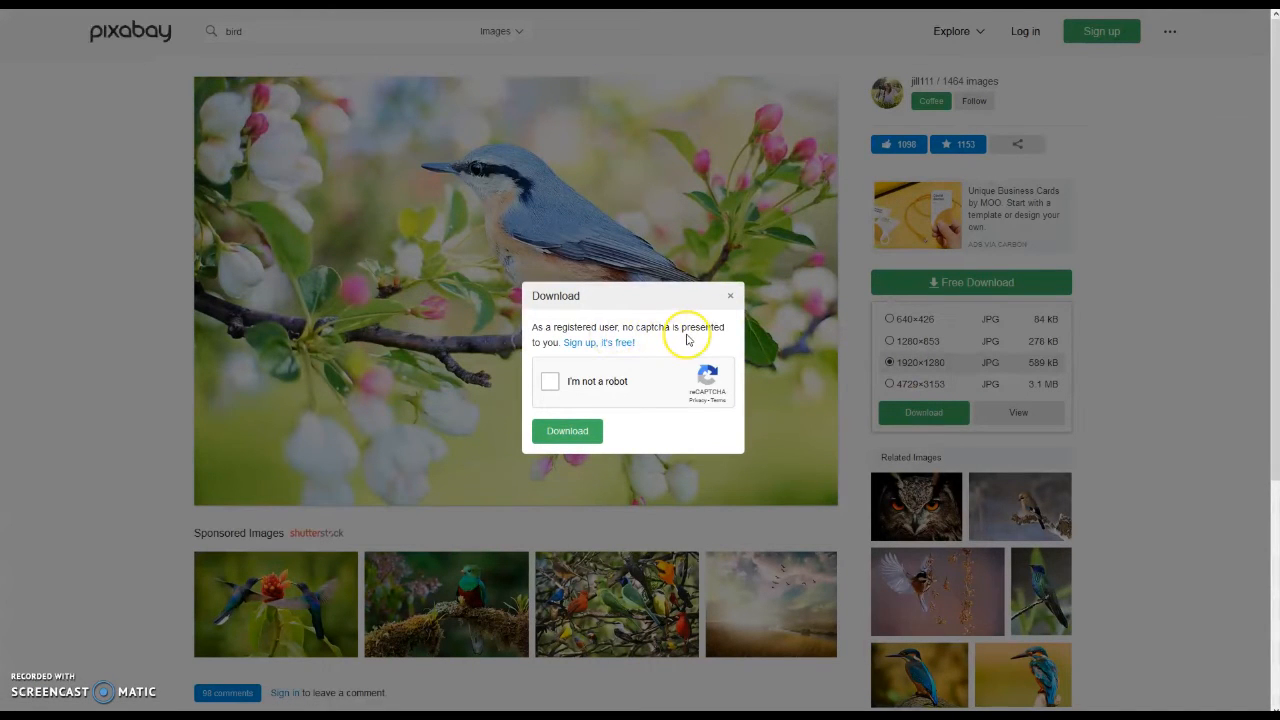
pyautogui.click(547, 381)
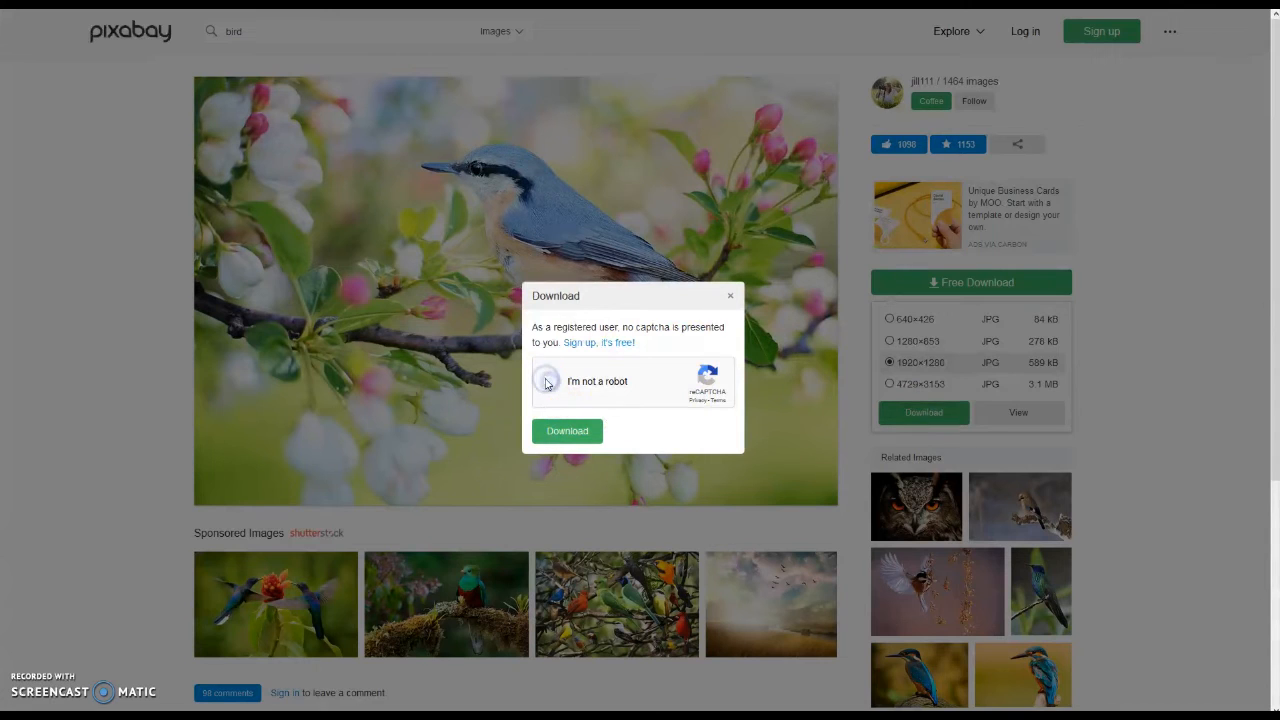
pyautogui.click(567, 435)
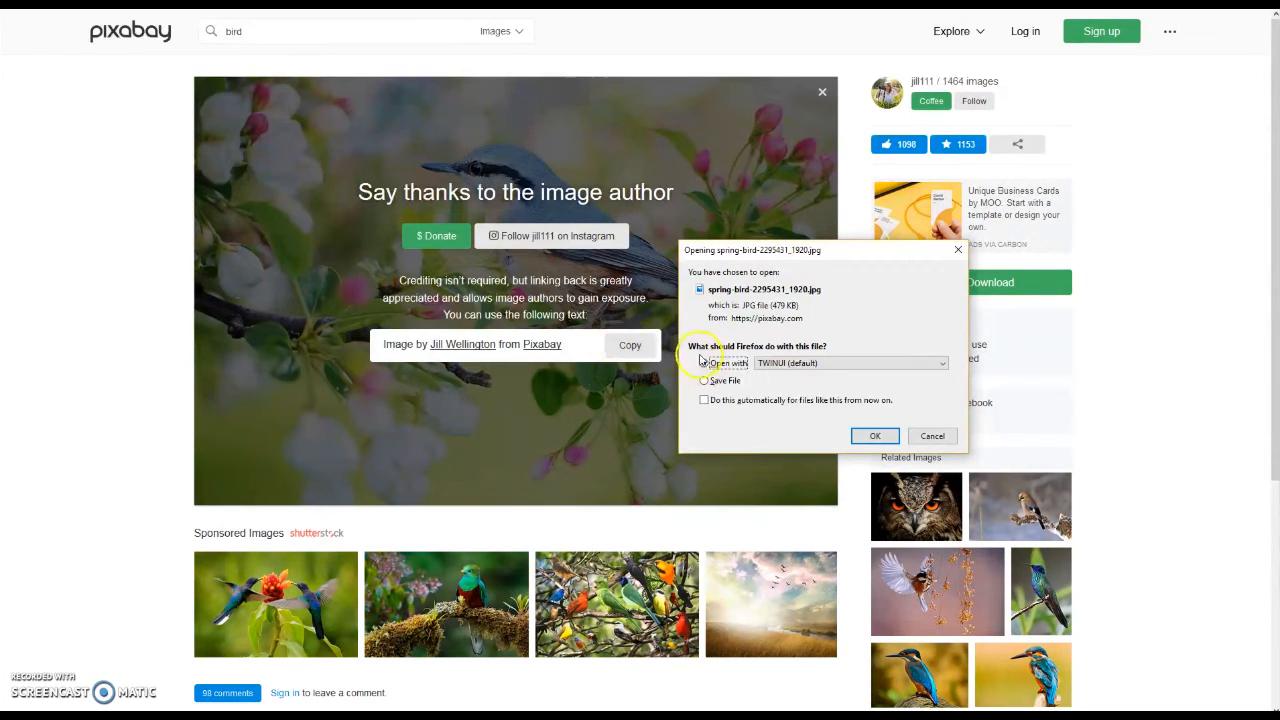
pyautogui.click(874, 436)
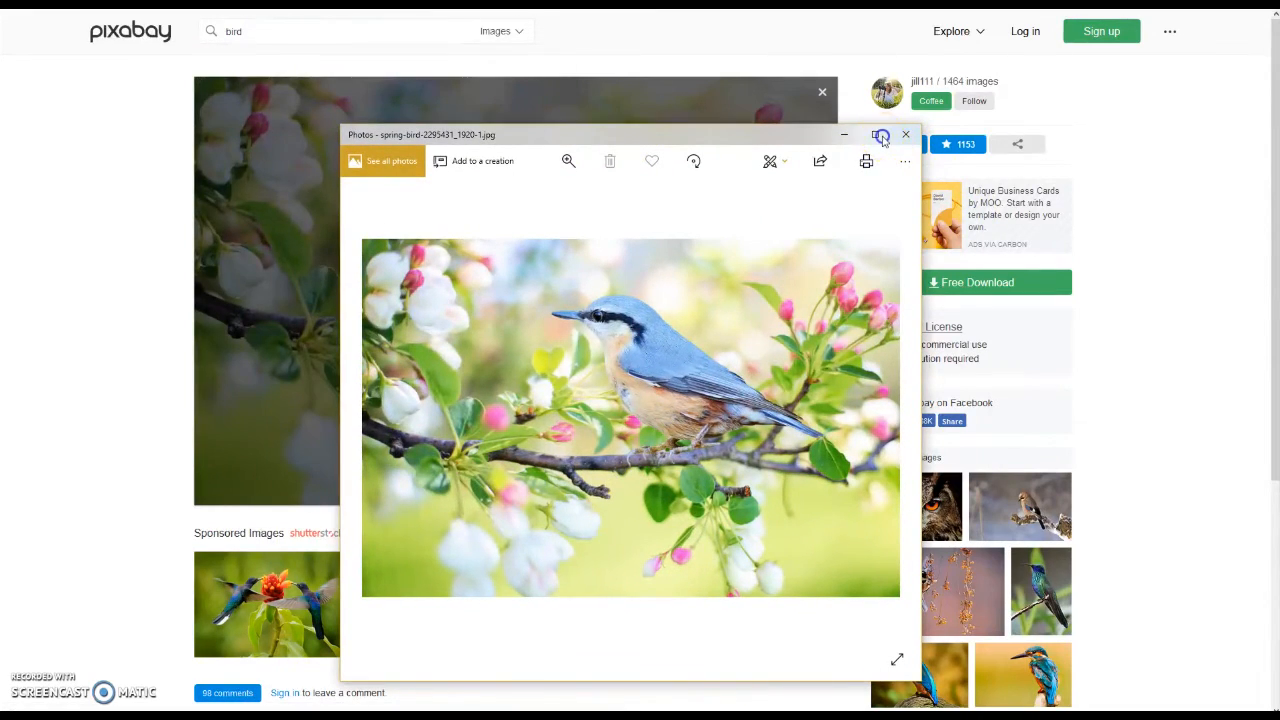
# - Maximise the photo viewer and save a copy of the bird photo as JPG beside the other flashcard pictures
pyautogui.click(878, 135)
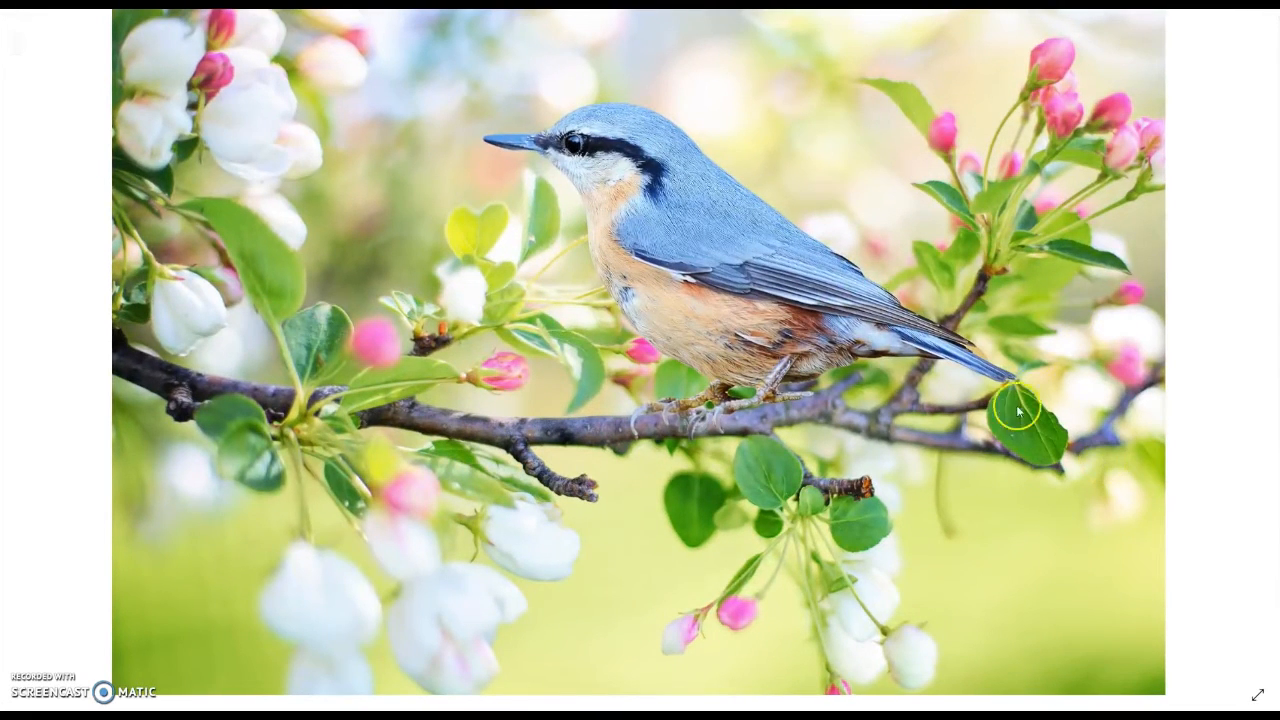
pyautogui.click(1254, 10)
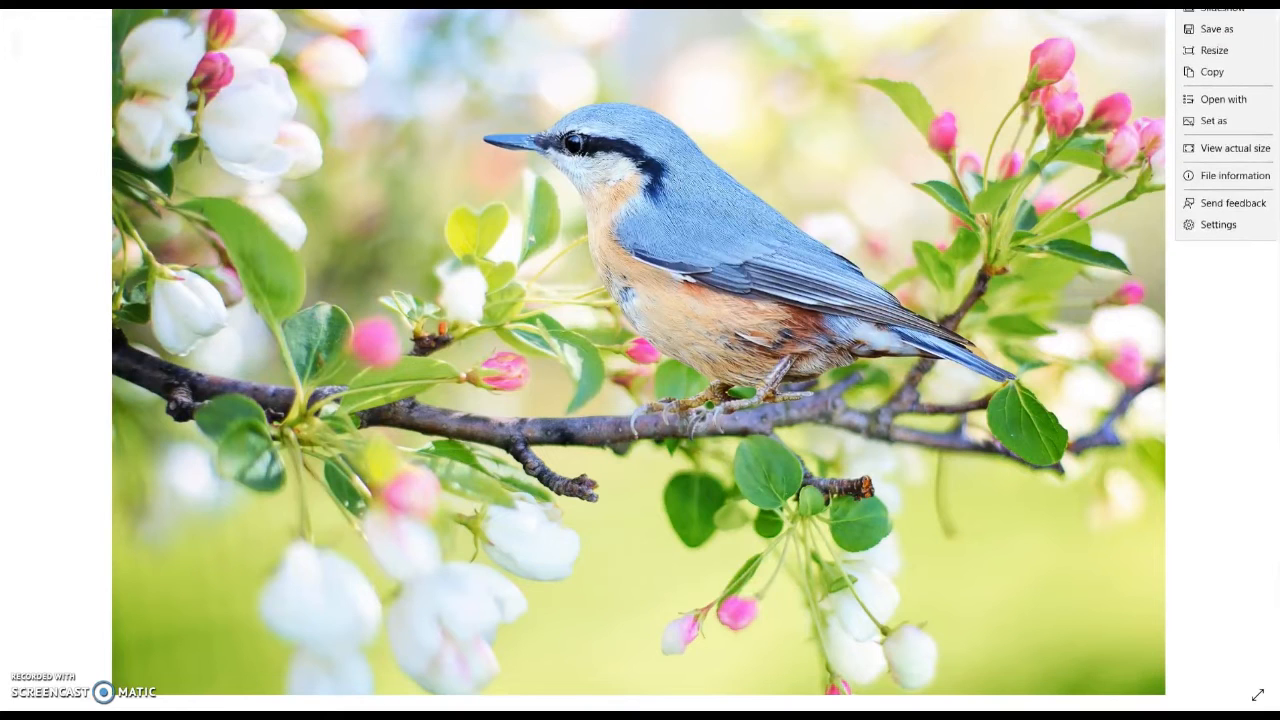
pyautogui.click(1228, 35)
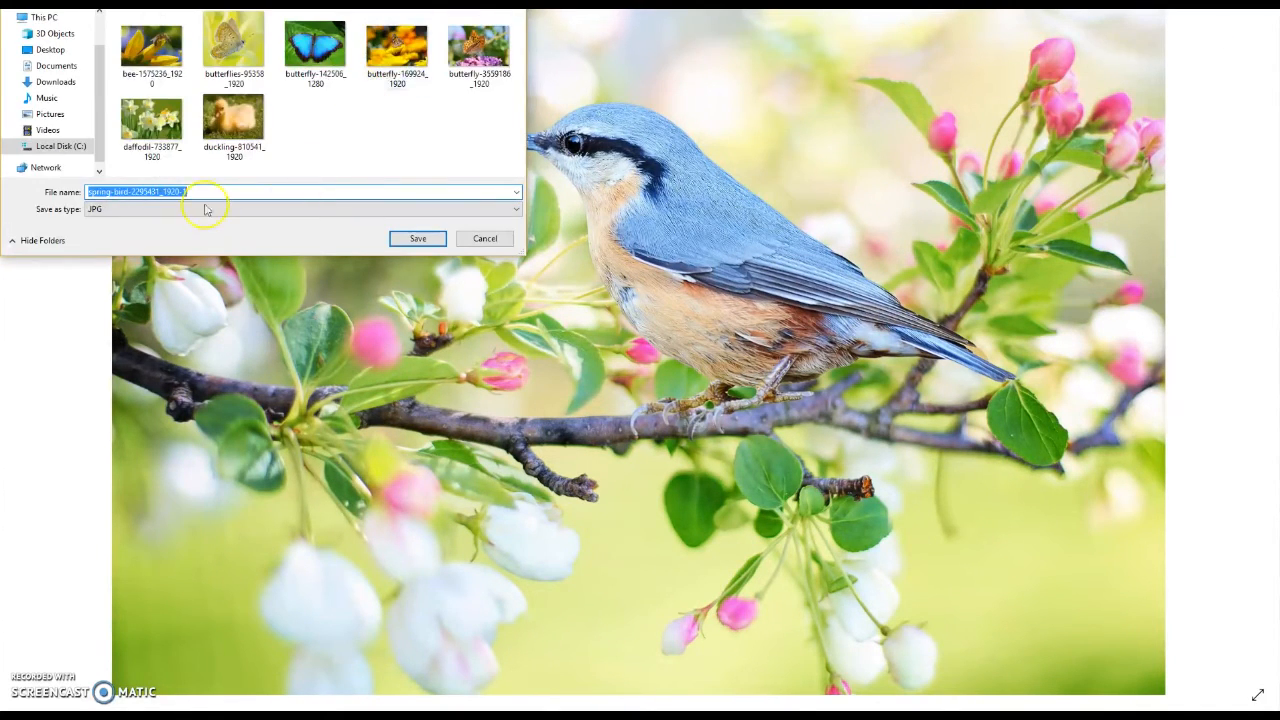
pyautogui.click(417, 239)
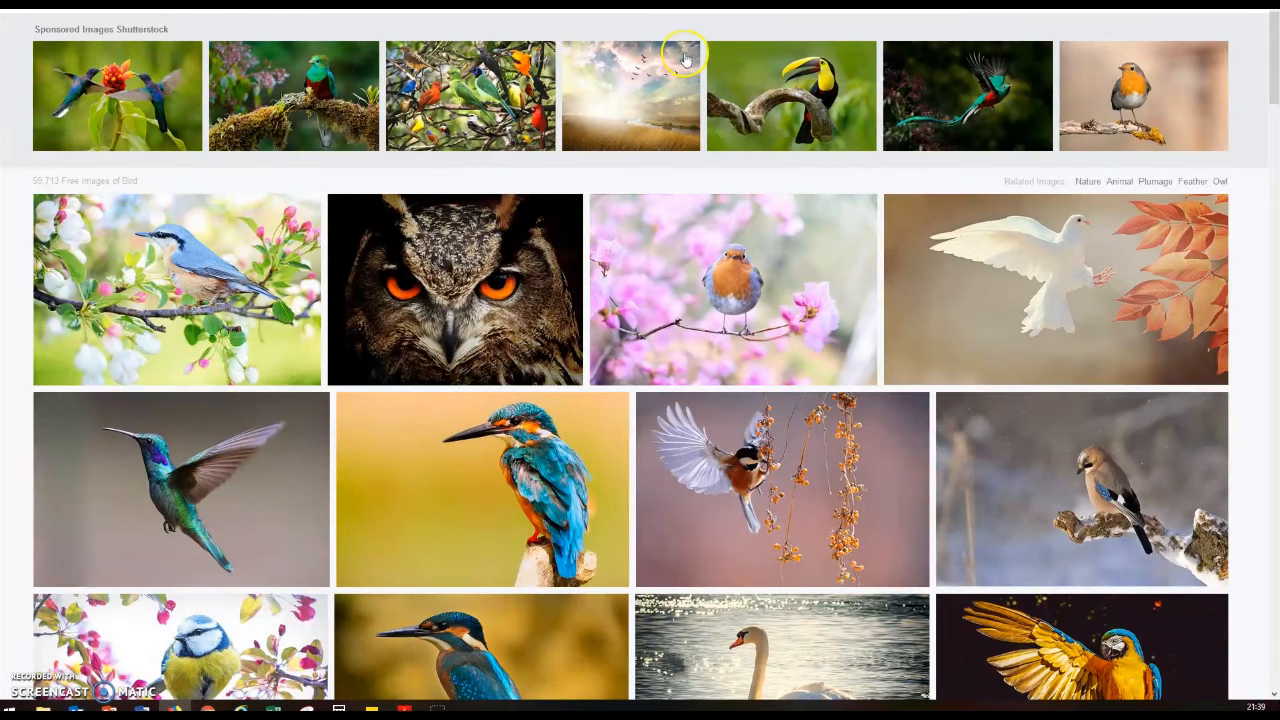
# - Replace the bird query on Pixabay with a search for "ladybug" images
pyautogui.scroll(1, 458, 128)
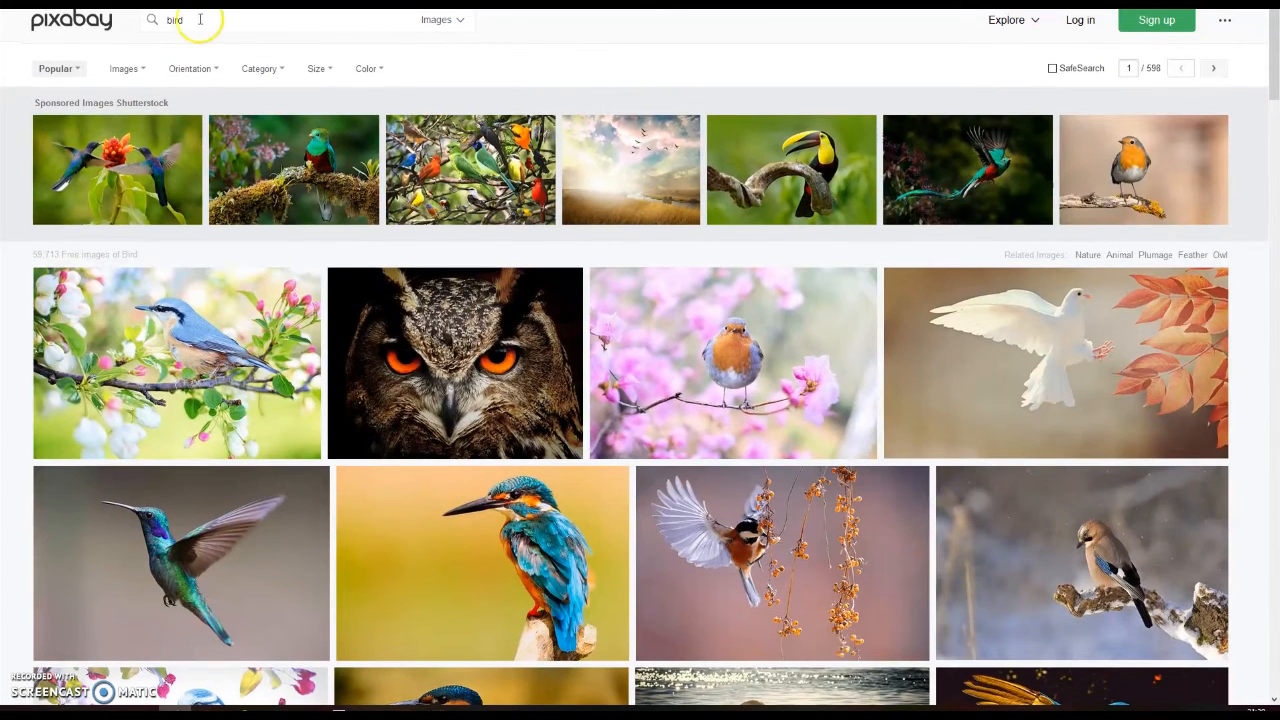
pyautogui.press('BackSpace')
pyautogui.press('BackSpace')
pyautogui.press('BackSpace')
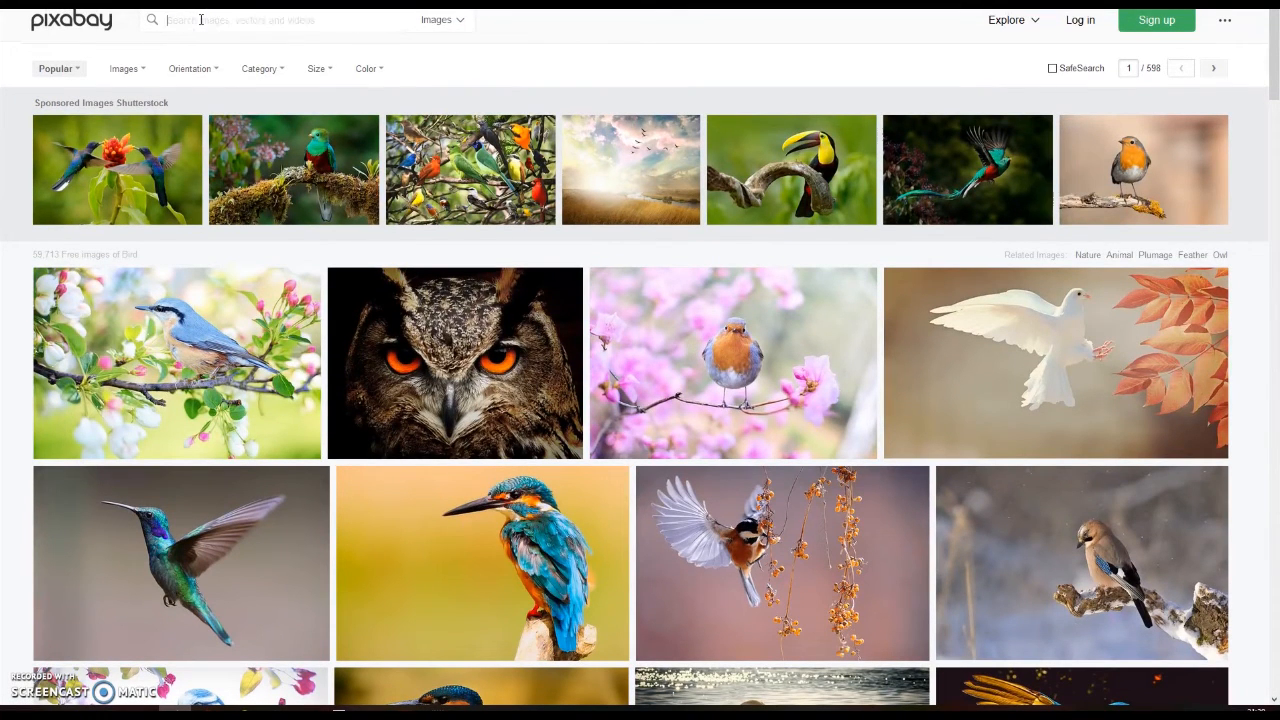
pyautogui.write('ladybug')
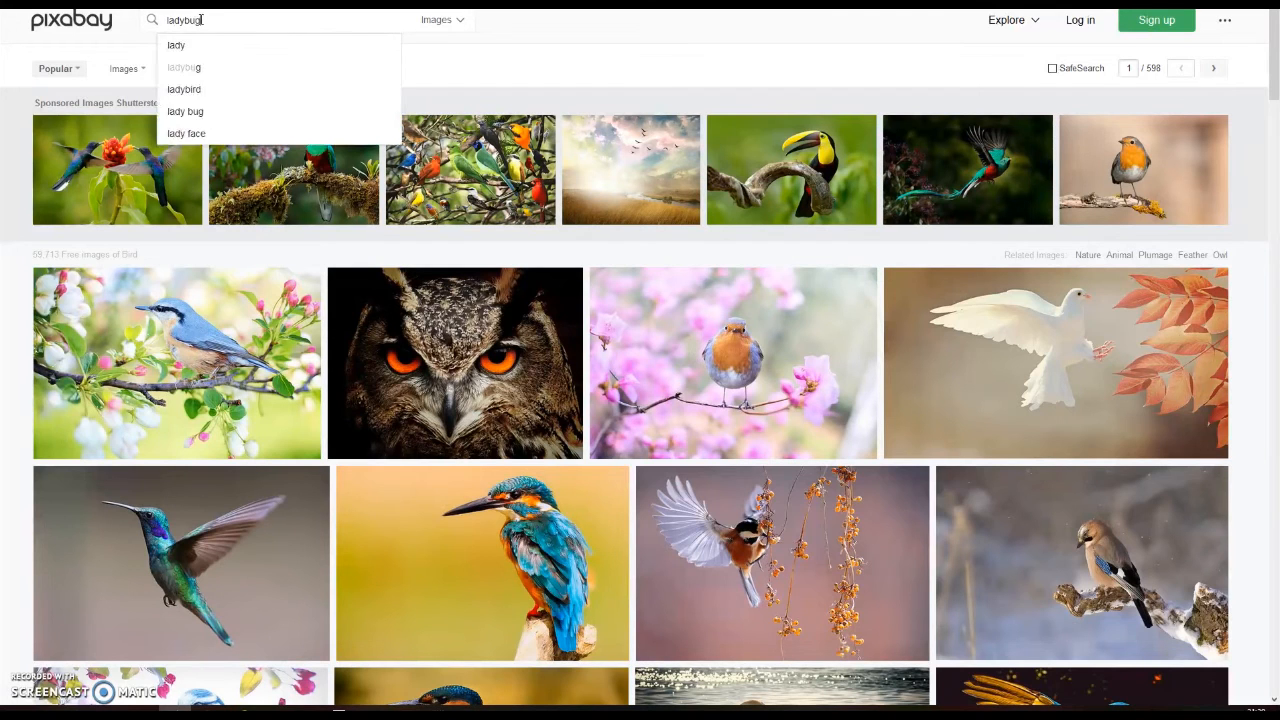
pyautogui.press('Return')
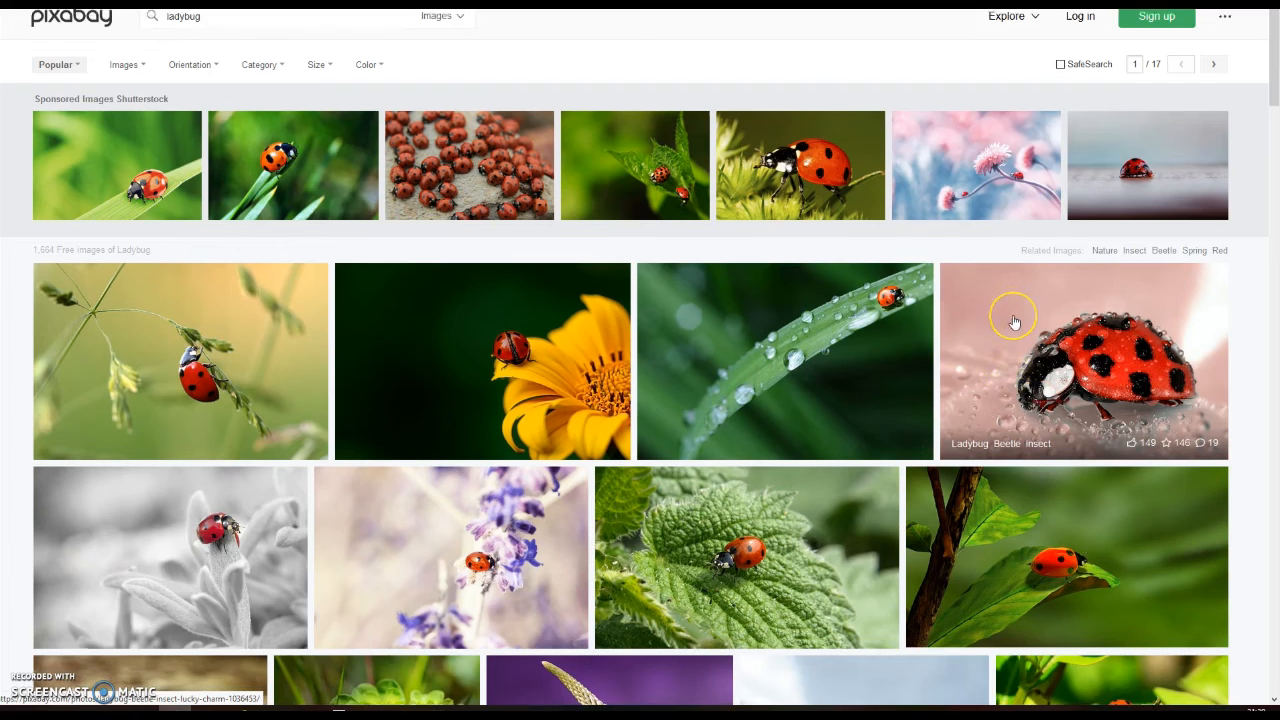
# - Browse the ladybug image results for a clear photo suited to a flashcard
pyautogui.scroll(-2, 1014, 320)
pyautogui.scroll(-1, 1014, 322)
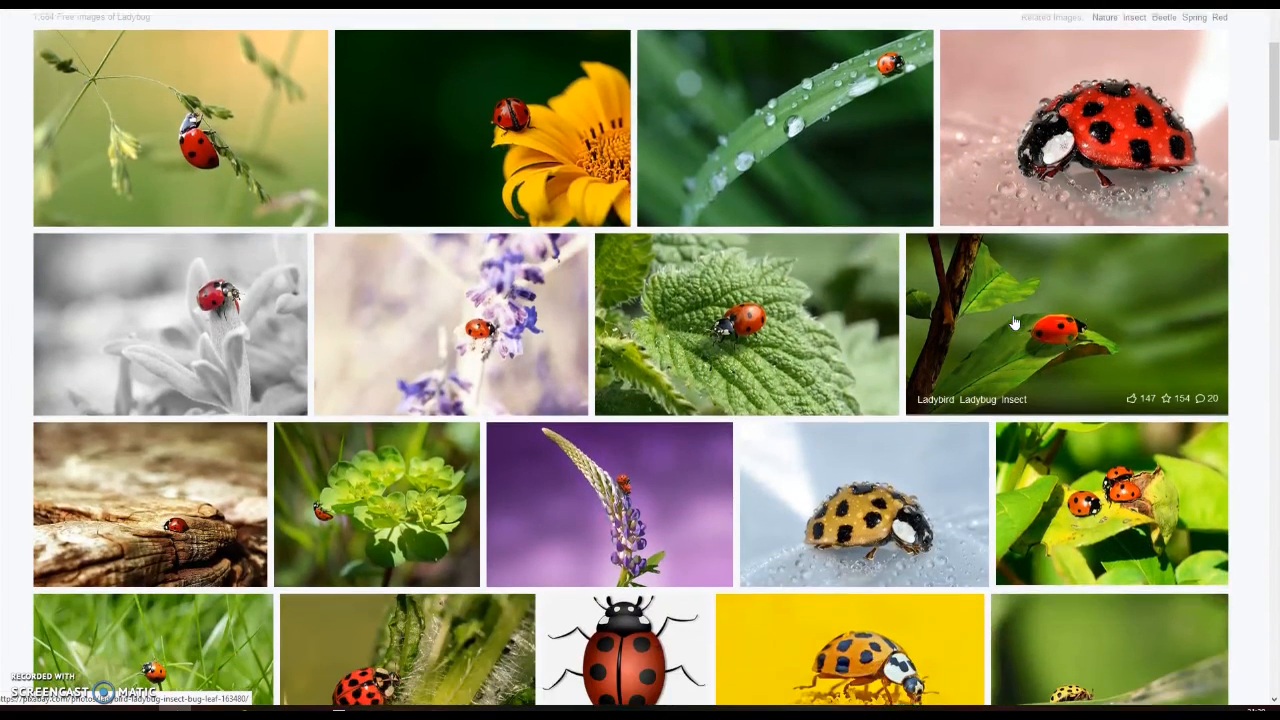
pyautogui.scroll(-2, 1014, 322)
pyautogui.click(1004, 320)
pyautogui.scroll(-5, 1004, 320)
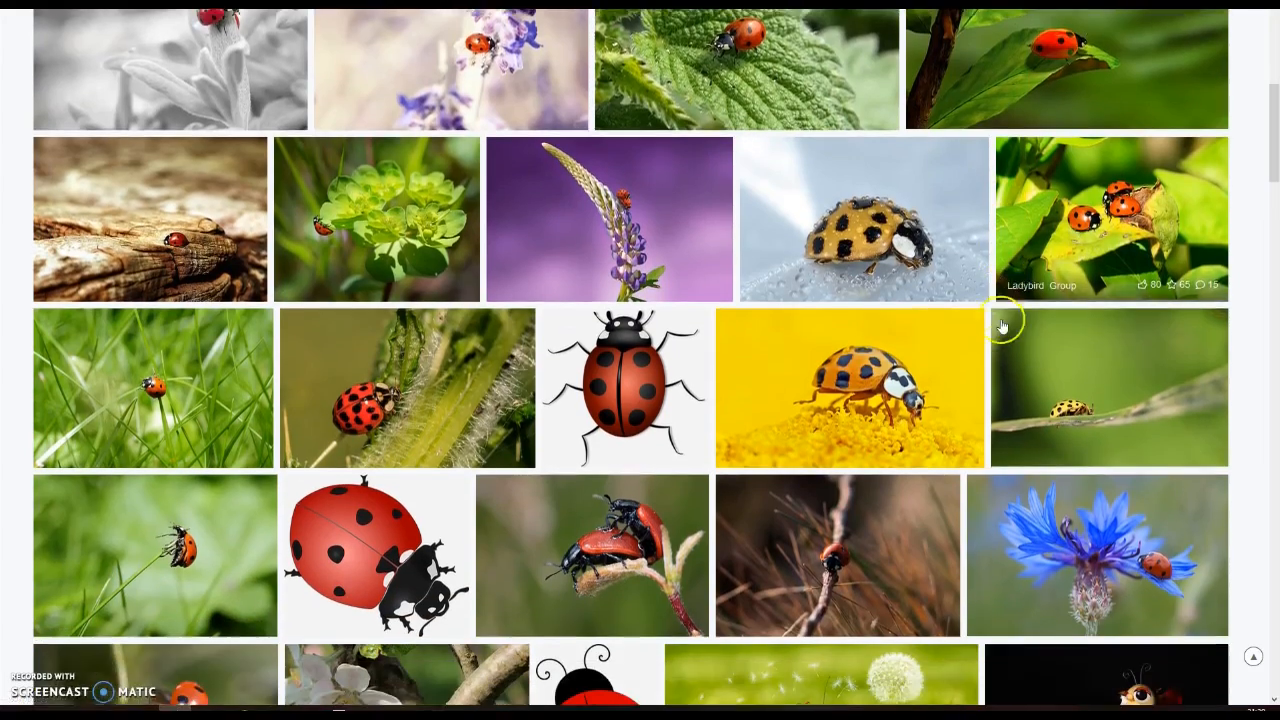
pyautogui.scroll(-4, 1002, 326)
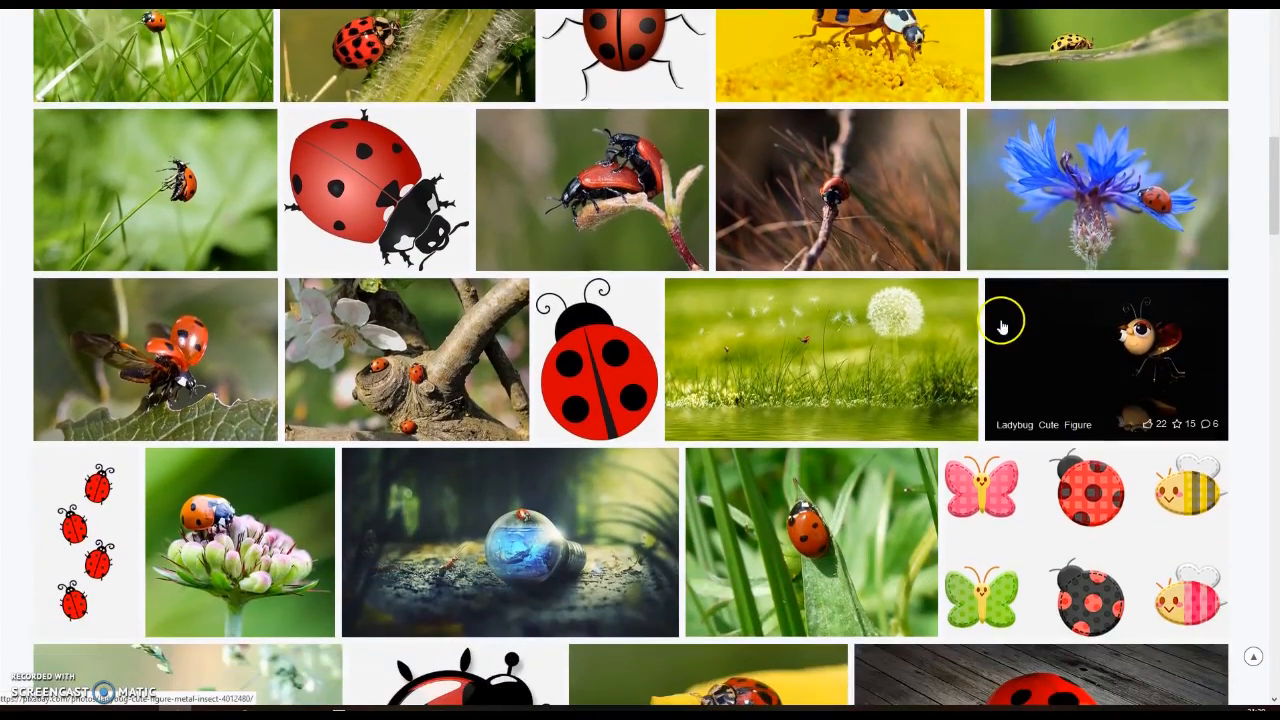
pyautogui.scroll(-3, 1002, 326)
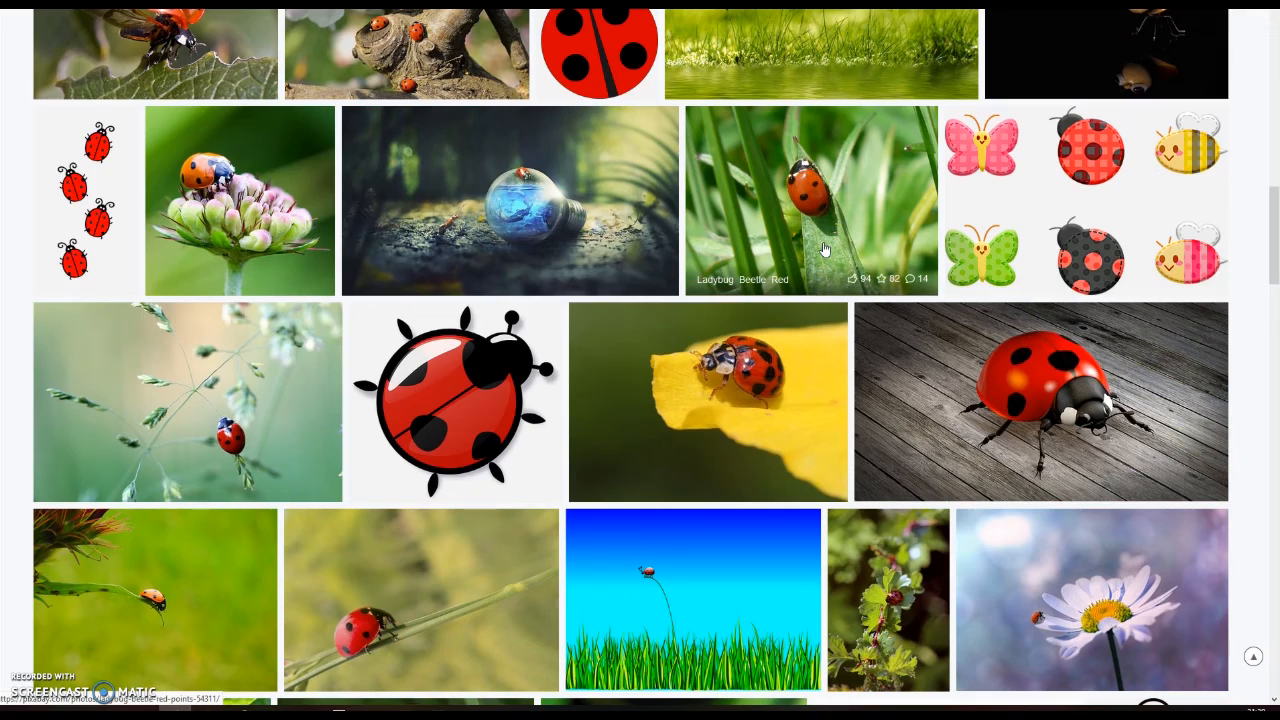
pyautogui.scroll(6, 824, 249)
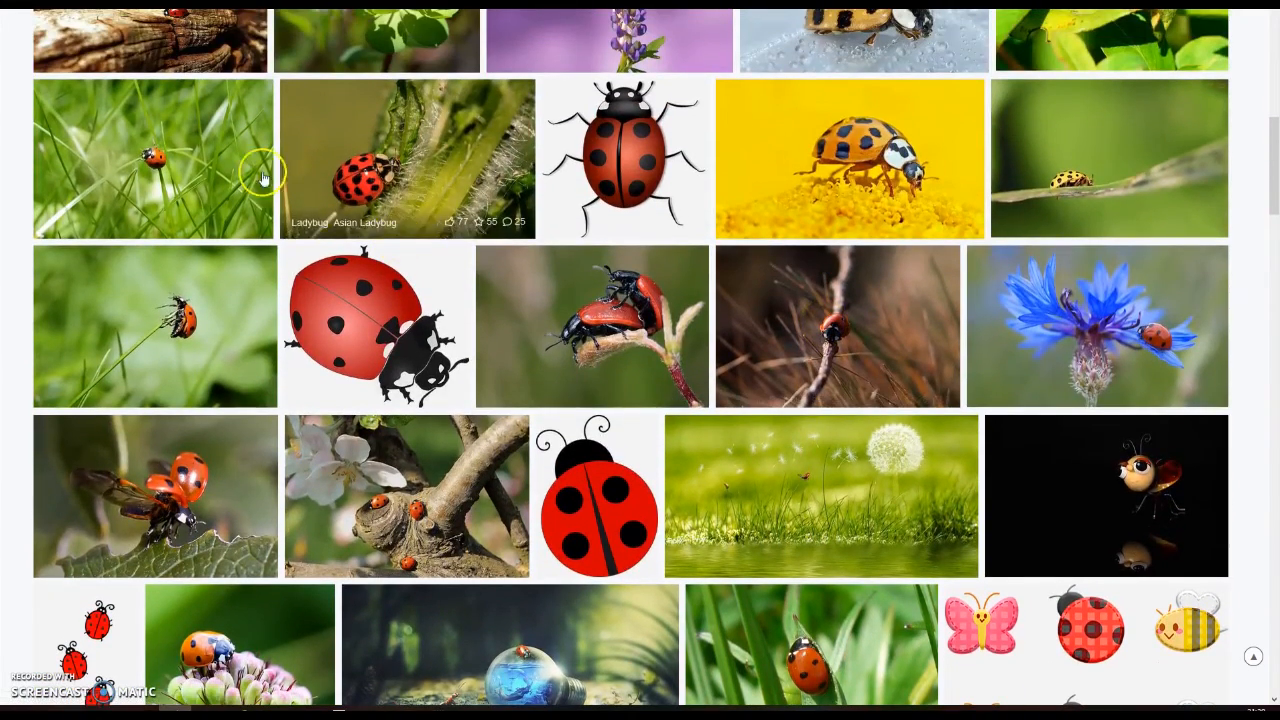
pyautogui.scroll(-1, 160, 178)
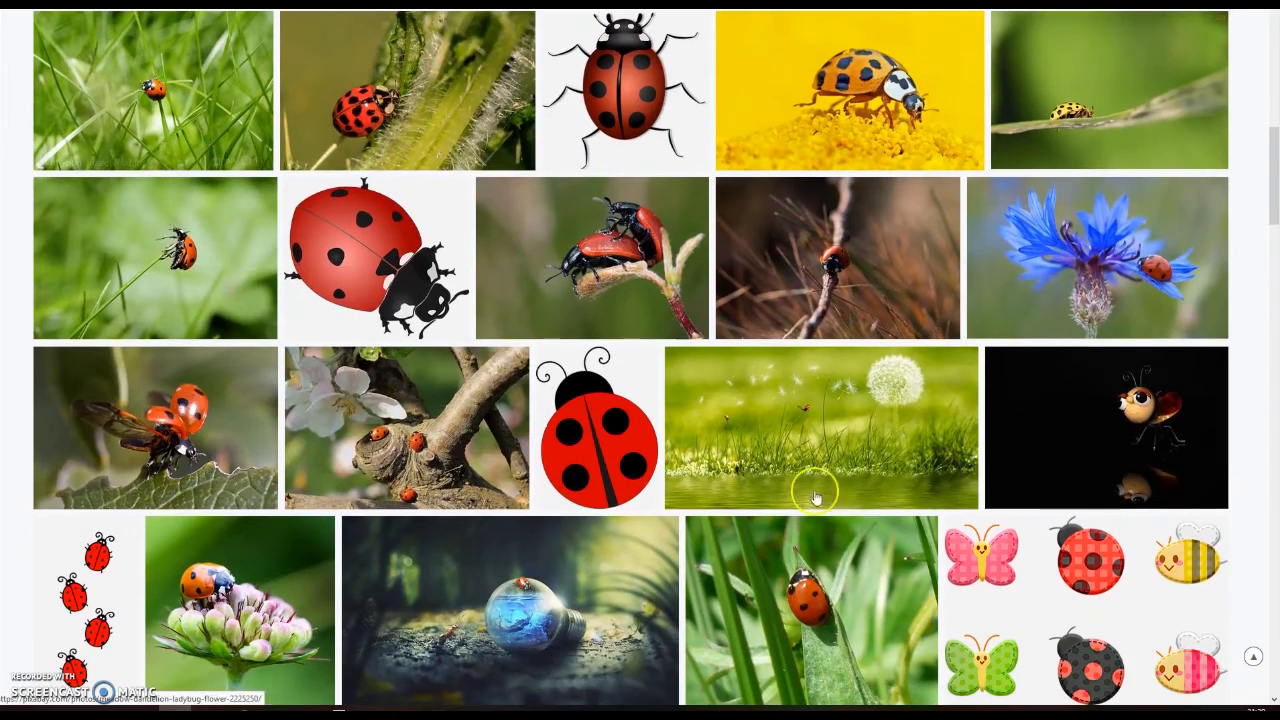
pyautogui.scroll(-1, 853, 668)
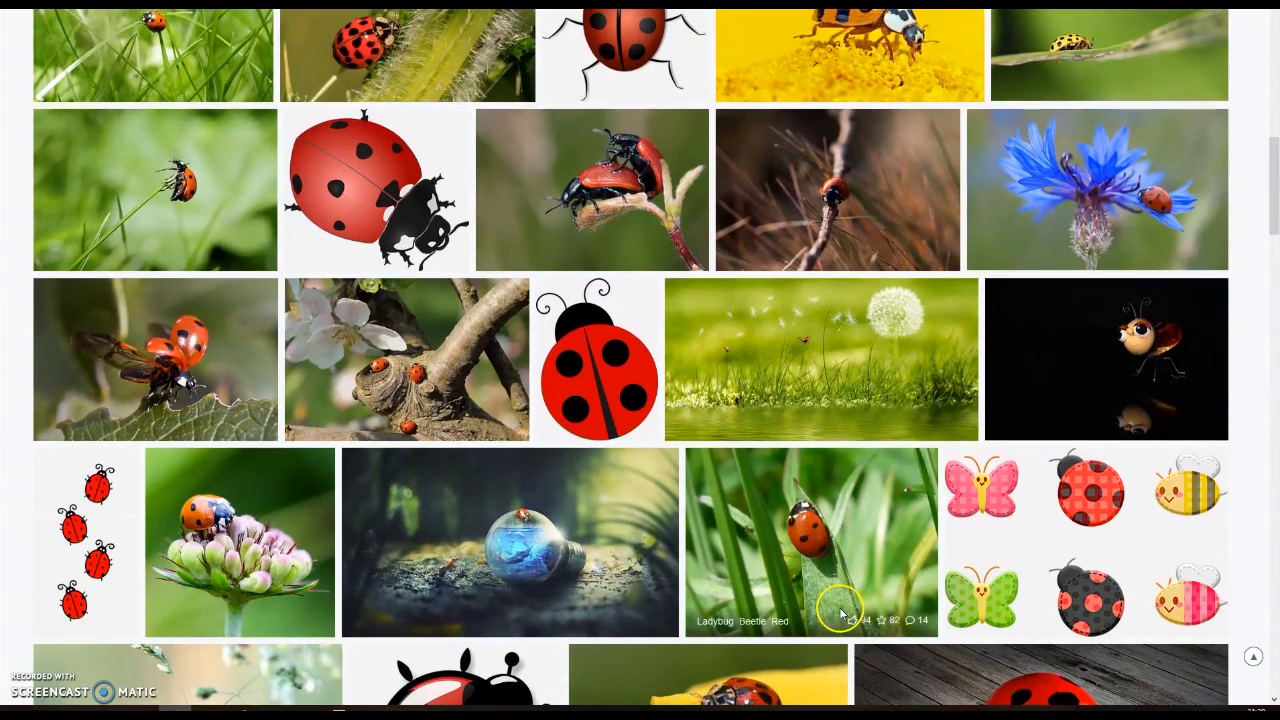
pyautogui.scroll(1, 836, 608)
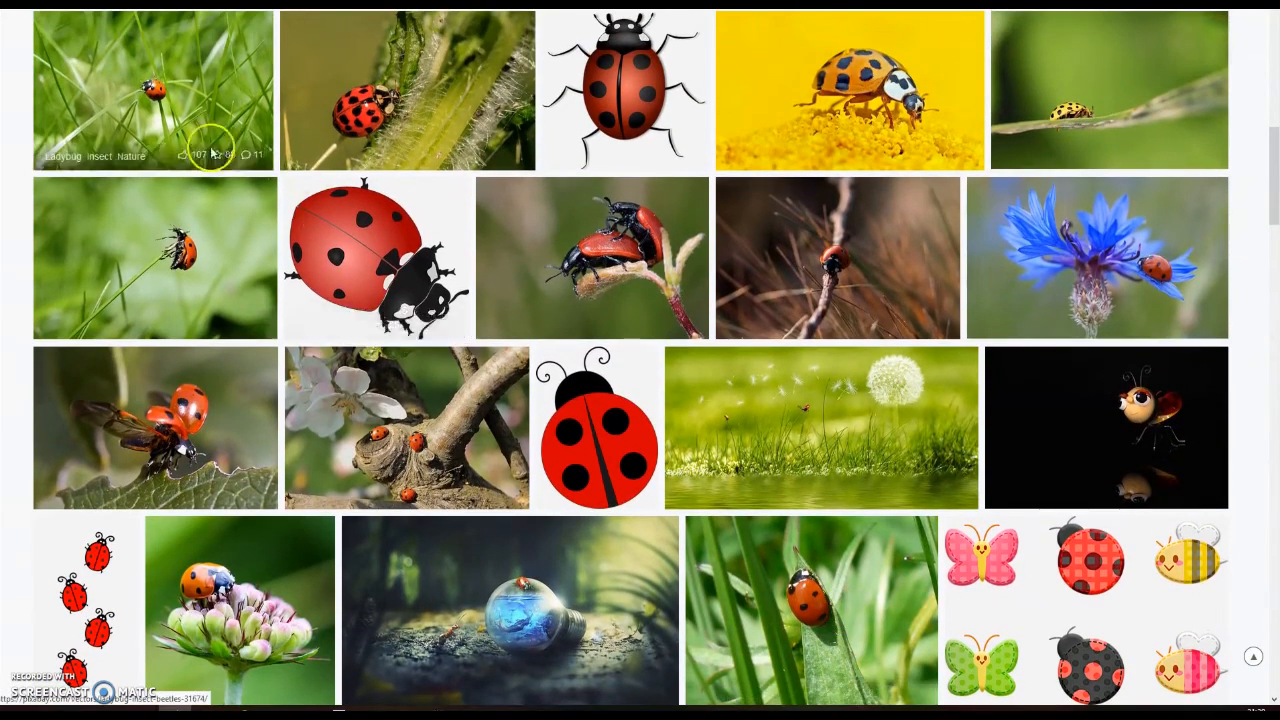
pyautogui.scroll(1, 172, 145)
pyautogui.scroll(2, 172, 145)
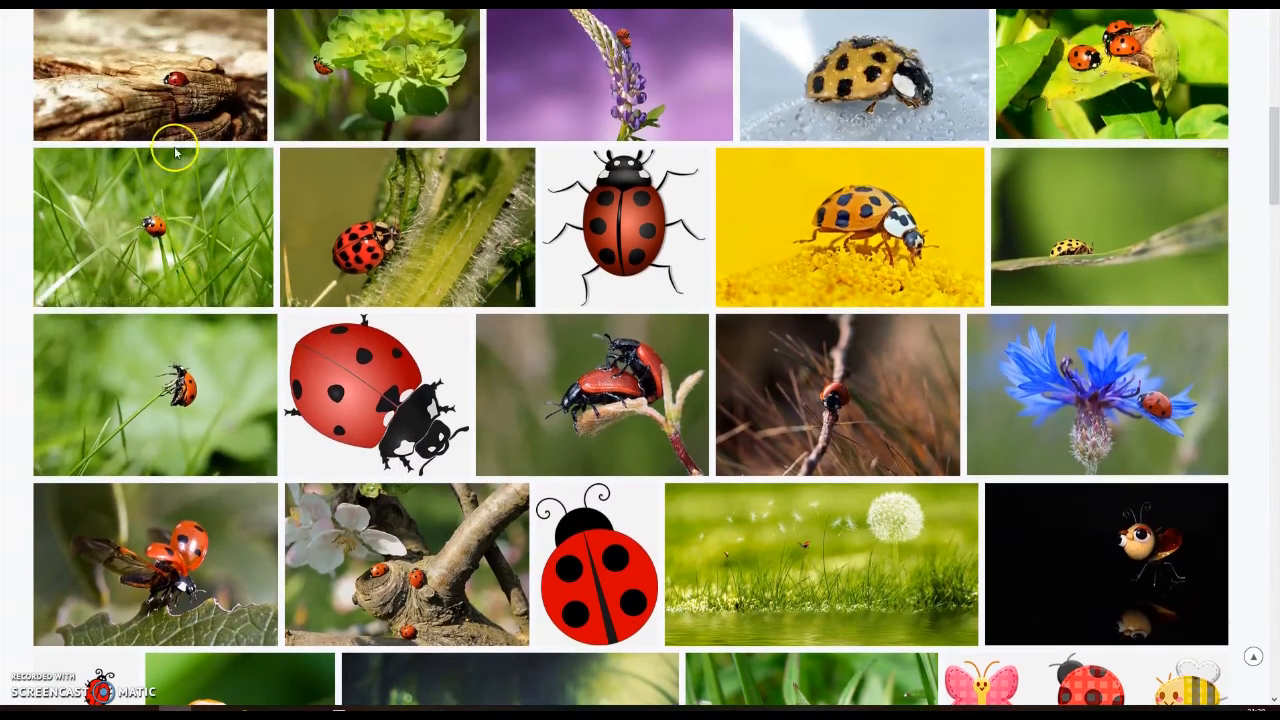
# - Download the photo of the ladybug in green grass as a 1920×1275 JPG, complete the robot check and open it in the default viewer
pyautogui.click(204, 195)
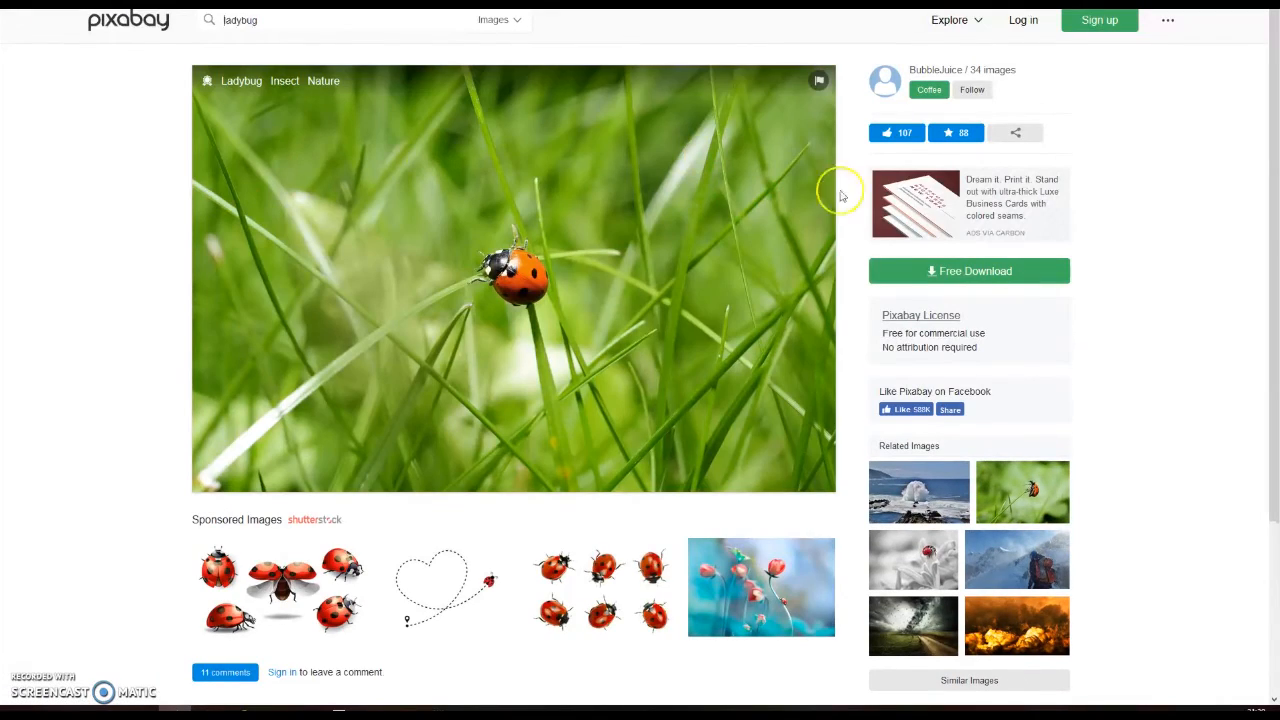
pyautogui.click(990, 278)
pyautogui.click(918, 400)
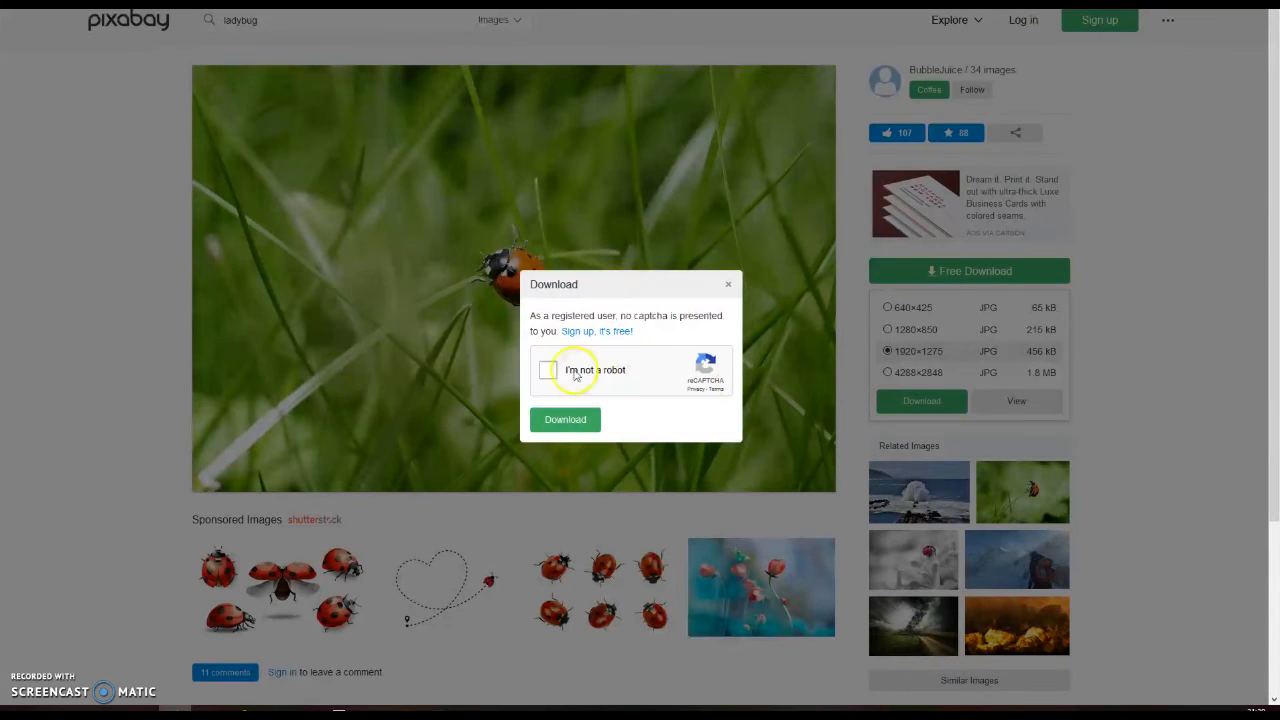
pyautogui.click(566, 421)
pyautogui.click(566, 421)
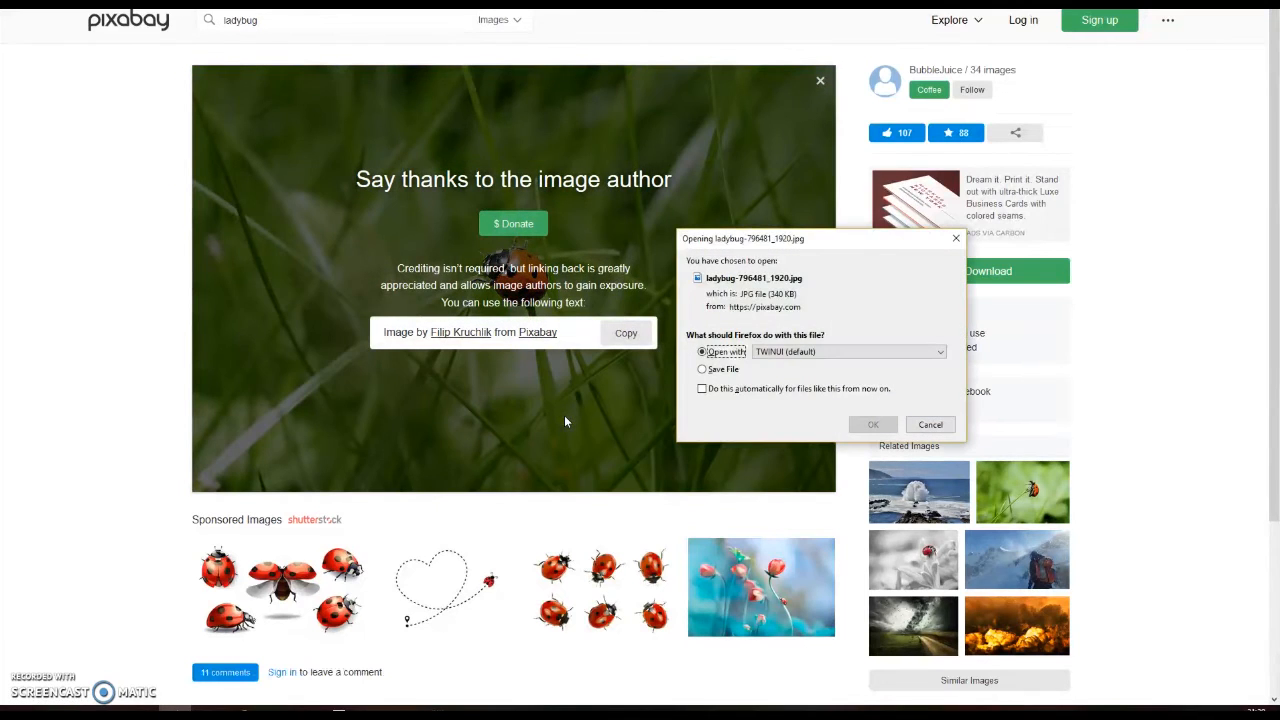
pyautogui.click(872, 424)
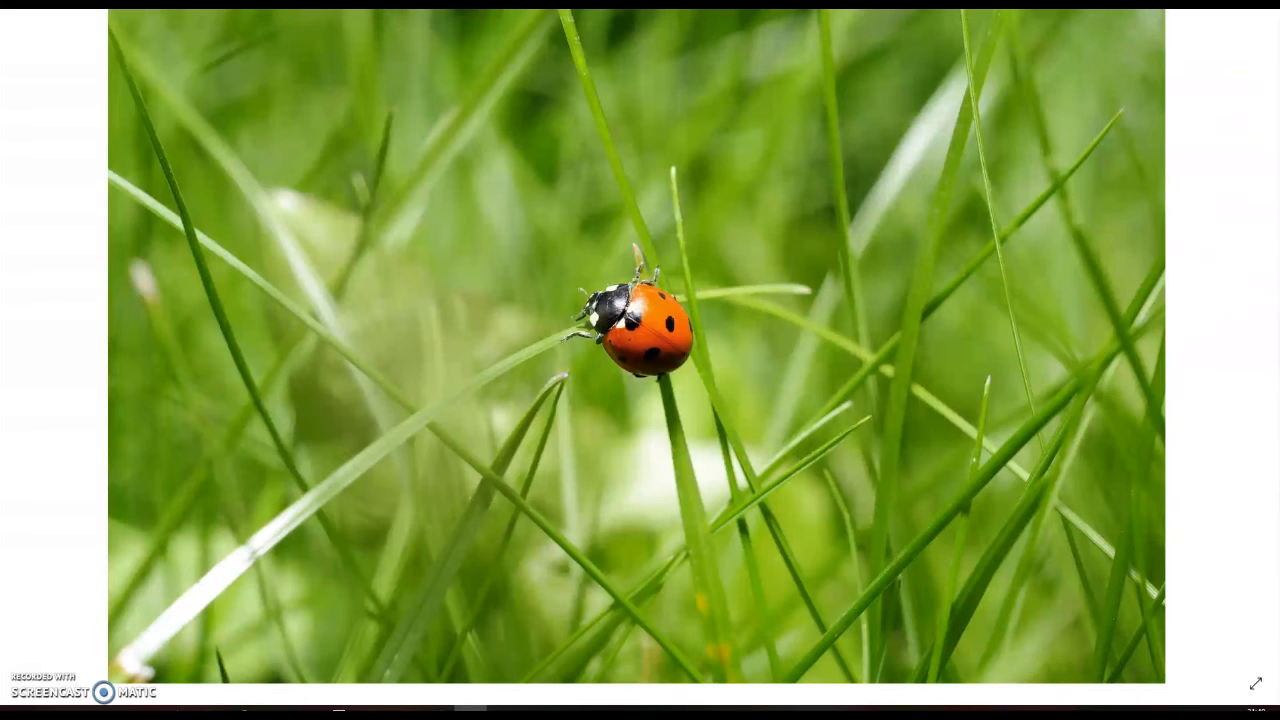
# - Save a copy of the ladybug photo as JPG beside the other flashcard pictures and close the photo viewer
pyautogui.click(1258, 10)
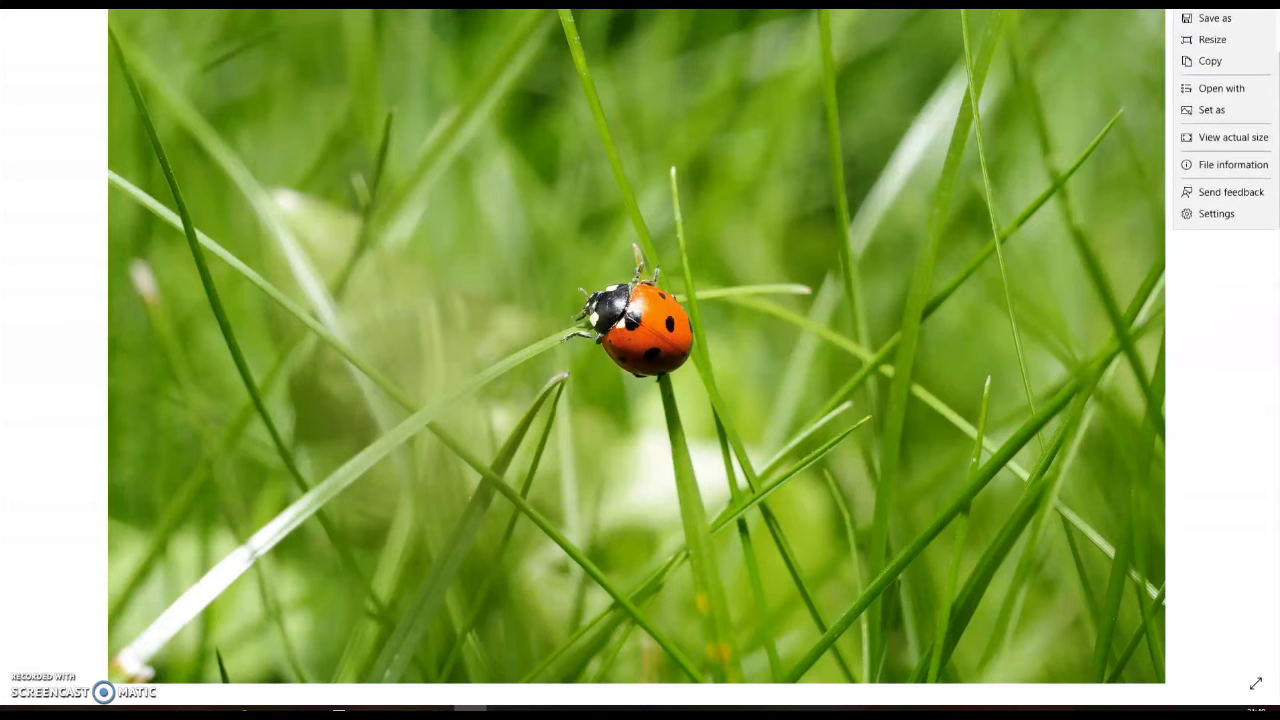
pyautogui.click(1215, 38)
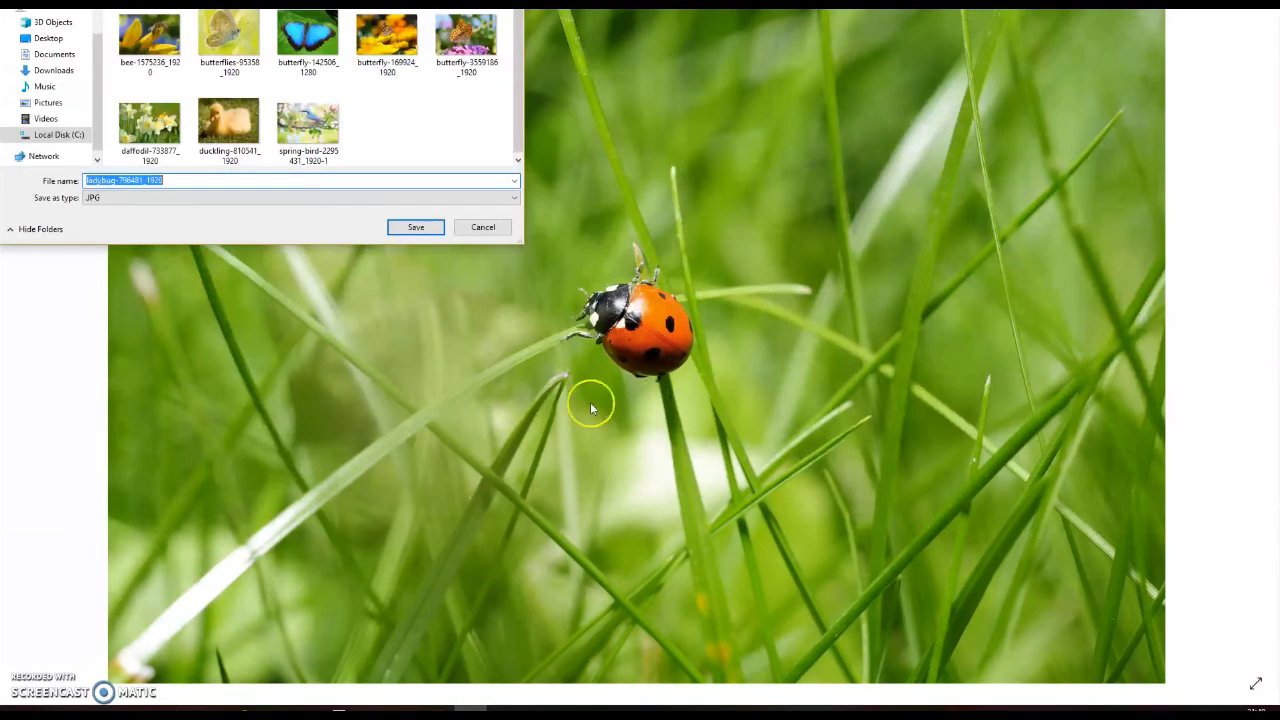
pyautogui.click(411, 230)
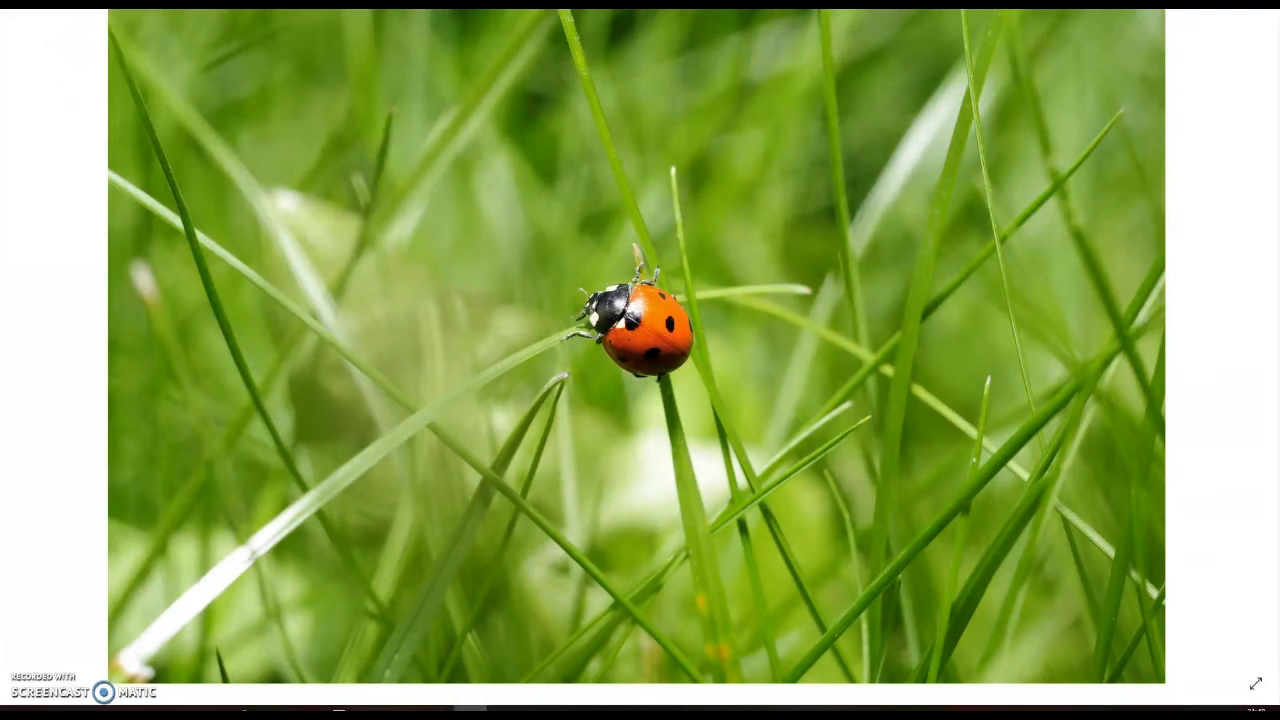
pyautogui.hotkey('alt', 'F4')
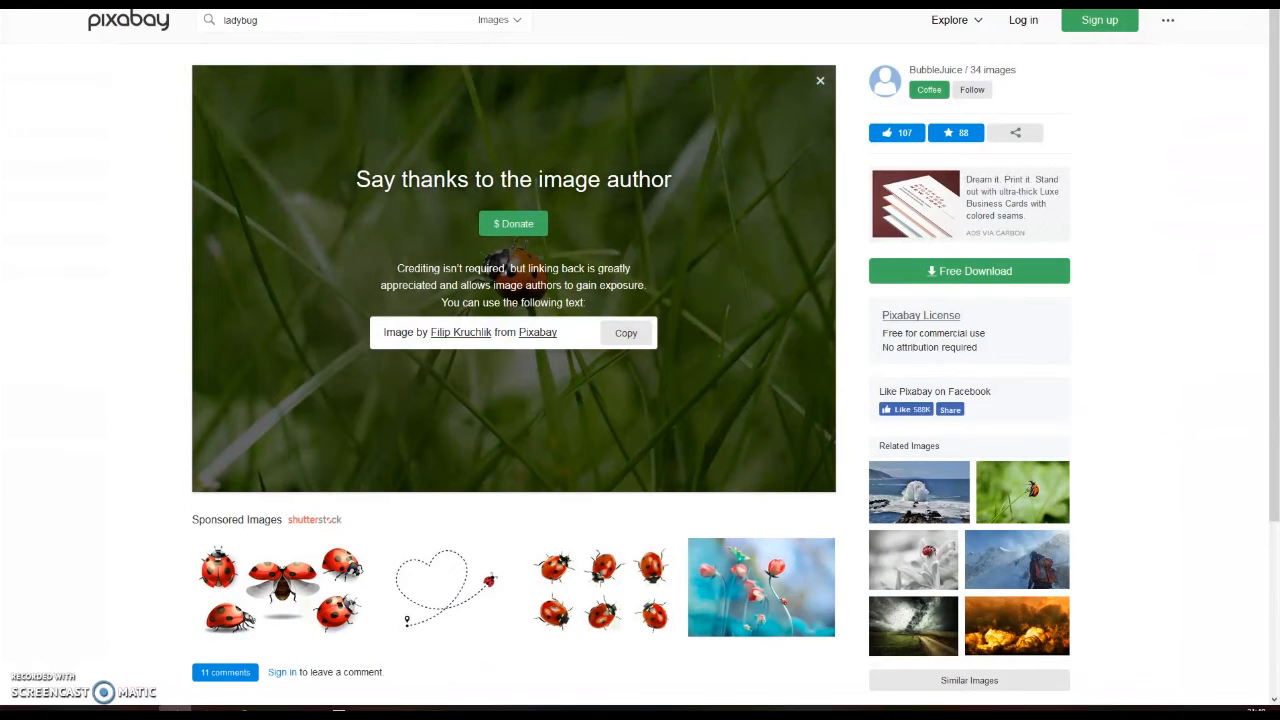
# - Switch to the Canva flashcard design and upload the picture spring-bird-2295431_1920-1
pyautogui.click(445, 4)
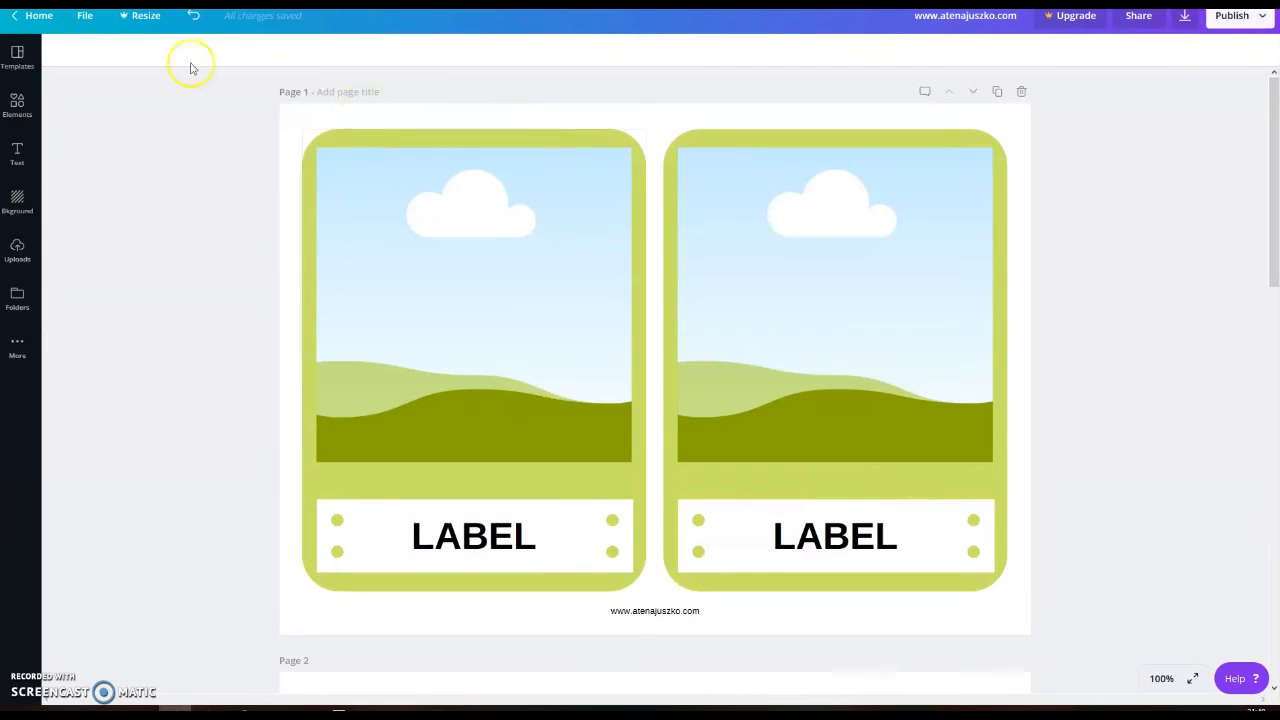
pyautogui.click(16, 252)
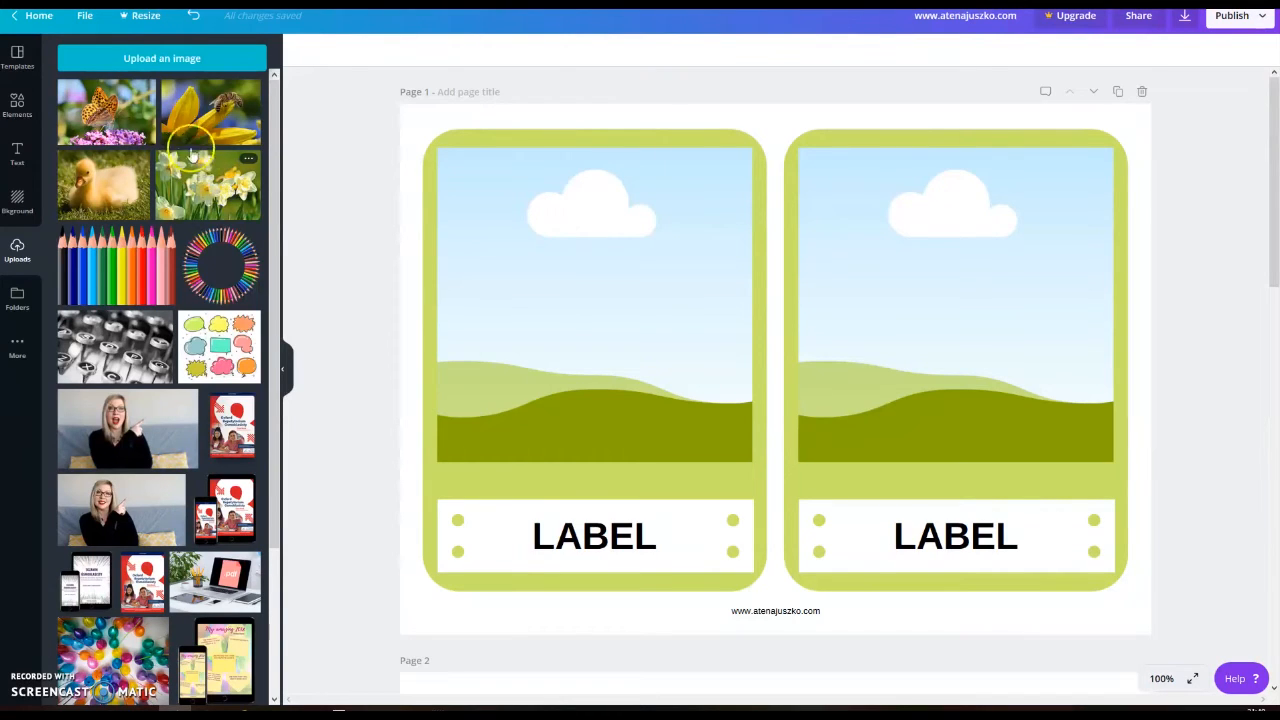
pyautogui.click(150, 58)
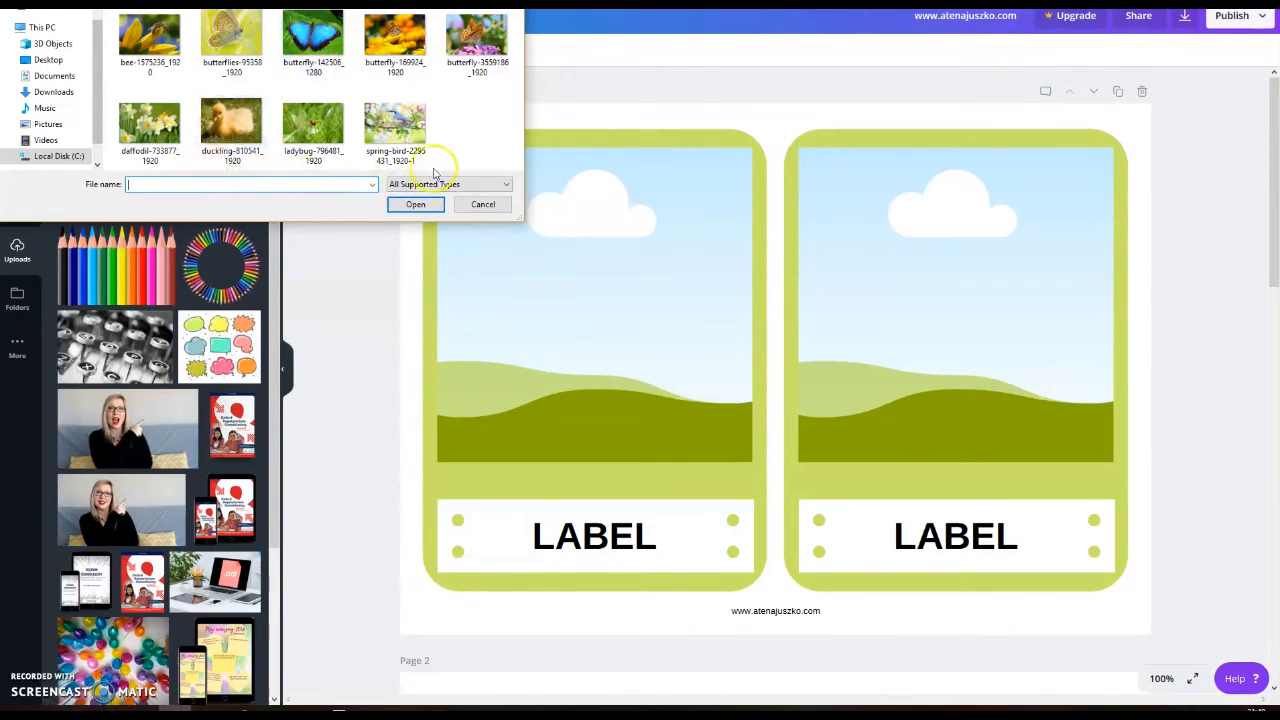
pyautogui.click(402, 120)
pyautogui.click(416, 204)
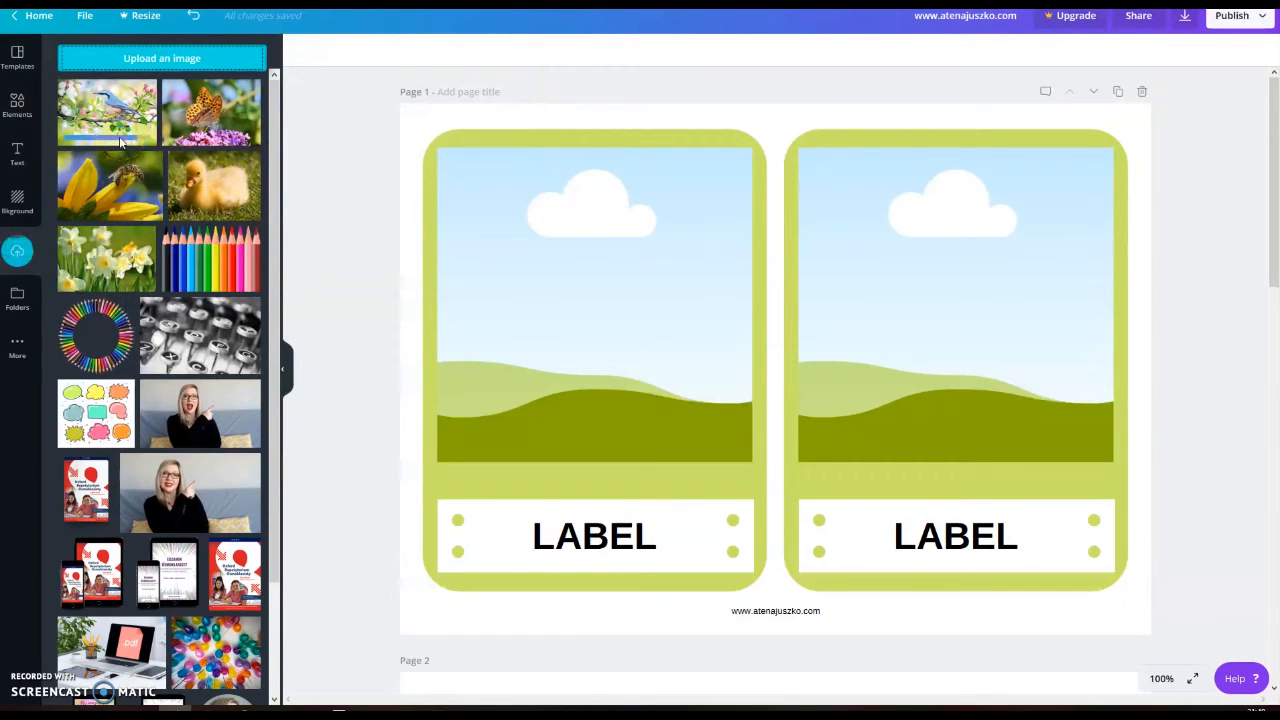
# - Upload the picture ladybug-796481_1920 to the design's image library
pyautogui.click(203, 57)
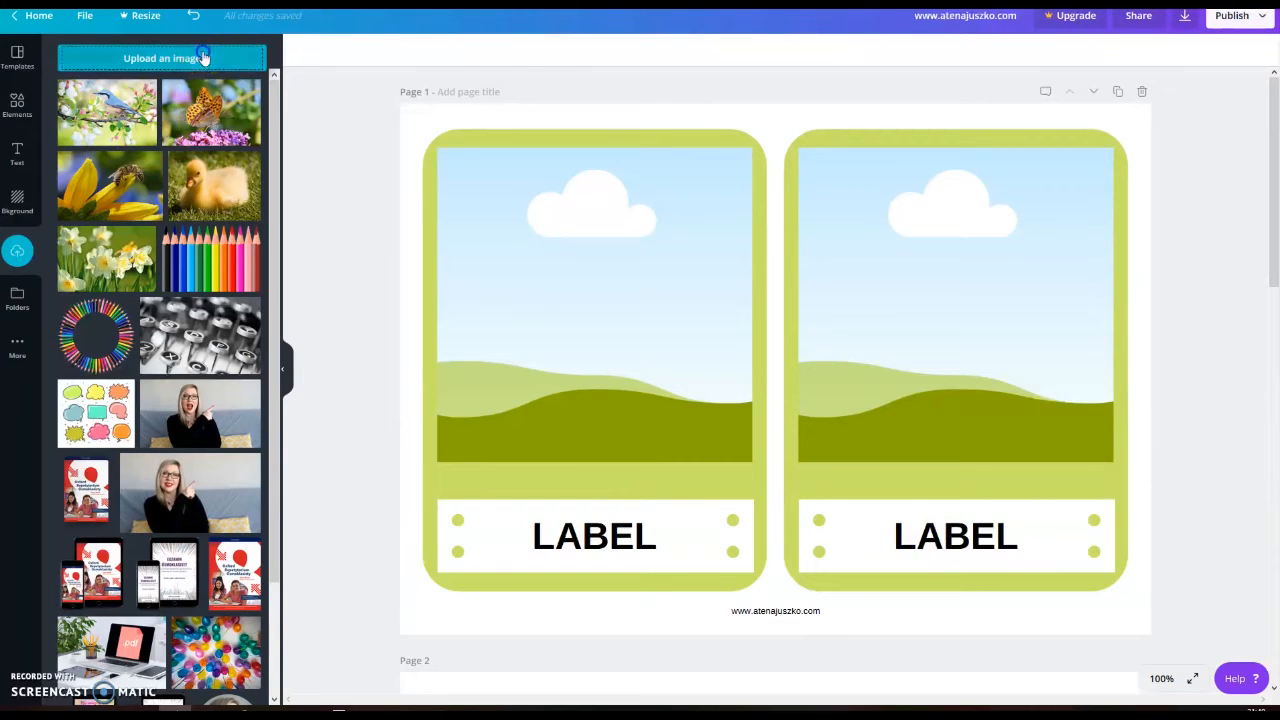
pyautogui.click(286, 108)
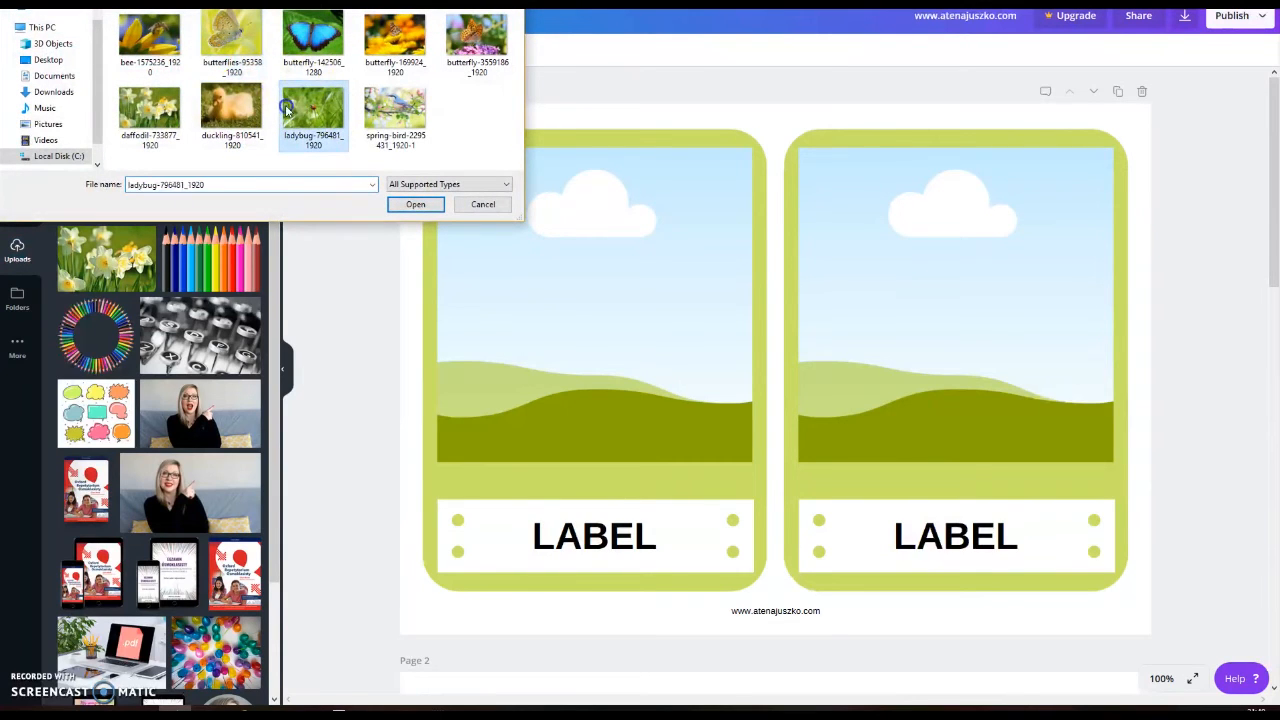
pyautogui.click(415, 204)
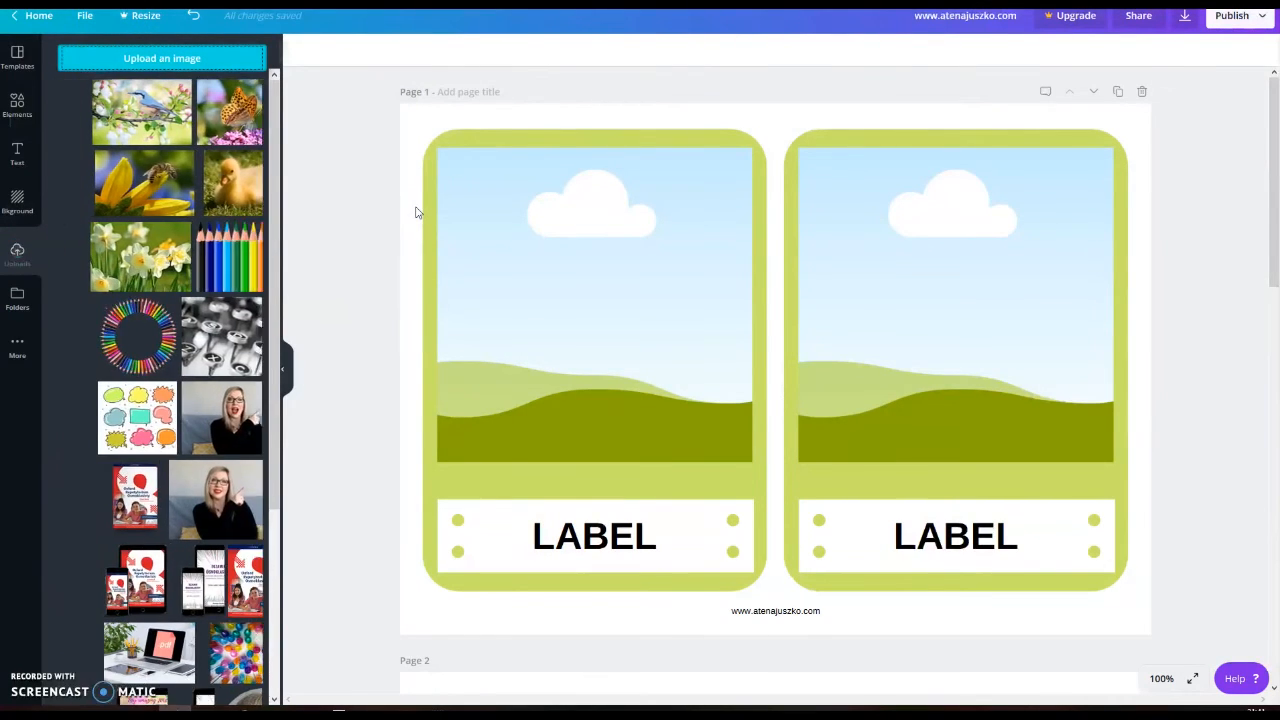
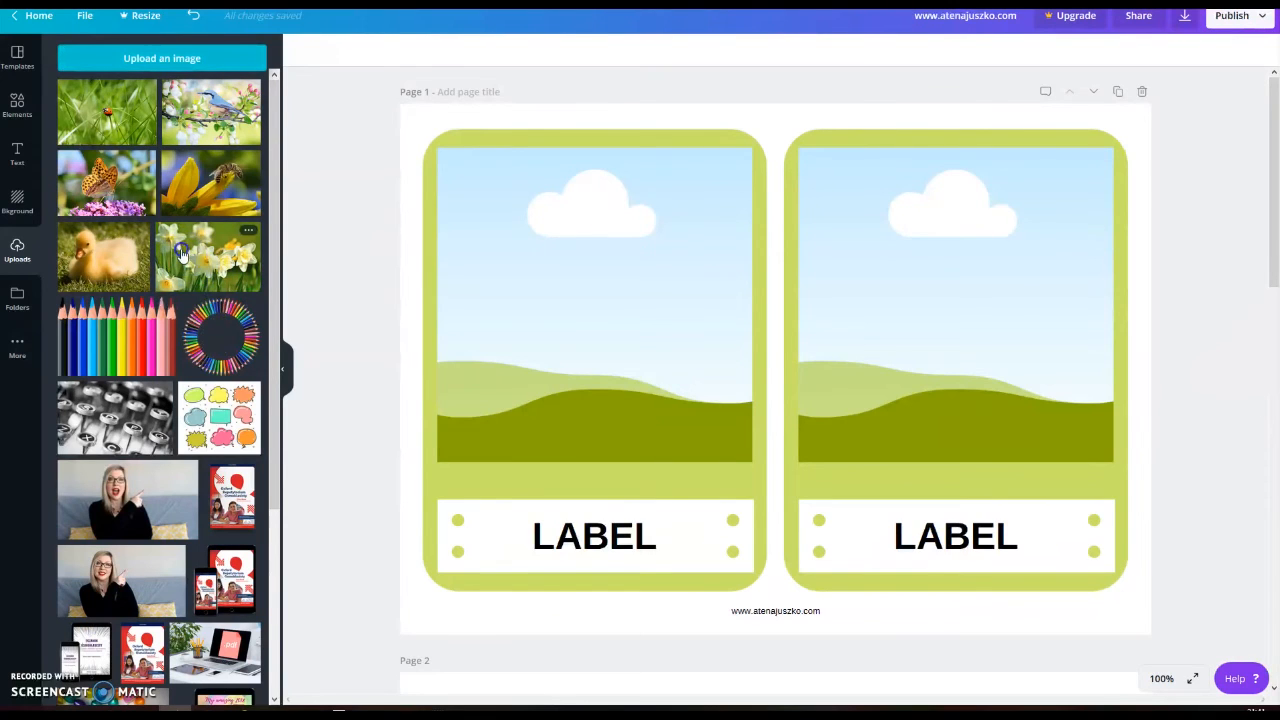
# - Place the uploaded daffodil photo into the first card's picture frame on page 1 and collapse the image library
pyautogui.click(181, 253)
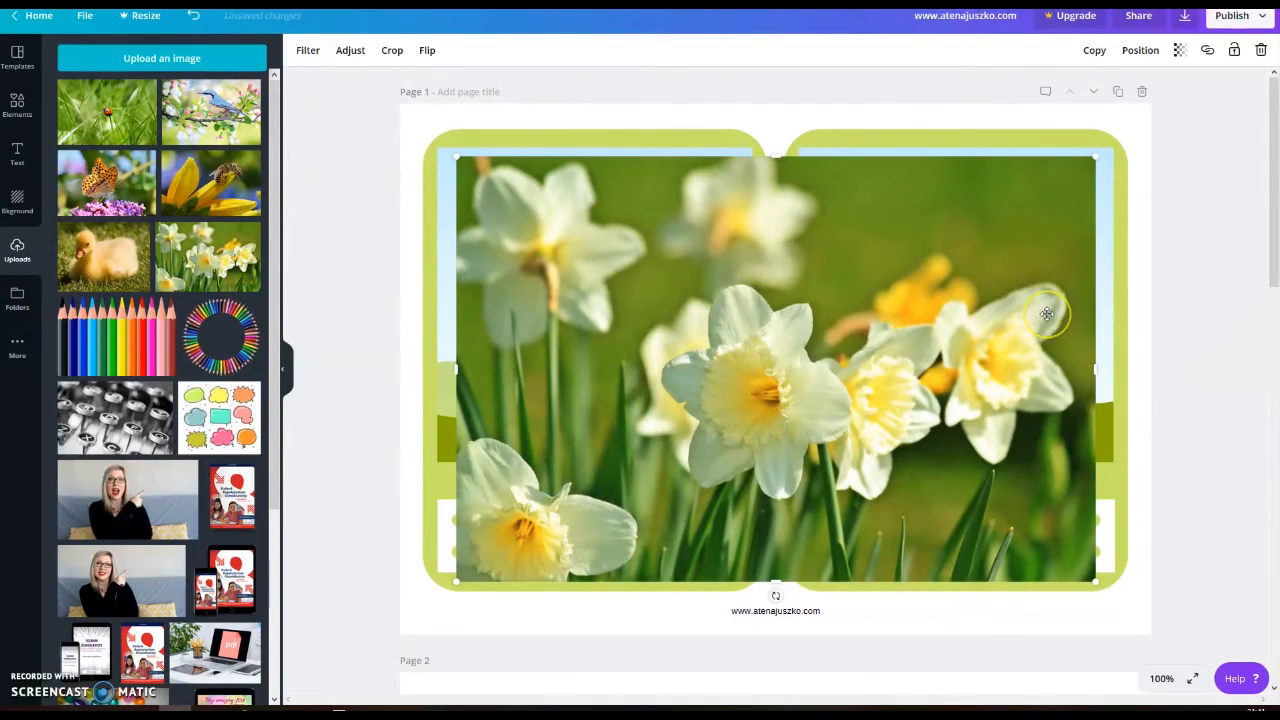
pyautogui.moveTo(920, 339); pyautogui.dragTo(560, 258)
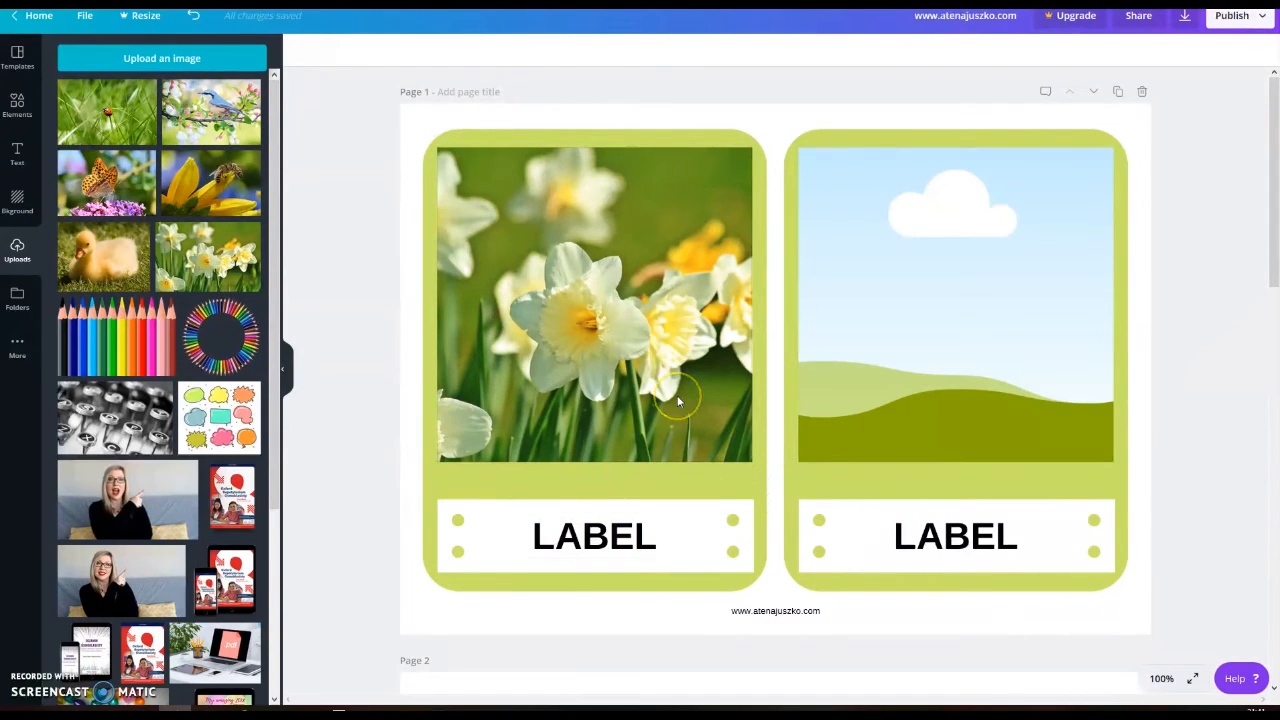
pyautogui.click(281, 372)
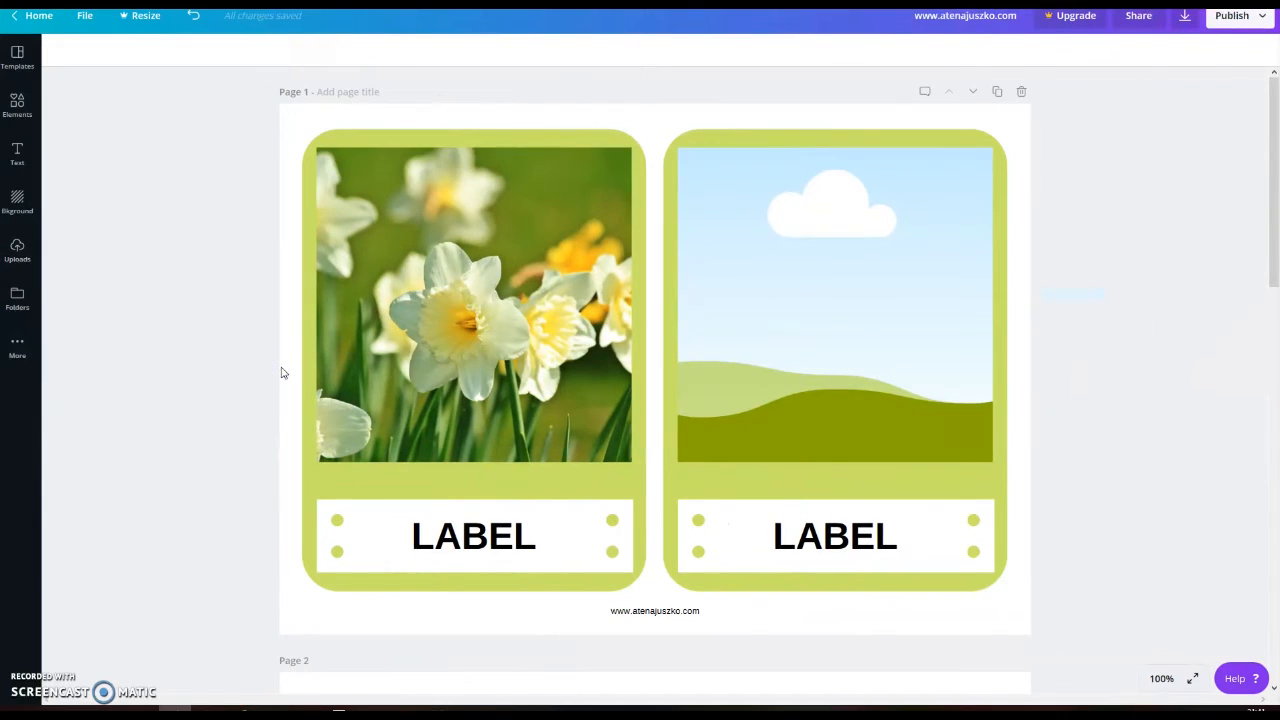
# - Enlarge the daffodil photo inside its frame, reposition it to centre the main flower, and apply the crop
pyautogui.doubleClick(451, 305)
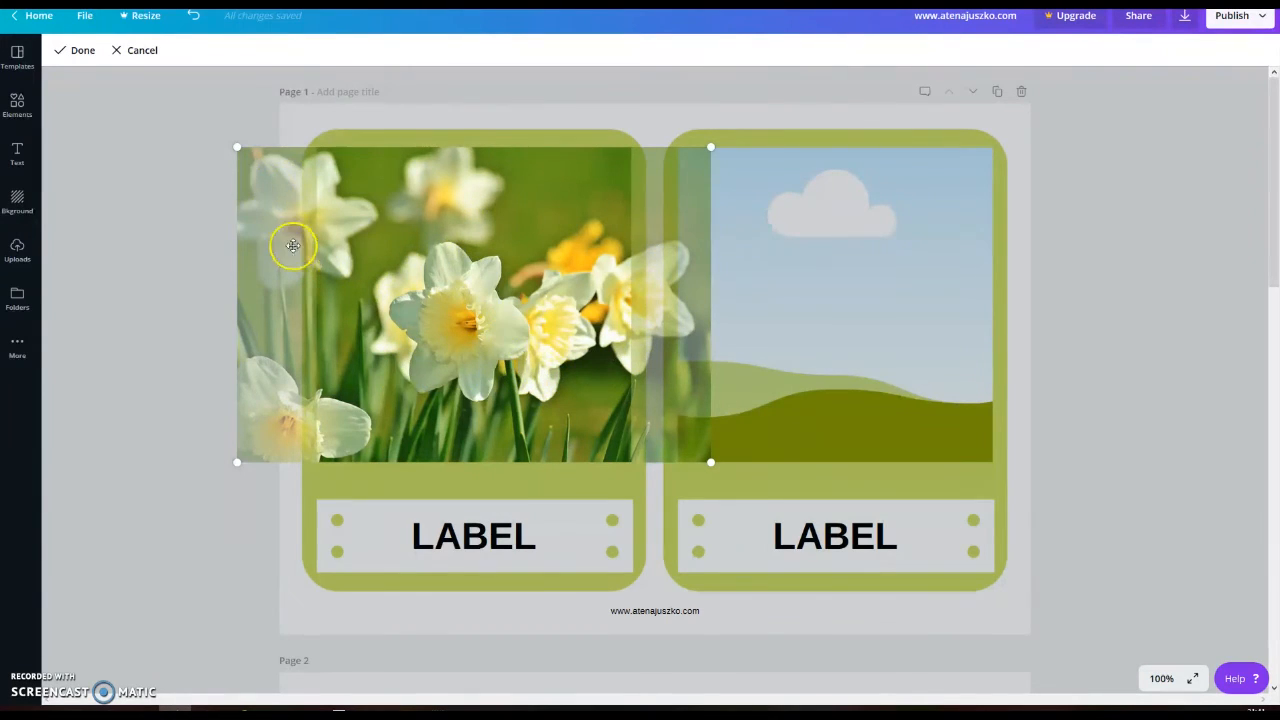
pyautogui.moveTo(237, 147); pyautogui.dragTo(138, 62)
pyautogui.moveTo(432, 246); pyautogui.dragTo(477, 254)
pyautogui.moveTo(173, 88); pyautogui.dragTo(159, 79)
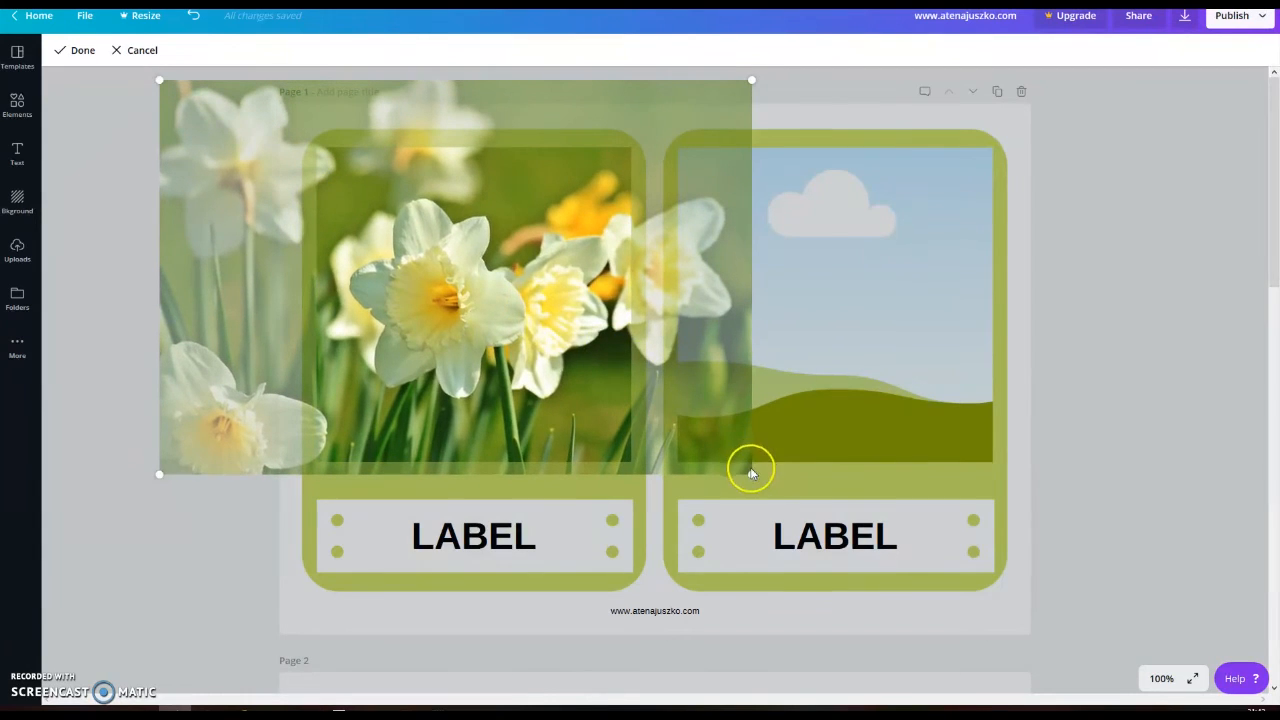
pyautogui.moveTo(751, 471); pyautogui.dragTo(769, 486)
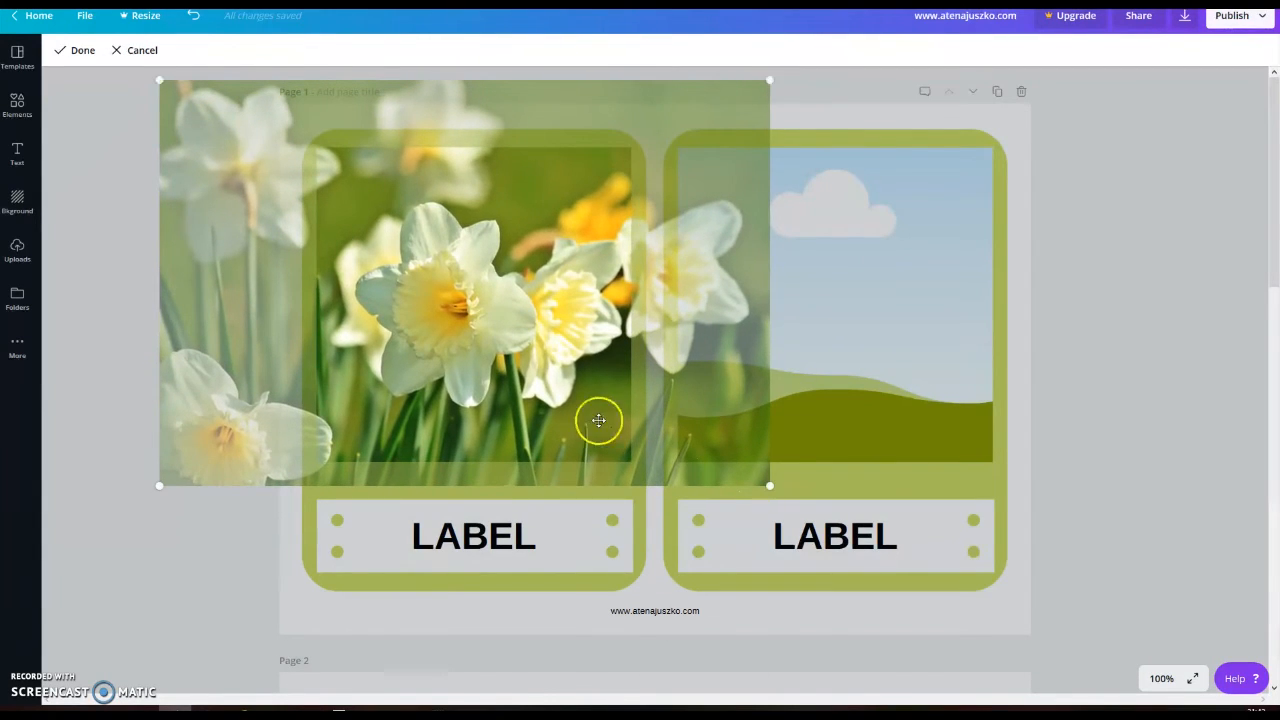
pyautogui.moveTo(553, 381); pyautogui.dragTo(570, 350)
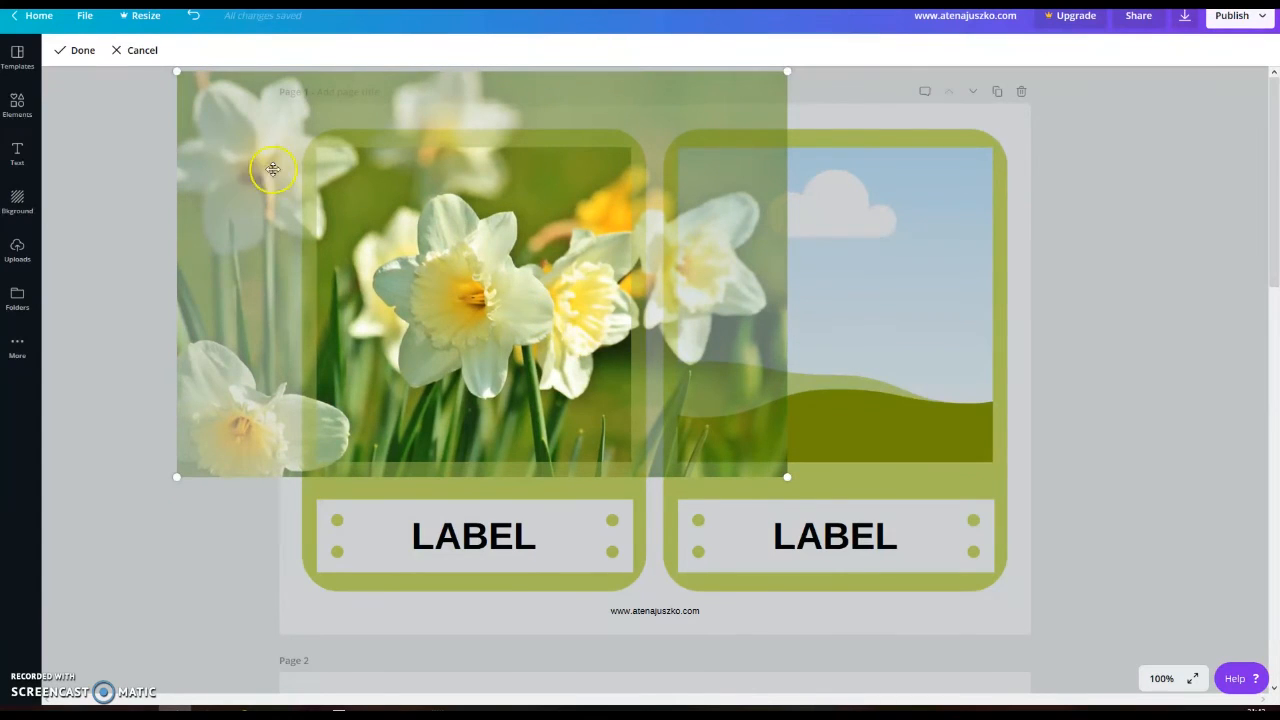
pyautogui.click(60, 50)
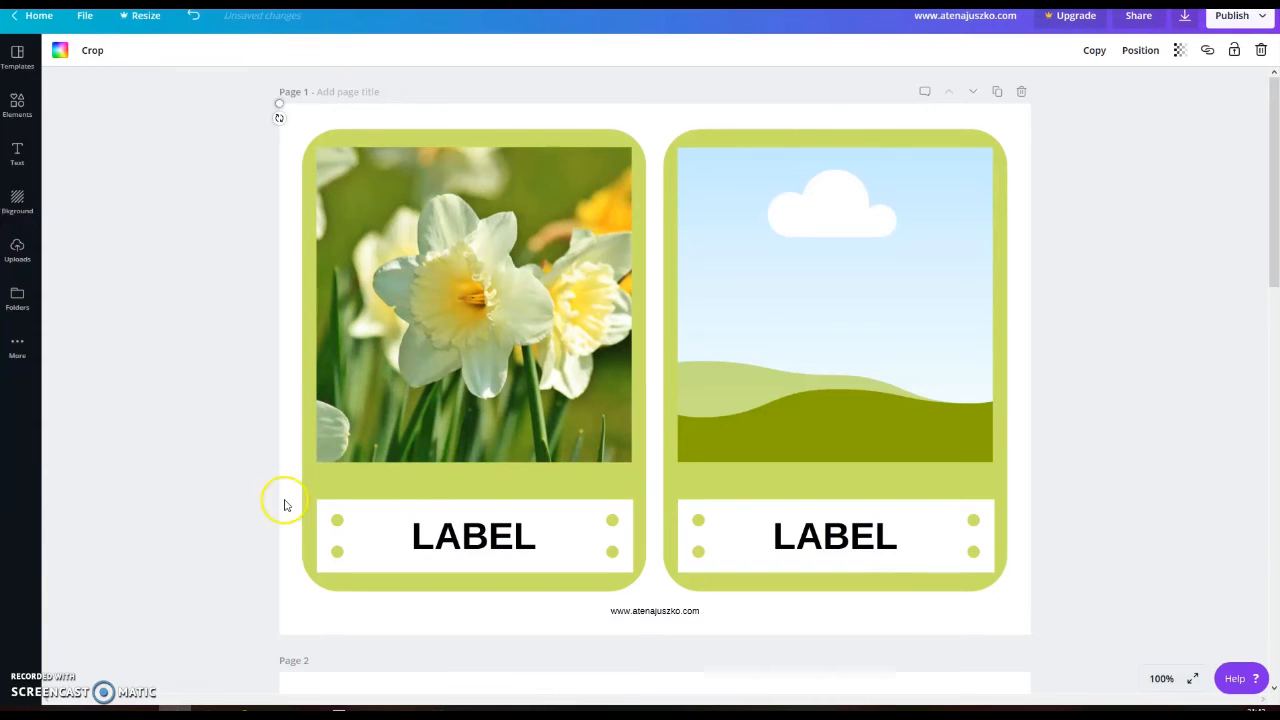
pyautogui.click(1189, 632)
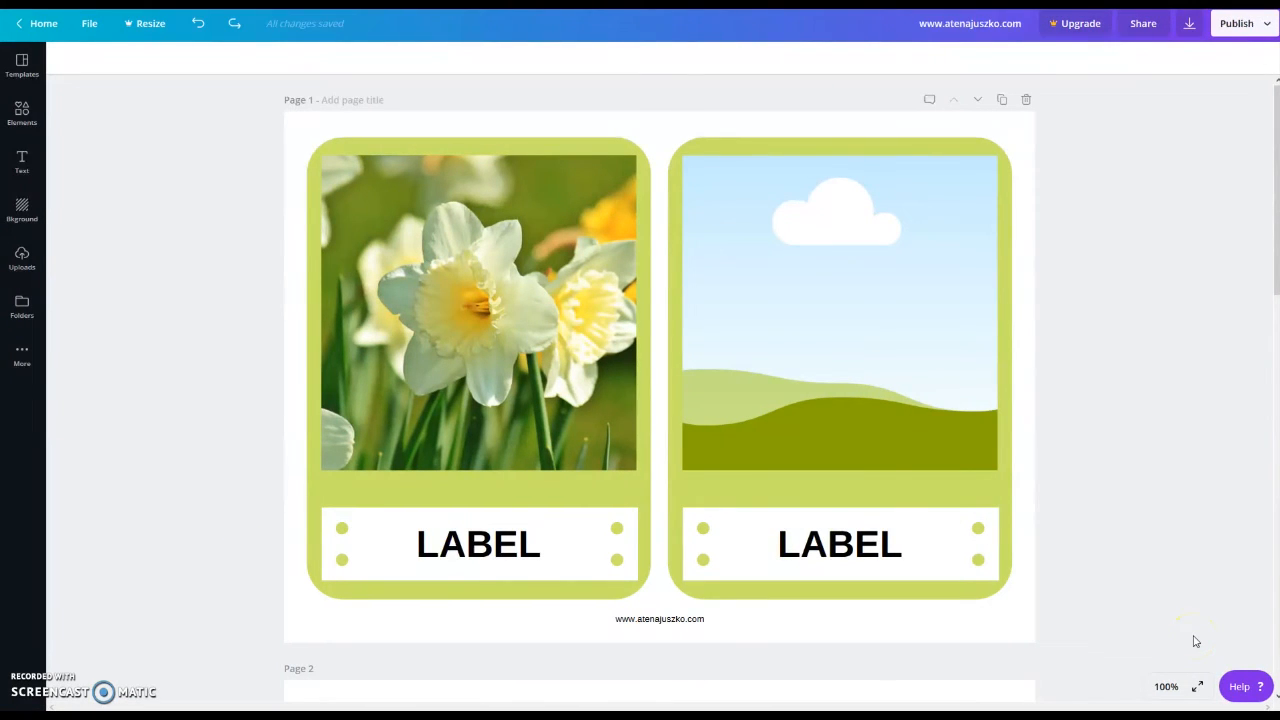
# - Replace the placeholder label on the daffodil card on page 1 with DAFFODIL
pyautogui.doubleClick(490, 540)
pyautogui.click(529, 545)
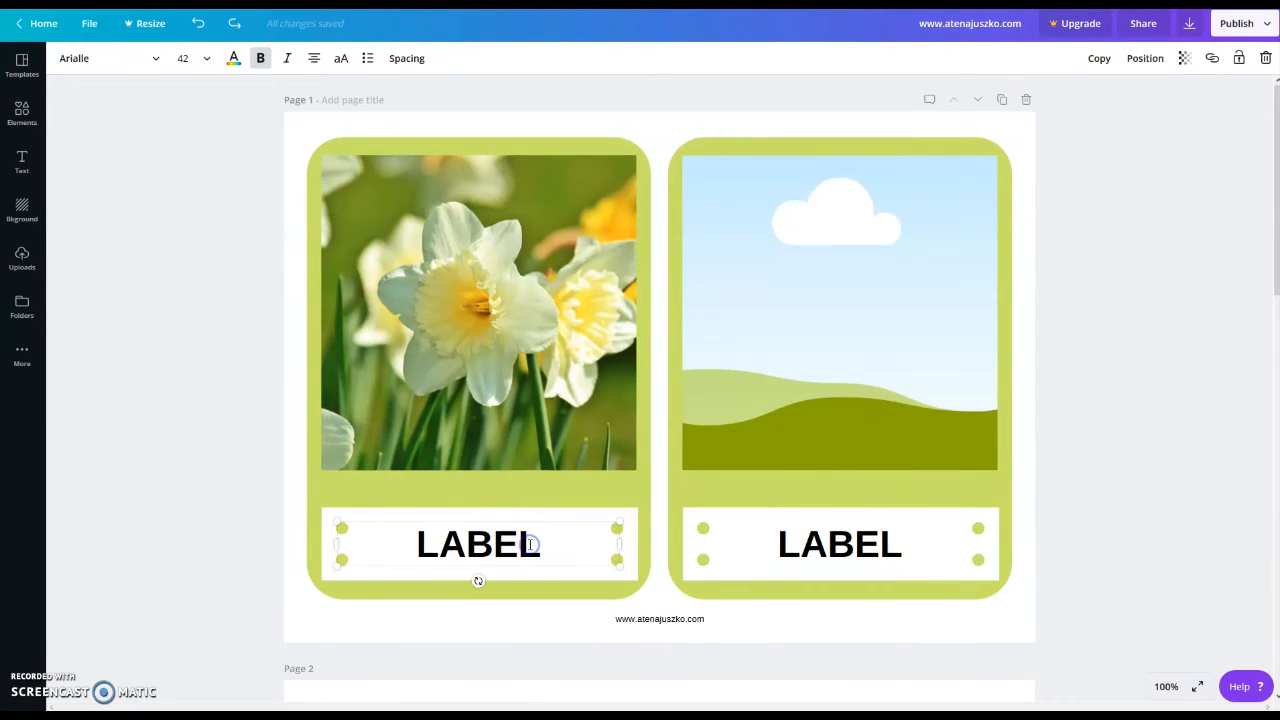
pyautogui.press('BackSpace')
pyautogui.press('BackSpace')
pyautogui.press('BackSpace')
pyautogui.press('BackSpace')
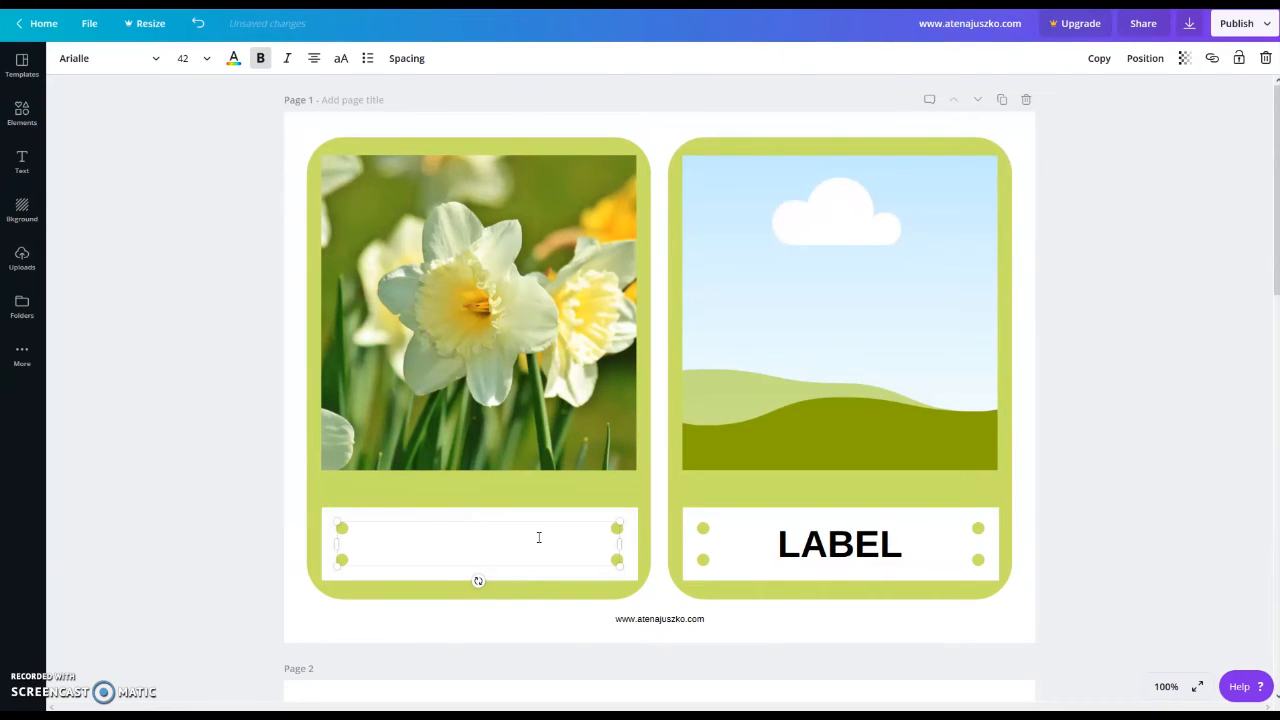
pyautogui.write('DAFFO')
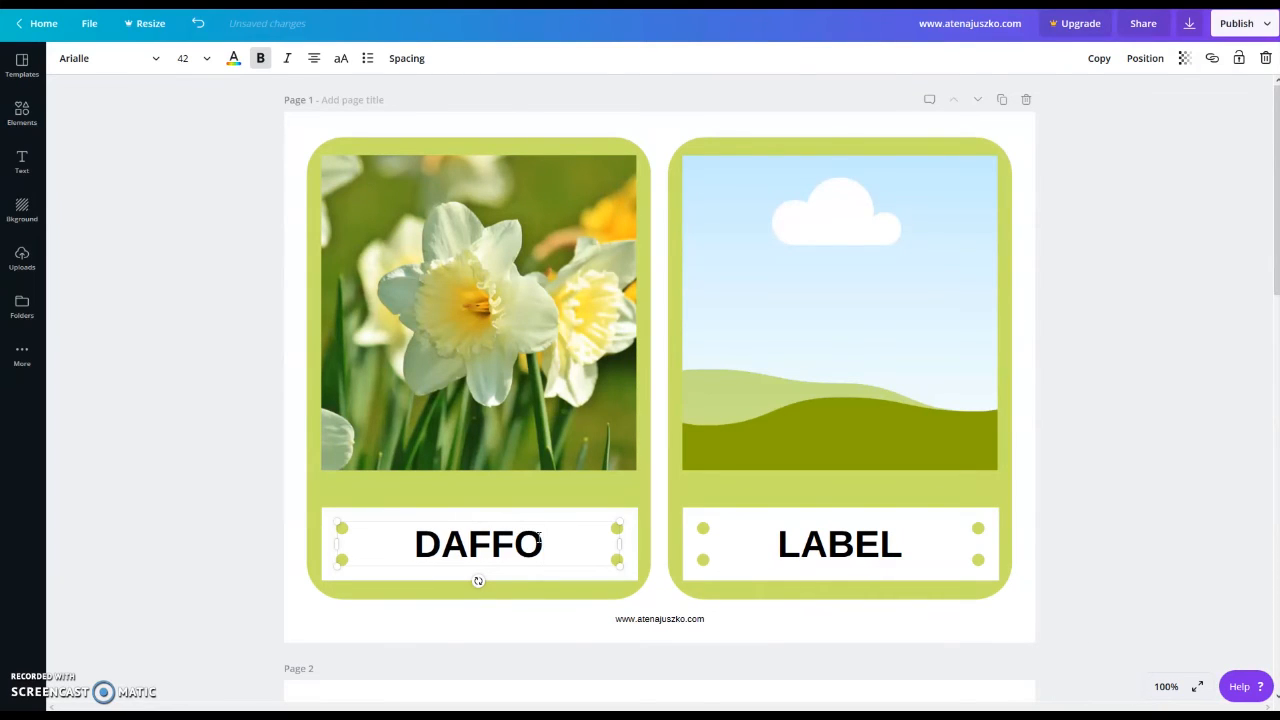
pyautogui.write('DIL')
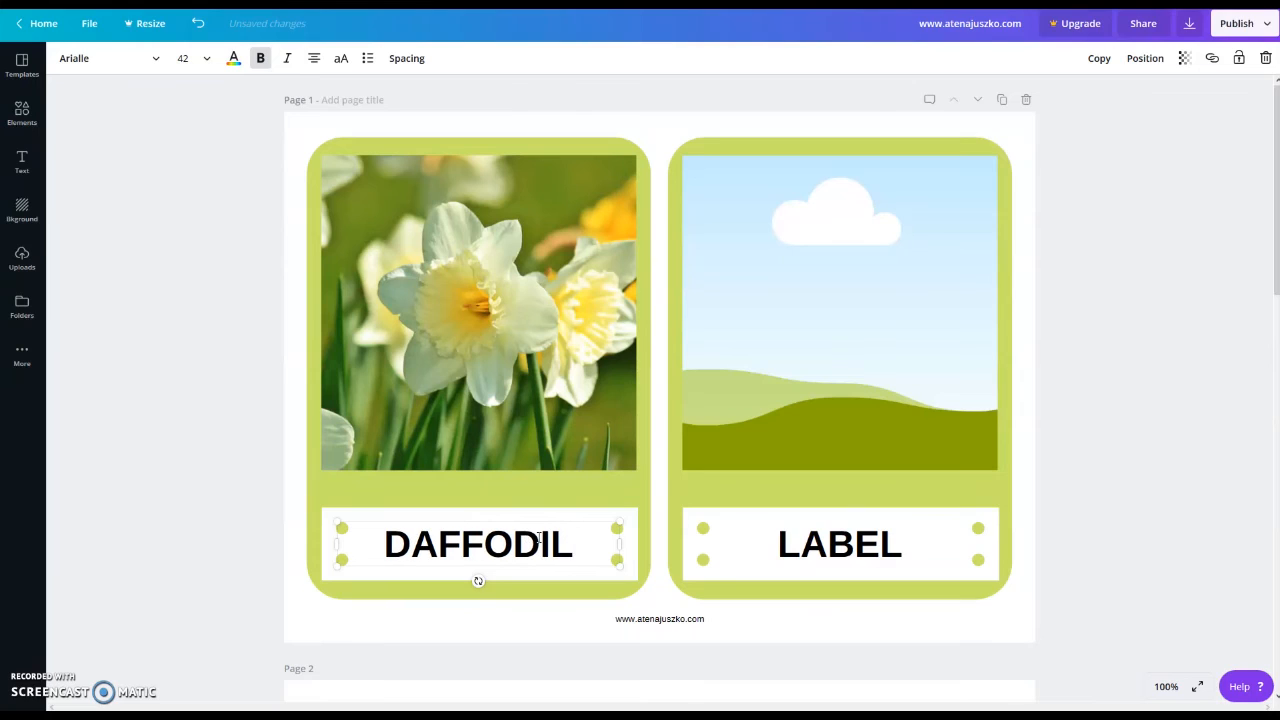
pyautogui.click(1159, 292)
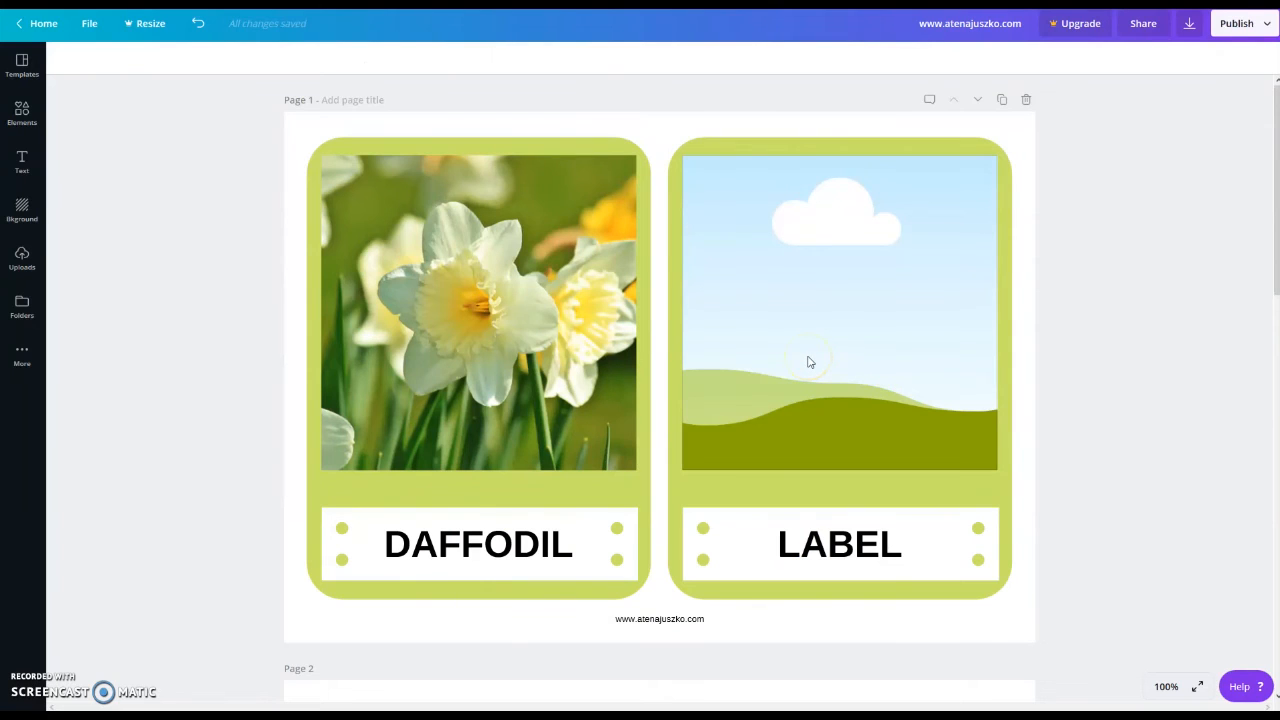
# - Place the uploaded duckling photo into the second card's picture frame on page 1, keeping its default crop, and collapse the image library
pyautogui.scroll(-3, 808, 363)
pyautogui.scroll(2, 808, 367)
pyautogui.click(794, 297)
pyautogui.click(21, 260)
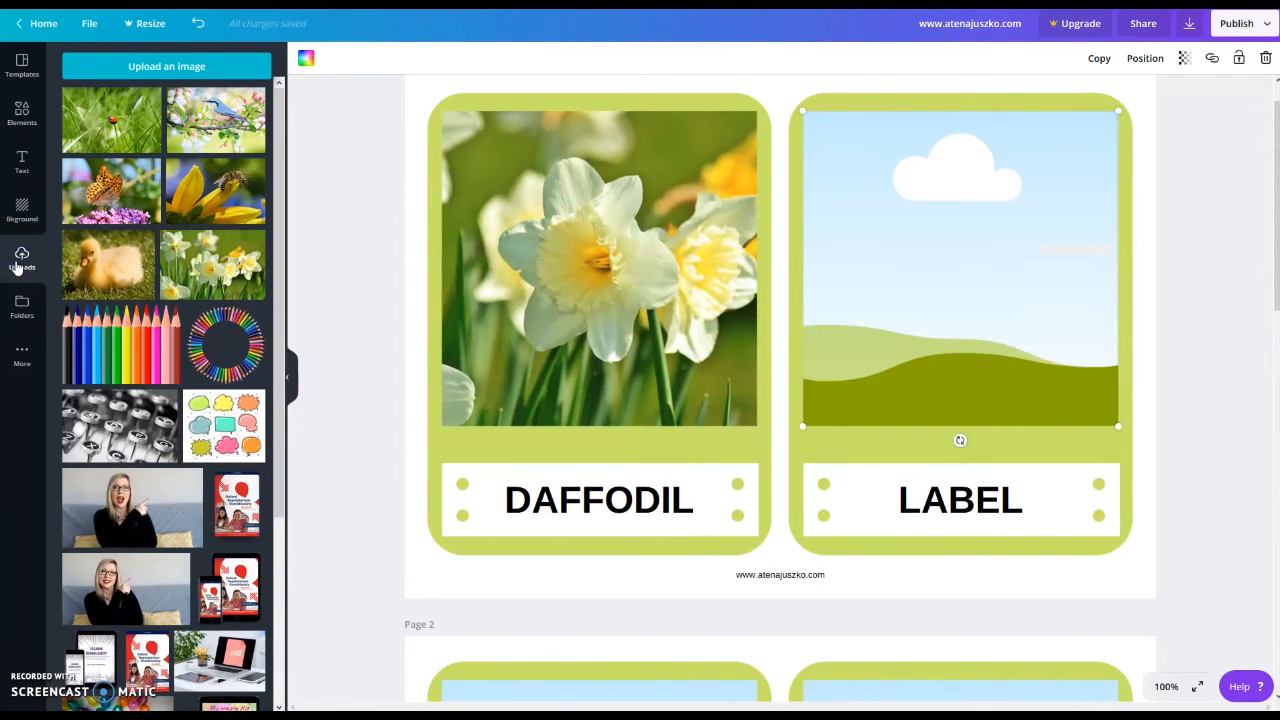
pyautogui.click(100, 262)
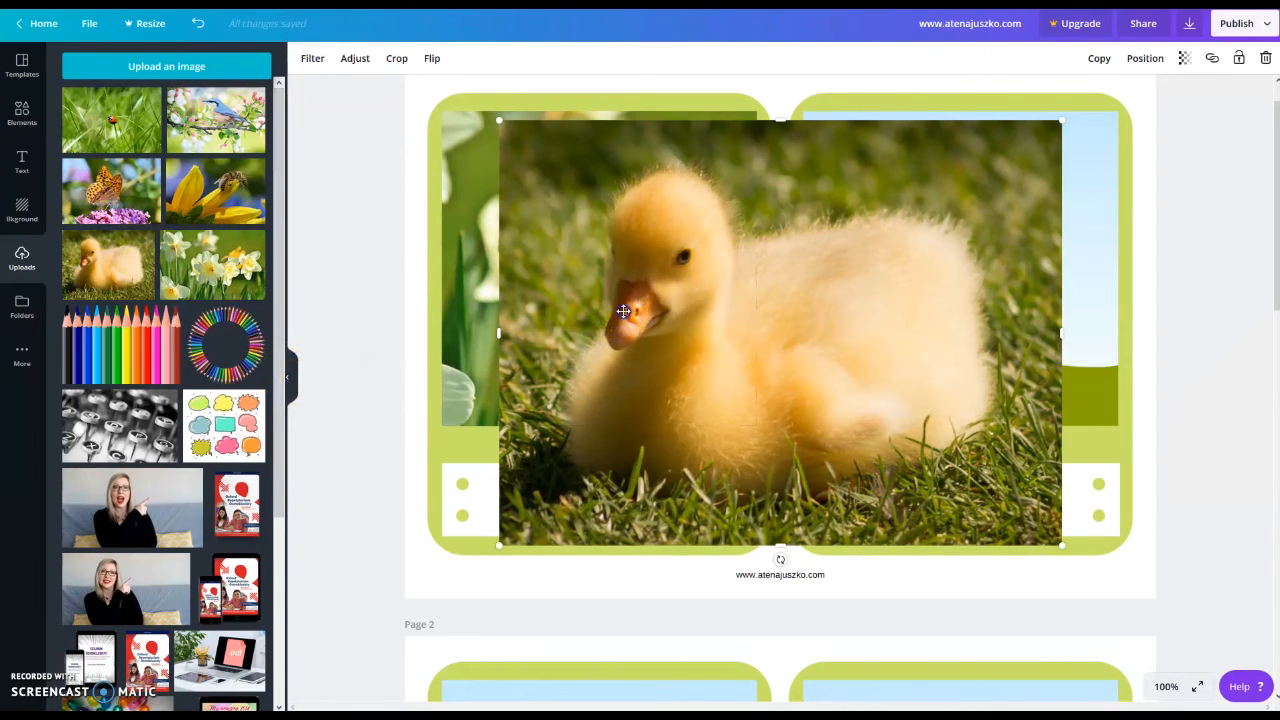
pyautogui.moveTo(636, 314); pyautogui.dragTo(965, 428)
pyautogui.doubleClick(960, 315)
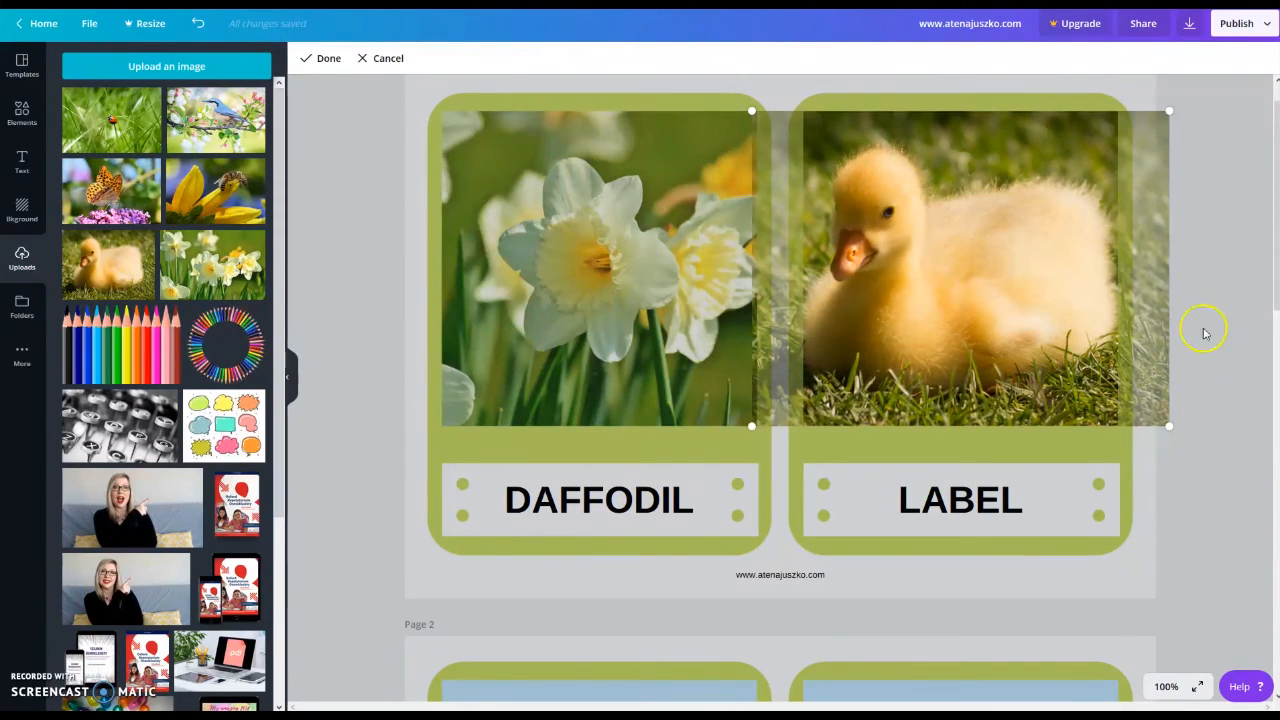
pyautogui.click(1235, 385)
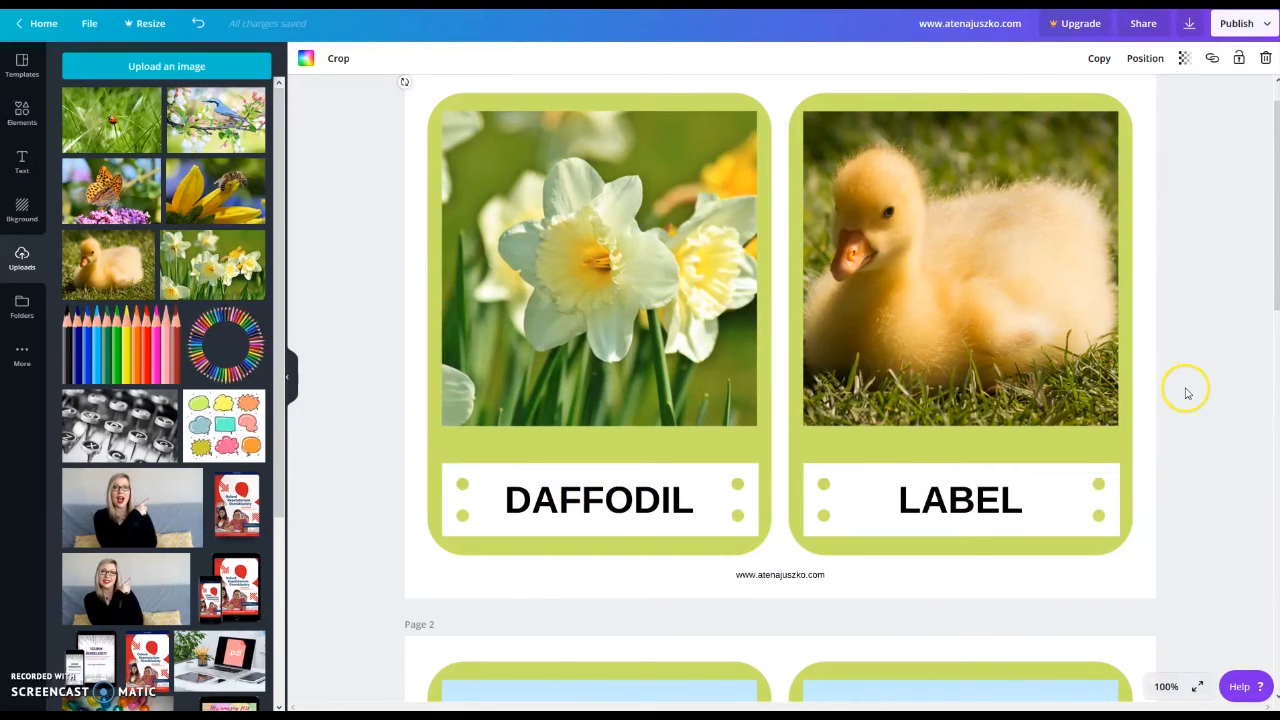
pyautogui.click(288, 376)
# - Replace the placeholder label on the duckling card with DUCKLING
pyautogui.click(874, 518)
pyautogui.press('BackSpace')
pyautogui.press('BackSpace')
pyautogui.press('BackSpace')
pyautogui.press('BackSpace')
pyautogui.press('BackSpace')
pyautogui.write('DUCKLING')
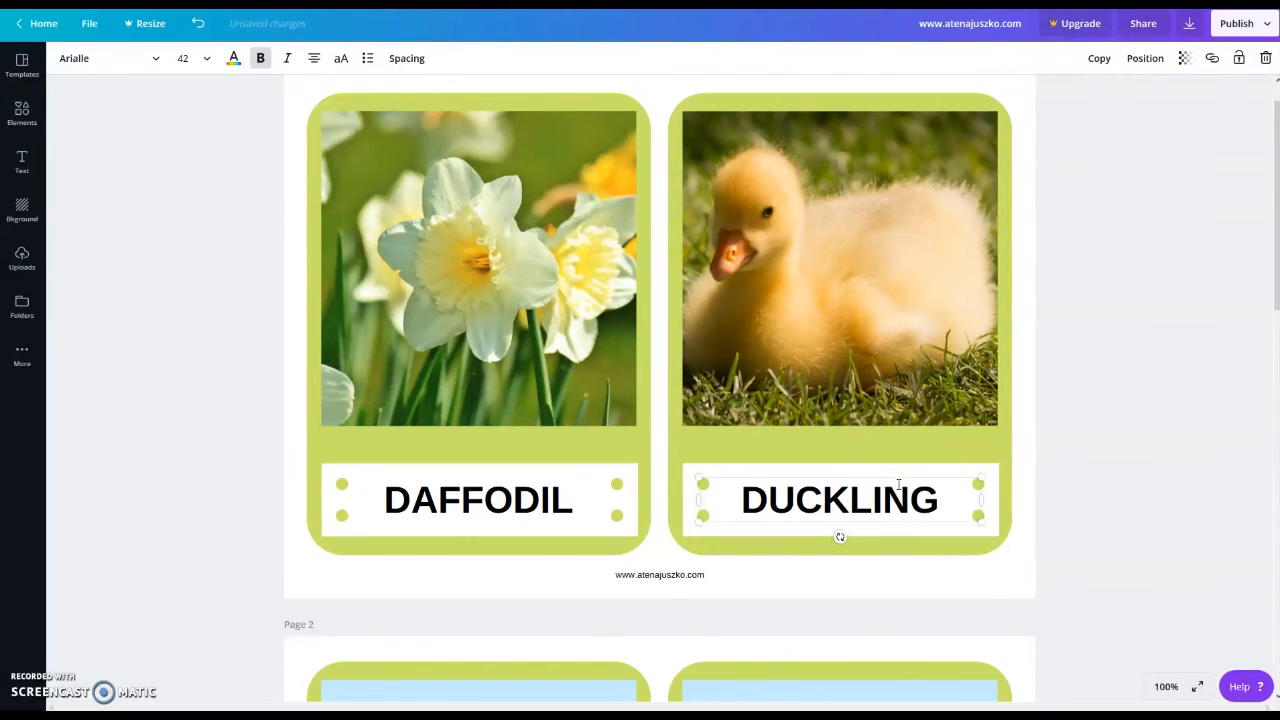
pyautogui.click(1193, 301)
# - Place the uploaded photo of bees on a yellow flower into page 2's first card frame and collapse the image library
pyautogui.scroll(-5, 1134, 340)
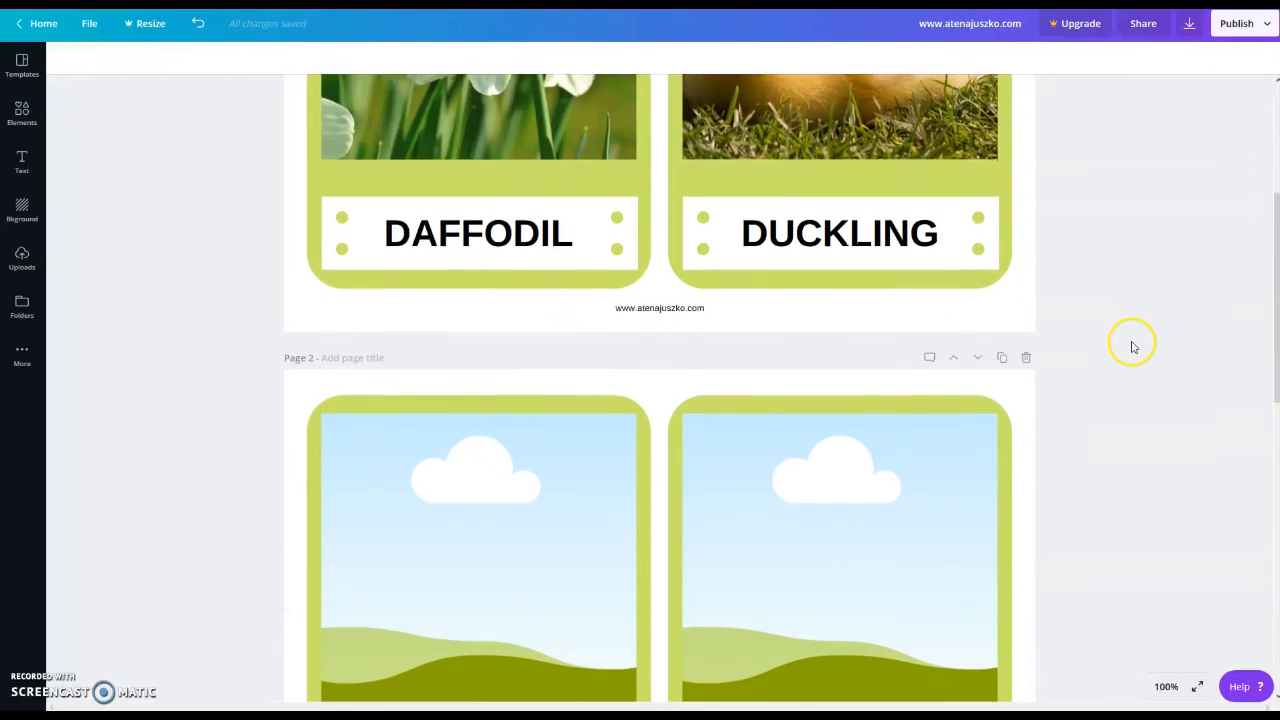
pyautogui.scroll(-2, 1134, 346)
pyautogui.click(416, 424)
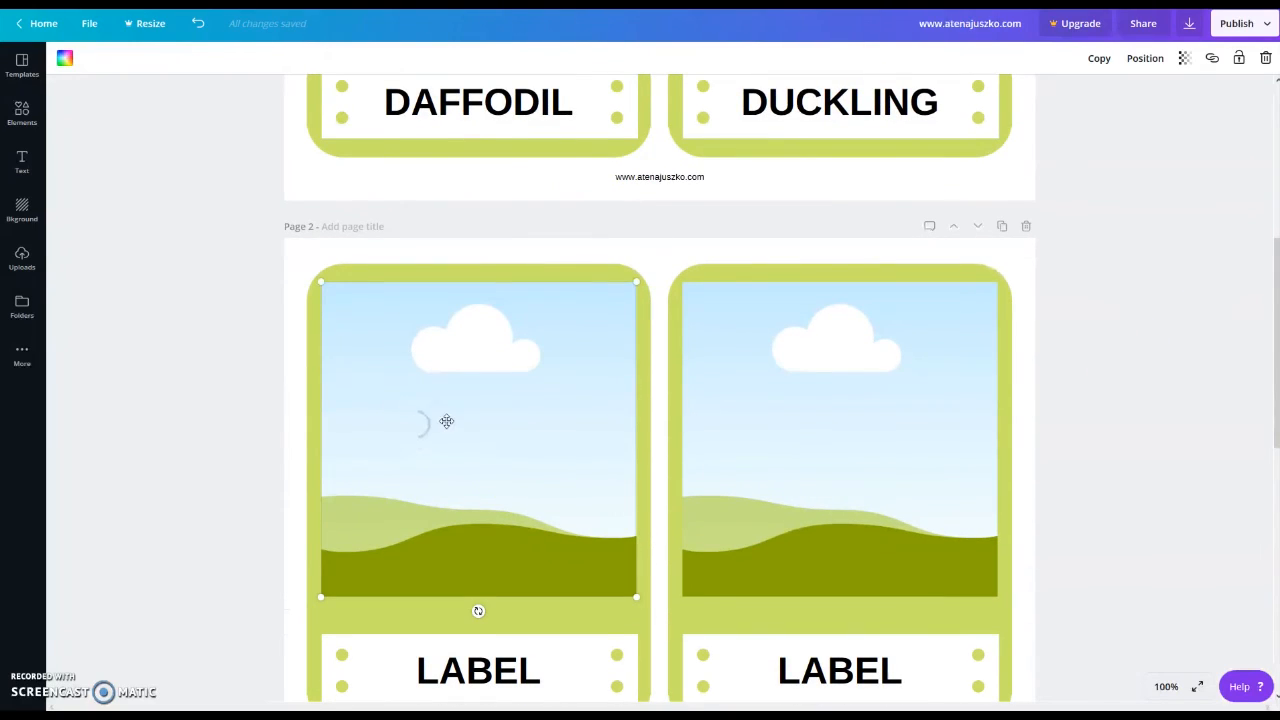
pyautogui.click(24, 258)
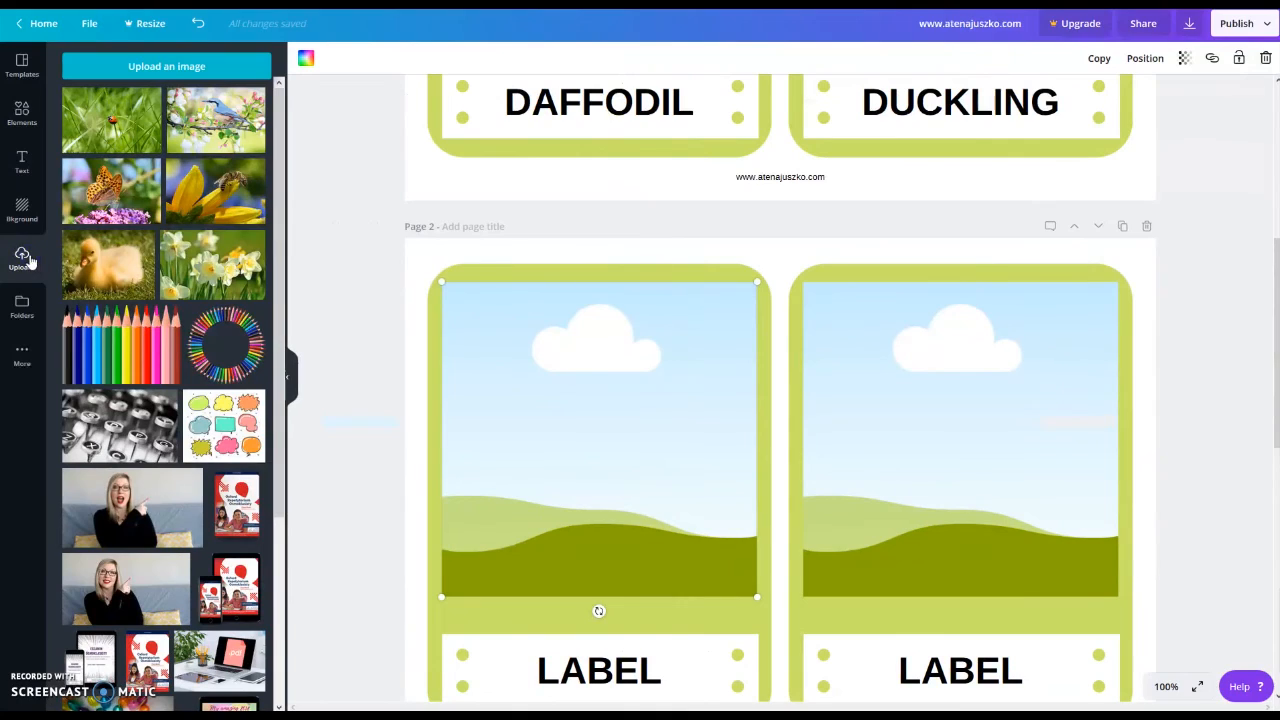
pyautogui.click(216, 188)
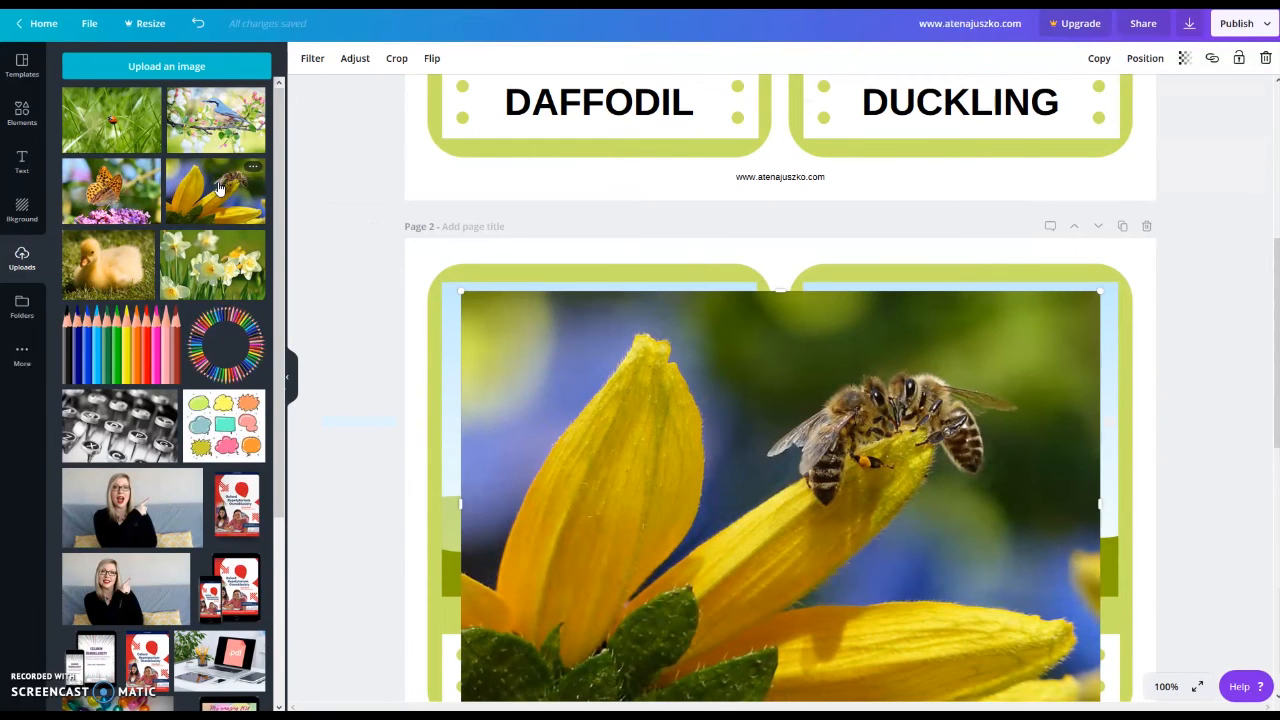
pyautogui.moveTo(792, 464); pyautogui.dragTo(620, 430)
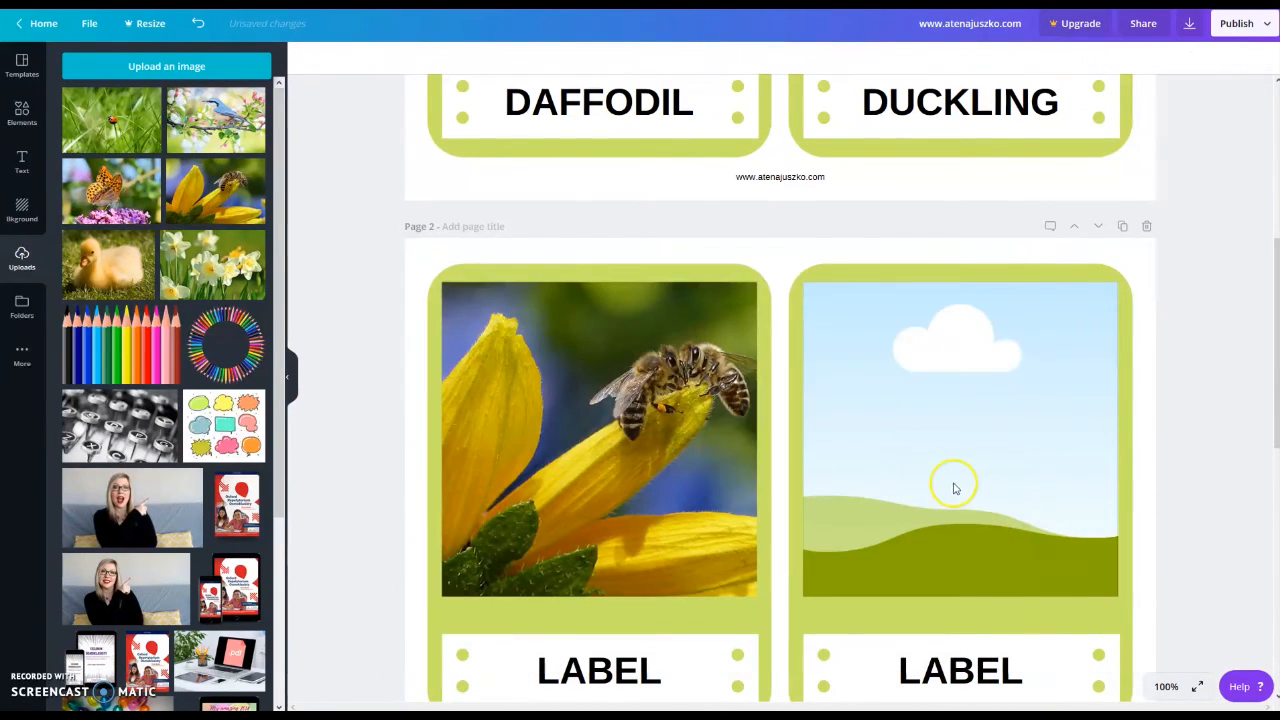
pyautogui.click(297, 385)
# - Enlarge the bee photo inside its frame, reposition it so both bees fill the card, and apply the crop
pyautogui.scroll(-2, 1108, 380)
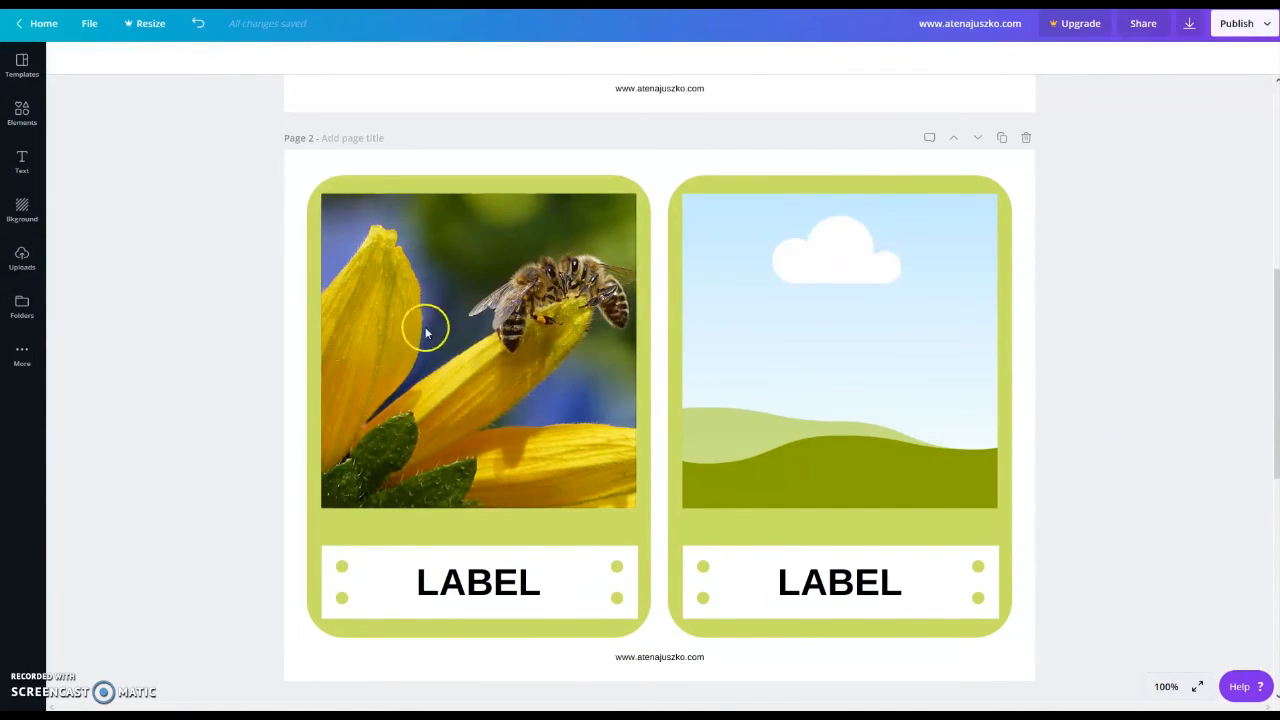
pyautogui.doubleClick(515, 335)
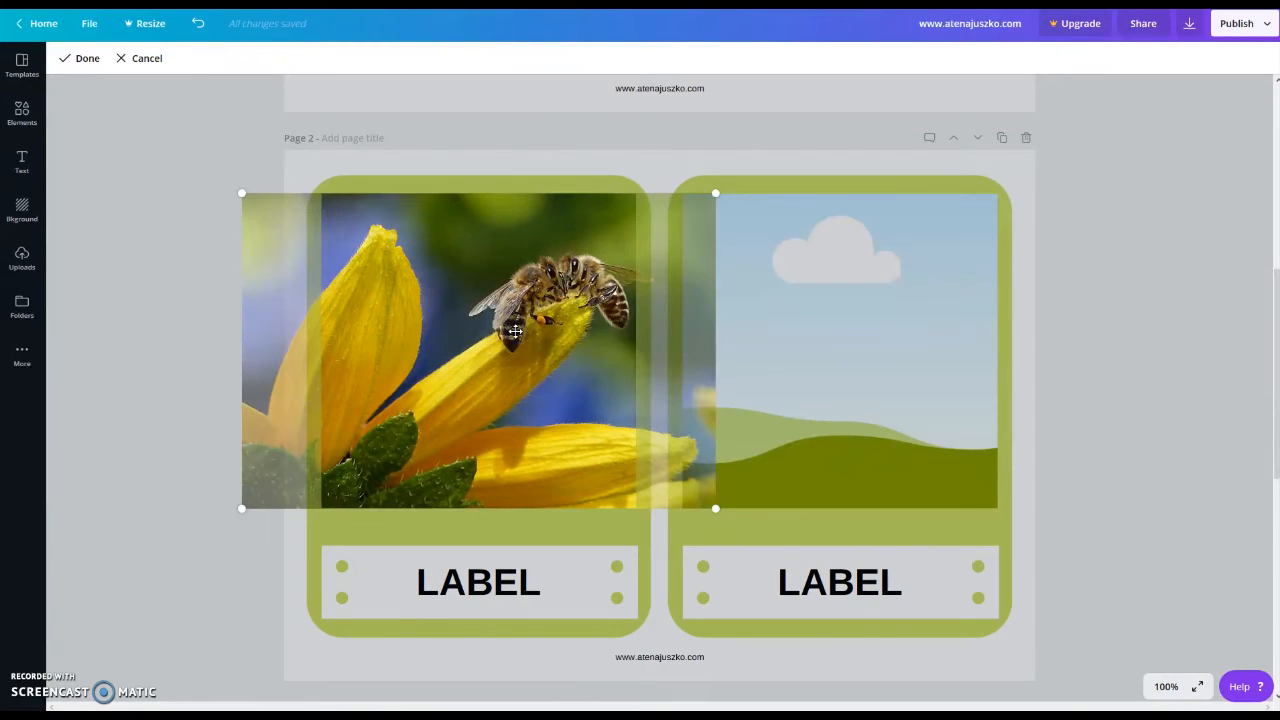
pyautogui.moveTo(496, 329); pyautogui.dragTo(419, 335)
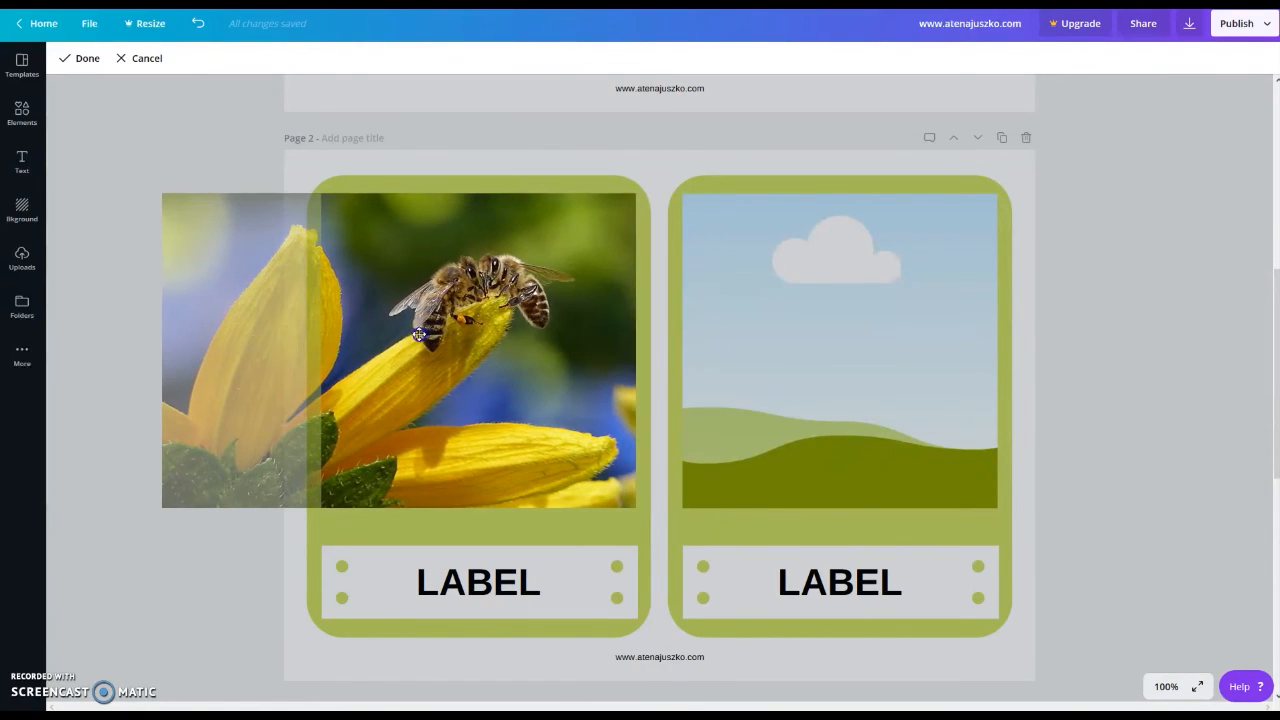
pyautogui.moveTo(162, 194); pyautogui.dragTo(108, 118)
pyautogui.moveTo(509, 303); pyautogui.dragTo(520, 354)
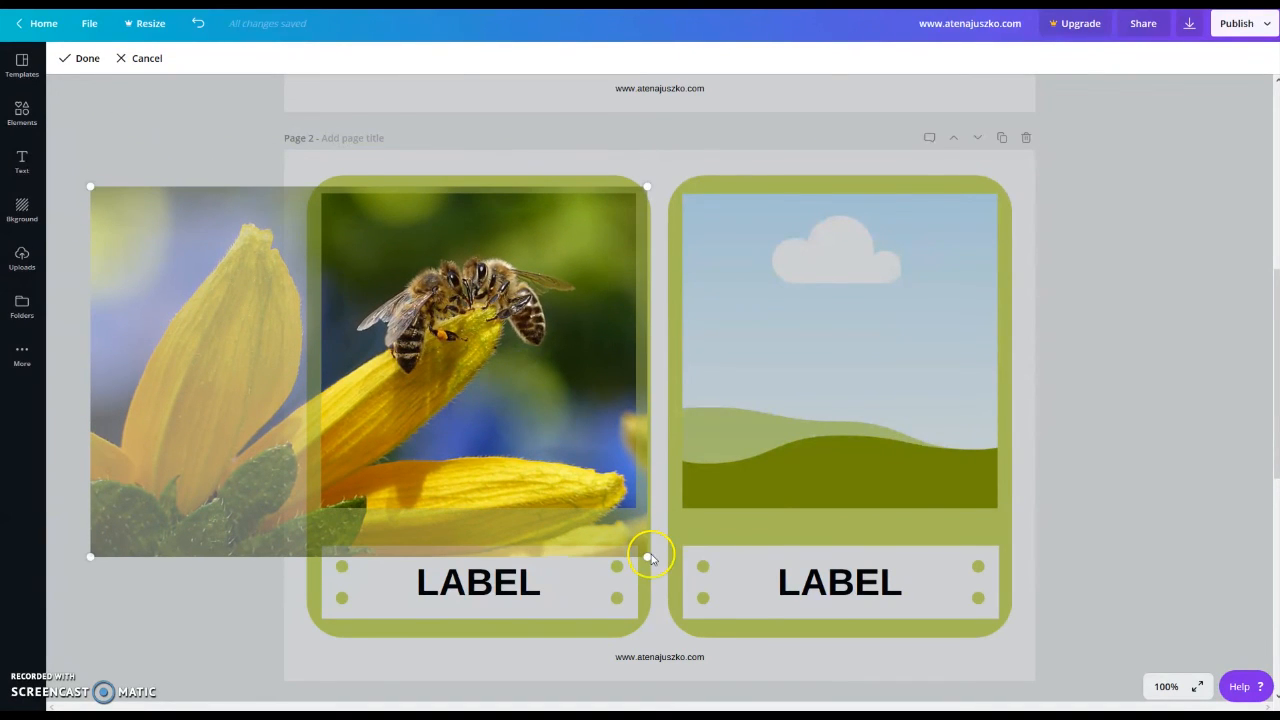
pyautogui.moveTo(645, 555); pyautogui.dragTo(720, 621)
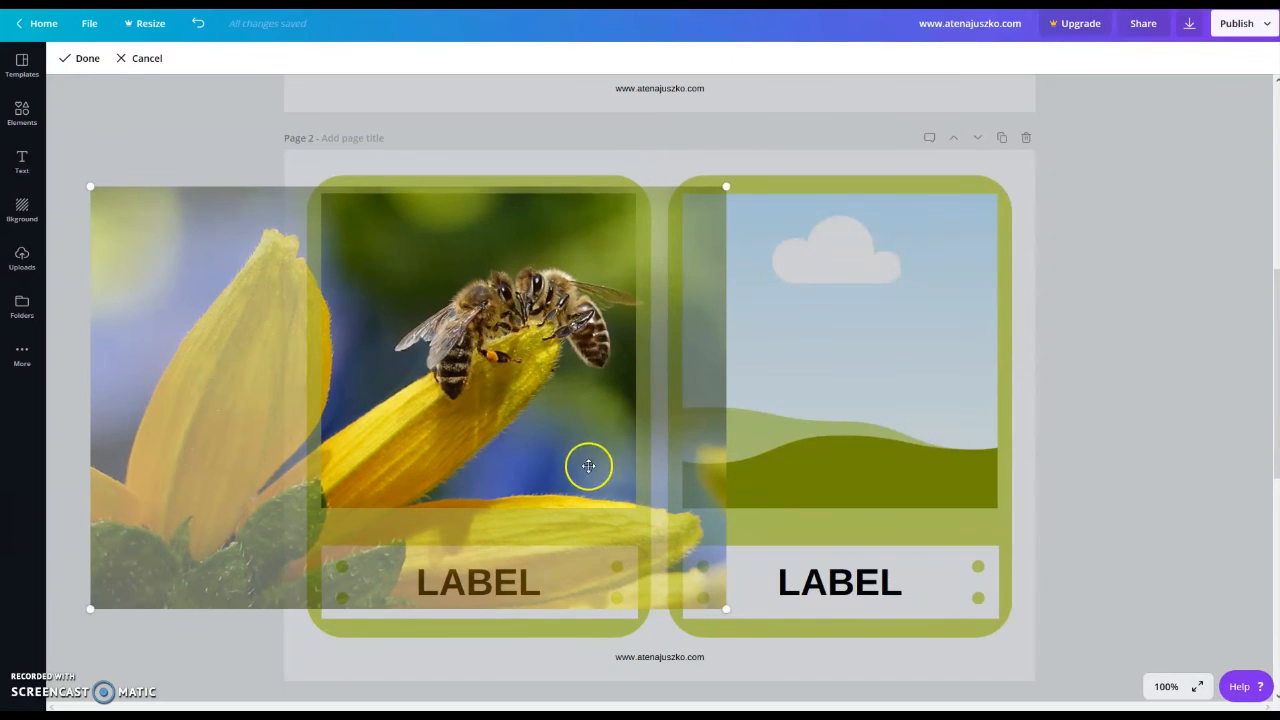
pyautogui.moveTo(589, 466); pyautogui.dragTo(563, 449)
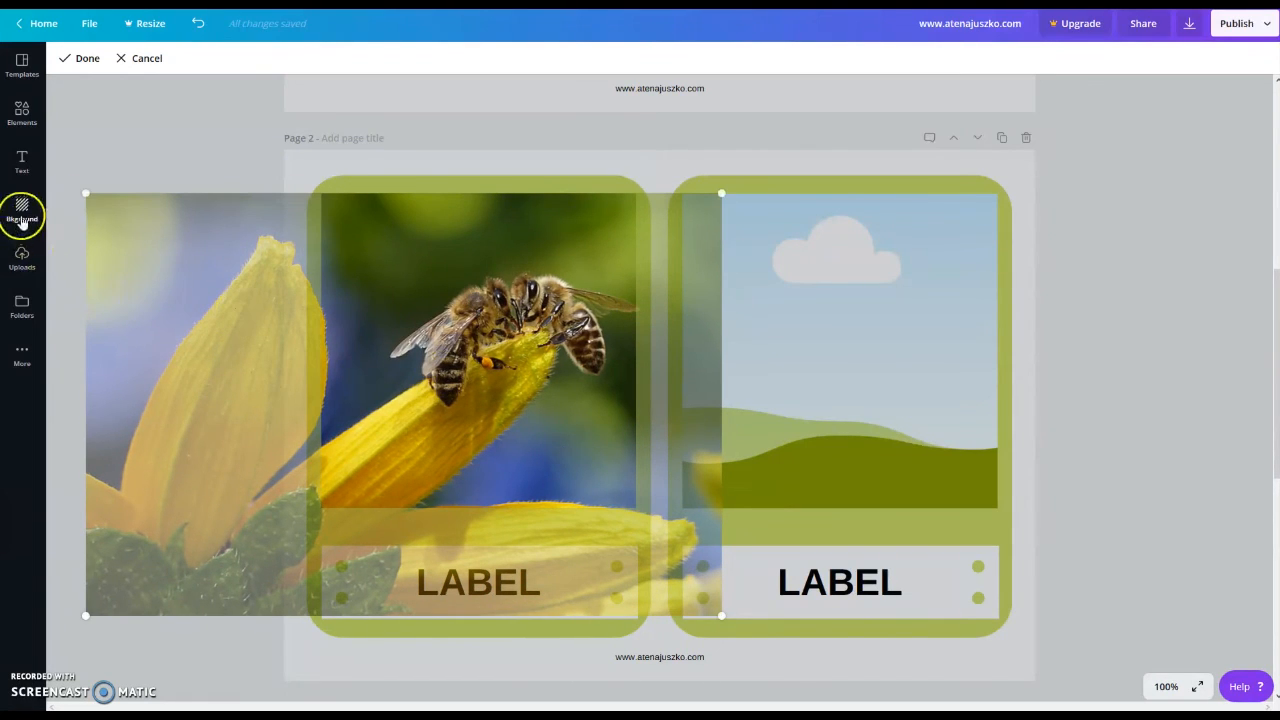
pyautogui.click(83, 200)
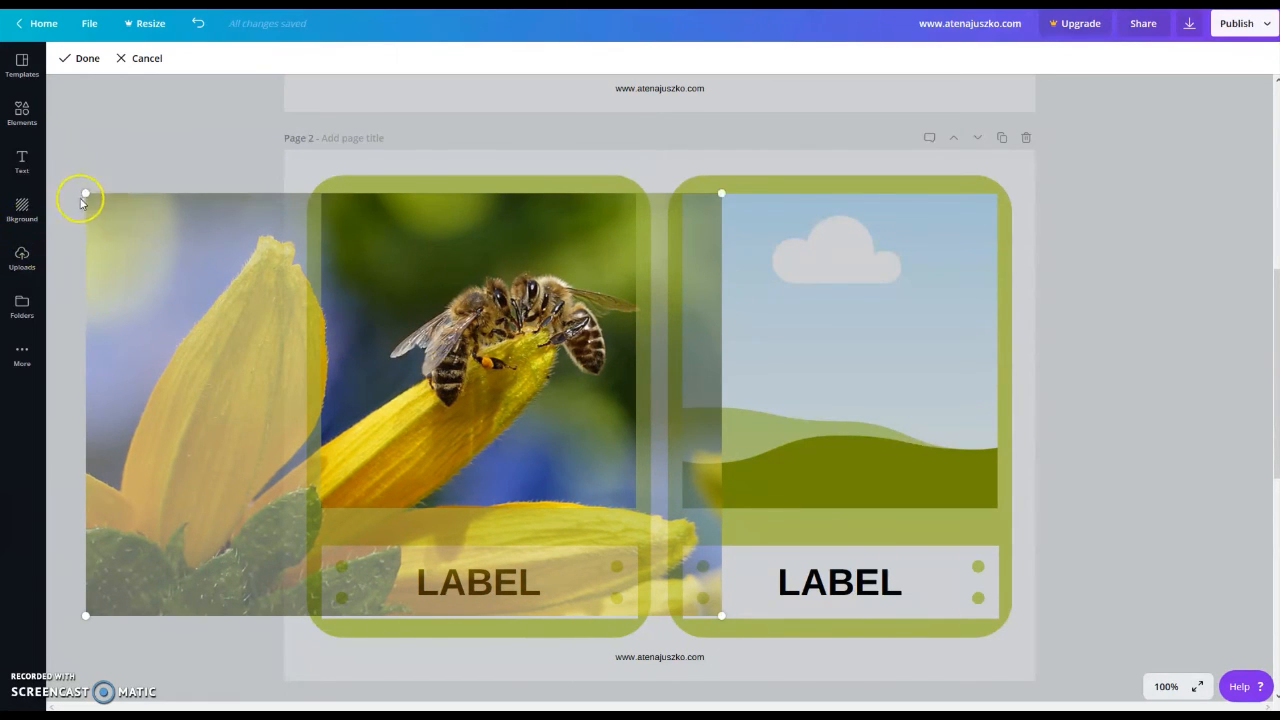
pyautogui.moveTo(87, 188); pyautogui.dragTo(31, 158)
pyautogui.moveTo(443, 337); pyautogui.dragTo(446, 367)
pyautogui.click(870, 394)
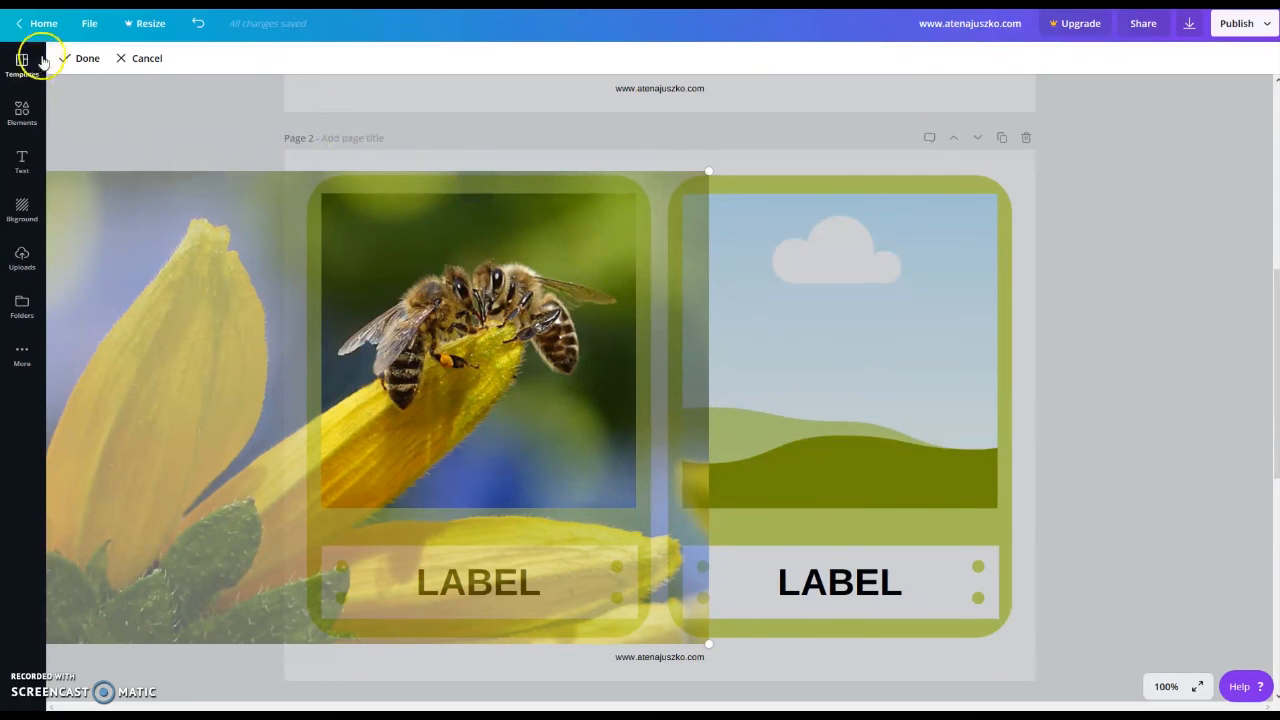
pyautogui.click(80, 60)
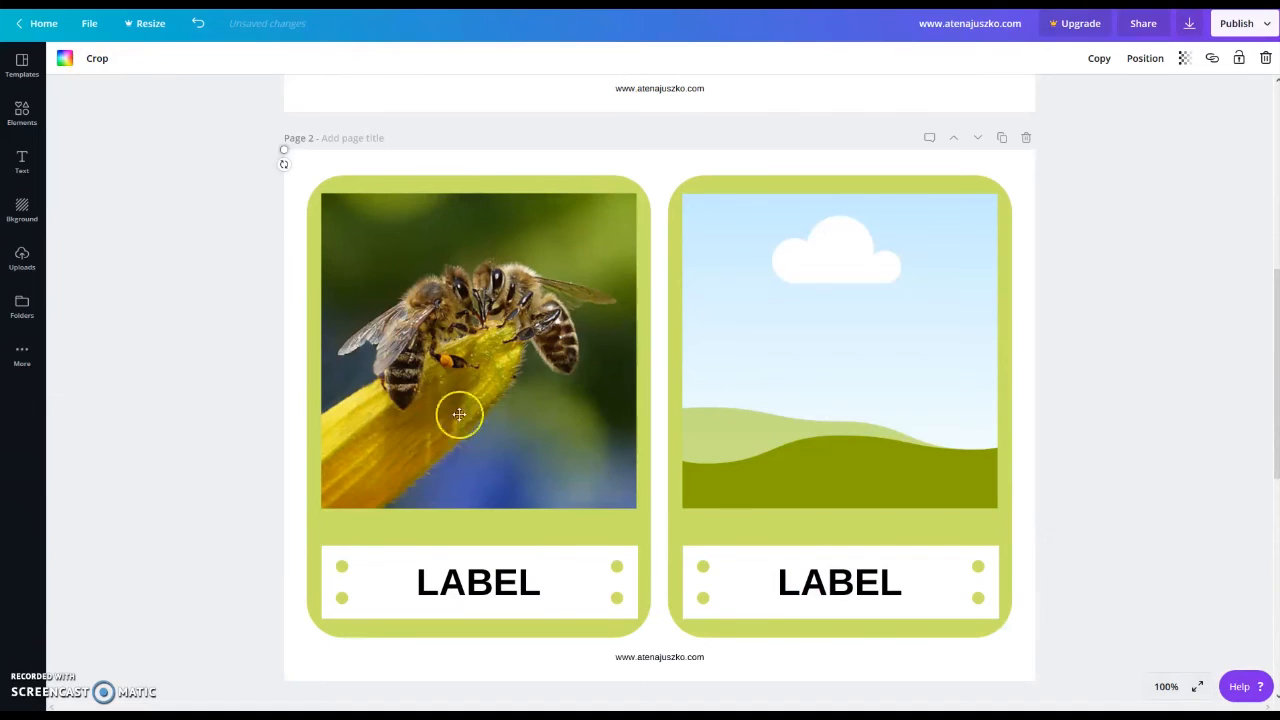
# - Replace the placeholder label on the bee card with BEE
pyautogui.click(525, 598)
pyautogui.press('BackSpace')
pyautogui.press('BackSpace')
pyautogui.press('BackSpace')
pyautogui.press('BackSpace')
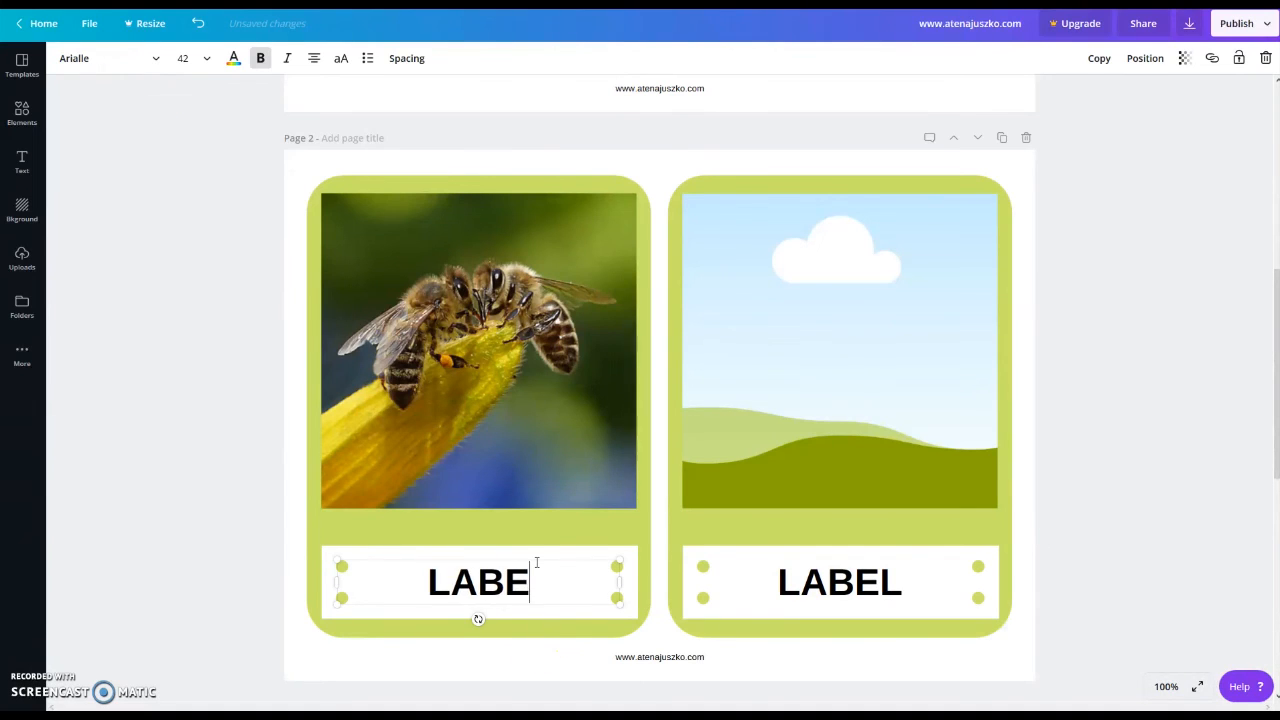
pyautogui.write('BEE')
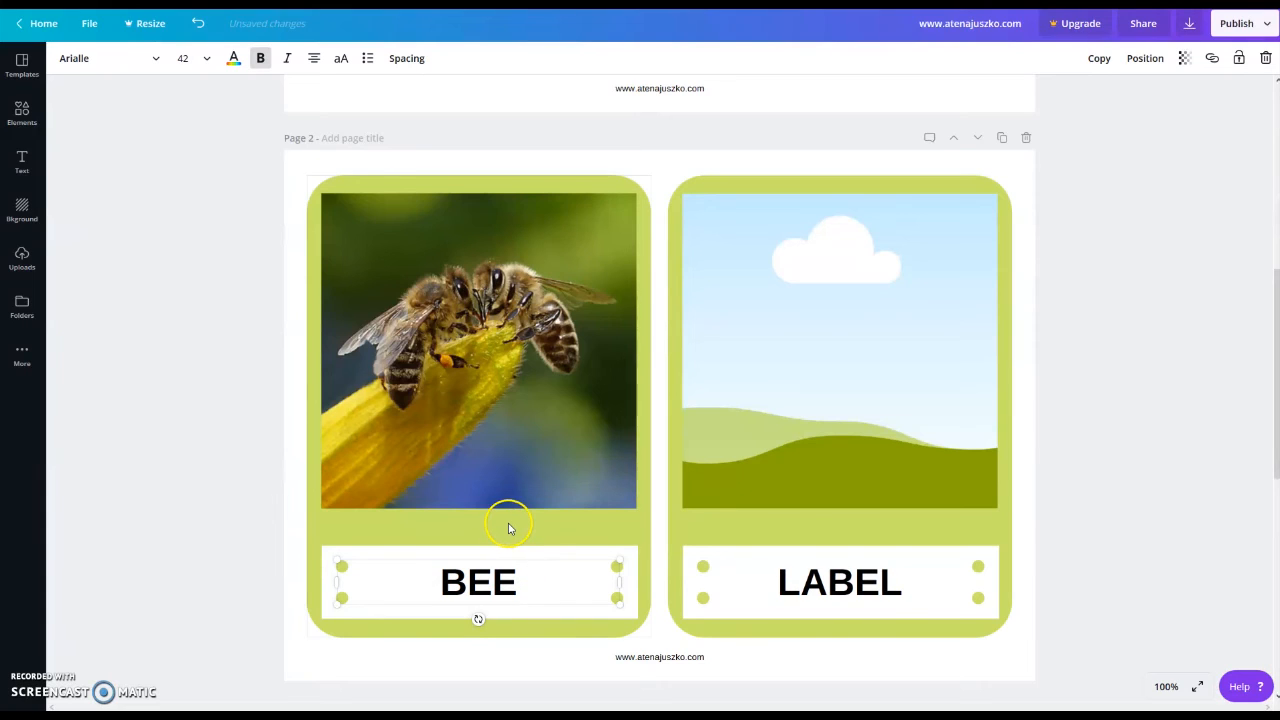
pyautogui.click(201, 440)
pyautogui.click(472, 590)
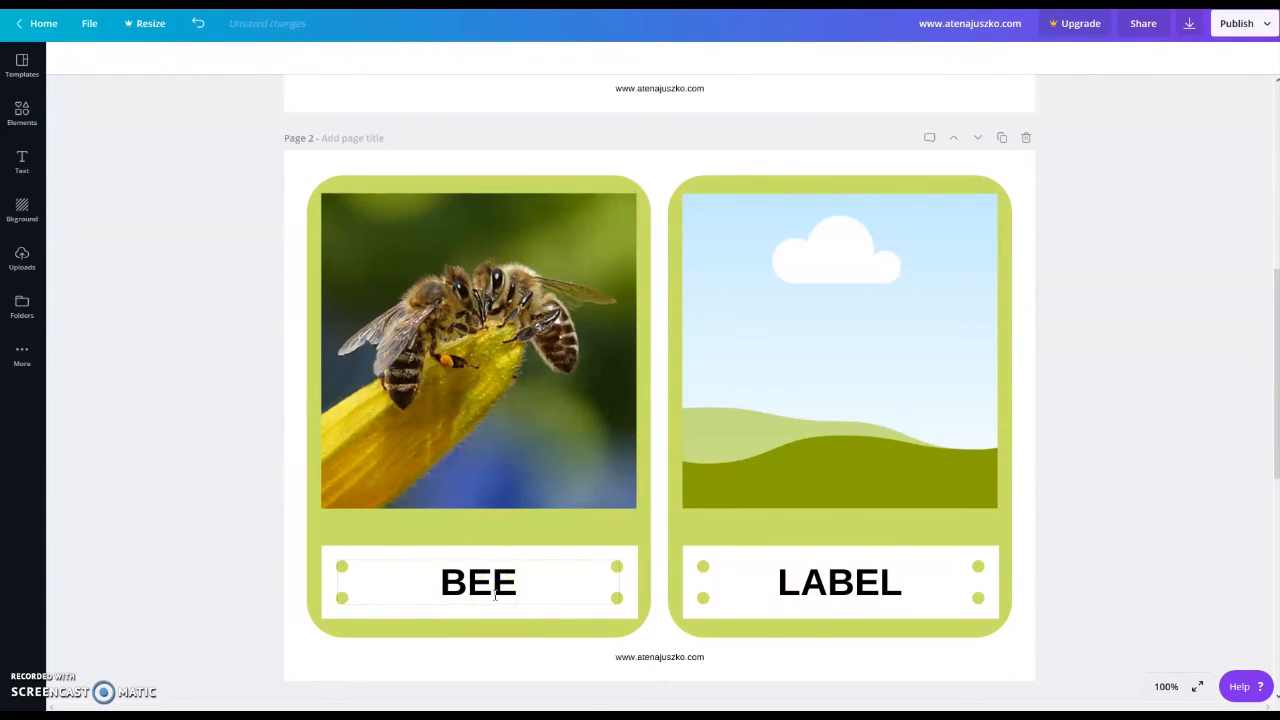
# - Place the uploaded butterfly photo into the second card's picture frame on page 2 and collapse the image library
pyautogui.click(883, 411)
pyautogui.click(22, 258)
pyautogui.moveTo(111, 191); pyautogui.dragTo(1075, 473)
pyautogui.click(288, 377)
# - Enlarge the butterfly photo inside its frame, reposition it to centre the butterfly, and apply the crop
pyautogui.doubleClick(837, 383)
pyautogui.moveTo(600, 196); pyautogui.dragTo(452, 90)
pyautogui.moveTo(812, 294); pyautogui.dragTo(925, 361)
pyautogui.click(80, 58)
pyautogui.doubleClick(905, 480)
pyautogui.moveTo(566, 158); pyautogui.dragTo(591, 179)
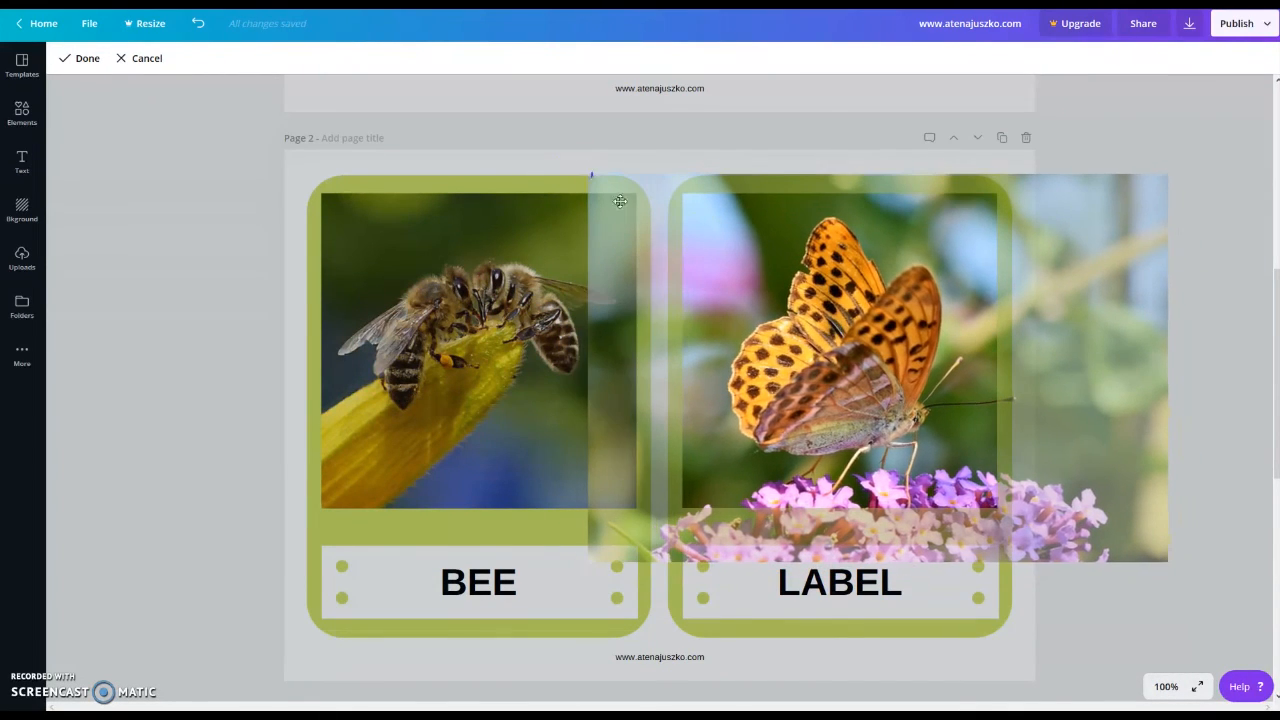
pyautogui.click(80, 58)
# - Replace the placeholder label on the butterfly card with BUTTERFLY
pyautogui.doubleClick(920, 583)
pyautogui.press('BackSpace')
pyautogui.press('BackSpace')
pyautogui.press('BackSpace')
pyautogui.press('BackSpace')
pyautogui.press('BackSpace')
pyautogui.write('BUTTERFLY')
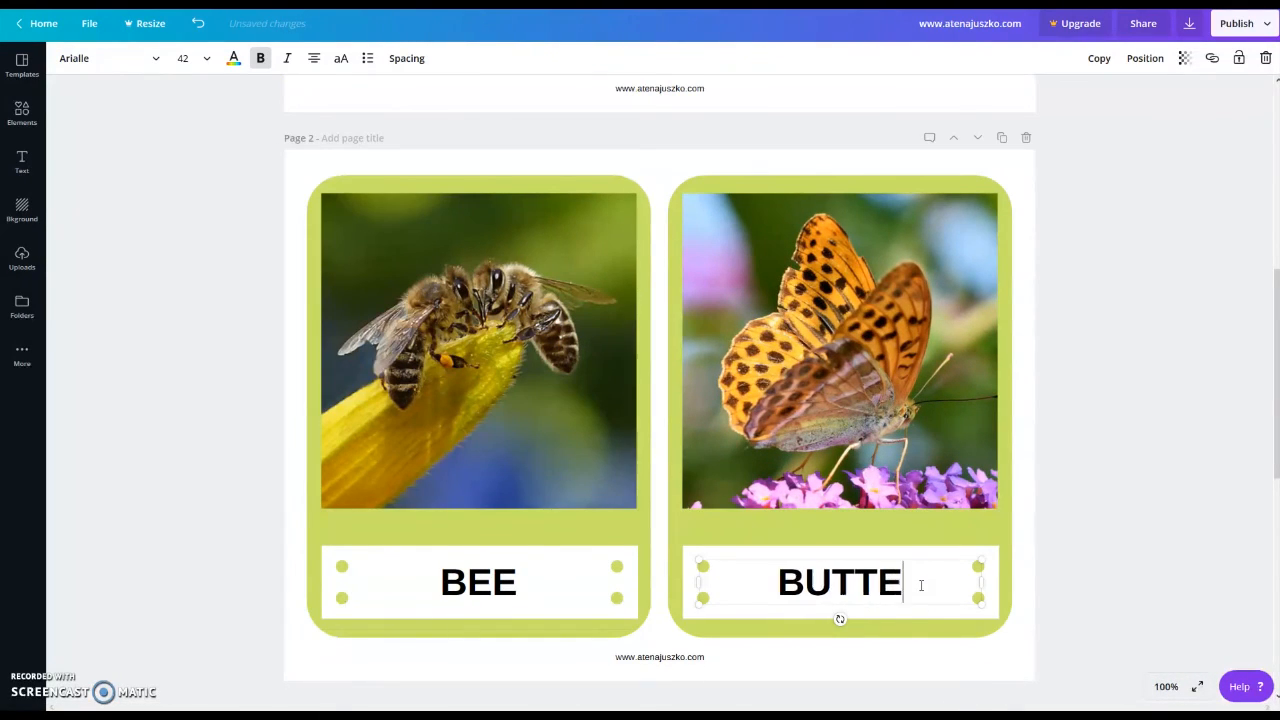
pyautogui.click(1195, 415)
# - Place the uploaded blue bird photo into the first card's frame on page 3, with the whole bird inside the crop
pyautogui.scroll(-5, 1195, 415)
pyautogui.click(478, 400)
pyautogui.click(22, 258)
pyautogui.click(215, 115)
pyautogui.moveTo(780, 470); pyautogui.dragTo(501, 445)
pyautogui.doubleClick(557, 445)
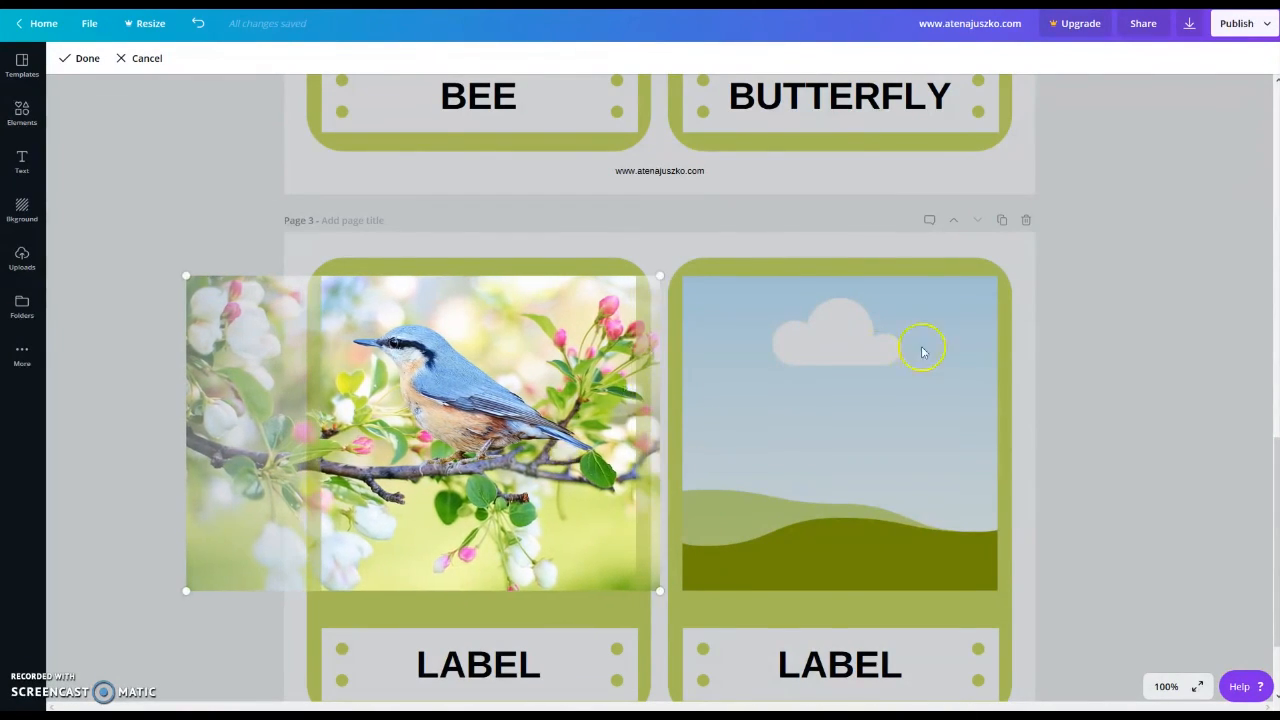
pyautogui.click(923, 349)
# - Replace the placeholder label on the bird card on page 3 with BIRD
pyautogui.scroll(-1, 737, 463)
pyautogui.click(565, 576)
pyautogui.press('BackSpace')
pyautogui.press('BackSpace')
pyautogui.press('BackSpace')
pyautogui.press('BackSpace')
pyautogui.press('BackSpace')
pyautogui.write('BIRD')
# - Place the uploaded ladybug photo into the second card's picture frame on page 3
pyautogui.click(21, 256)
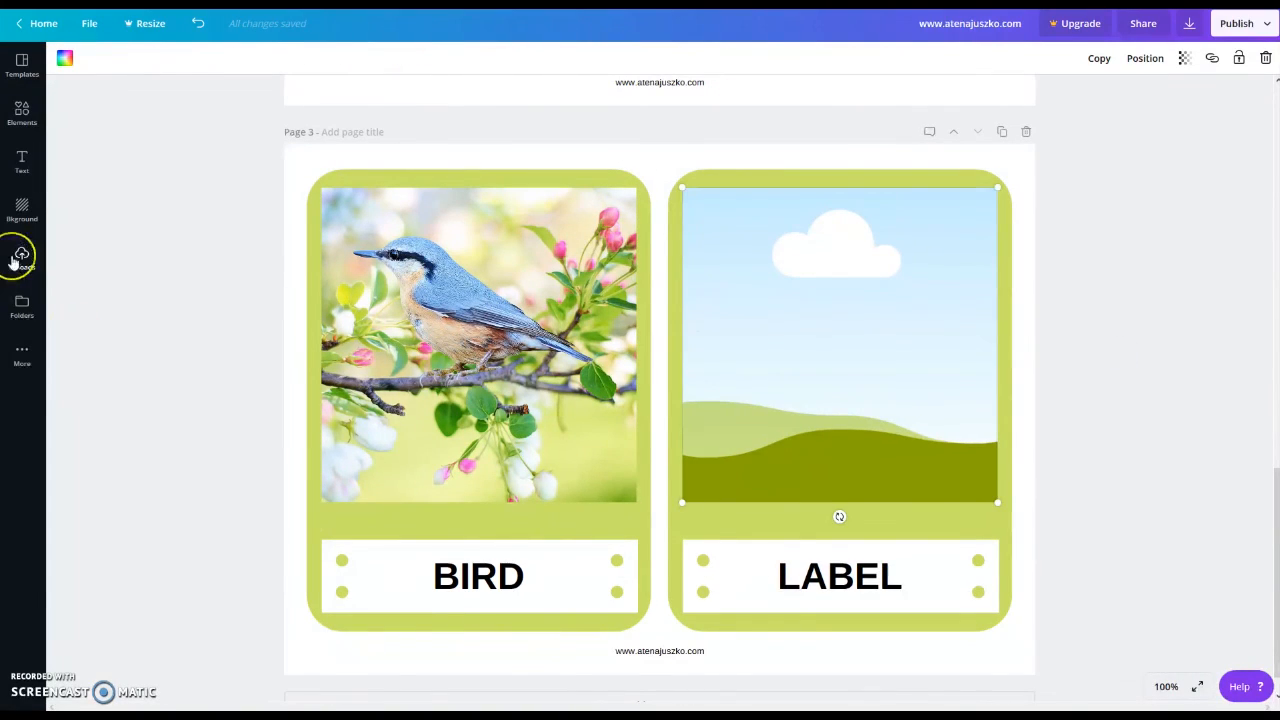
pyautogui.click(113, 121)
pyautogui.moveTo(846, 262); pyautogui.dragTo(941, 253)
# - Enlarge the ladybug photo inside its frame, reposition it to centre the ladybug, and apply the crop
pyautogui.doubleClick(941, 253)
pyautogui.moveTo(606, 191); pyautogui.dragTo(366, 31)
pyautogui.moveTo(897, 313); pyautogui.dragTo(1019, 377)
pyautogui.moveTo(372, 580); pyautogui.dragTo(673, 487)
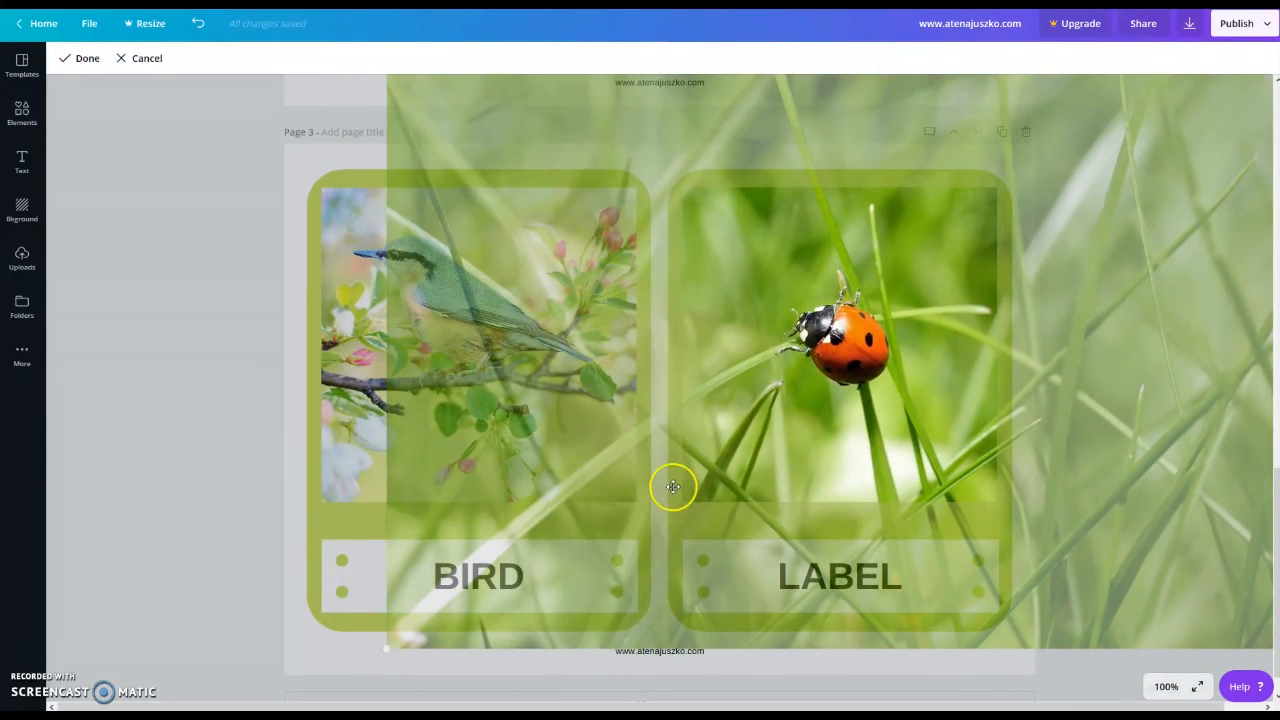
pyautogui.click(88, 60)
# - Replace the placeholder label on the ladybug card with LADYBUG
pyautogui.click(905, 583)
pyautogui.write('LADYBUG')
pyautogui.click(1186, 362)
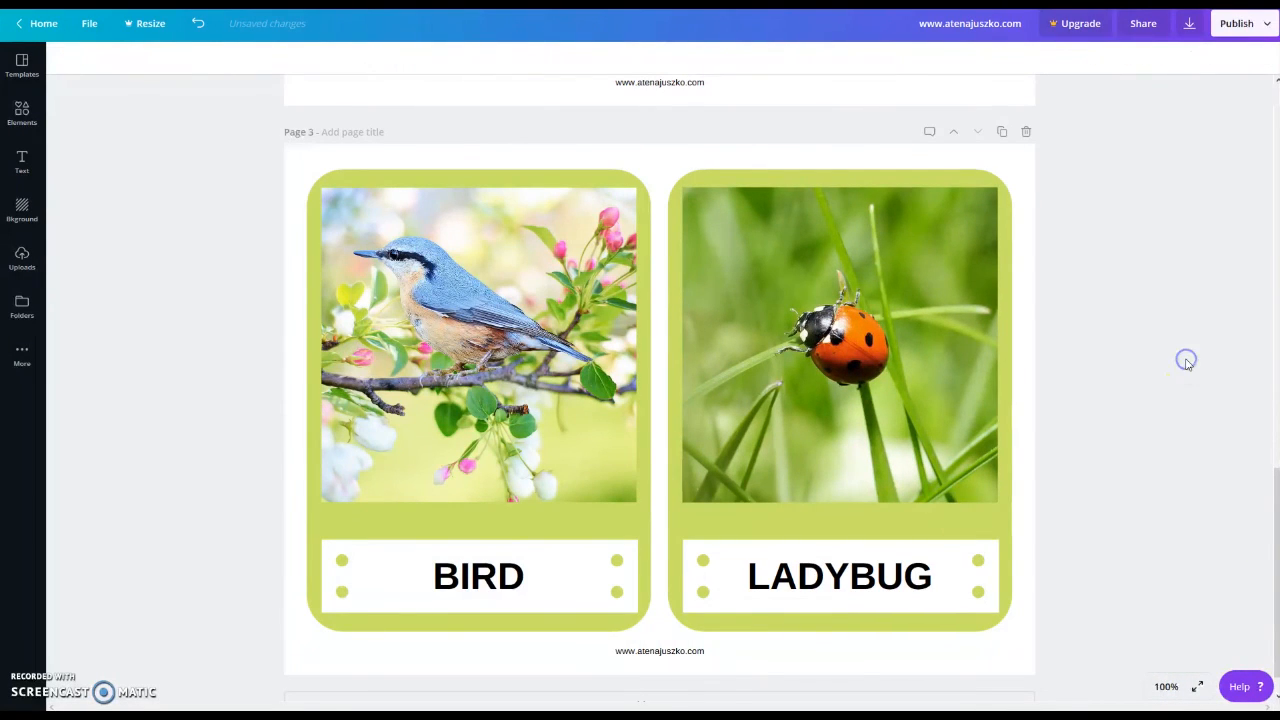
# - Review the pictures and labels of the flashcards on all three pages
pyautogui.scroll(-1, 1124, 487)
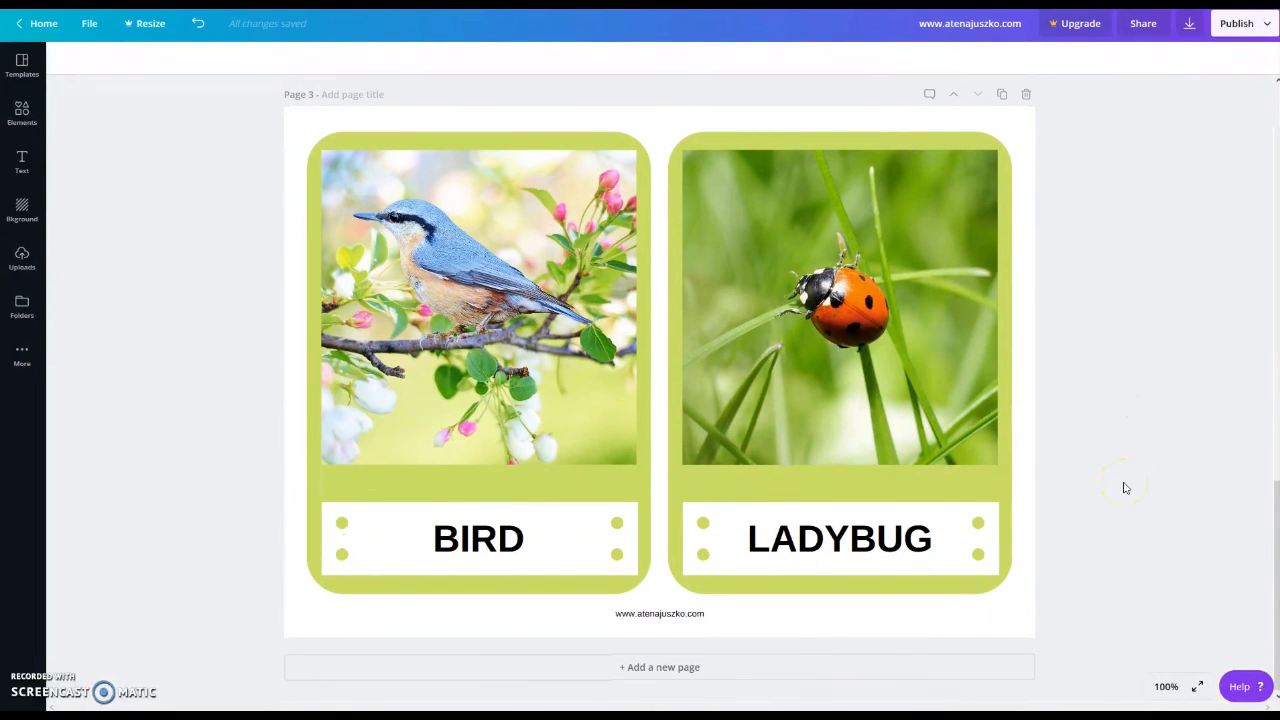
pyautogui.scroll(5, 1124, 487)
pyautogui.scroll(5, 1124, 487)
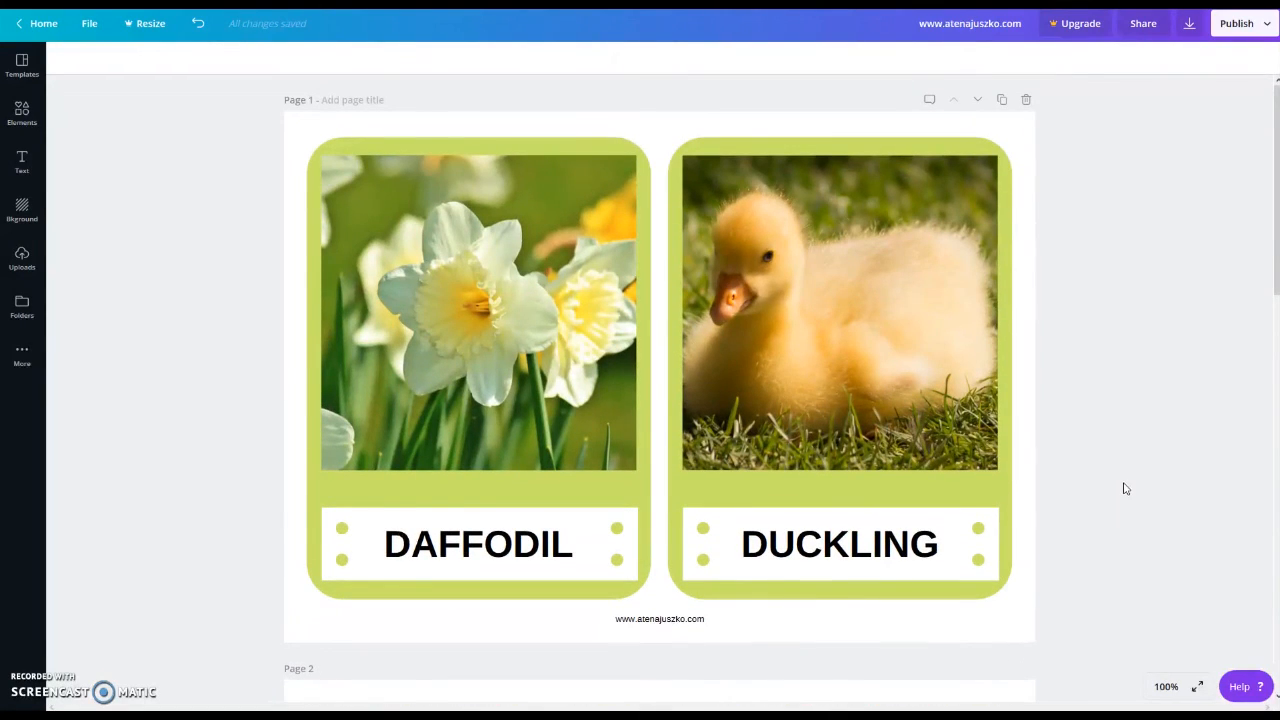
pyautogui.scroll(-6, 1124, 487)
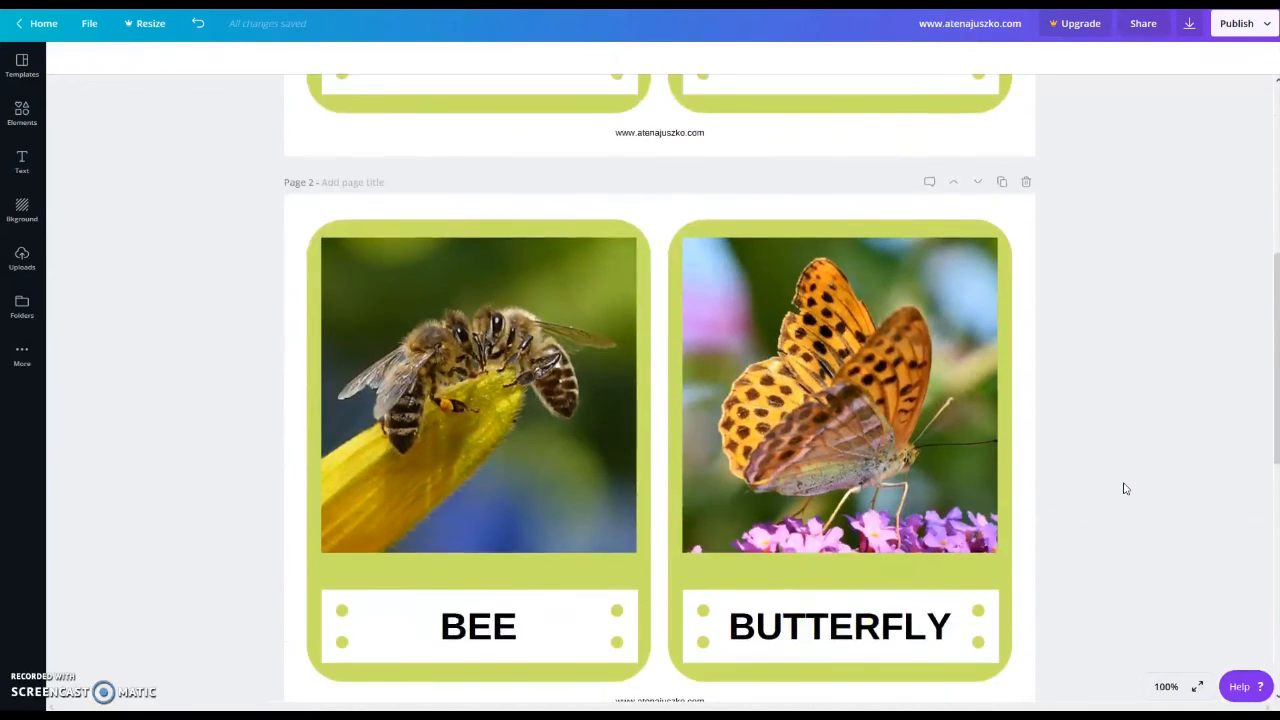
pyautogui.scroll(-5, 1124, 487)
pyautogui.scroll(7, 1124, 487)
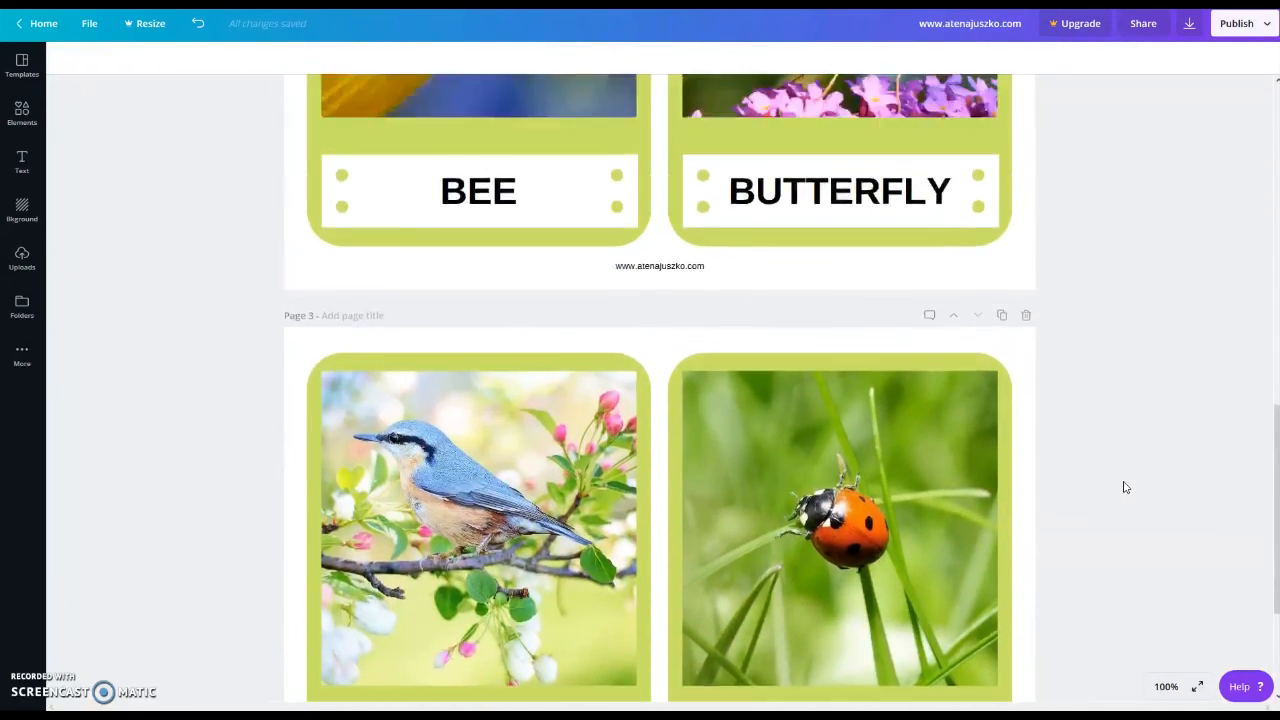
pyautogui.scroll(4, 1124, 487)
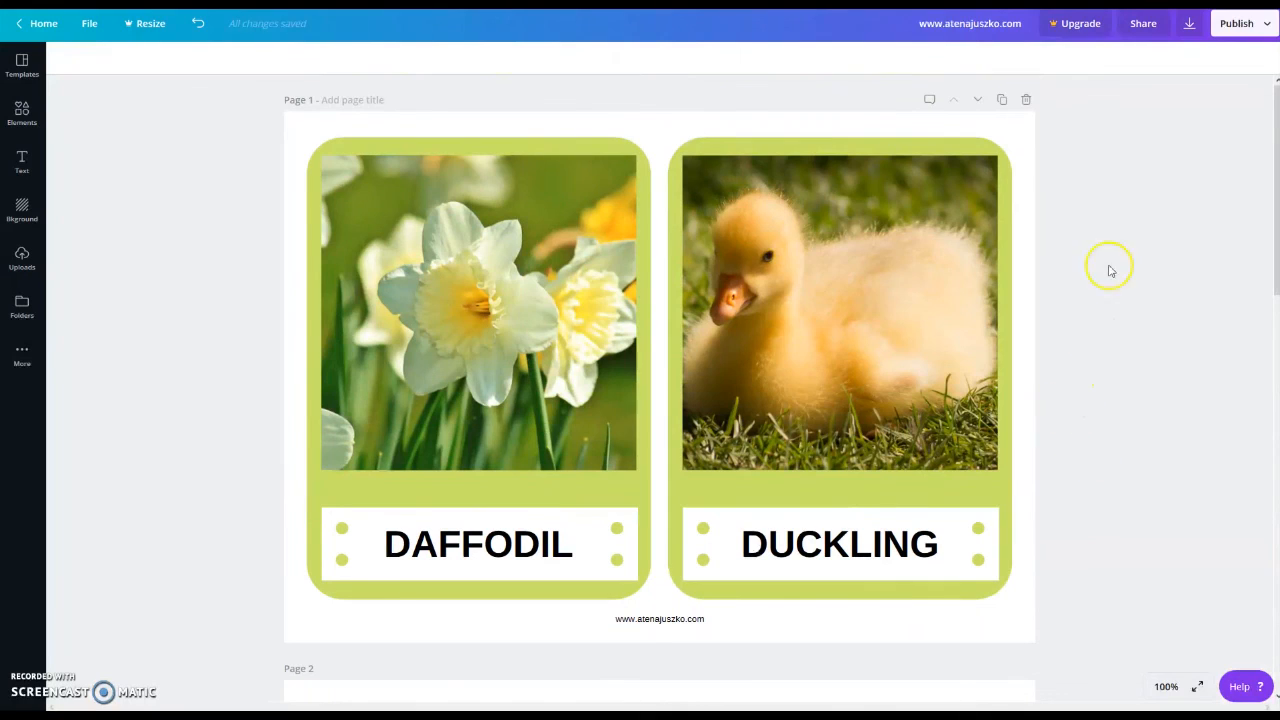